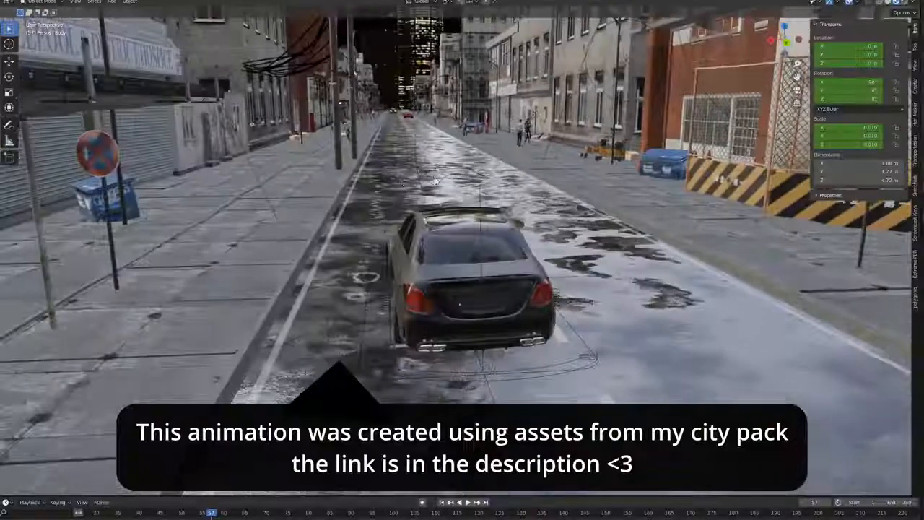
pyautogui.scroll(-4, 488, 285)
pyautogui.moveTo(487, 284); pyautogui.dragTo(297, 267, button='middle')
pyautogui.scroll(3, 549, 254)
pyautogui.keyDown('shift'); pyautogui.moveTo(559, 254); pyautogui.dragTo(550, 254, button='middle'); pyautogui.keyUp('shift')
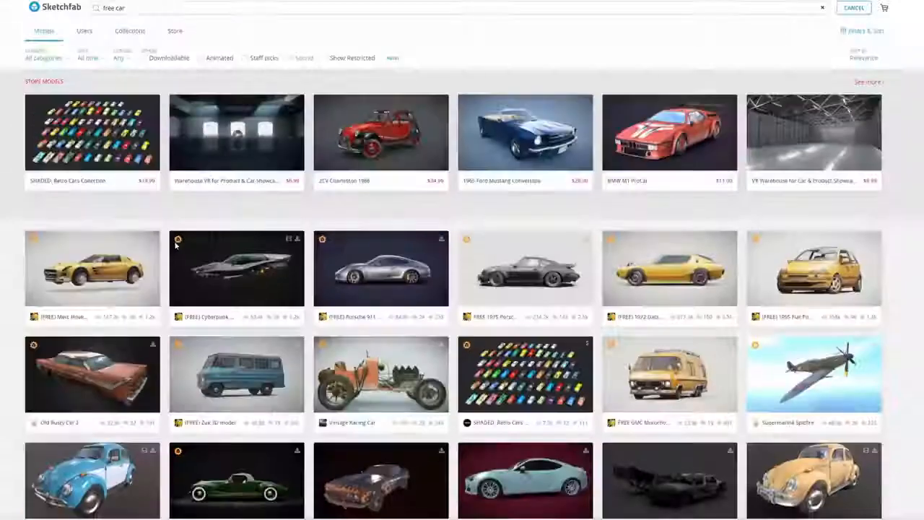
pyautogui.scroll(-3, 175, 245)
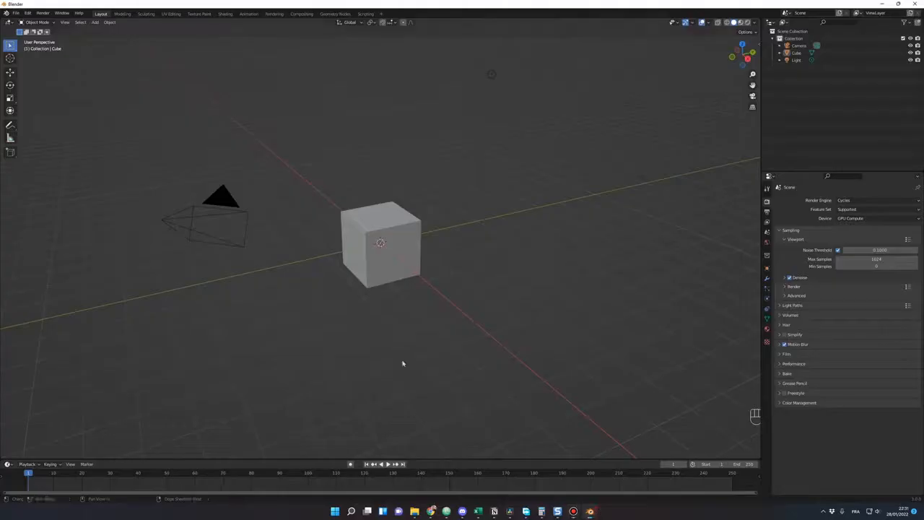
# Install the Sketchfab add-on from the Plugins folder and filter the add-ons list by "sk".
pyautogui.click(31, 14)
pyautogui.click(50, 116)
pyautogui.click(184, 28)
pyautogui.click(24, 198)
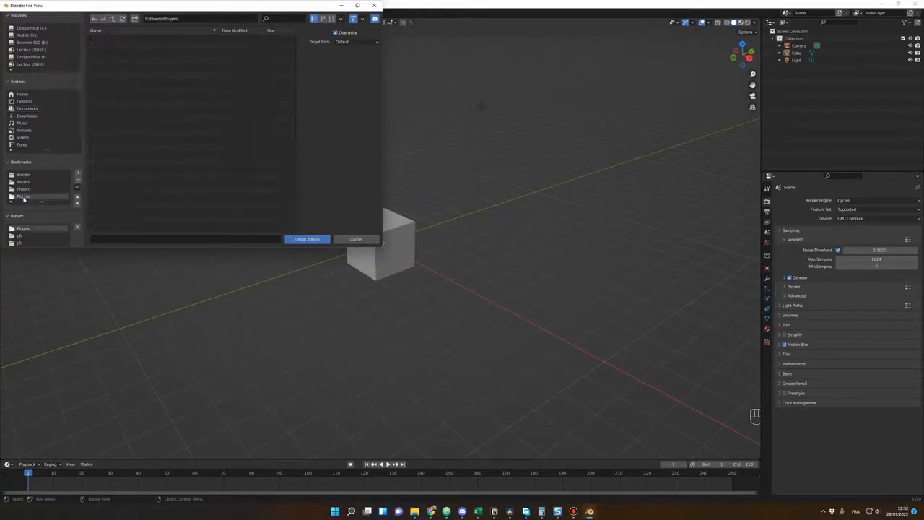
pyautogui.click(145, 219)
pyautogui.click(304, 241)
pyautogui.click(202, 36)
pyautogui.write('sk')
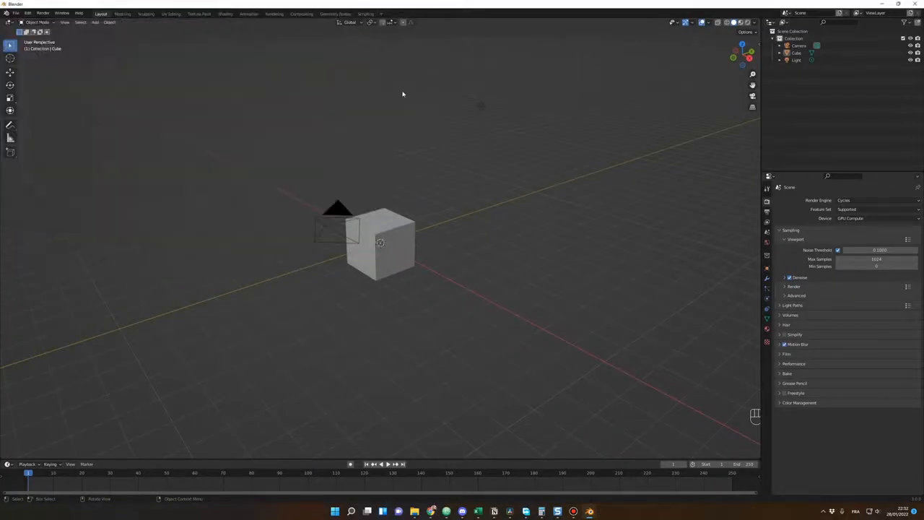
pyautogui.press('n')
pyautogui.press('n')
pyautogui.moveTo(402, 93); pyautogui.dragTo(618, 158, button='middle')
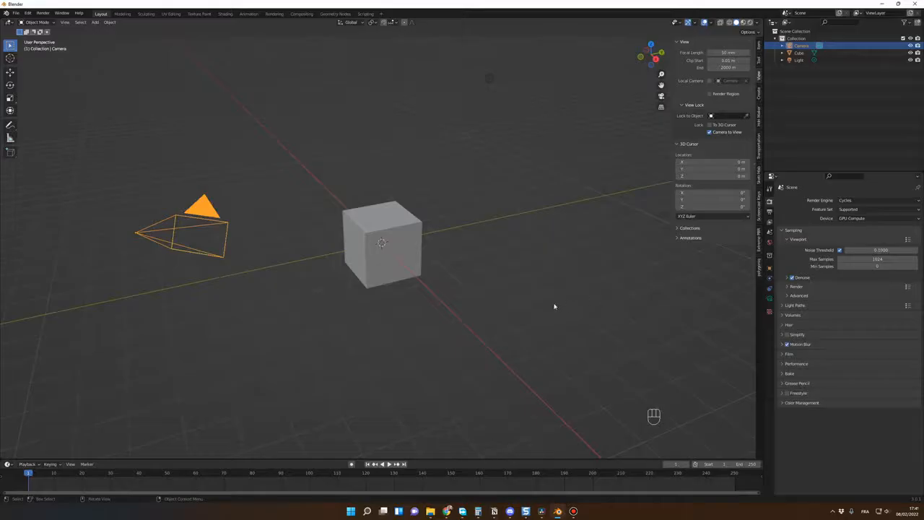
# Delete the default cube and the light, keeping only the camera in the scene.
pyautogui.moveTo(555, 306); pyautogui.dragTo(577, 262, button='middle')
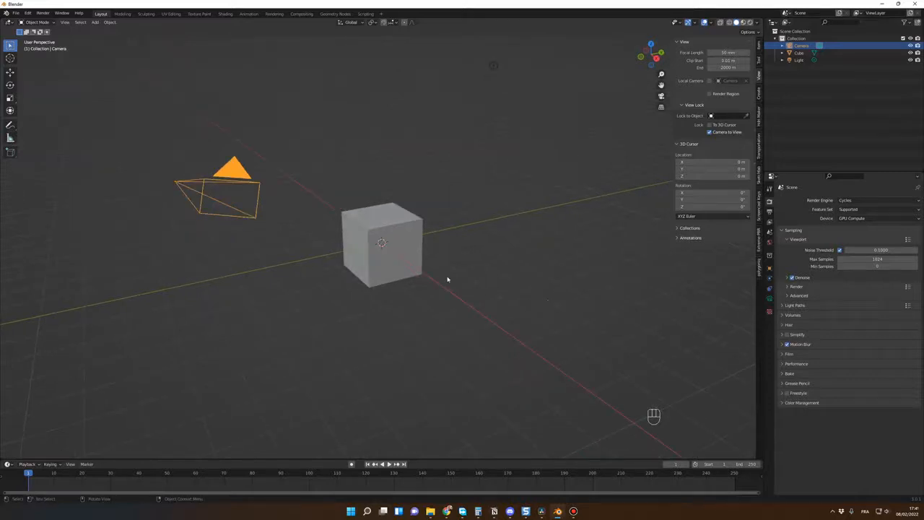
pyautogui.click(402, 242)
pyautogui.moveTo(469, 347); pyautogui.dragTo(438, 327, button='middle')
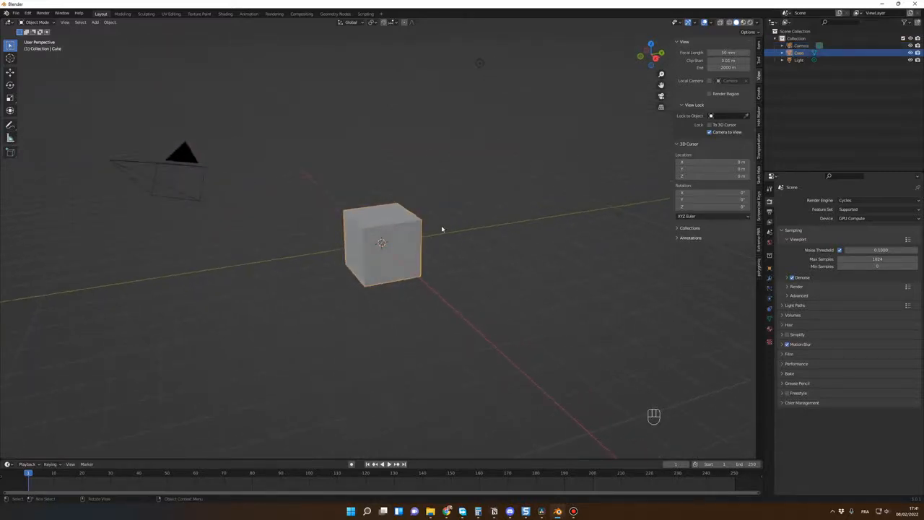
pyautogui.press('Delete')
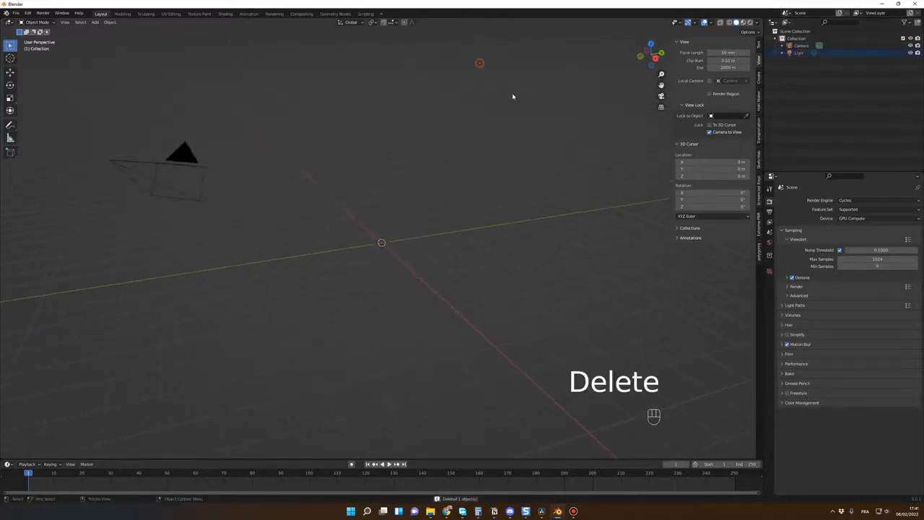
pyautogui.press('Delete')
# Start an Append and browse from the Models folder through SuperCars Package to the Mercedes C63-AMG folder.
pyautogui.click(16, 13)
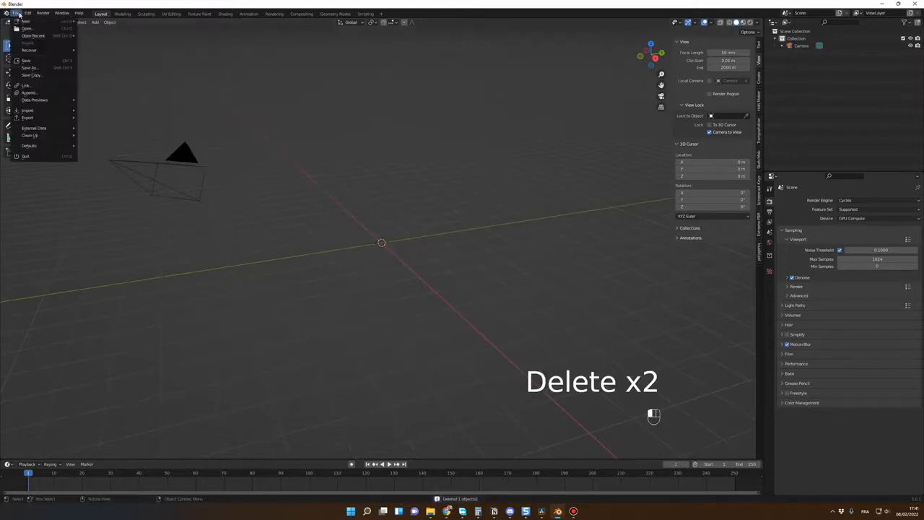
pyautogui.click(29, 93)
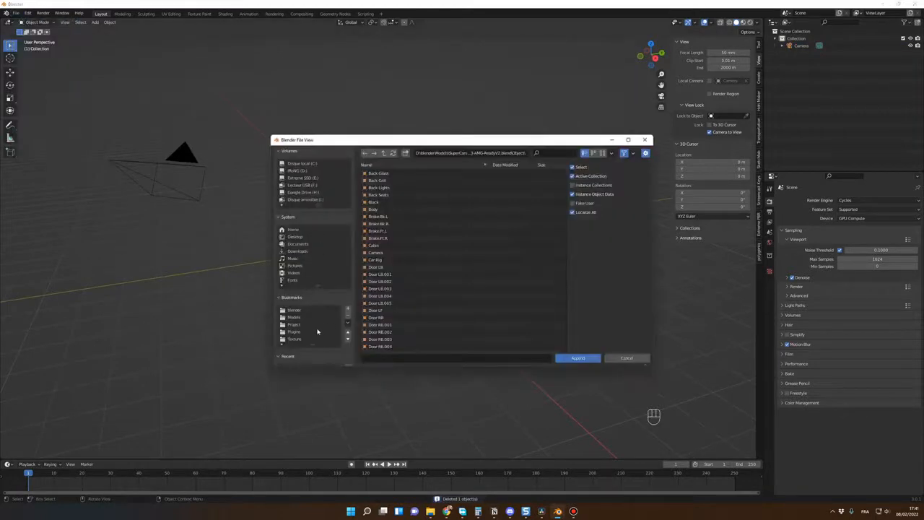
pyautogui.click(296, 310)
pyautogui.click(301, 316)
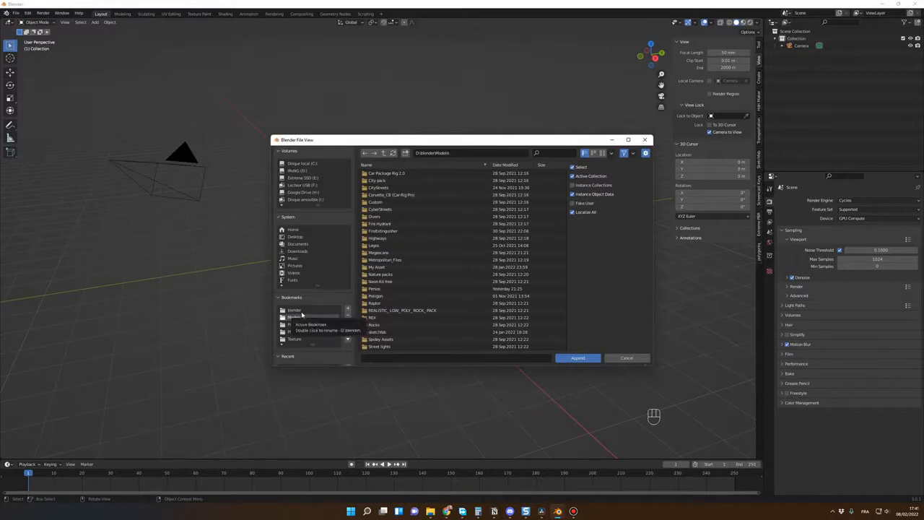
pyautogui.scroll(-3, 454, 285)
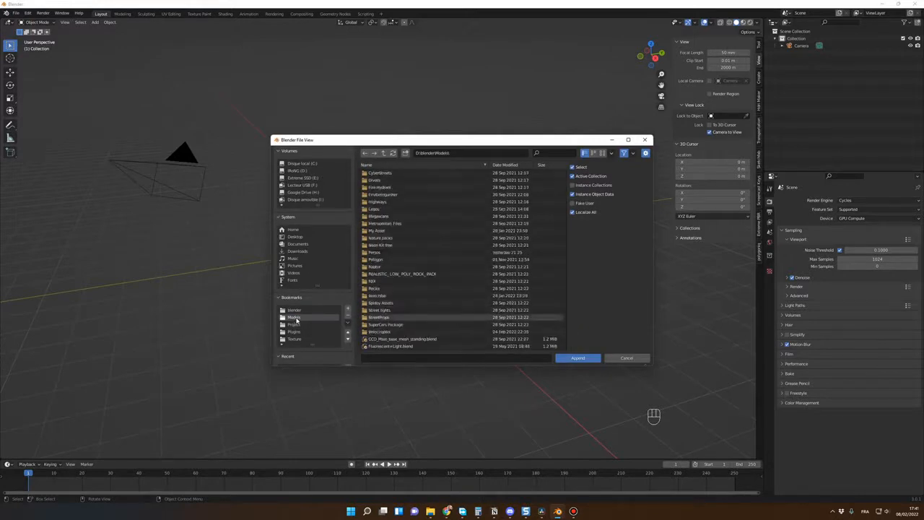
pyautogui.doubleClick(382, 324)
pyautogui.doubleClick(415, 240)
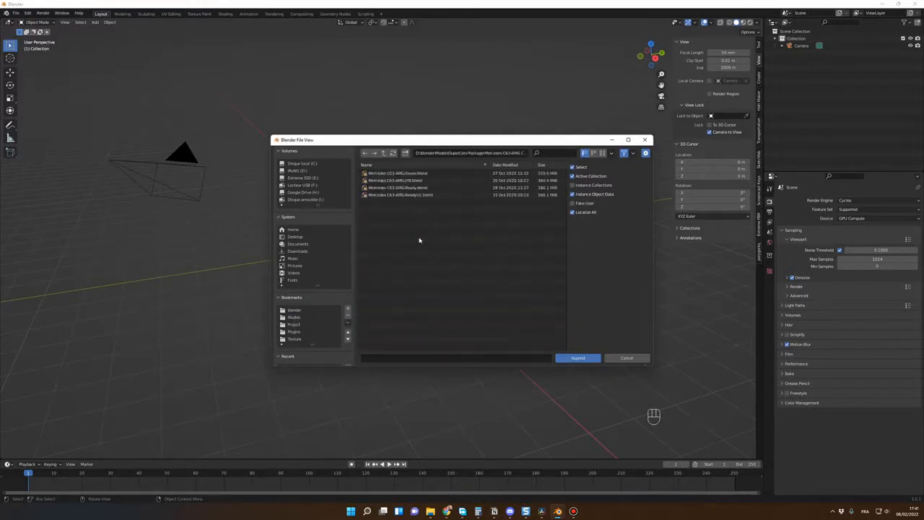
# Append all objects from the Object category of Mercedes C63-AMG-ReadyV2.blend into the scene.
pyautogui.click(416, 196)
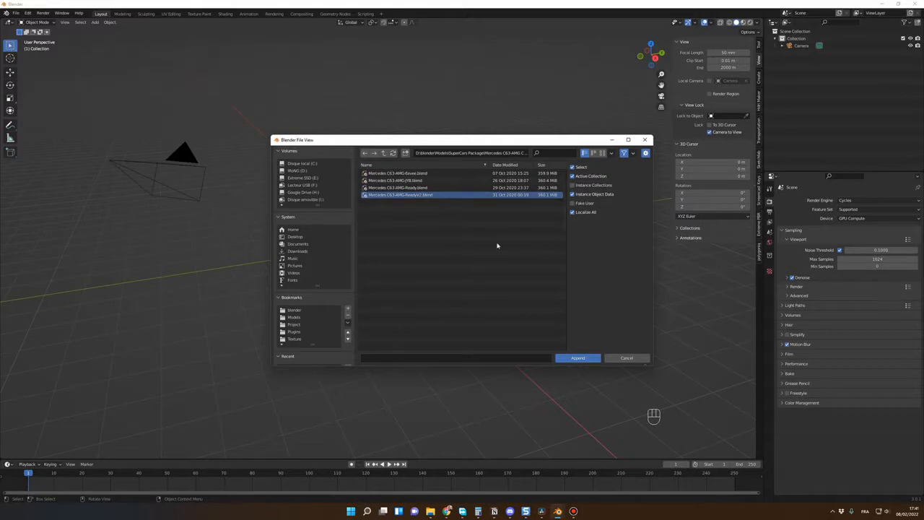
pyautogui.click(578, 358)
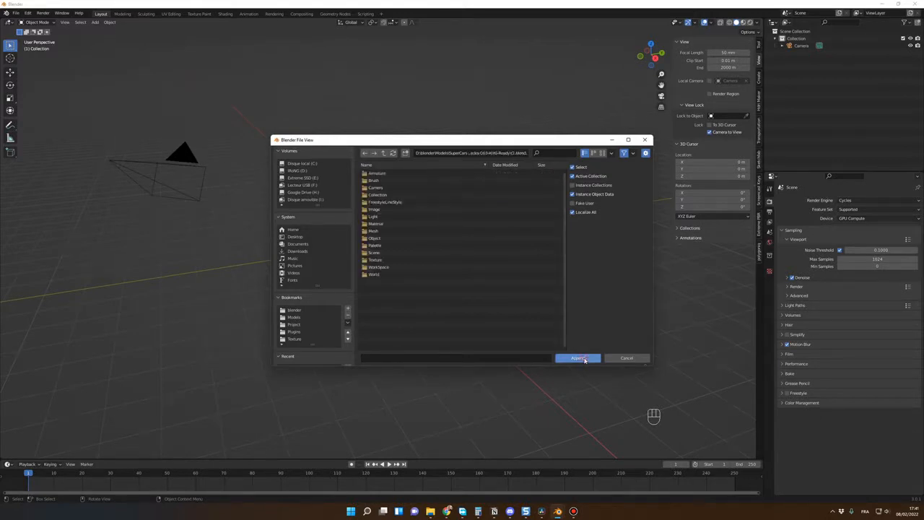
pyautogui.doubleClick(383, 239)
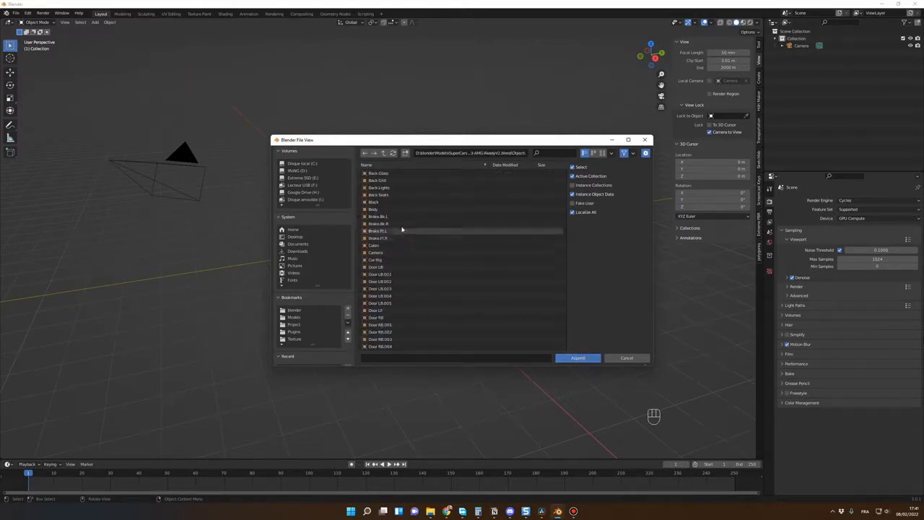
pyautogui.click(457, 217)
pyautogui.press('a')
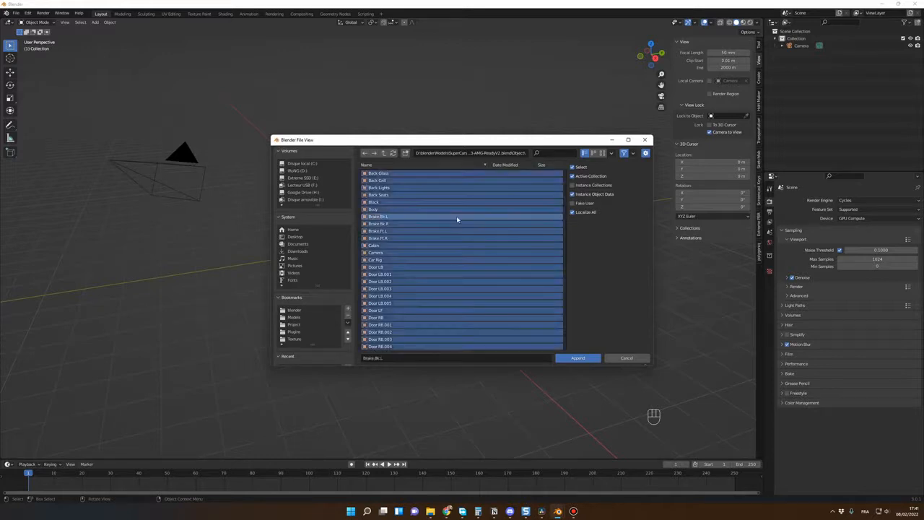
pyautogui.click(580, 359)
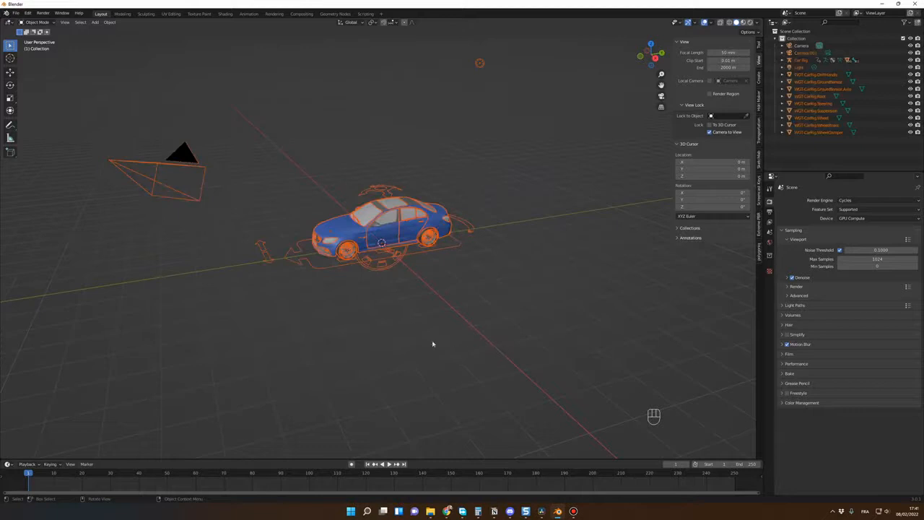
# Hide all the WGT-CarRig widget objects, from DriftHandle to WheelDamper.
pyautogui.click(433, 343)
pyautogui.moveTo(432, 343); pyautogui.dragTo(453, 254, button='middle')
pyautogui.moveTo(430, 333); pyautogui.dragTo(420, 331, button='middle')
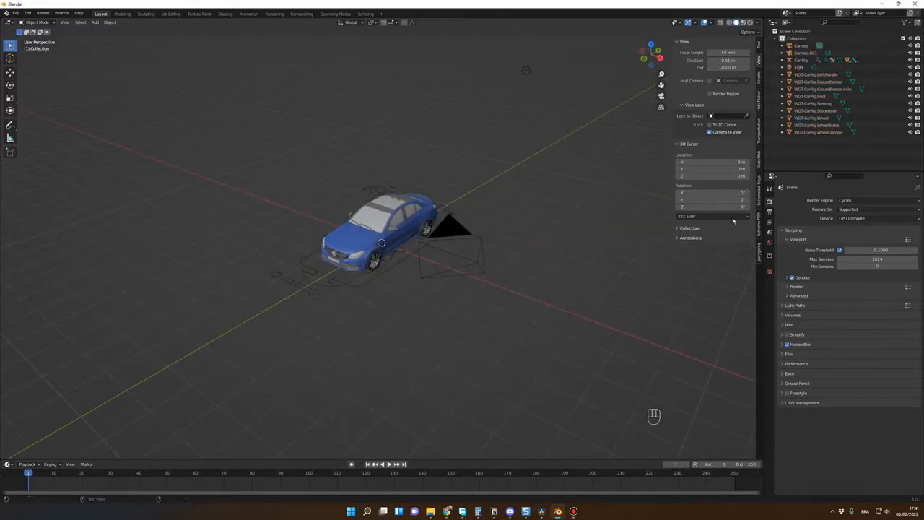
pyautogui.click(809, 134)
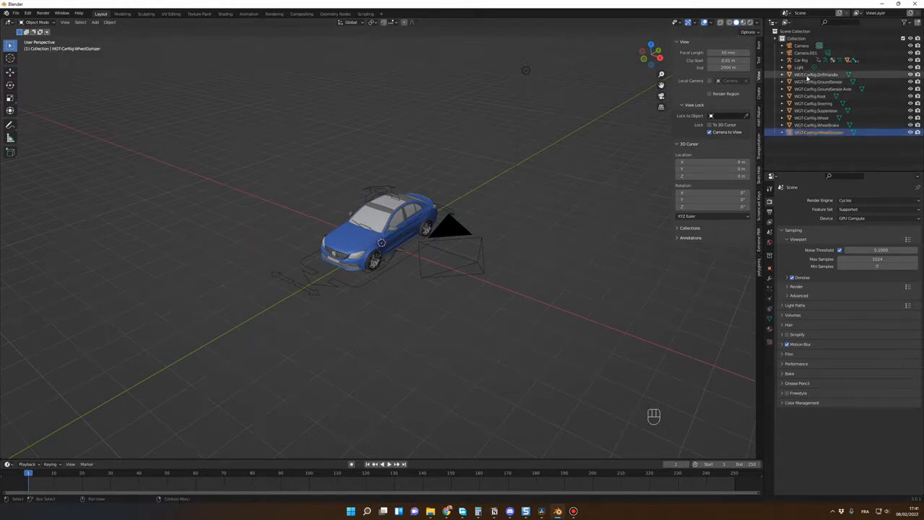
pyautogui.keyDown('shift'); pyautogui.click(807, 75); pyautogui.keyUp('shift')
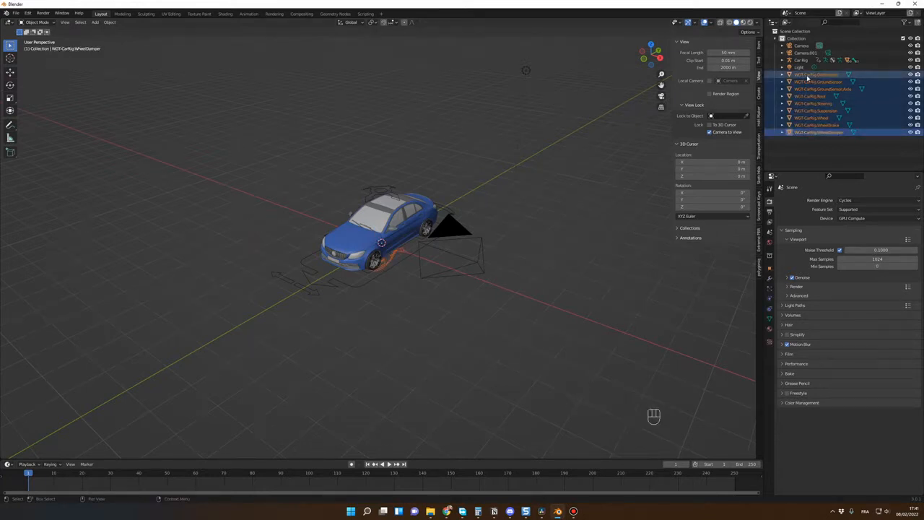
pyautogui.press('h')
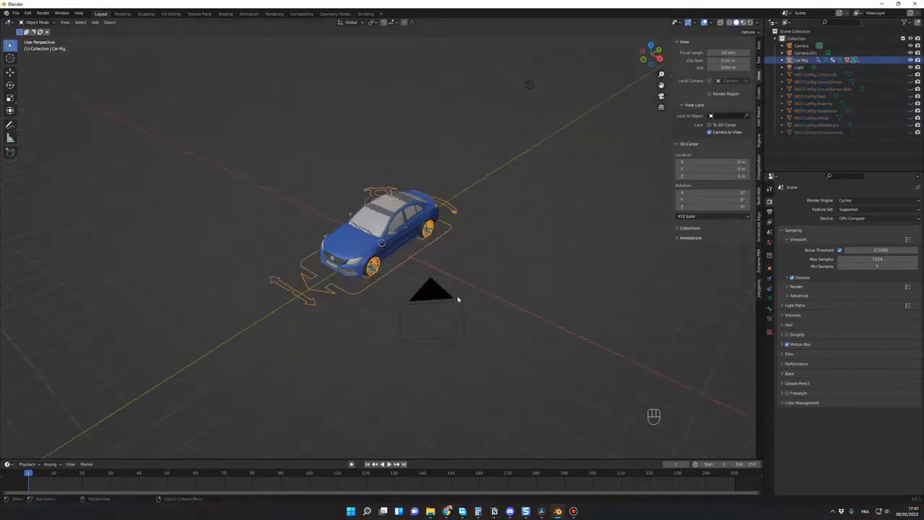
pyautogui.scroll(2, 449, 303)
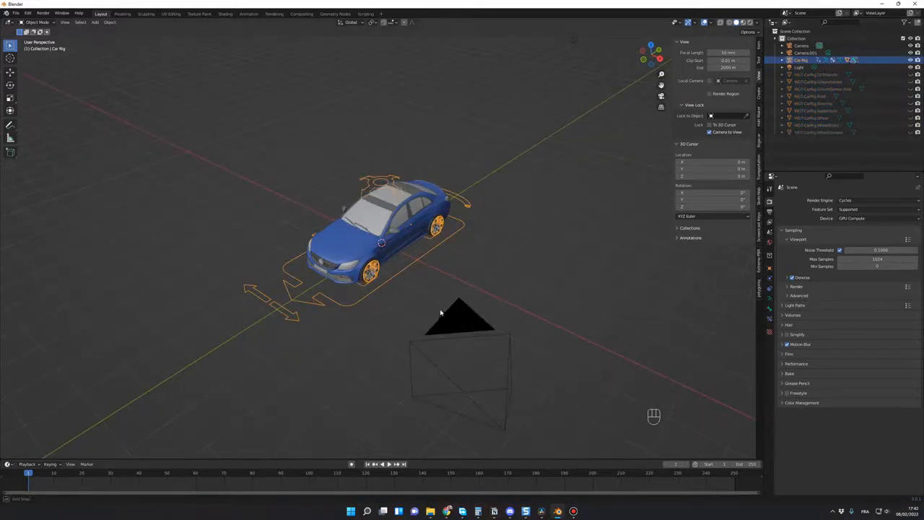
pyautogui.moveTo(387, 287); pyautogui.dragTo(388, 305, button='middle')
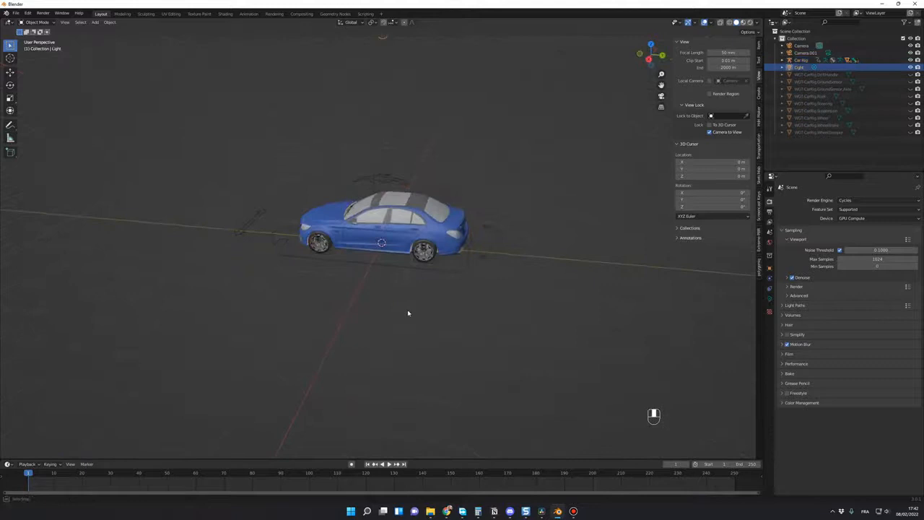
pyautogui.moveTo(407, 312); pyautogui.dragTo(428, 244, button='middle')
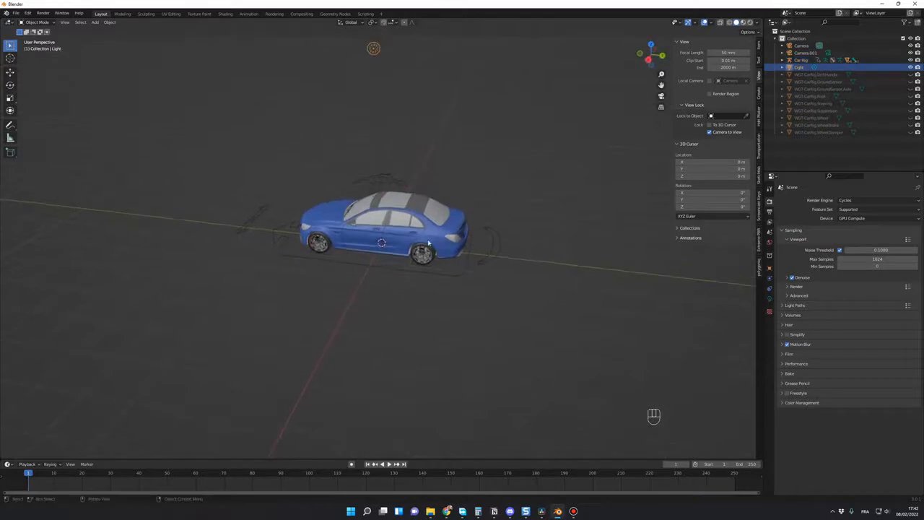
pyautogui.moveTo(382, 314); pyautogui.dragTo(330, 289, button='middle')
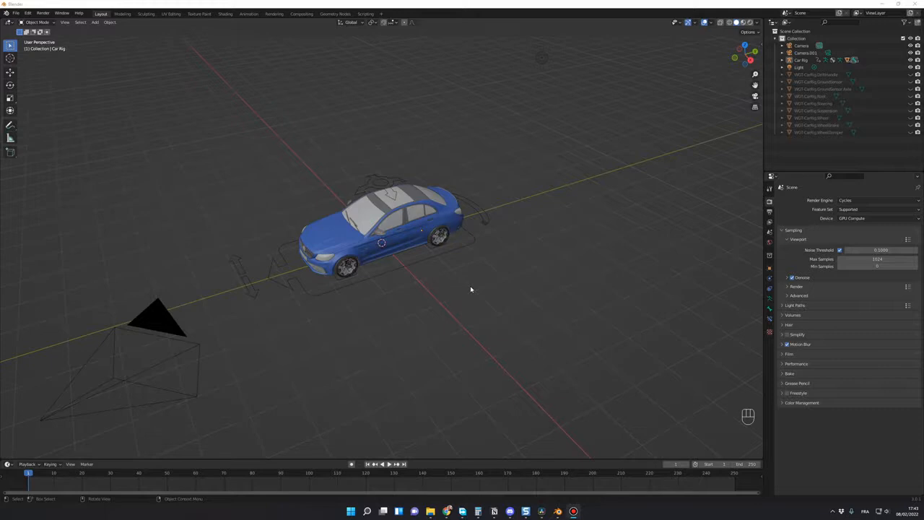
# Switch to the digiCreatures Rigacar page in Chrome and download rigacar.zip.
pyautogui.moveTo(447, 511)
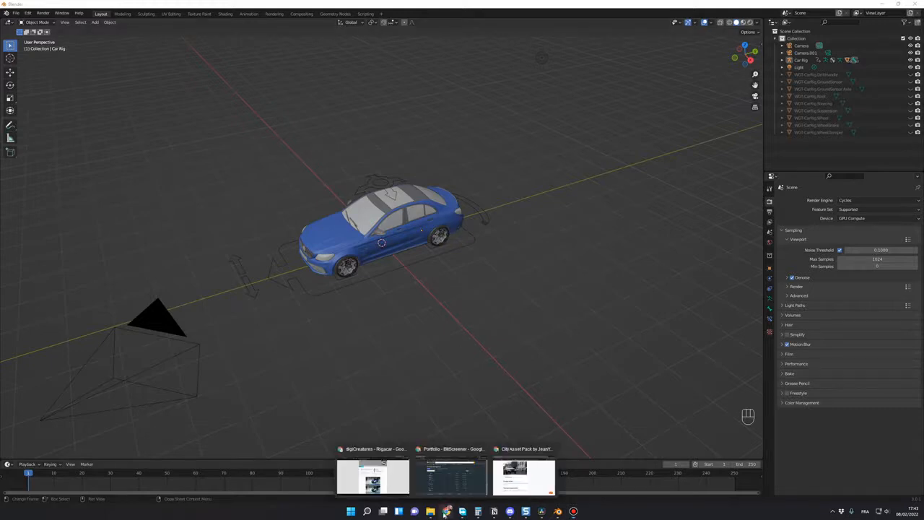
pyautogui.moveTo(450, 472)
pyautogui.click(373, 474)
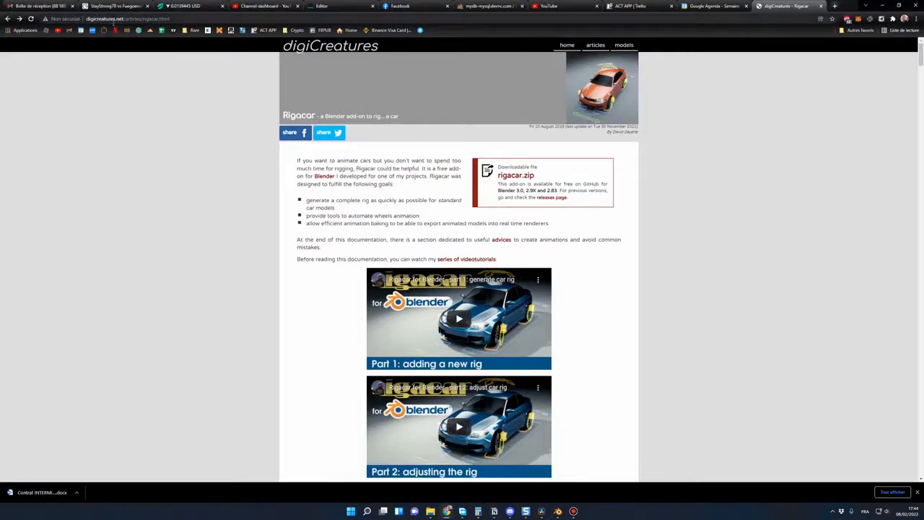
pyautogui.click(515, 177)
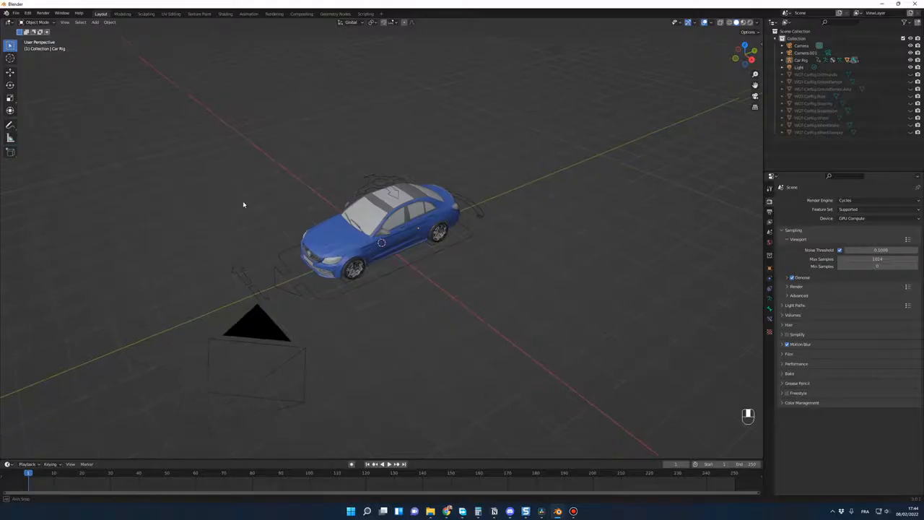
# Open the add-ons section of the Blender Preferences.
pyautogui.moveTo(244, 205); pyautogui.dragTo(354, 284, button='middle')
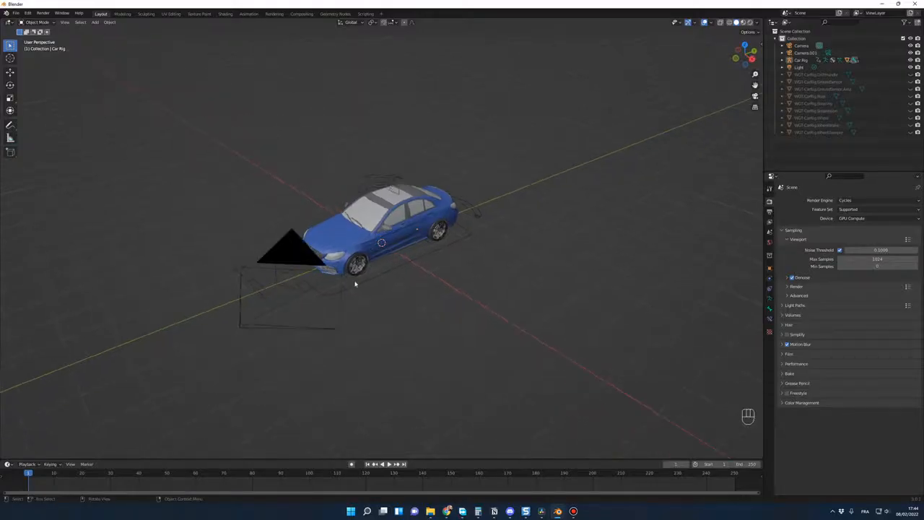
pyautogui.click(27, 13)
pyautogui.click(59, 118)
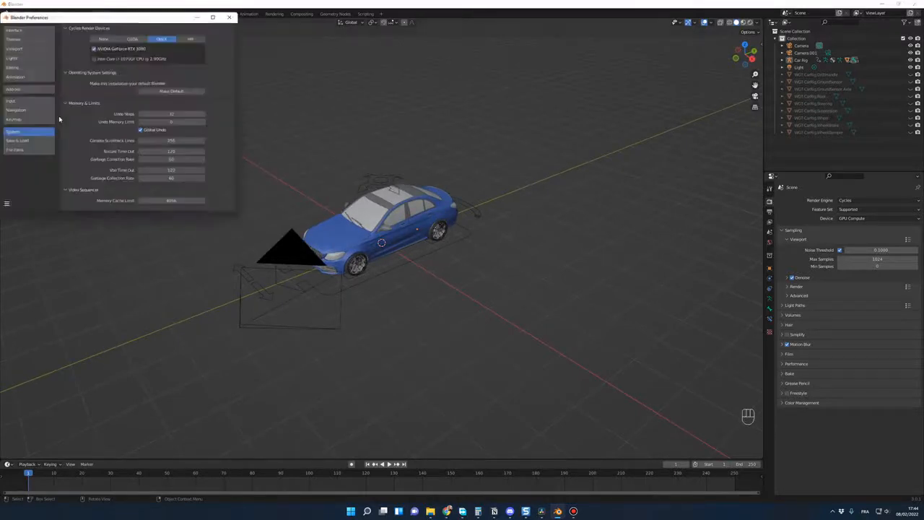
pyautogui.click(21, 90)
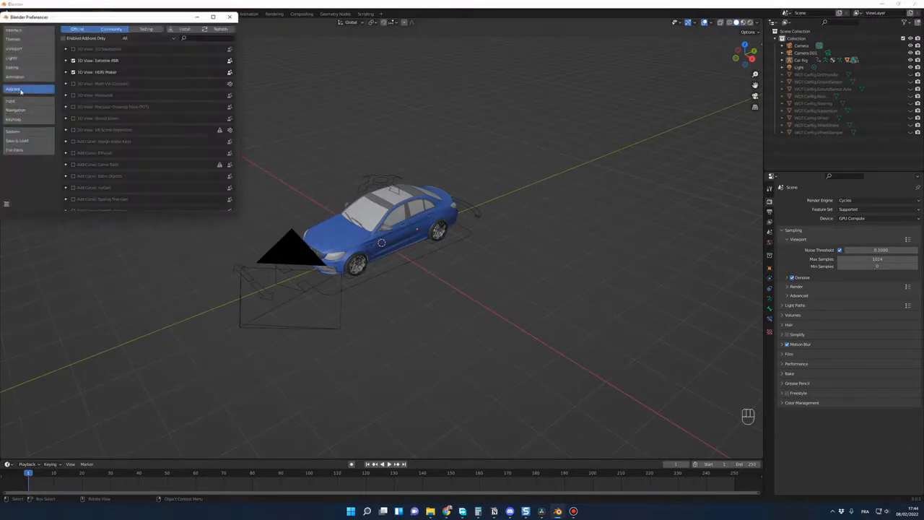
pyautogui.click(182, 29)
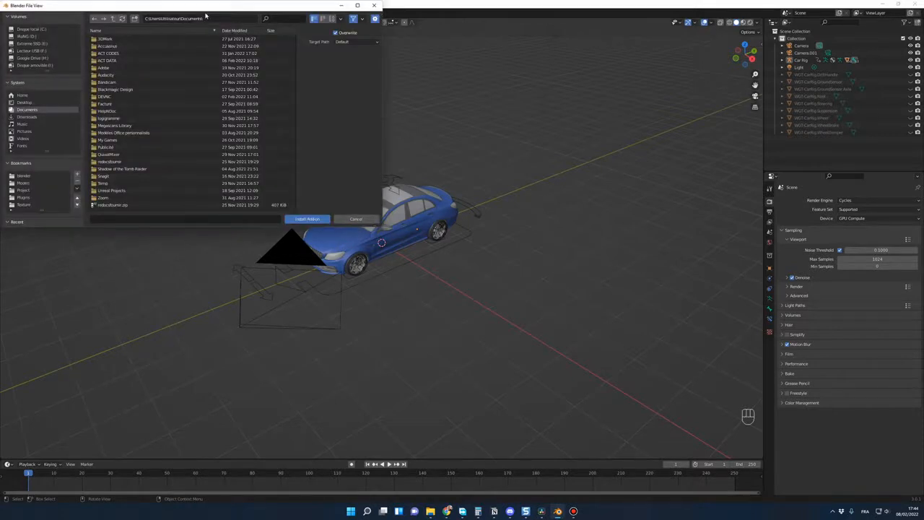
pyautogui.moveTo(210, 16); pyautogui.dragTo(428, 115)
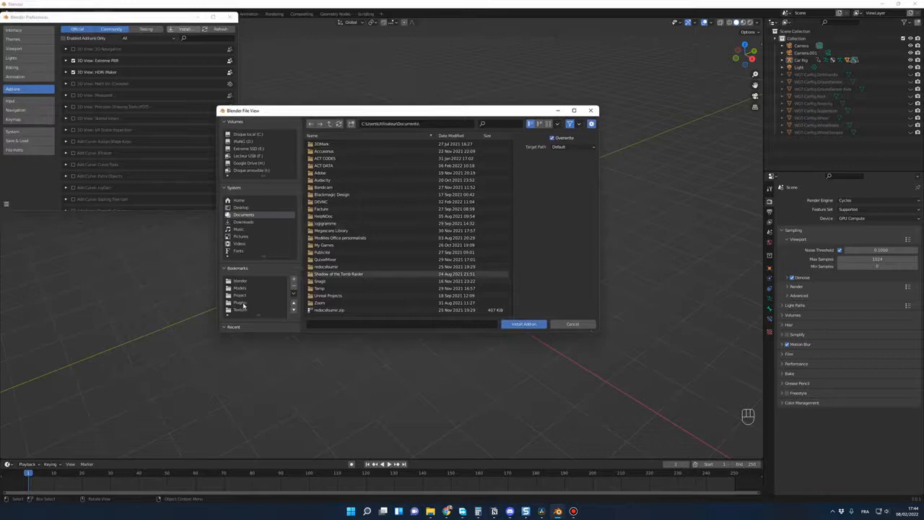
pyautogui.click(242, 302)
pyautogui.scroll(-3, 389, 288)
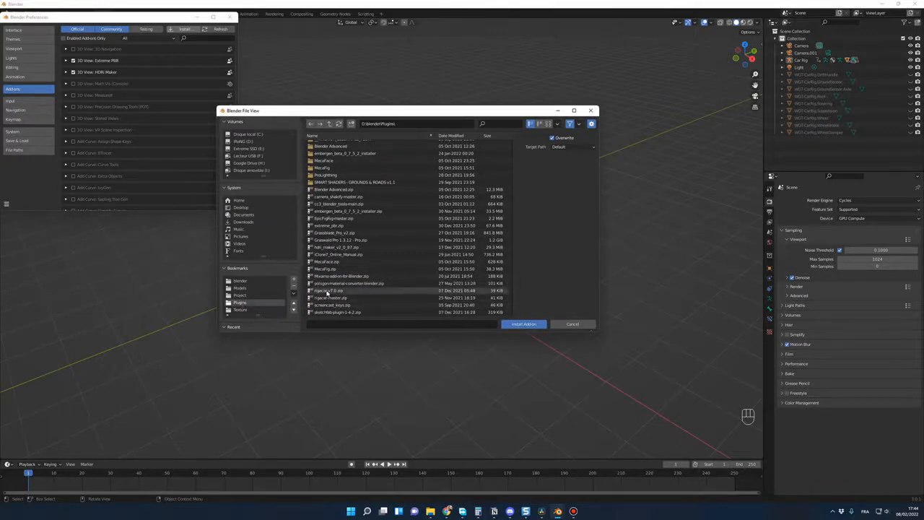
pyautogui.click(572, 324)
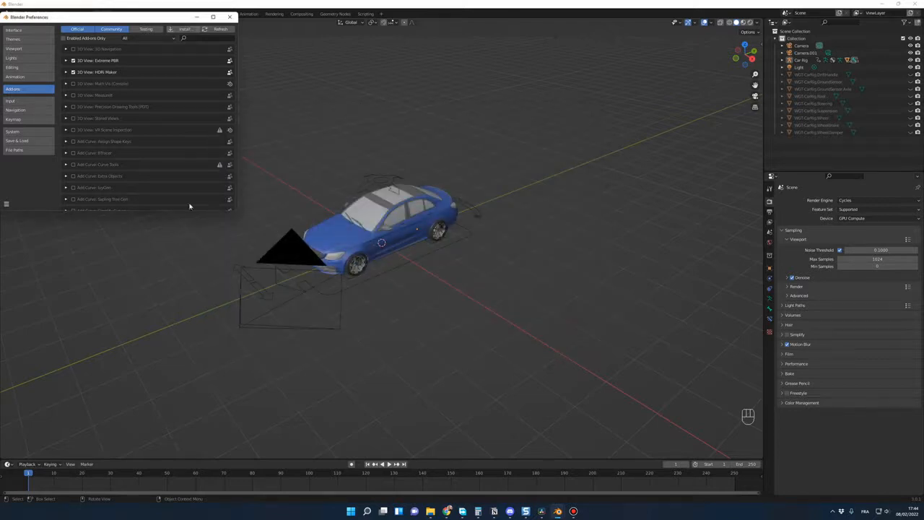
# Search the add-ons for "rig" to check that Rigacar is enabled, and close the Preferences.
pyautogui.write('rig')
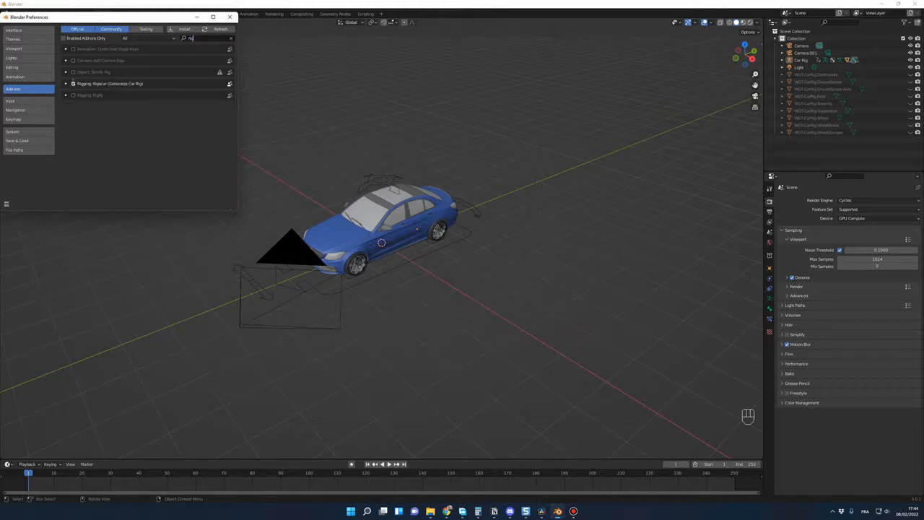
pyautogui.click(229, 17)
# Select the car rig, show the 3D viewport's sidebar, and clear the selection.
pyautogui.click(437, 245)
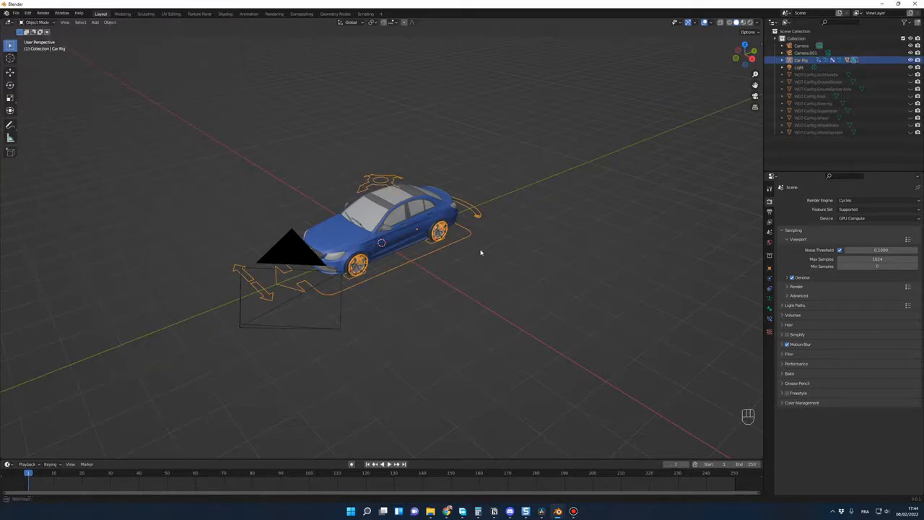
pyautogui.moveTo(480, 252); pyautogui.dragTo(429, 266, button='middle')
pyautogui.click(417, 261)
pyautogui.click(419, 262)
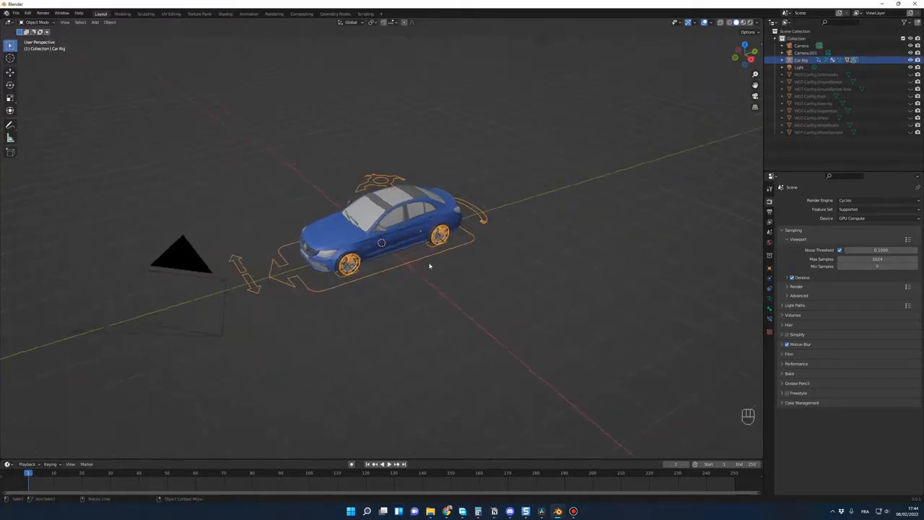
pyautogui.press('n')
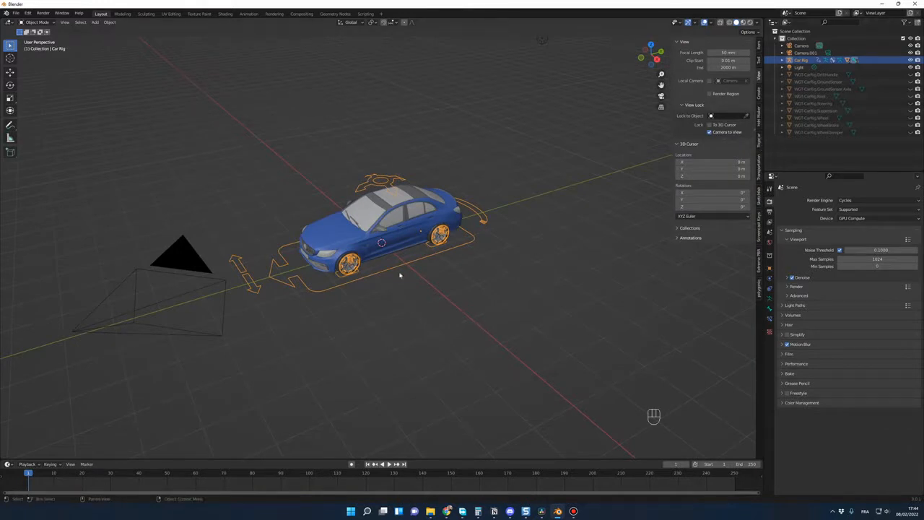
pyautogui.scroll(-3, 425, 291)
pyautogui.click(447, 305)
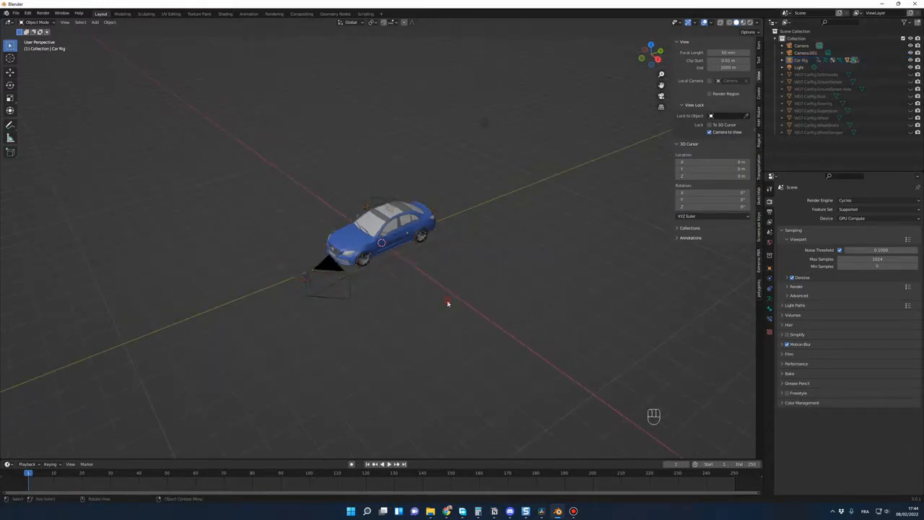
pyautogui.moveTo(449, 305)
pyautogui.mouseDown(button='middle')
pyautogui.moveTo(477, 312)
pyautogui.moveTo(450, 313)
pyautogui.mouseUp(button='middle')
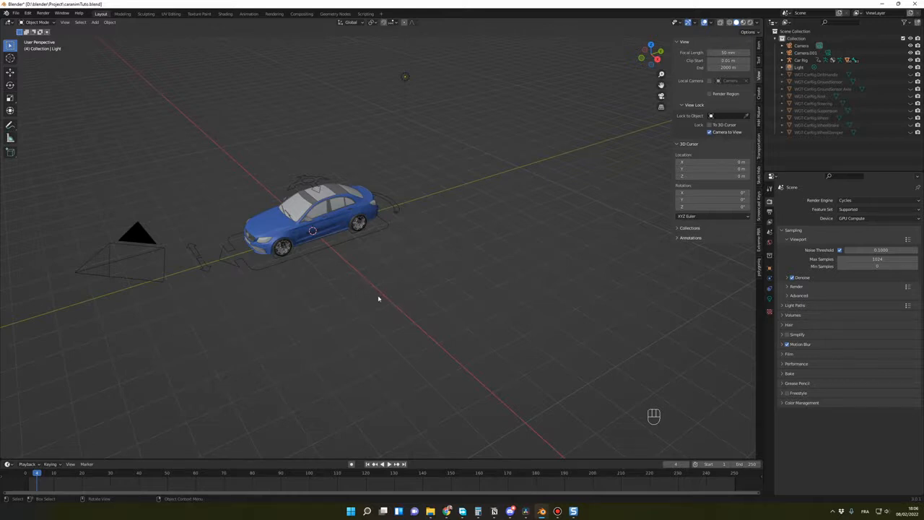
# Delete the Light object from the scene.
pyautogui.moveTo(380, 295); pyautogui.dragTo(476, 262, button='middle')
pyautogui.click(408, 78)
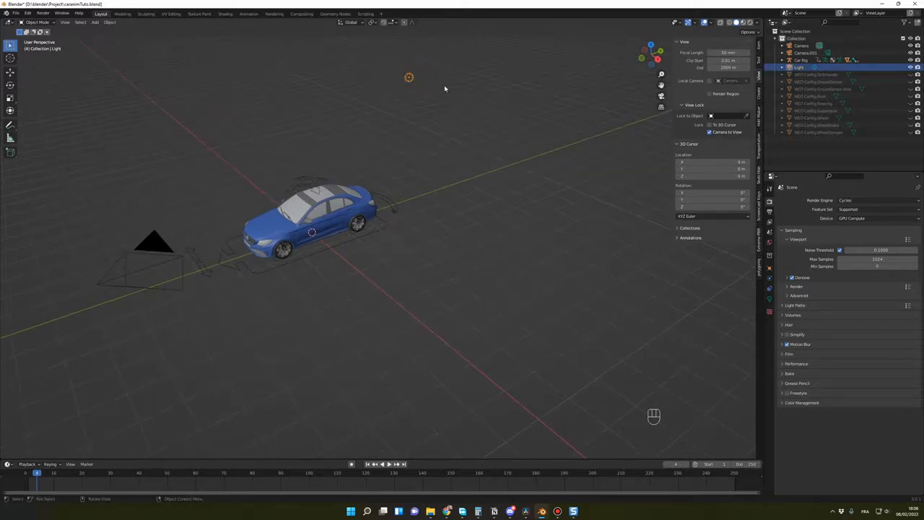
pyautogui.press('Delete')
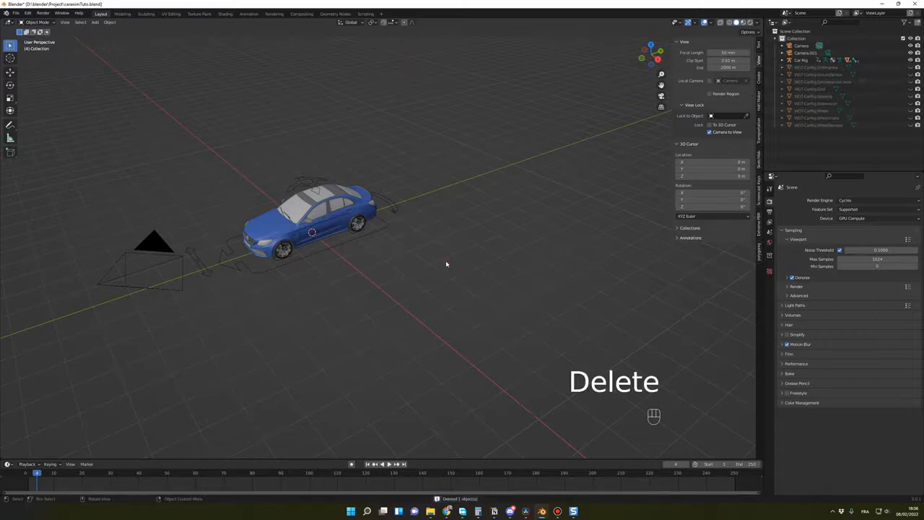
# Add a Path curve and move it about 5.7 m along the X axis, beside the car.
pyautogui.hotkey('shift', 'a')
pyautogui.moveTo(412, 263)
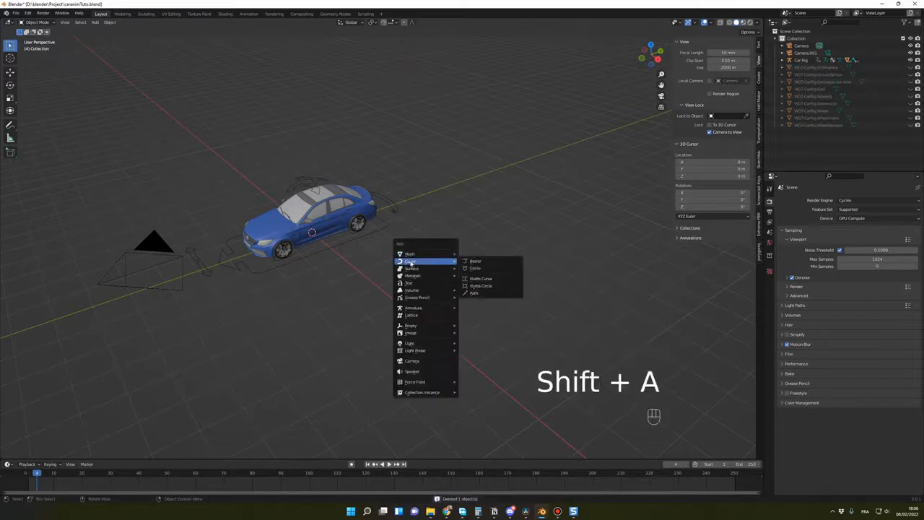
pyautogui.click(474, 292)
pyautogui.moveTo(474, 291); pyautogui.dragTo(454, 294, button='middle')
pyautogui.middleClick(455, 294)
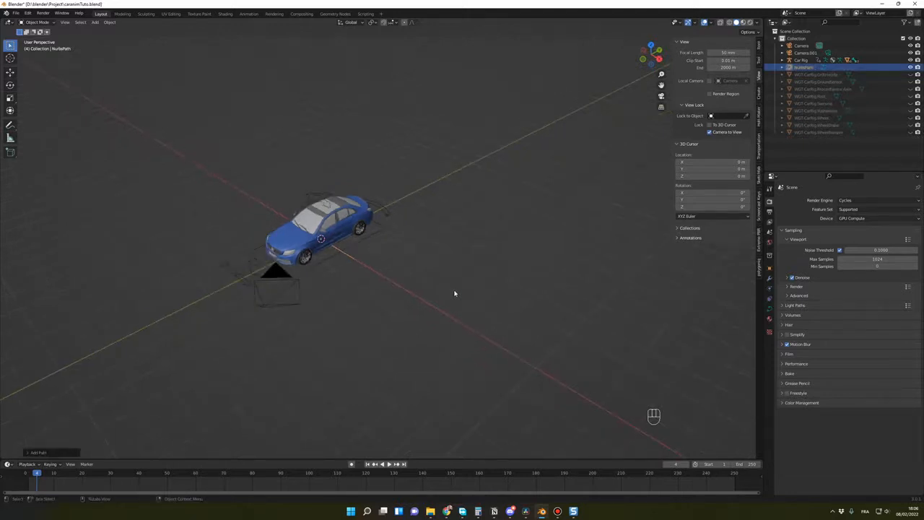
pyautogui.press('g')
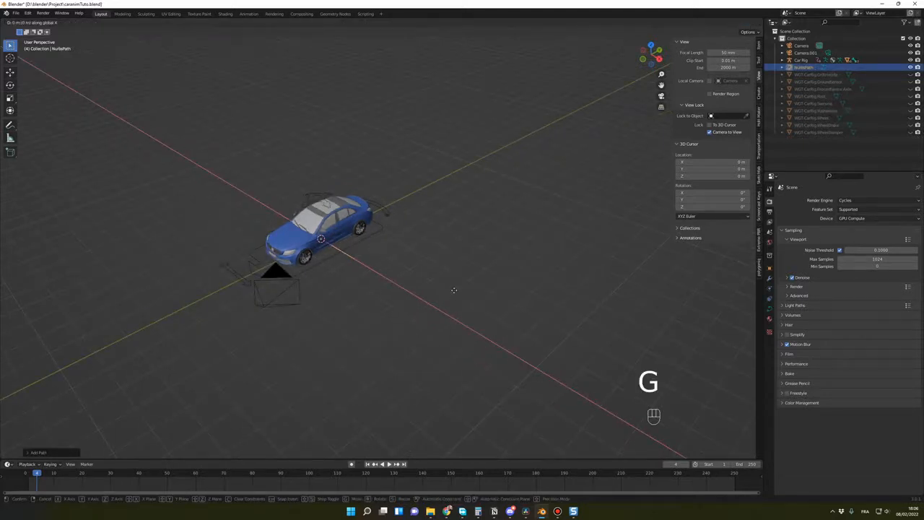
pyautogui.click(555, 366)
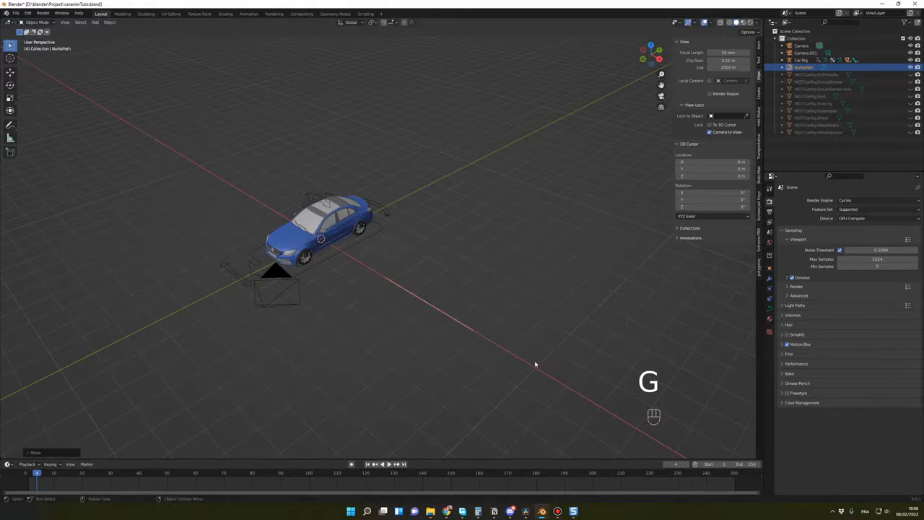
# Enter Edit Mode on the path and enable the curve Normals overlay to check the path's direction.
pyautogui.scroll(2, 462, 303)
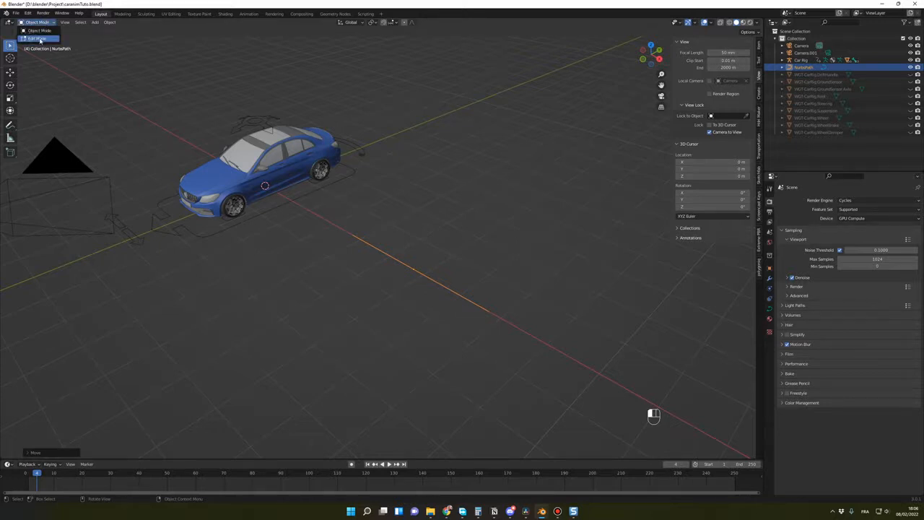
pyautogui.click(467, 274)
pyautogui.click(433, 279)
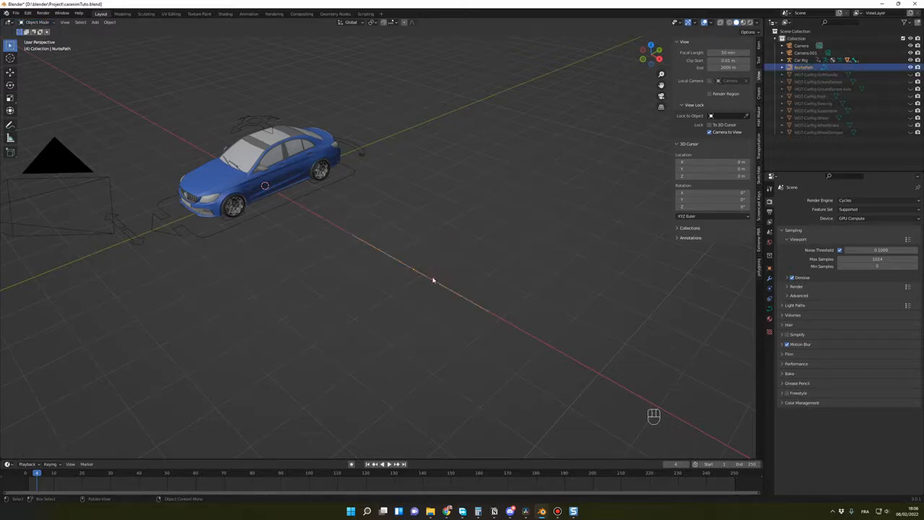
pyautogui.press('Tab')
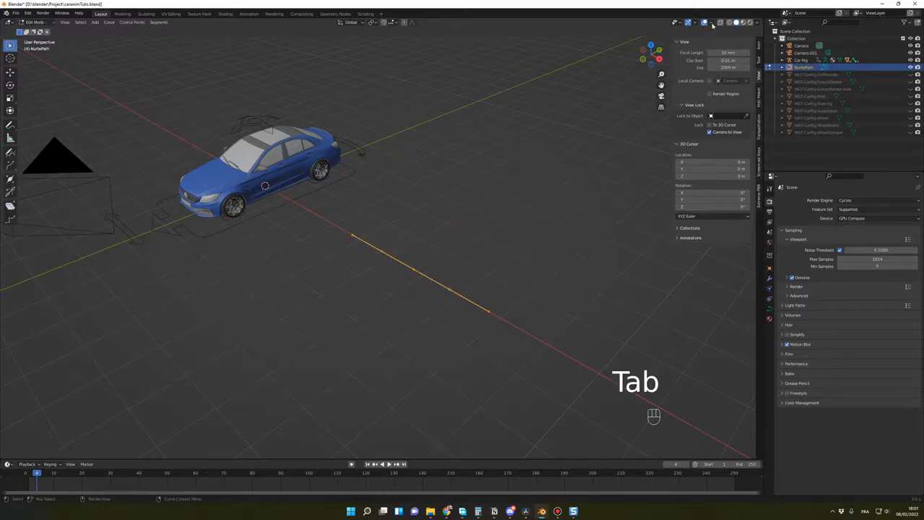
pyautogui.click(712, 24)
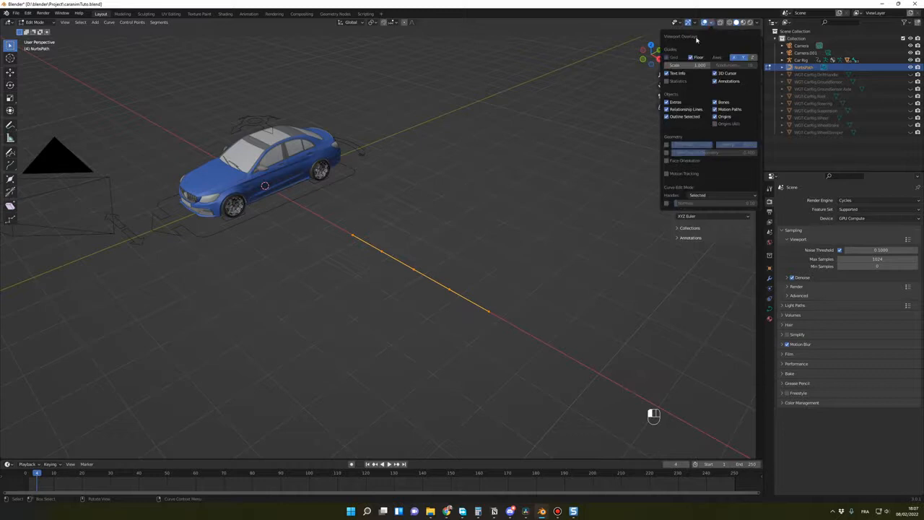
pyautogui.click(666, 204)
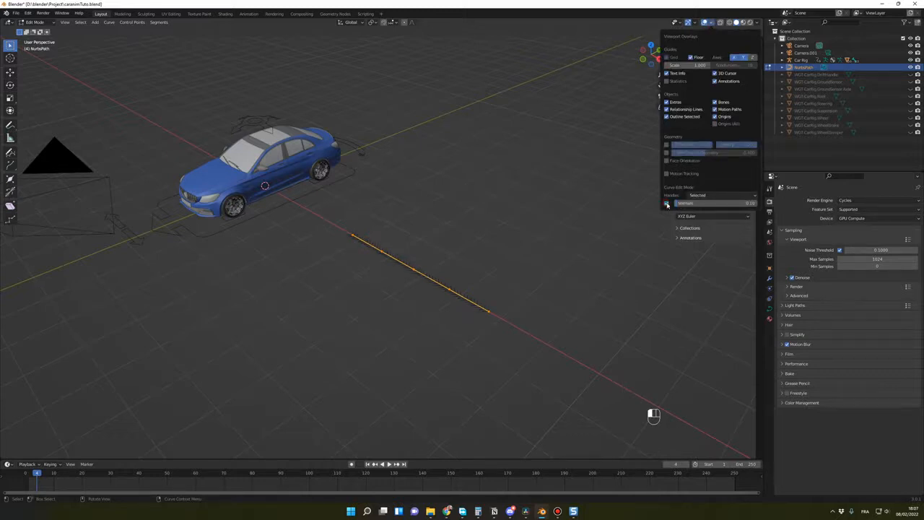
pyautogui.scroll(2, 521, 309)
pyautogui.scroll(-2, 492, 306)
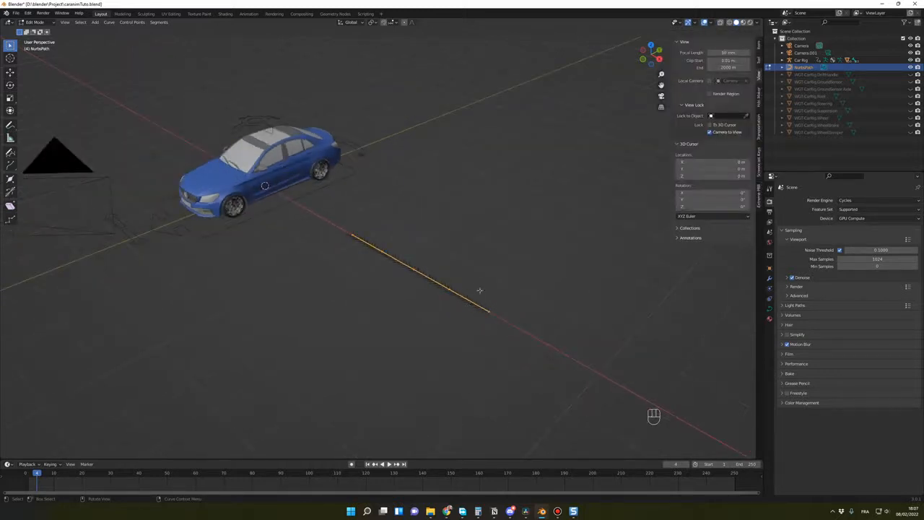
pyautogui.scroll(3, 487, 310)
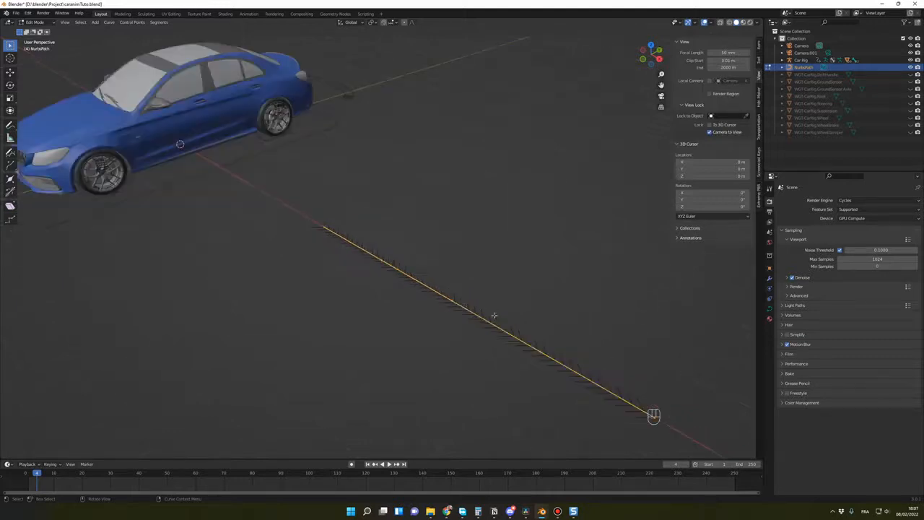
pyautogui.scroll(-3, 466, 300)
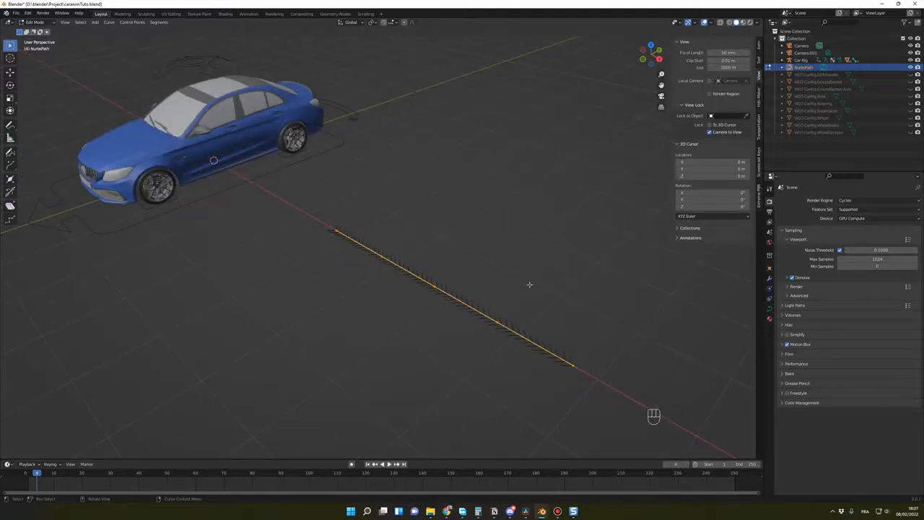
# Return to Object Mode, set the path's Z rotation to 90°, and check its direction in Edit Mode.
pyautogui.press('Tab')
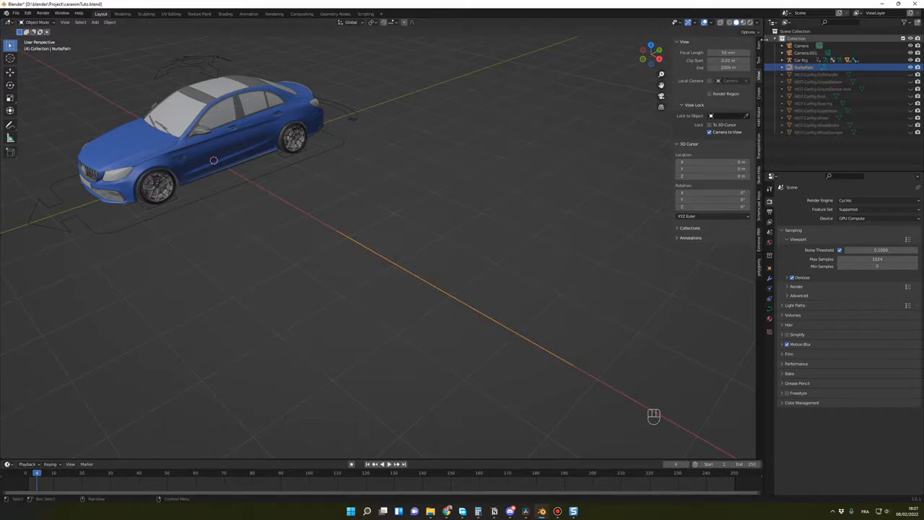
pyautogui.click(759, 45)
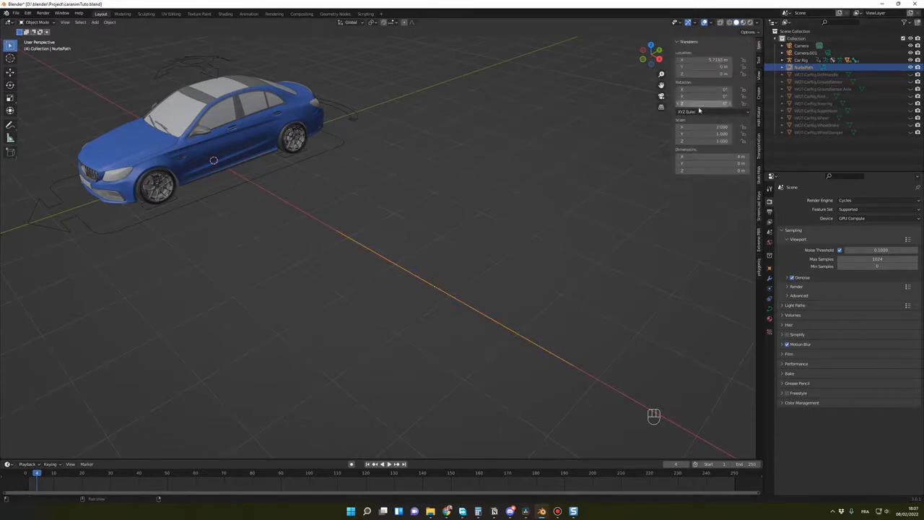
pyautogui.moveTo(699, 104); pyautogui.dragTo(729, 104)
pyautogui.click(725, 104)
pyautogui.write('90')
pyautogui.press('Return')
pyautogui.press('Tab')
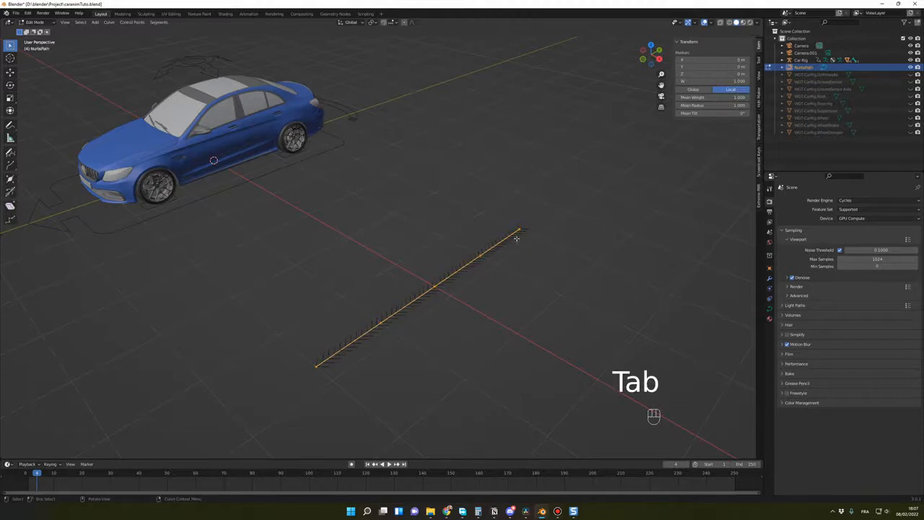
pyautogui.press('Tab')
# Scale the path up by a factor of about 5.28 to make a long driving track beside the car.
pyautogui.scroll(-6, 448, 278)
pyautogui.moveTo(433, 276); pyautogui.dragTo(386, 301, button='middle')
pyautogui.press('s')
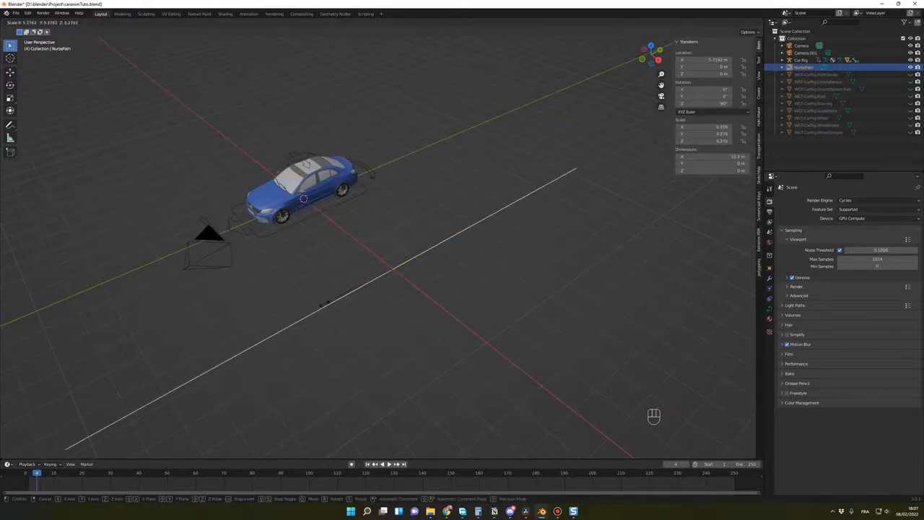
pyautogui.click(325, 304)
pyautogui.scroll(-2, 426, 328)
pyautogui.moveTo(429, 328); pyautogui.dragTo(369, 243, button='middle')
pyautogui.press('Tab')
pyautogui.press('Tab')
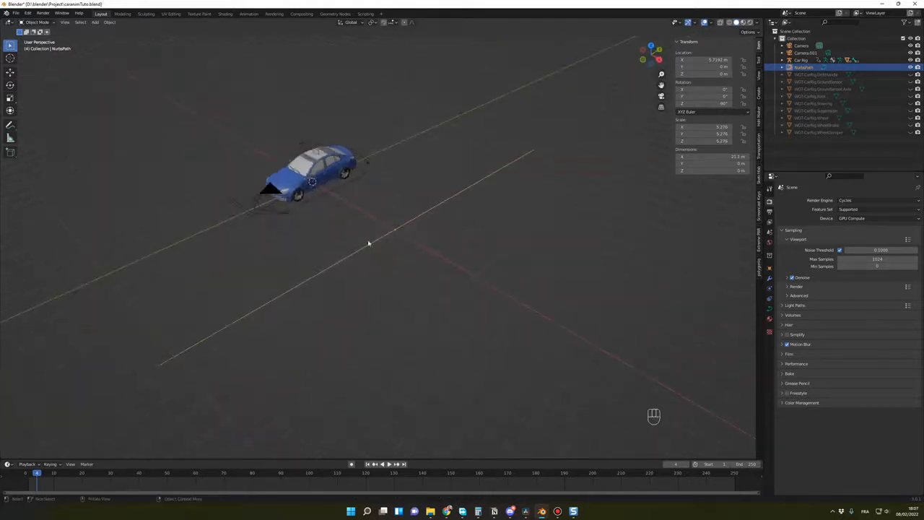
# Select the car rig and switch it to Pose Mode.
pyautogui.moveTo(424, 270); pyautogui.dragTo(436, 276, button='middle')
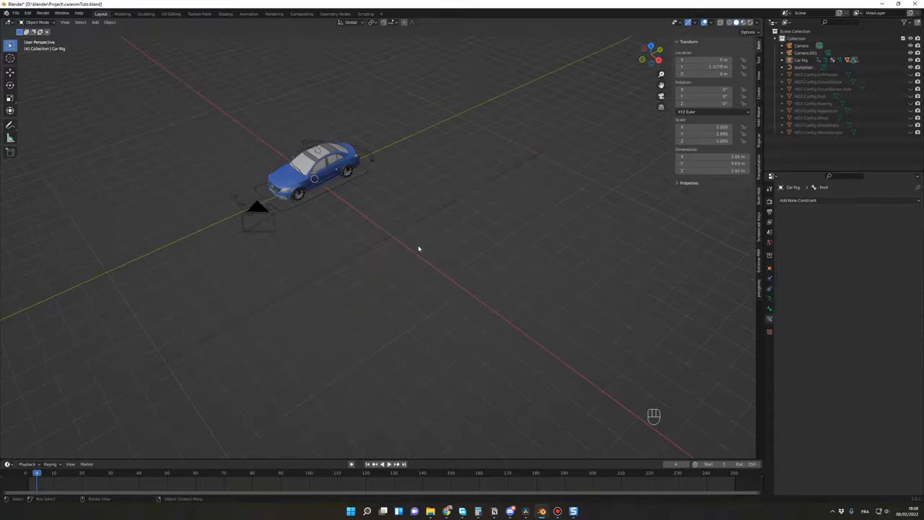
pyautogui.keyDown('shift'); pyautogui.moveTo(380, 202); pyautogui.dragTo(438, 227, button='middle'); pyautogui.keyUp('shift')
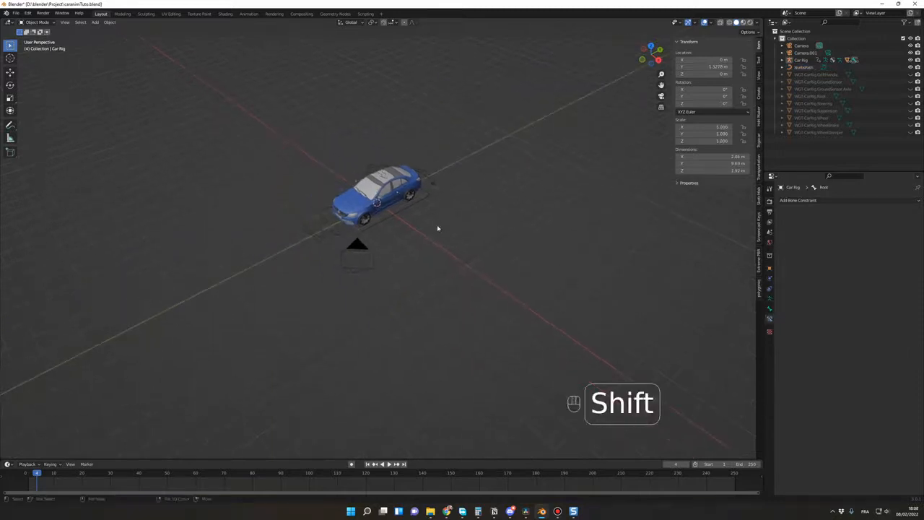
pyautogui.click(400, 210)
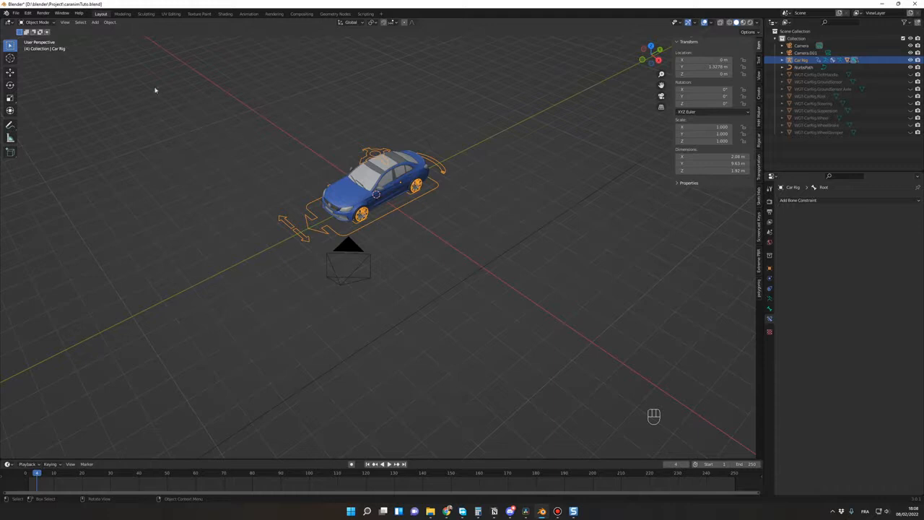
pyautogui.click(51, 22)
pyautogui.click(402, 207)
pyautogui.click(399, 207)
pyautogui.hotkey('ctrl', 'Tab')
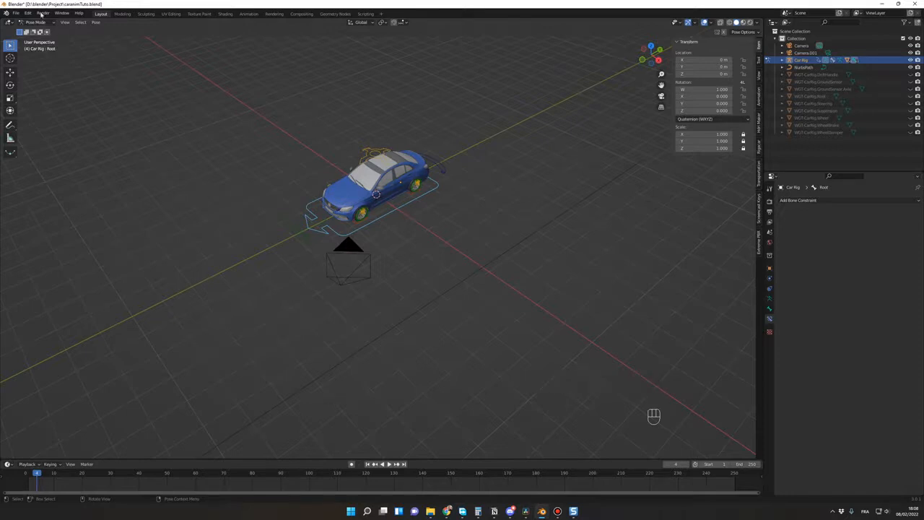
# Add a Follow Path bone constraint to the rig's Root bone and set NurbsPath as its target.
pyautogui.moveTo(426, 255); pyautogui.dragTo(400, 232, button='middle')
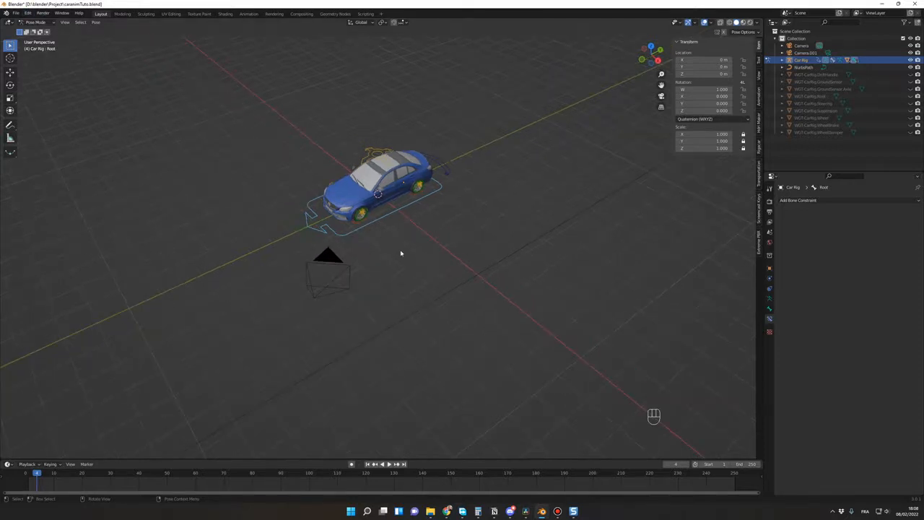
pyautogui.click(417, 249)
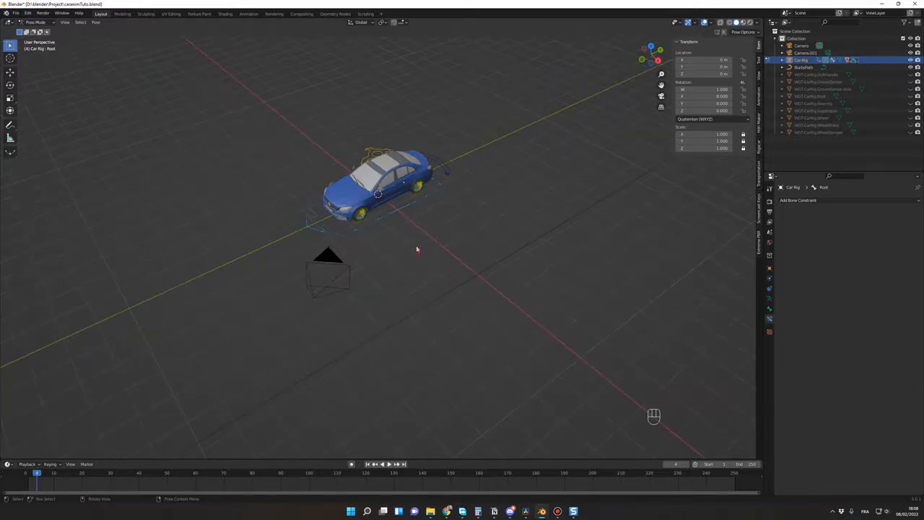
pyautogui.click(389, 214)
pyautogui.click(821, 202)
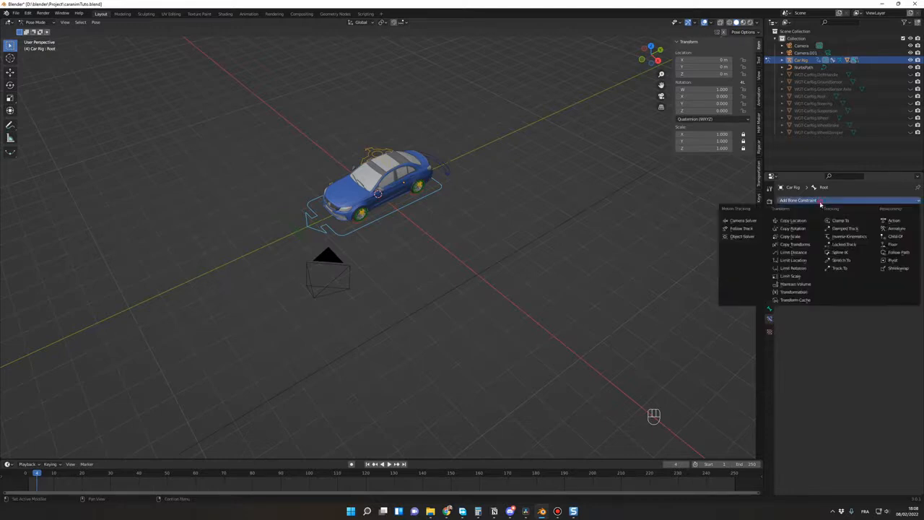
pyautogui.click(899, 253)
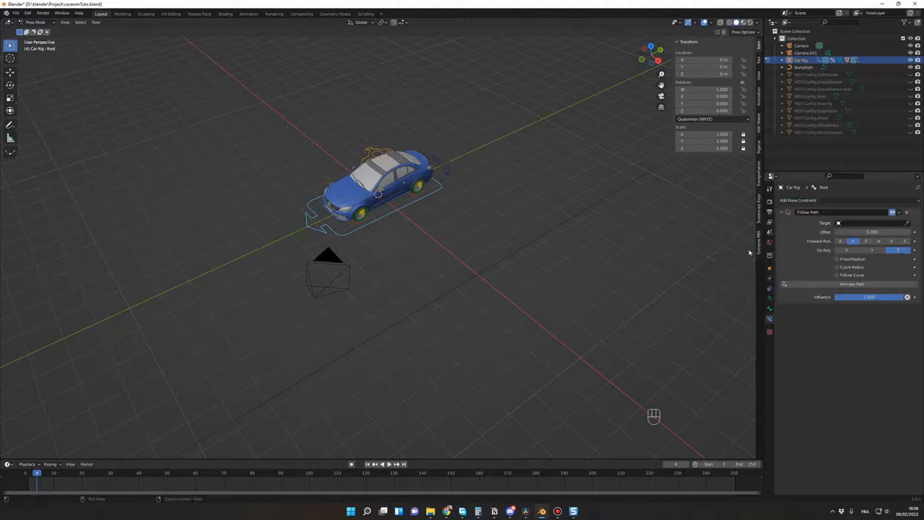
pyautogui.click(907, 224)
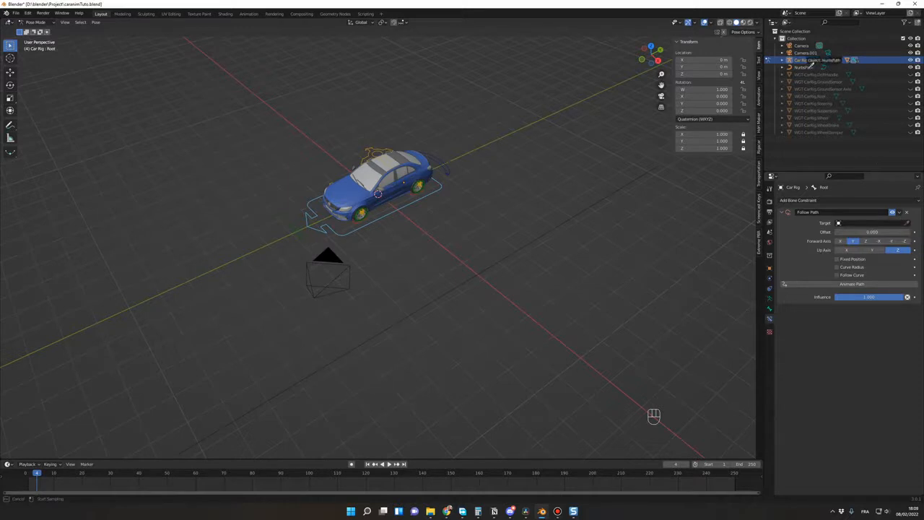
pyautogui.click(807, 67)
pyautogui.scroll(-1, 680, 238)
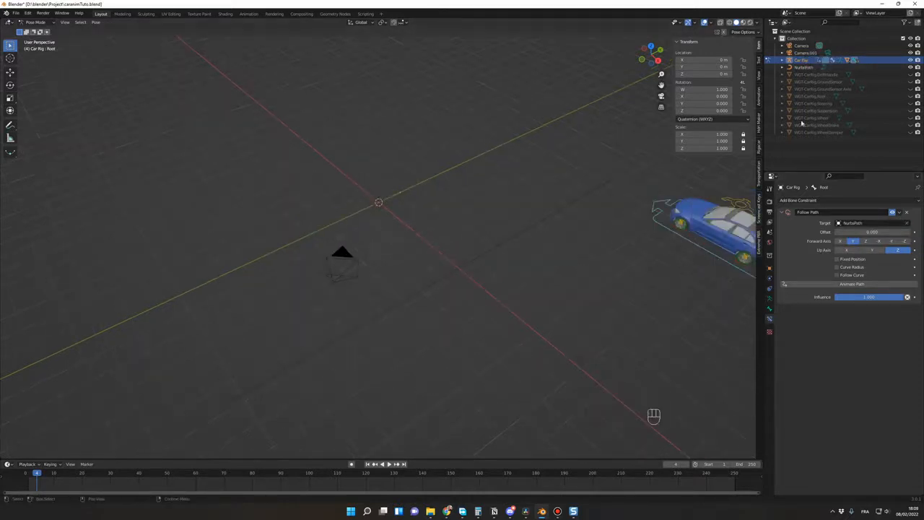
# Rename the path to MainPath and enable Follow Curve and Fixed Position on the Root bone's Follow Path constraint.
pyautogui.click(802, 68)
pyautogui.press('F2')
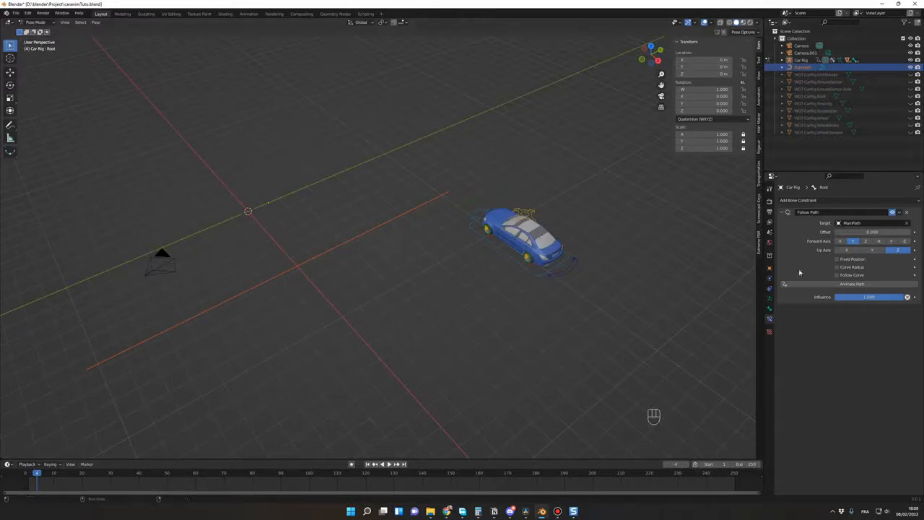
pyautogui.click(837, 275)
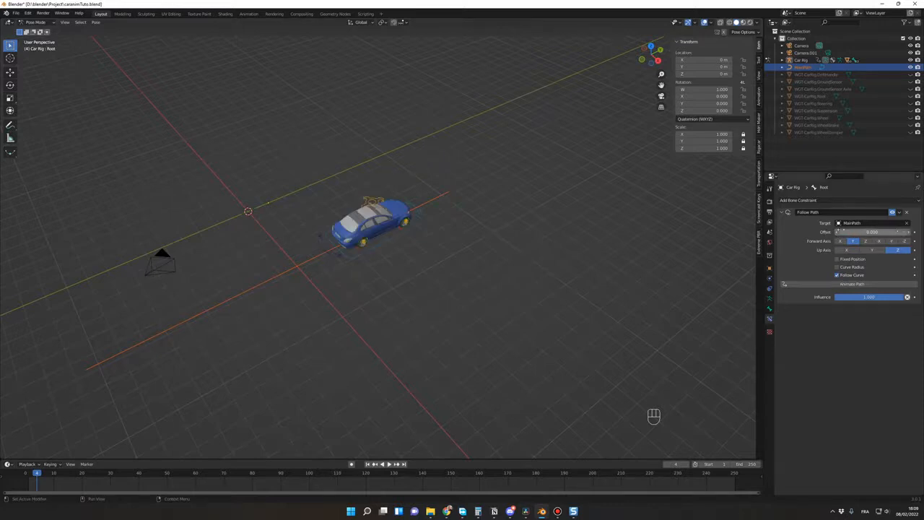
pyautogui.click(836, 260)
pyautogui.scroll(-1, 413, 221)
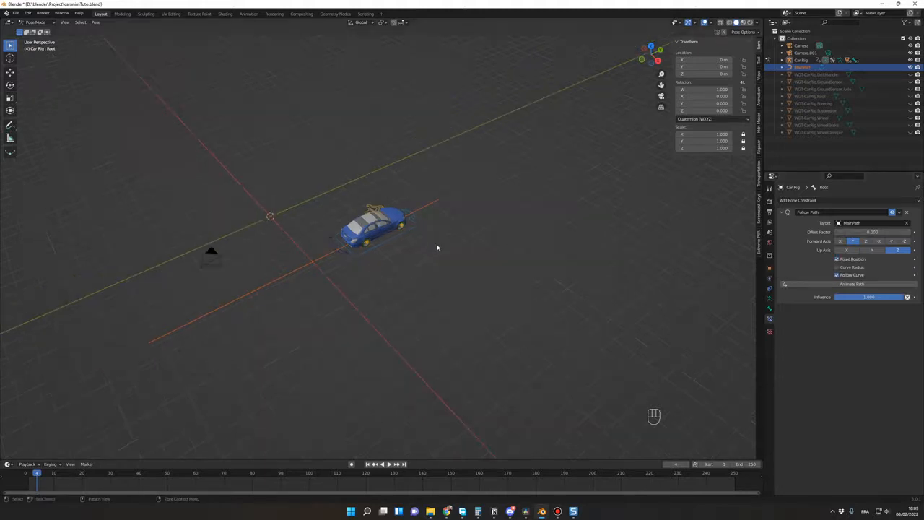
# Vary the constraint's Offset Factor and return it to 0 to check the car's orientation and travel along the path.
pyautogui.keyDown('shift'); pyautogui.moveTo(443, 250); pyautogui.dragTo(496, 233, button='middle'); pyautogui.keyUp('shift')
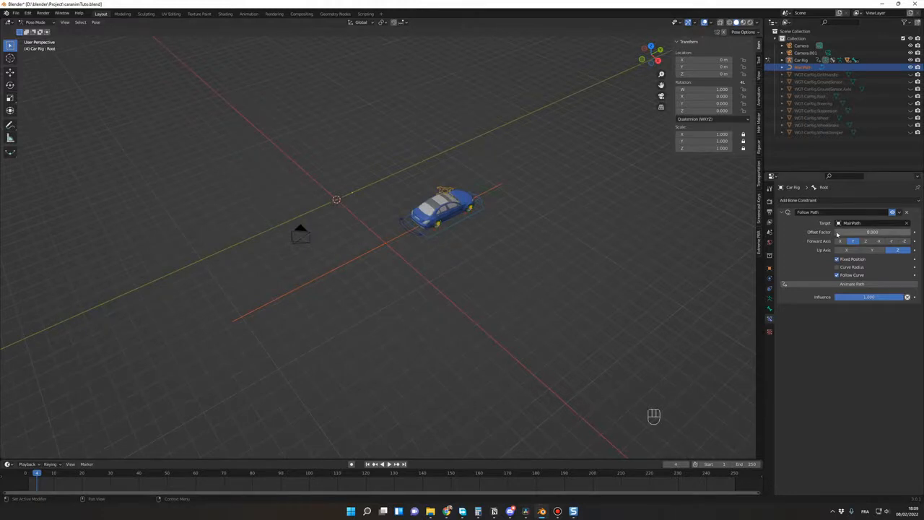
pyautogui.moveTo(837, 233)
pyautogui.mouseDown()
pyautogui.moveTo(907, 233)
pyautogui.moveTo(835, 232)
pyautogui.mouseUp()
pyautogui.scroll(-2, 585, 262)
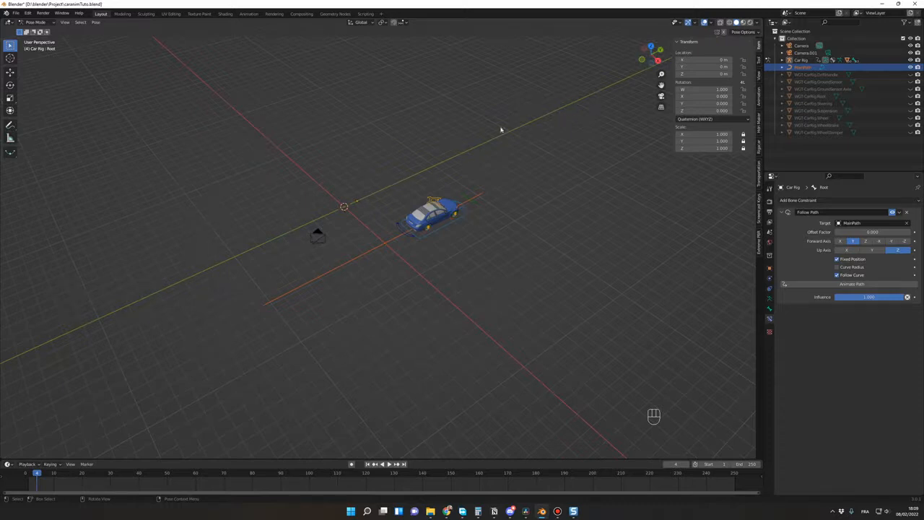
pyautogui.keyDown('shift'); pyautogui.moveTo(531, 211); pyautogui.dragTo(524, 168, button='middle'); pyautogui.keyUp('shift')
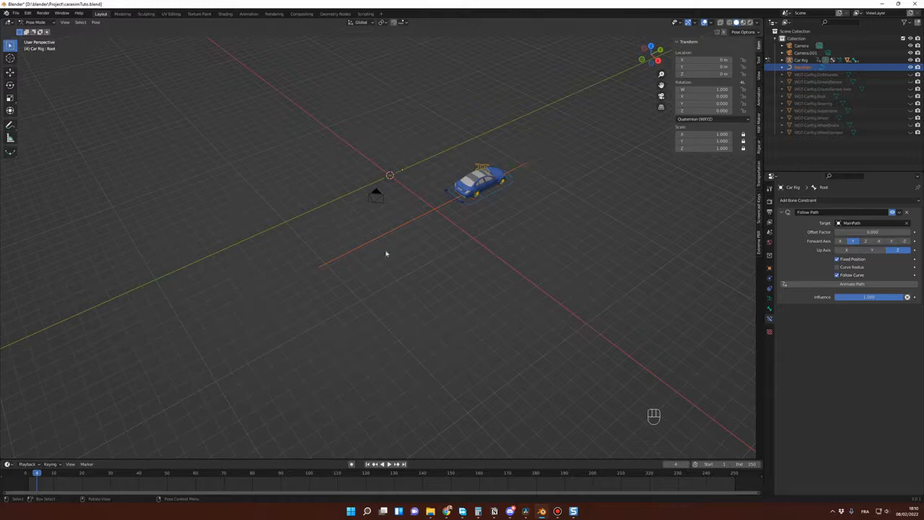
pyautogui.keyDown('shift'); pyautogui.moveTo(544, 208); pyautogui.dragTo(499, 223, button='middle'); pyautogui.keyUp('shift')
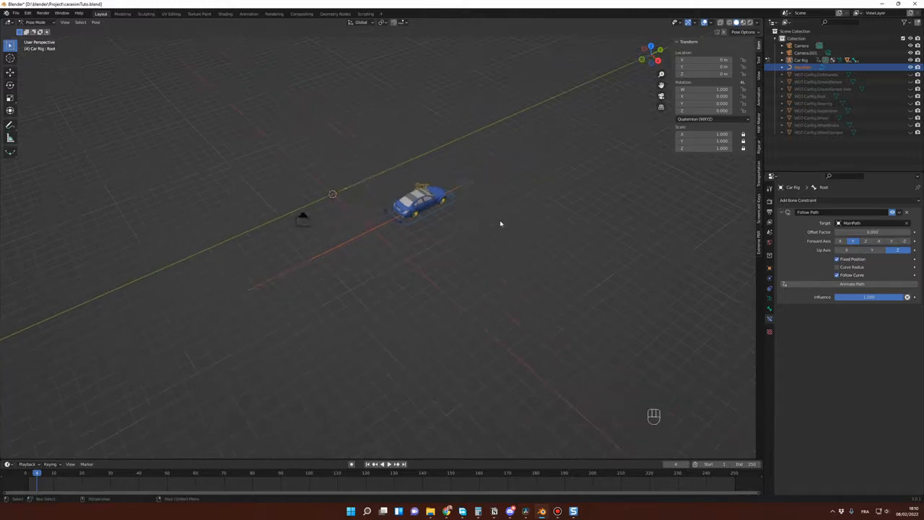
# Set the constraint's Forward Axis to -Y and test the car's travel with the Offset Factor, returning it to 0.
pyautogui.click(895, 243)
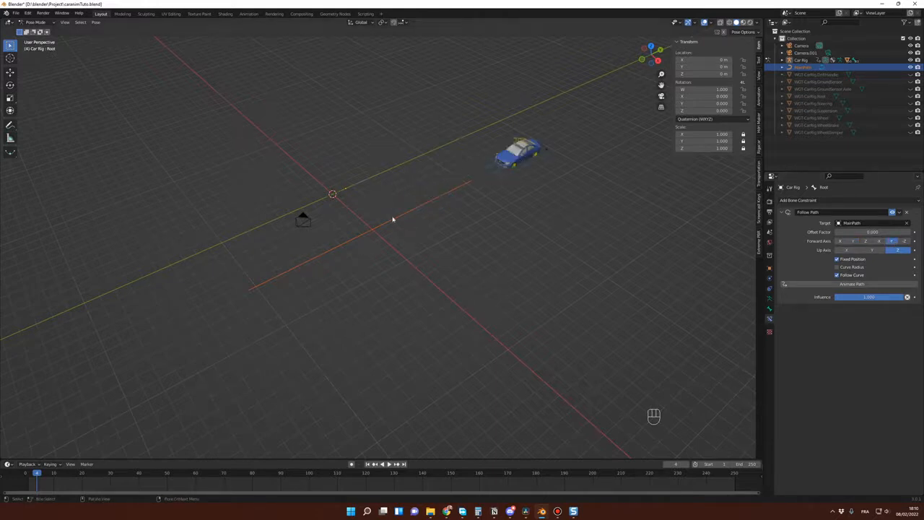
pyautogui.keyDown('shift'); pyautogui.moveTo(518, 195); pyautogui.dragTo(487, 210, button='middle'); pyautogui.keyUp('shift')
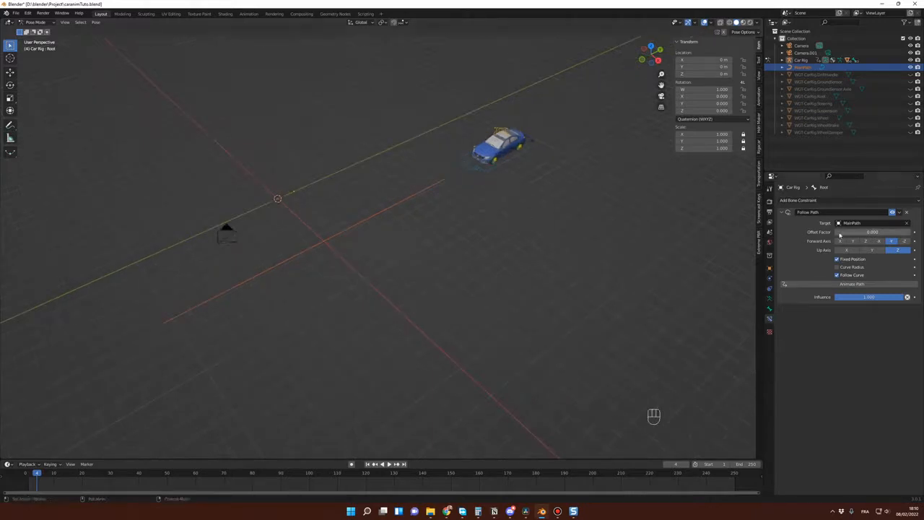
pyautogui.moveTo(866, 232); pyautogui.dragTo(834, 232)
pyautogui.moveTo(617, 242); pyautogui.dragTo(561, 231, button='middle')
pyautogui.keyDown('shift'); pyautogui.moveTo(561, 231); pyautogui.dragTo(490, 247, button='middle'); pyautogui.keyUp('shift')
pyautogui.scroll(2, 485, 261)
pyautogui.keyDown('shift'); pyautogui.moveTo(490, 247); pyautogui.dragTo(569, 226, button='middle'); pyautogui.keyUp('shift')
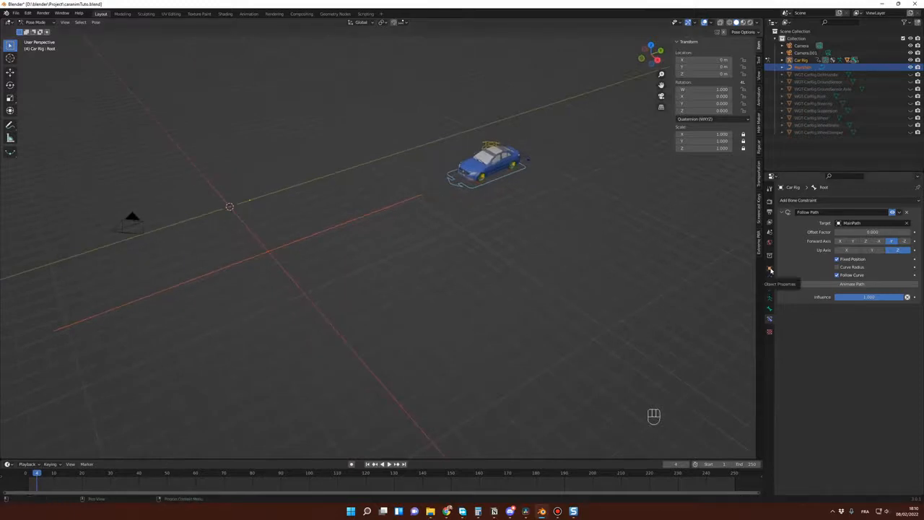
# Set the Car Rig object's Y location to 0 m to align the car with the start of the path.
pyautogui.click(769, 270)
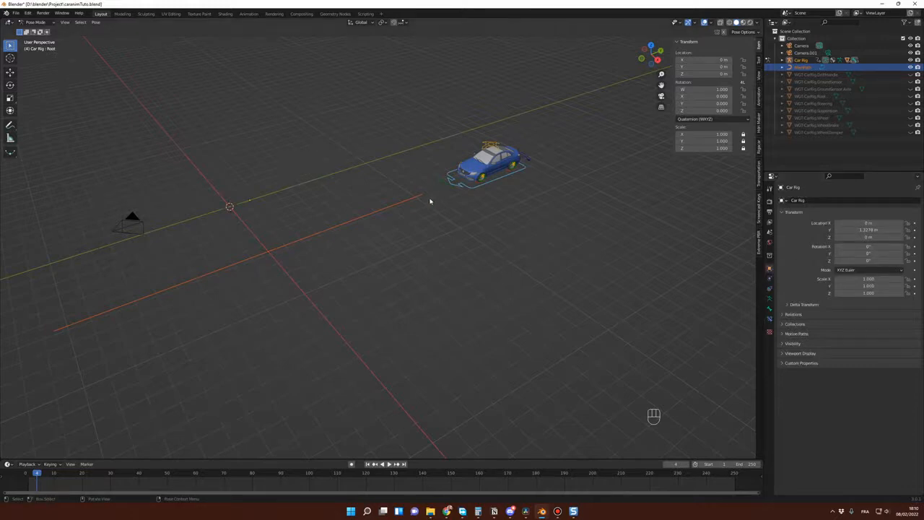
pyautogui.click(863, 229)
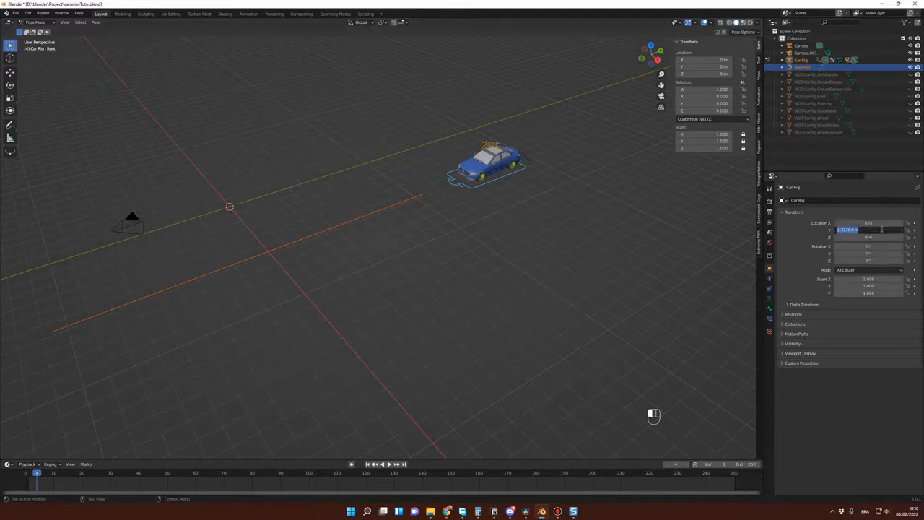
pyautogui.write('0')
pyautogui.press('Return')
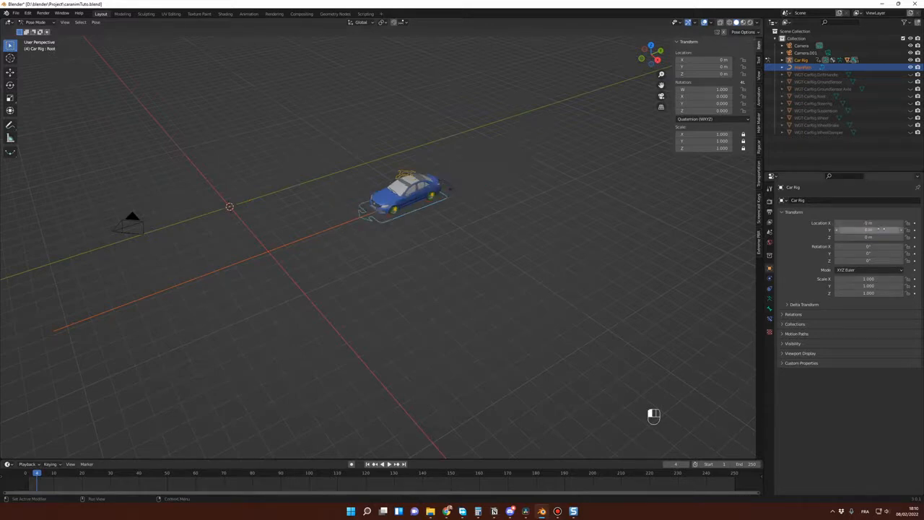
pyautogui.moveTo(510, 273)
pyautogui.mouseDown(button='middle')
pyautogui.moveTo(491, 239)
pyautogui.moveTo(486, 200)
pyautogui.moveTo(488, 254)
pyautogui.moveTo(528, 279)
pyautogui.moveTo(516, 258)
pyautogui.mouseUp(button='middle')
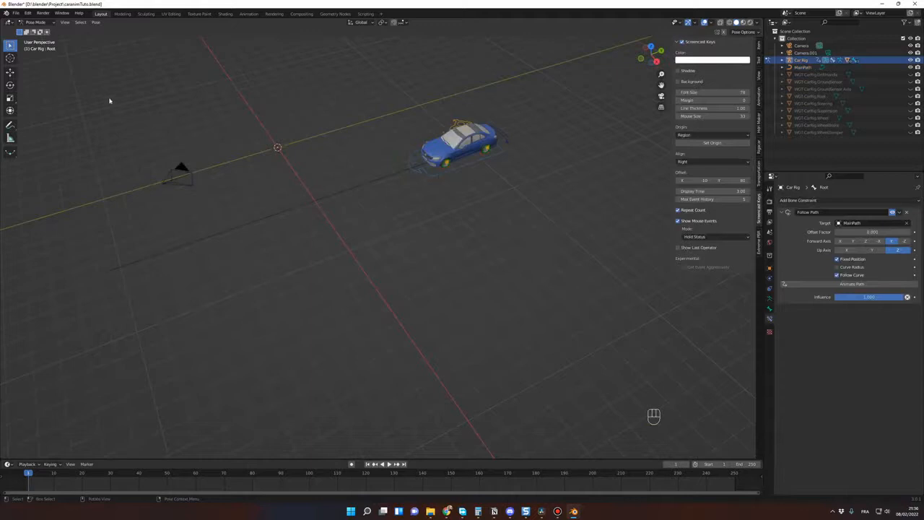
# Keyframe the Root bone's Follow Path Offset Factor at 0 on frame 1 and at 1 on frame 100.
pyautogui.click(469, 166)
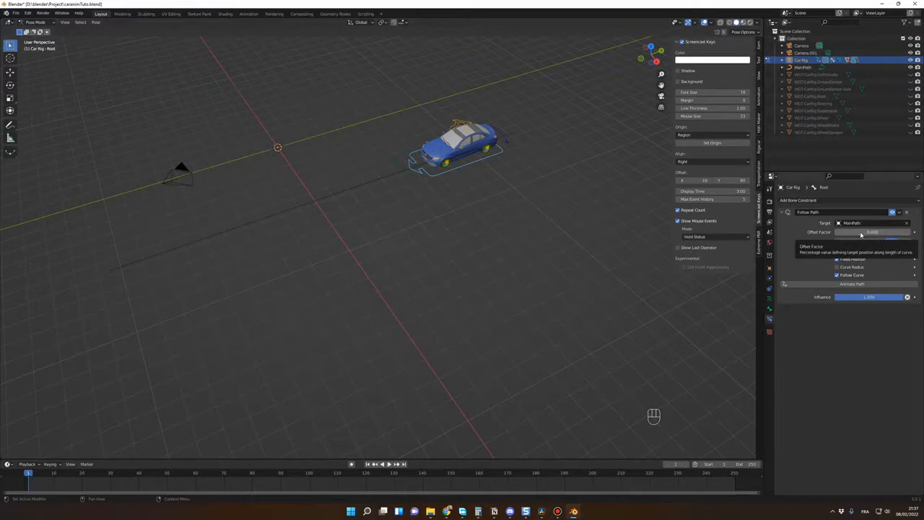
pyautogui.press('i')
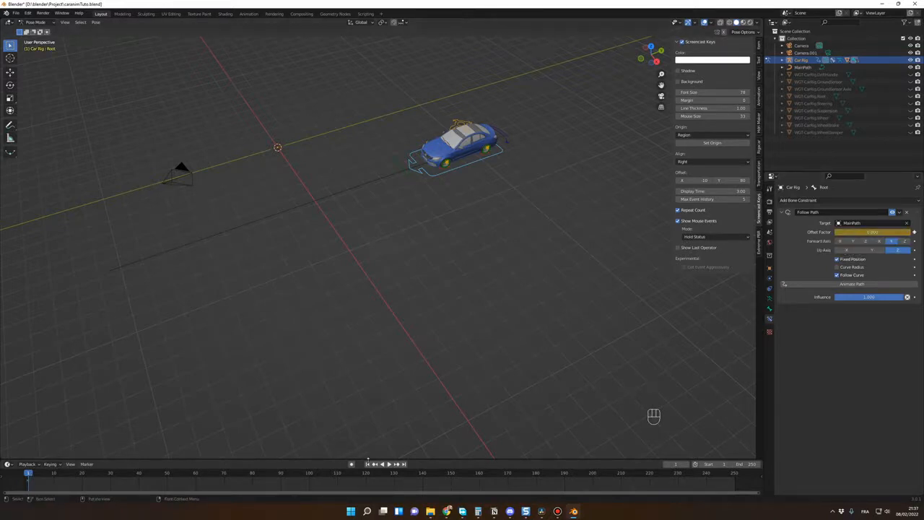
pyautogui.moveTo(301, 479); pyautogui.dragTo(309, 478)
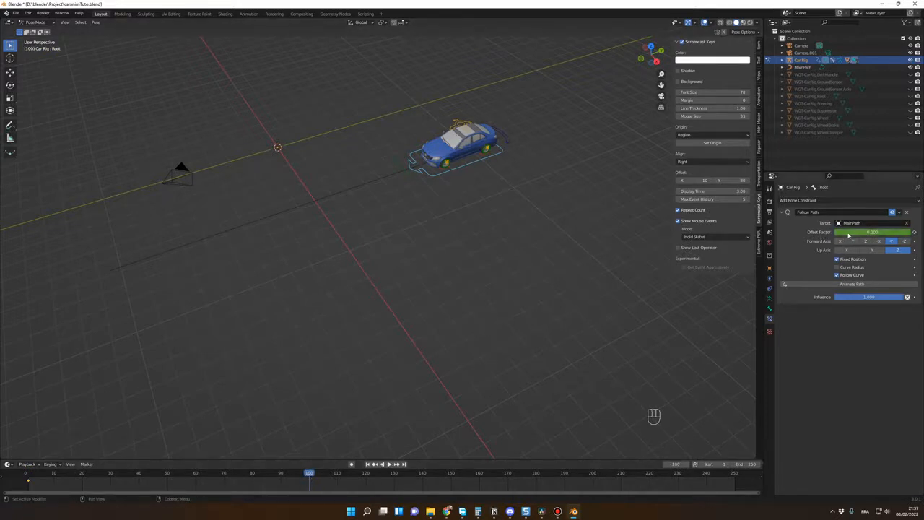
pyautogui.click(852, 232)
pyautogui.write('1')
pyautogui.press('Return')
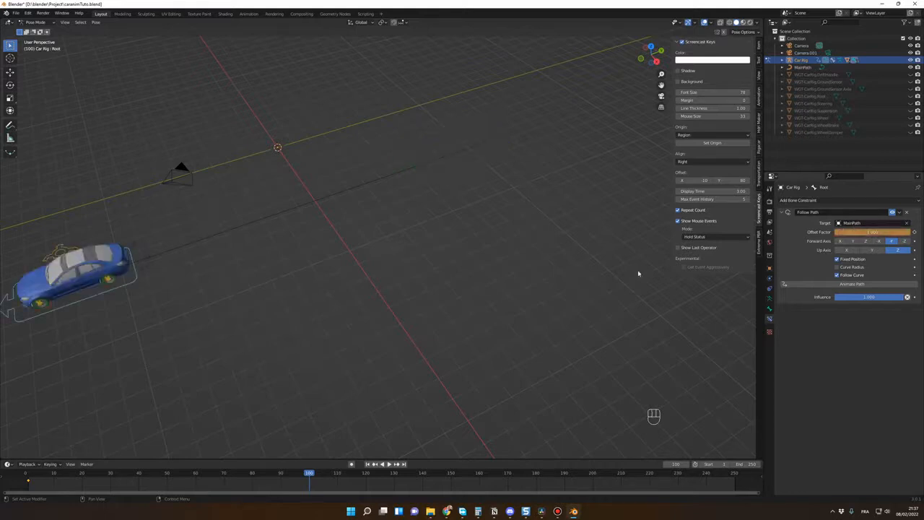
pyautogui.scroll(-3, 449, 294)
pyautogui.moveTo(447, 296); pyautogui.dragTo(432, 280, button='middle')
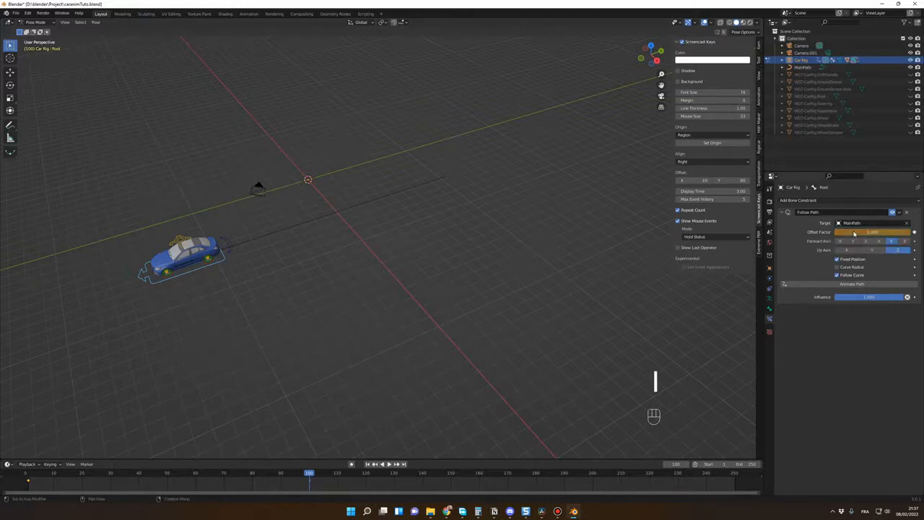
# Play the animation from the first frame and scrub through the timeline to review the car's drive along the path.
pyautogui.hotkey('shift', 'Left')
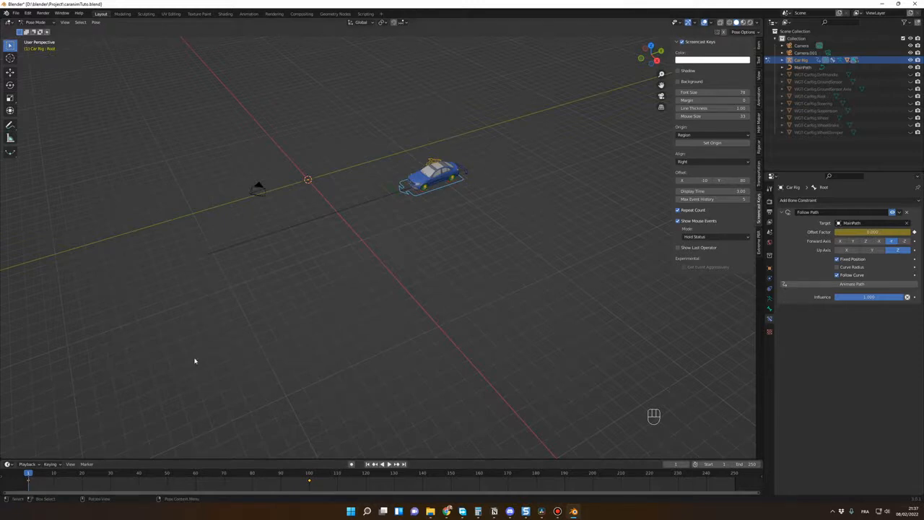
pyautogui.press('space')
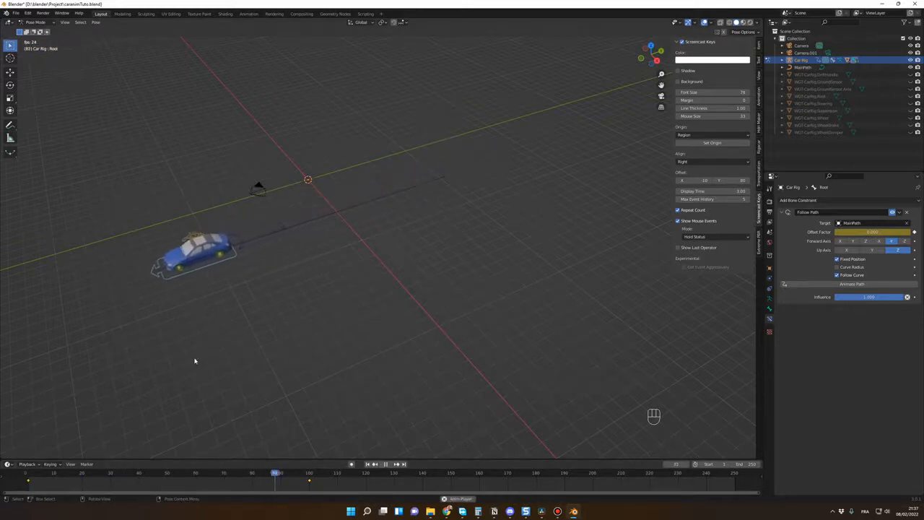
pyautogui.press('space')
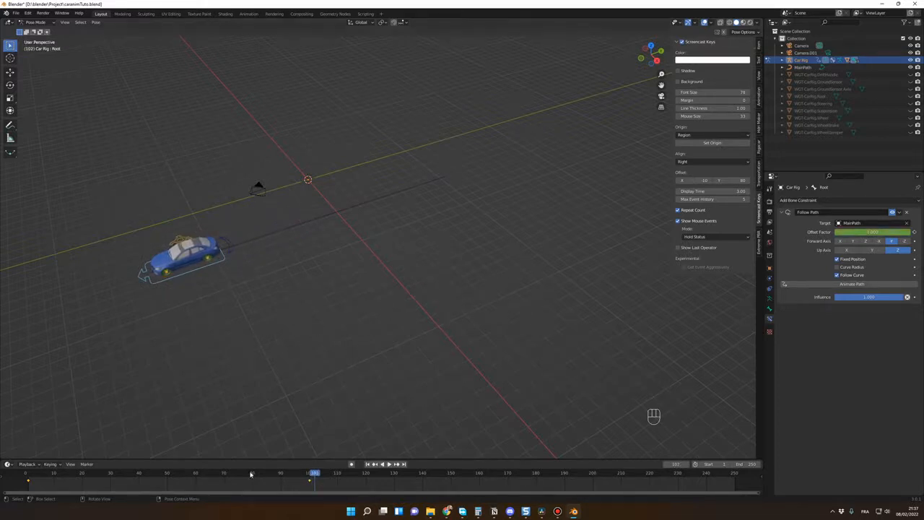
pyautogui.moveTo(29, 477); pyautogui.dragTo(33, 476)
pyautogui.press('space')
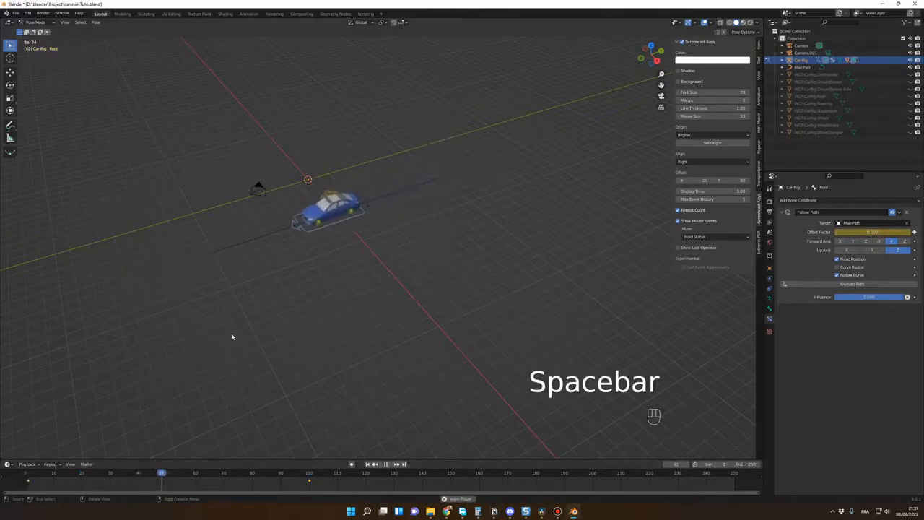
pyautogui.press('space')
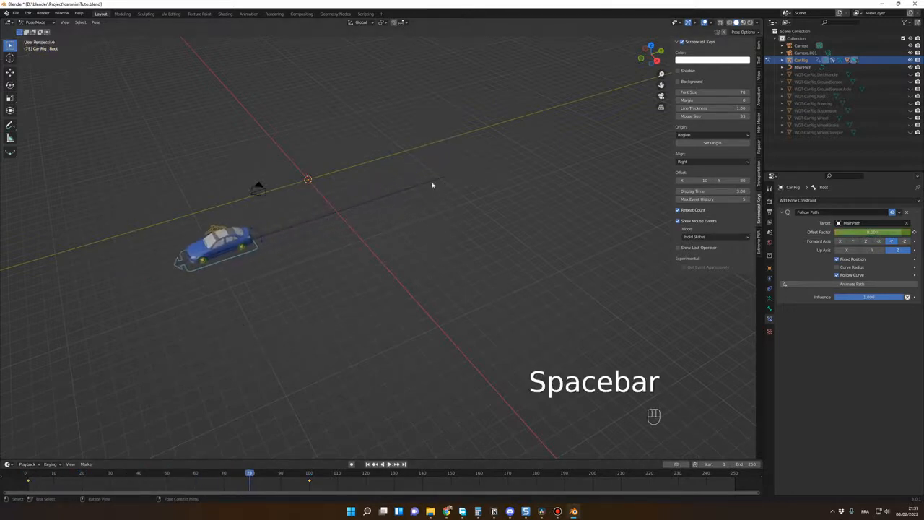
pyautogui.moveTo(250, 474); pyautogui.dragTo(300, 475)
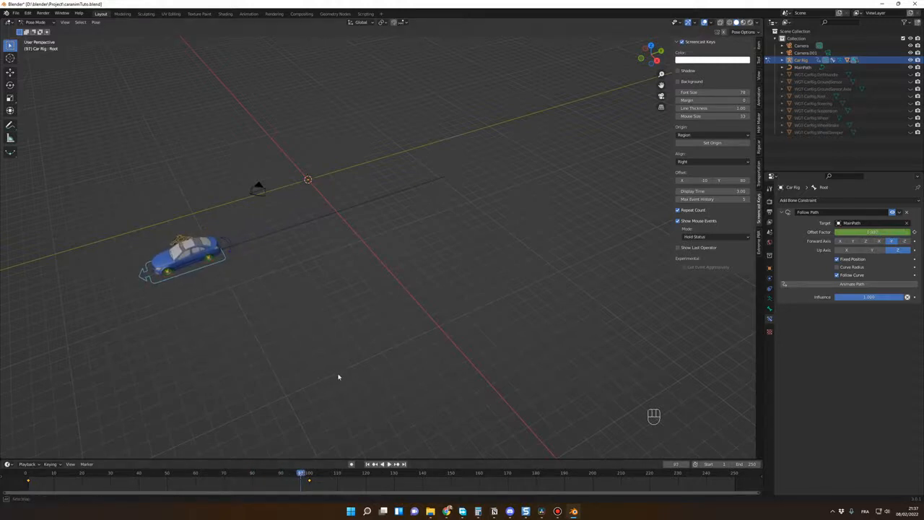
# Set the interpolation mode of the Root bone's Offset Factor keyframes to Linear.
pyautogui.moveTo(338, 375); pyautogui.dragTo(365, 366, button='middle')
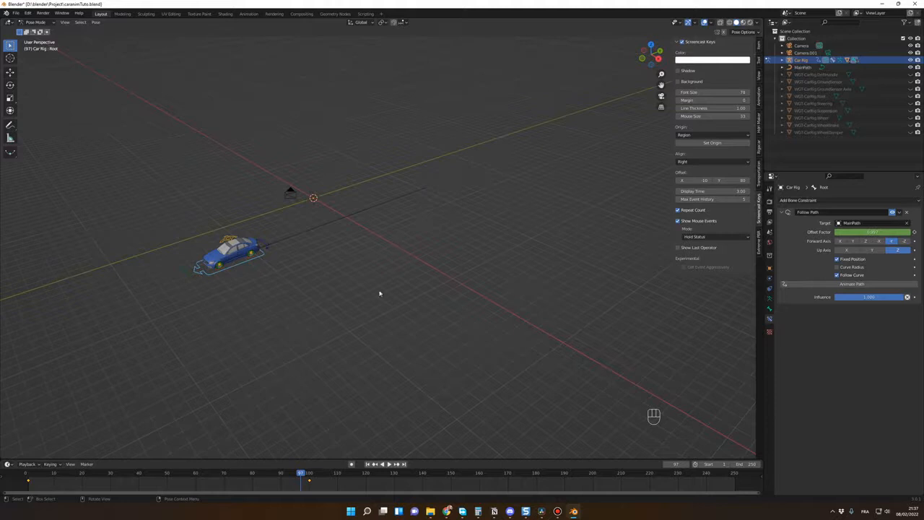
pyautogui.moveTo(200, 475); pyautogui.dragTo(202, 477)
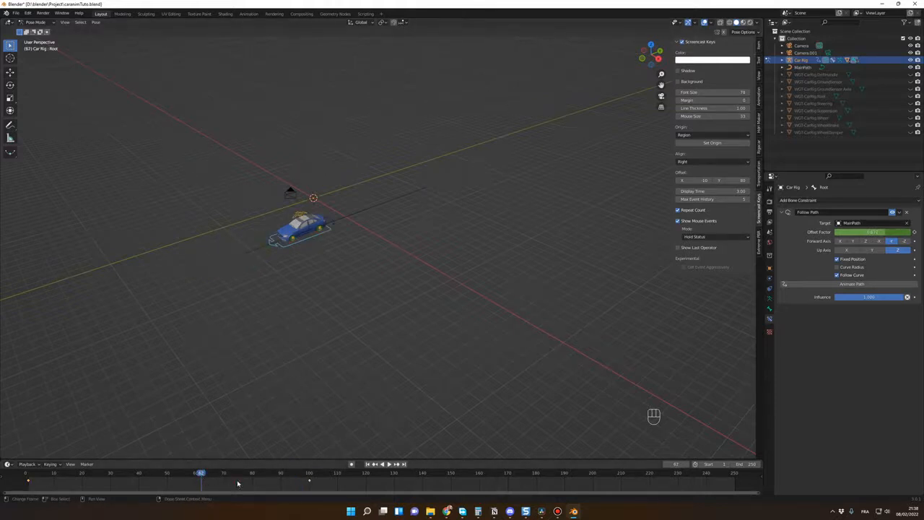
pyautogui.press('a')
pyautogui.rightClick(218, 469)
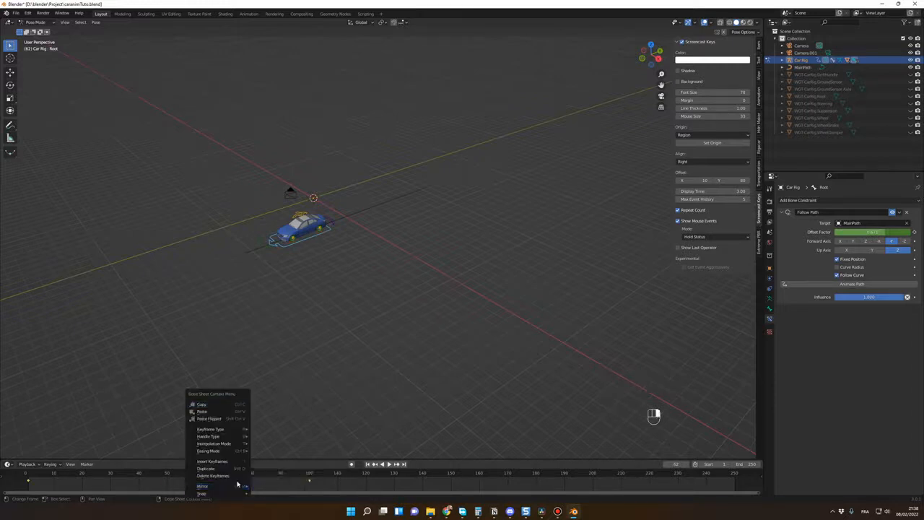
pyautogui.moveTo(224, 445)
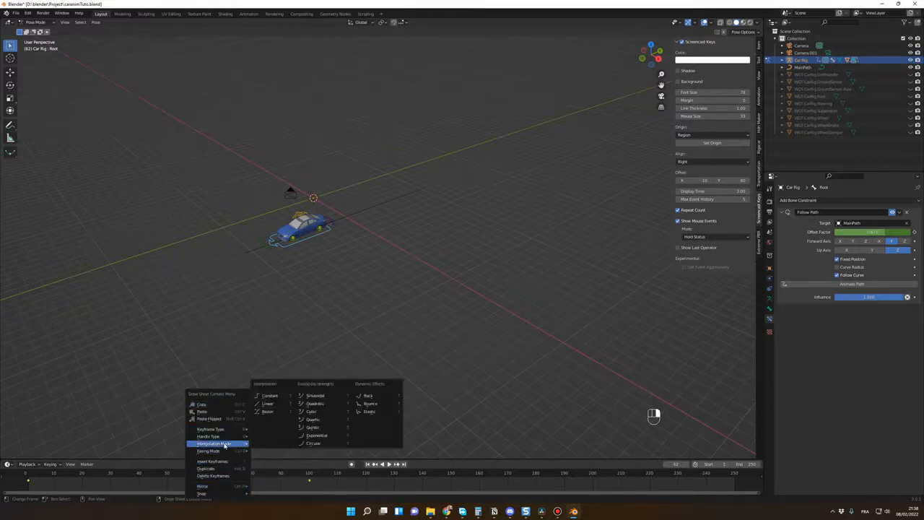
pyautogui.click(269, 404)
# Play the animation from the start of the timeline to check the car's constant speed along the path.
pyautogui.hotkey('shift', 'Left')
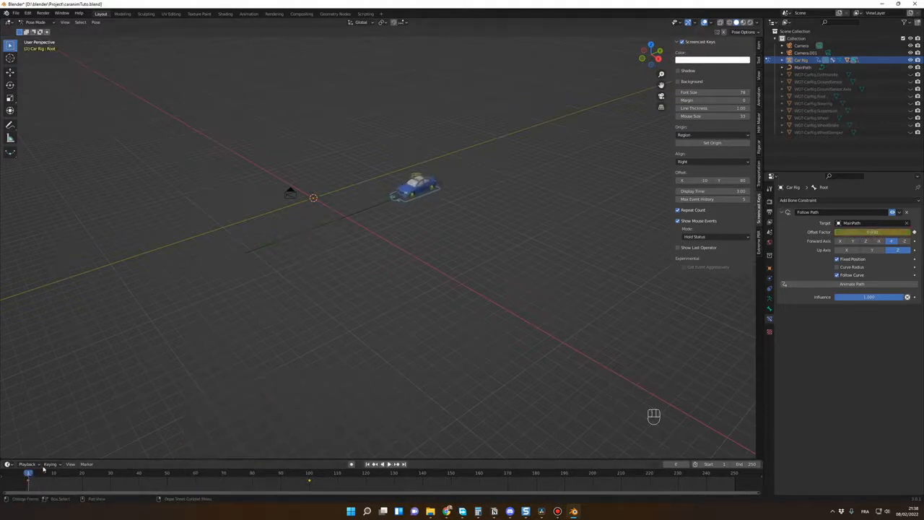
pyautogui.press('space')
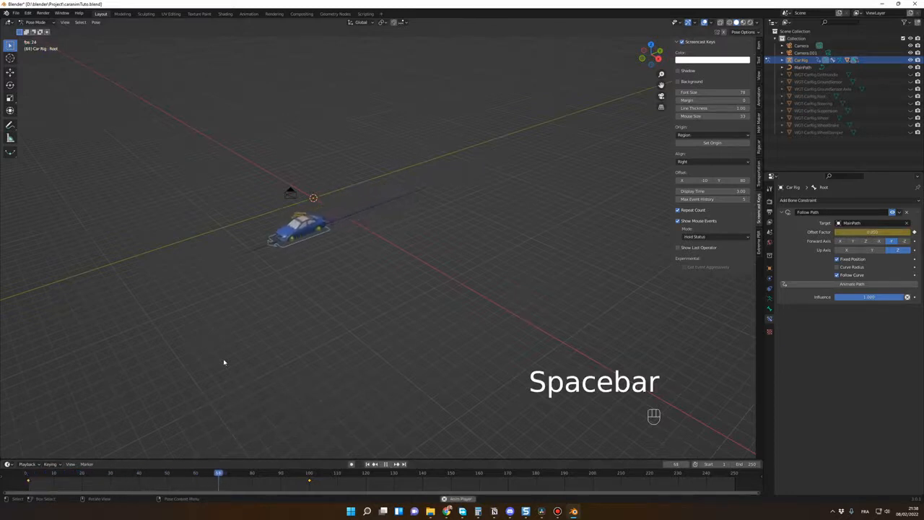
pyautogui.press('space')
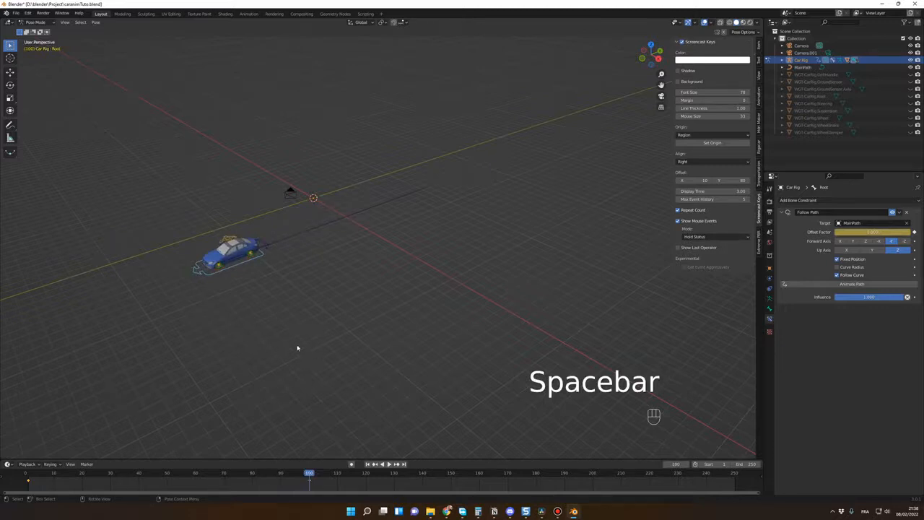
pyautogui.click(34, 476)
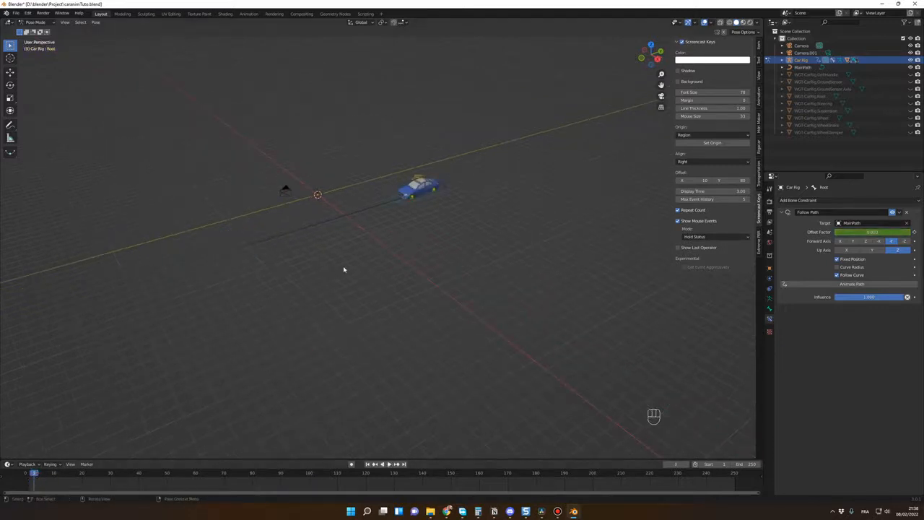
pyautogui.click(424, 198)
pyautogui.press('space')
pyautogui.press('space')
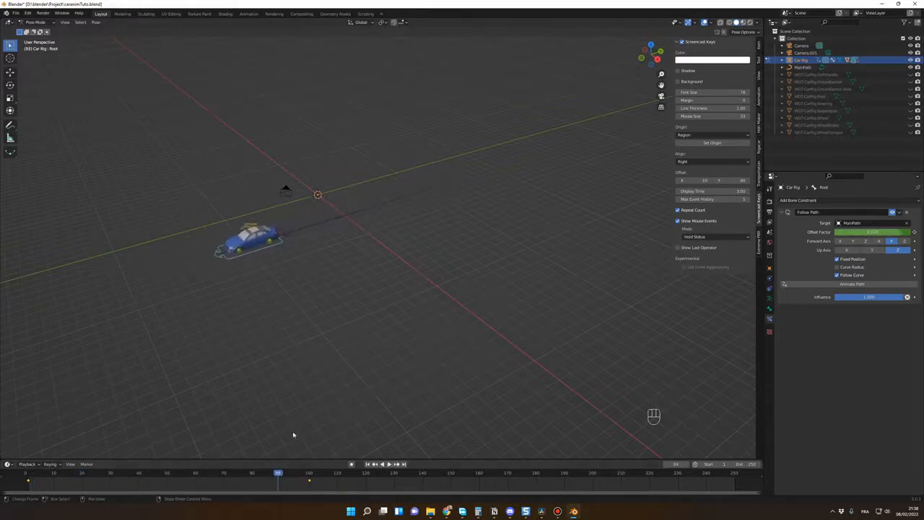
# Move the ending Offset Factor keyframe to frame 150 and play the animation from frame 1 to check the slower drive.
pyautogui.click(311, 342)
pyautogui.click(223, 252)
pyautogui.press('g')
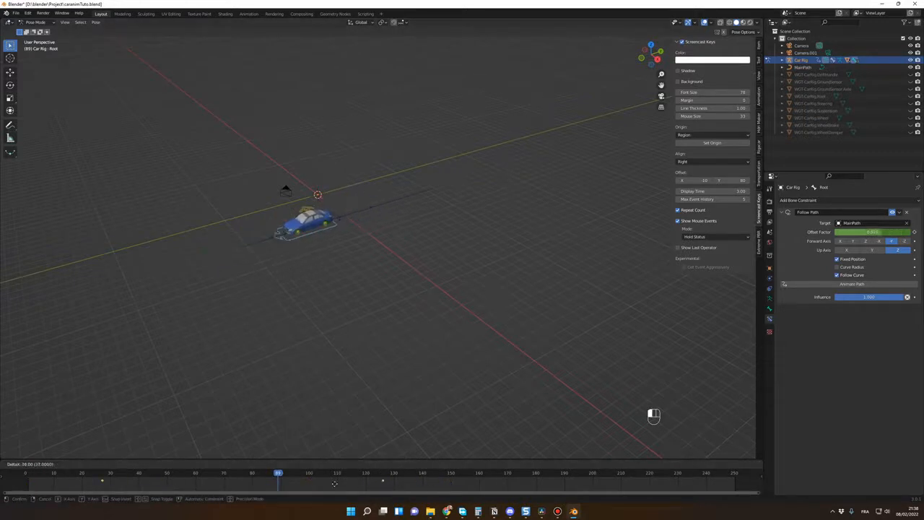
pyautogui.rightClick(344, 490)
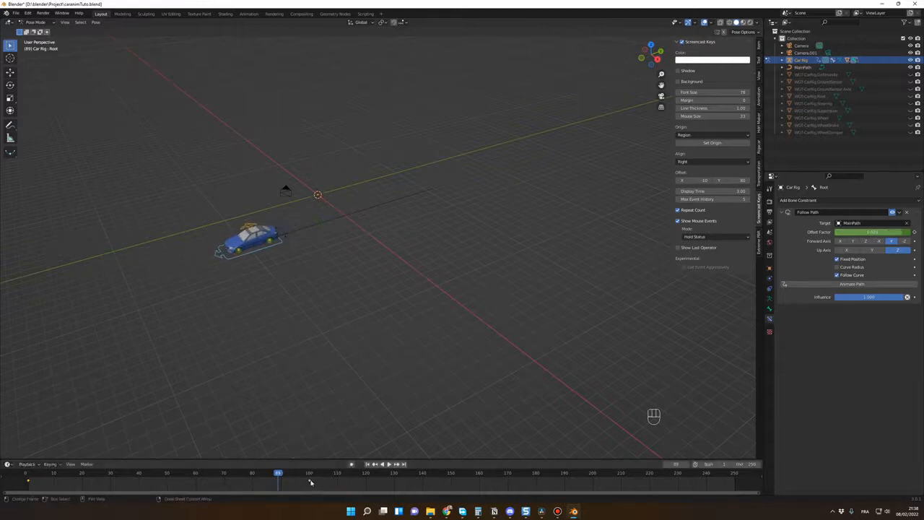
pyautogui.press('g')
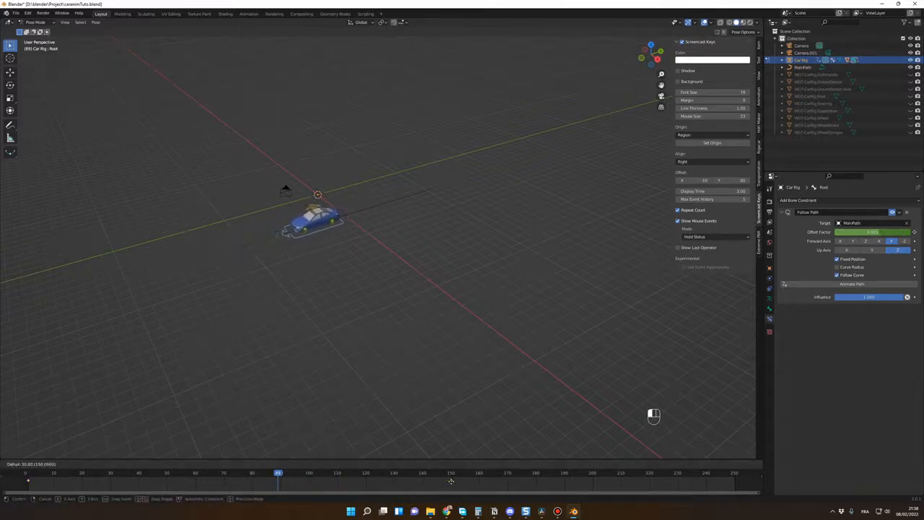
pyautogui.moveTo(451, 482); pyautogui.dragTo(451, 481)
pyautogui.moveTo(51, 475); pyautogui.dragTo(30, 476)
pyautogui.press('space')
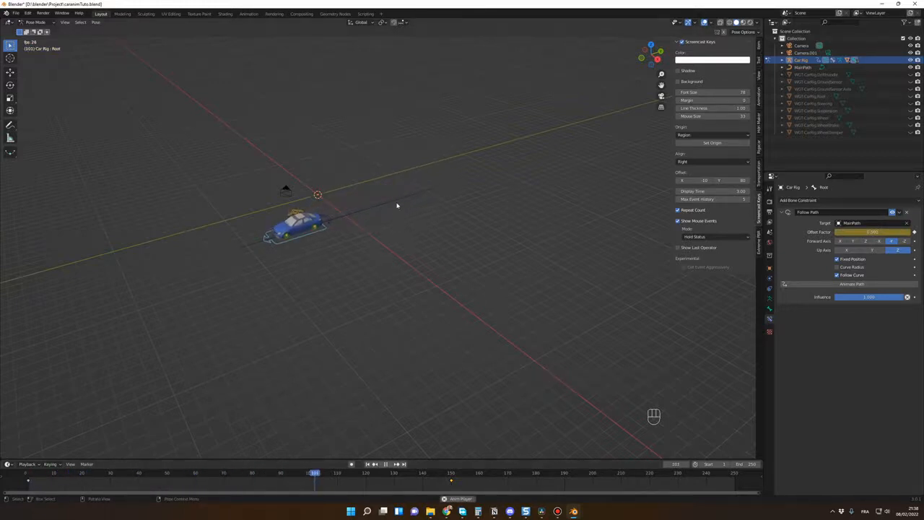
pyautogui.press('space')
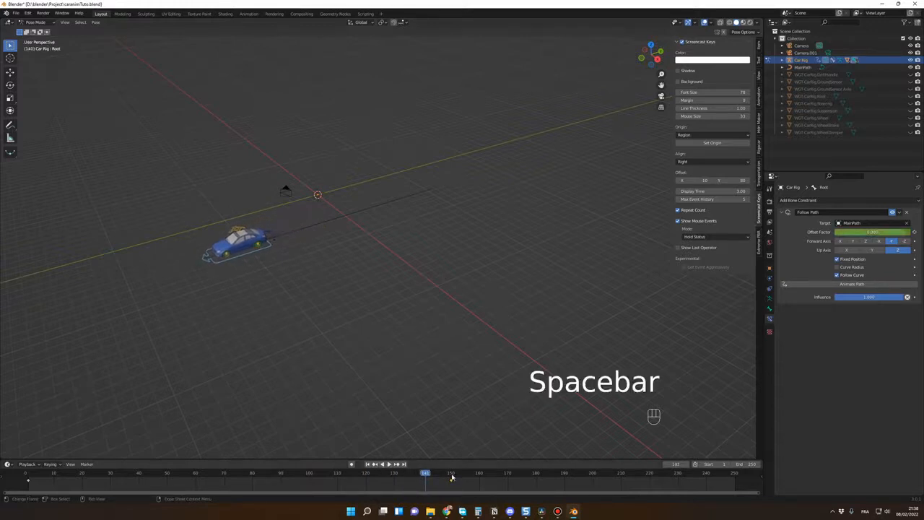
# Move the ending Offset Factor keyframe to frame 40 and play the animation from frame 1 to check the faster drive.
pyautogui.moveTo(451, 479); pyautogui.dragTo(245, 476)
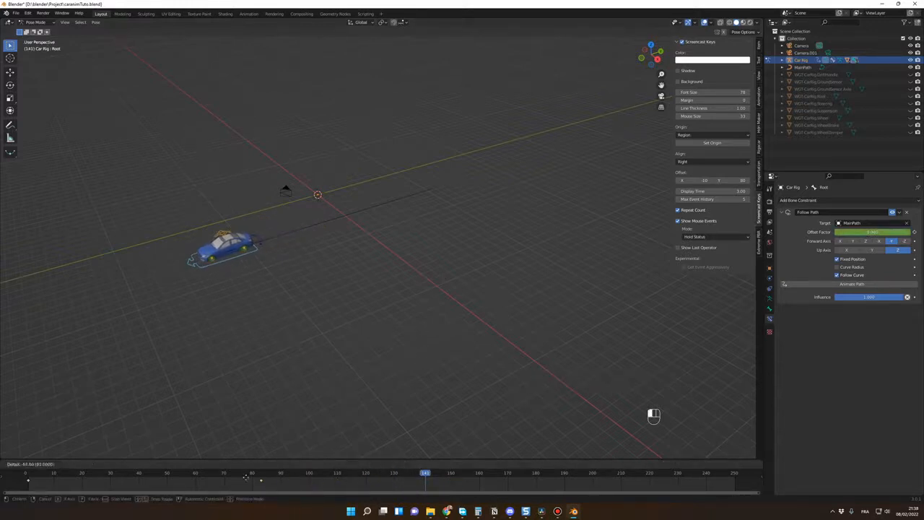
pyautogui.moveTo(169, 482); pyautogui.dragTo(139, 482)
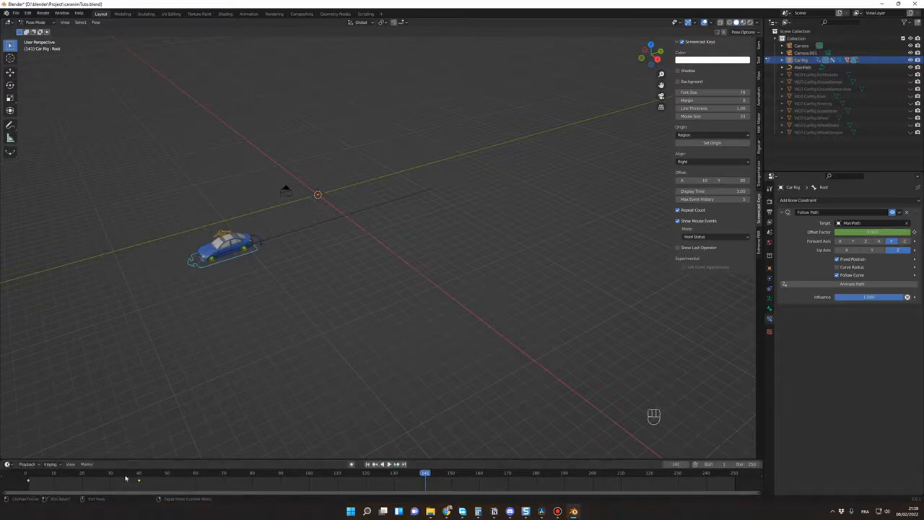
pyautogui.moveTo(80, 480); pyautogui.dragTo(27, 479)
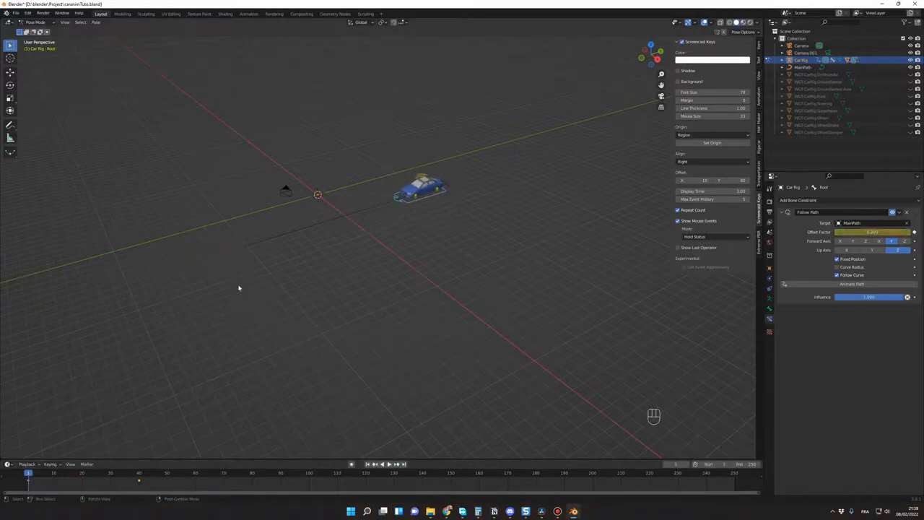
pyautogui.press('space')
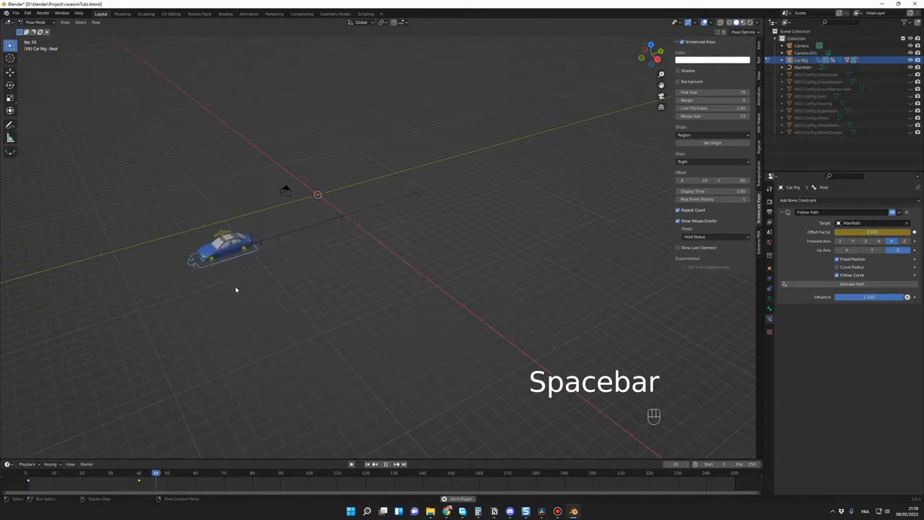
pyautogui.press('space')
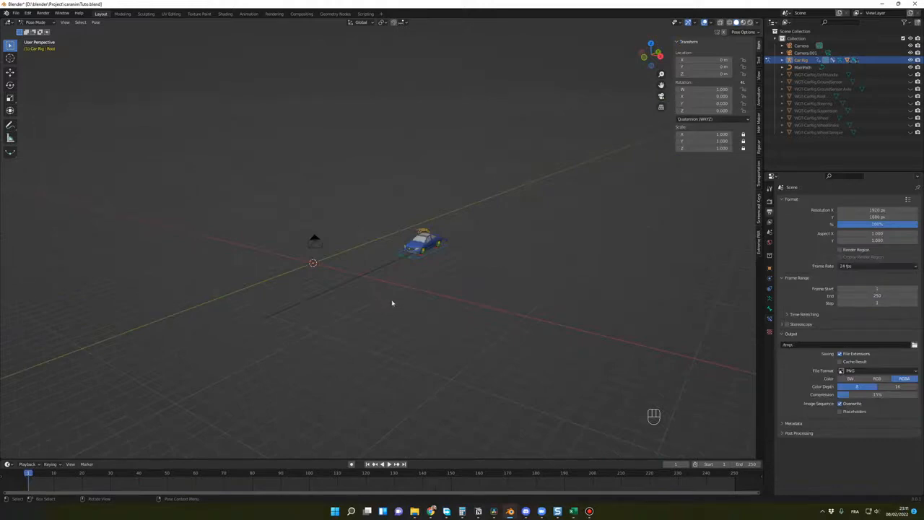
# Switch to Object Mode, select the MainPath curve and lengthen its X dimension to about 330 m.
pyautogui.keyDown('shift'); pyautogui.moveTo(392, 303); pyautogui.dragTo(409, 298, button='middle'); pyautogui.keyUp('shift')
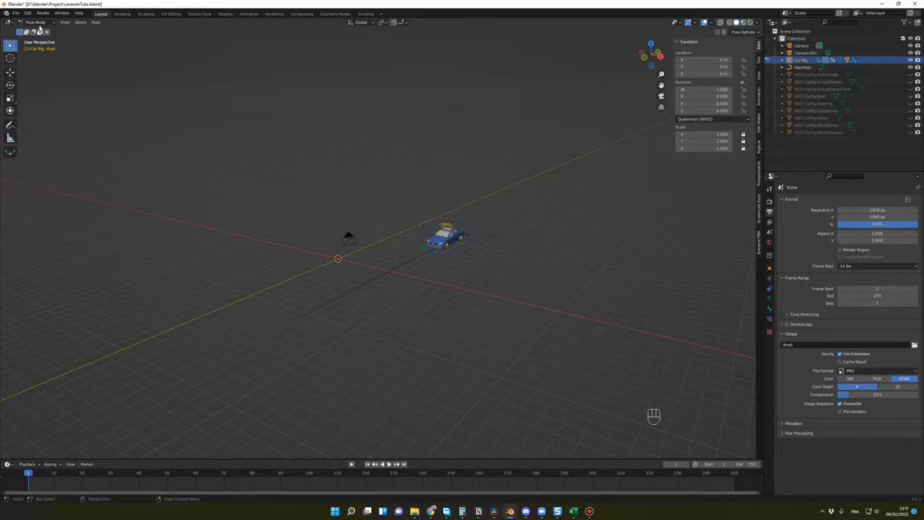
pyautogui.click(36, 22)
pyautogui.click(39, 31)
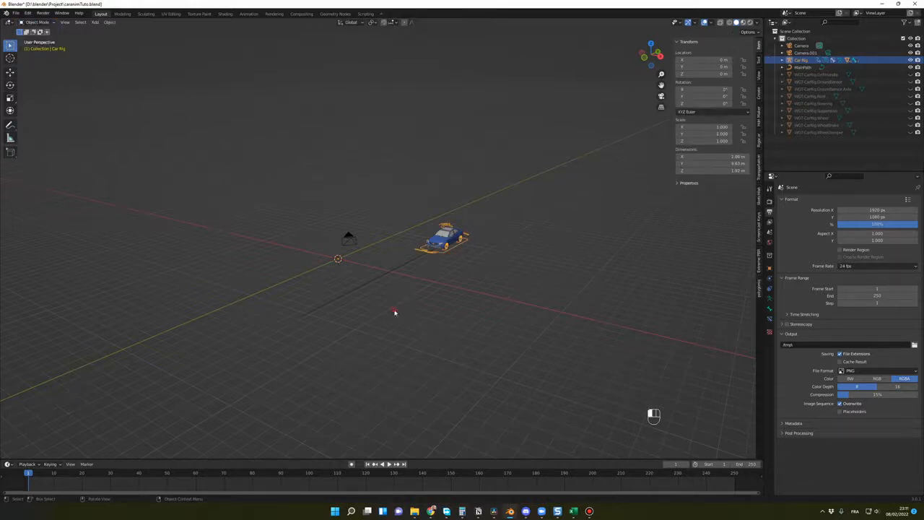
pyautogui.click(375, 284)
pyautogui.click(376, 284)
pyautogui.moveTo(376, 284); pyautogui.dragTo(398, 318, button='middle')
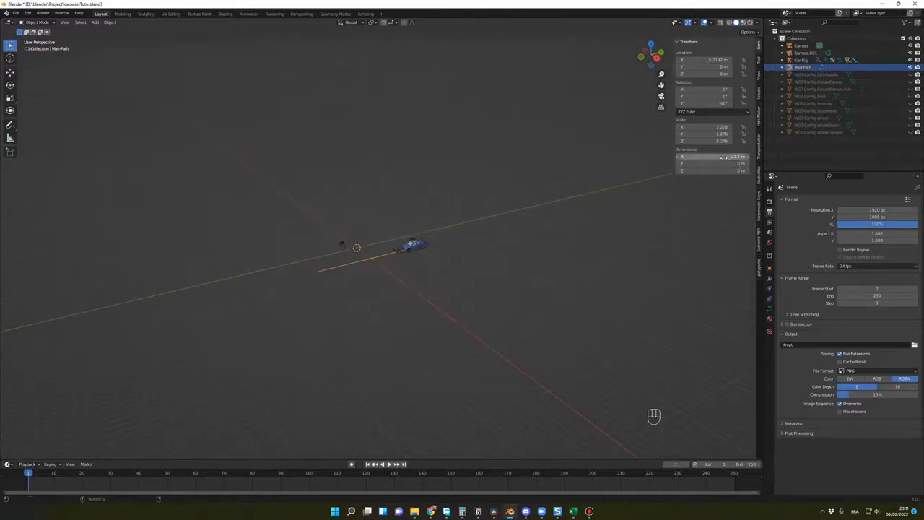
pyautogui.scroll(-3, 549, 269)
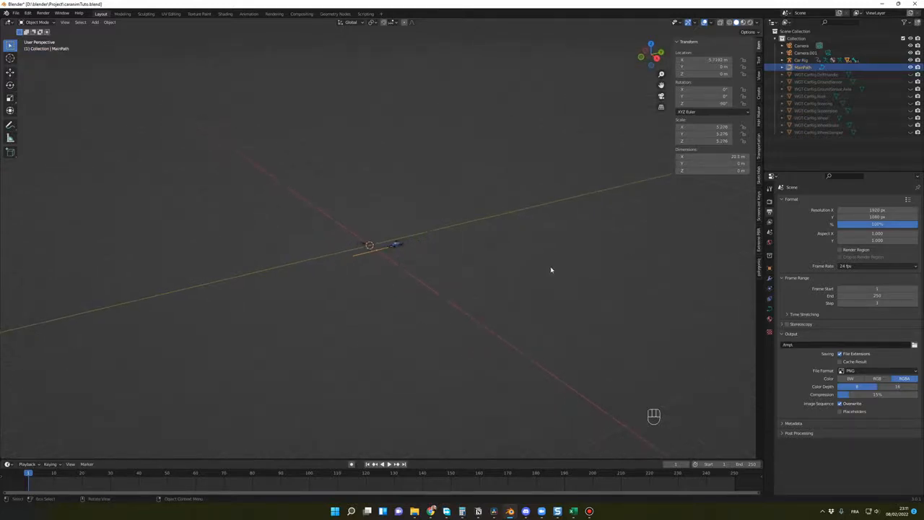
pyautogui.moveTo(710, 156); pyautogui.dragTo(743, 156)
pyautogui.scroll(-4, 508, 283)
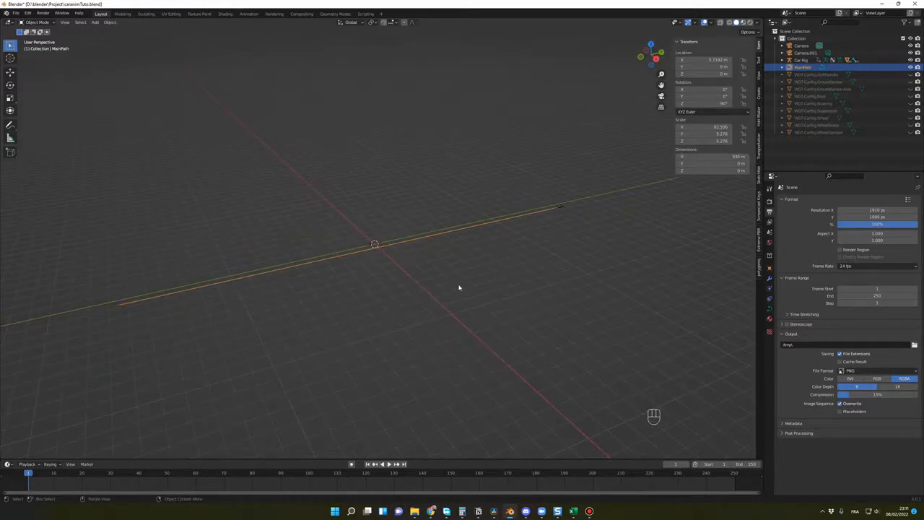
# Select the Car Rig's Root bone in Pose Mode and move its ending Offset Factor keyframe to about frame 250.
pyautogui.click(454, 290)
pyautogui.moveTo(452, 291); pyautogui.dragTo(469, 293, button='middle')
pyautogui.click(529, 192)
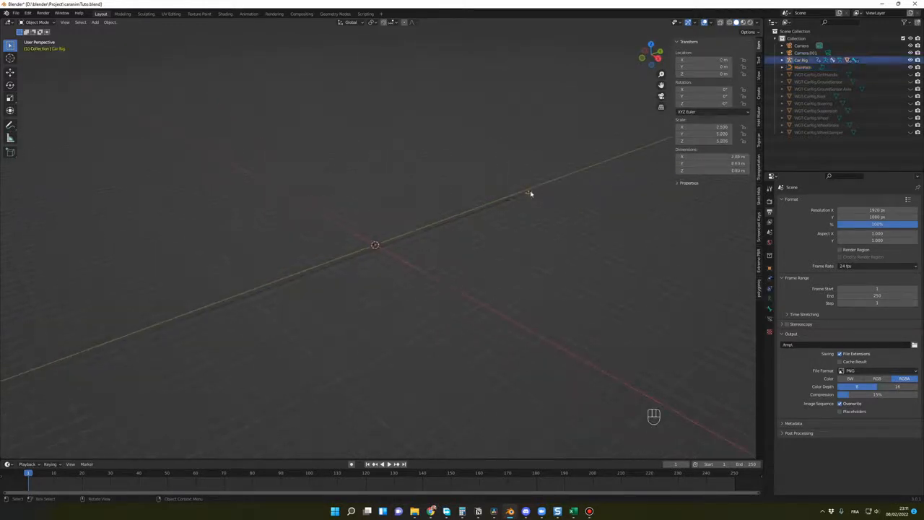
pyautogui.press('KP_Decimal')
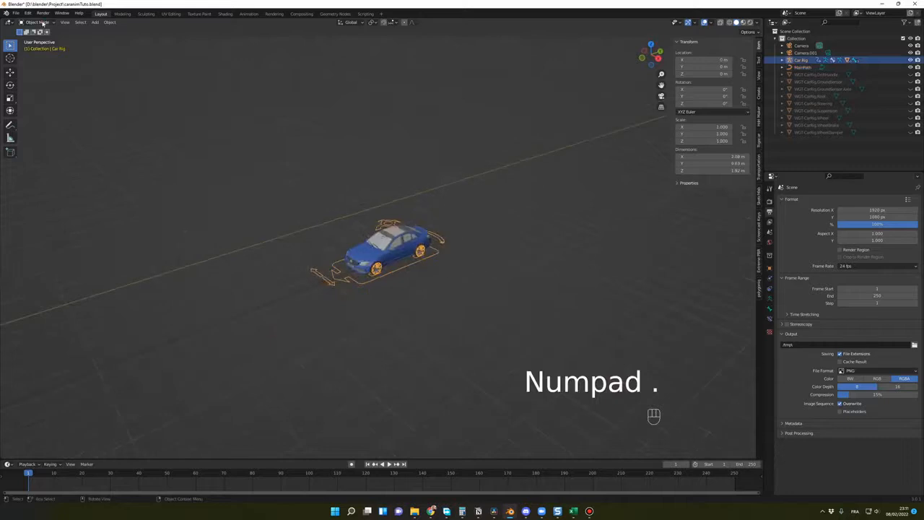
pyautogui.click(33, 22)
pyautogui.click(36, 47)
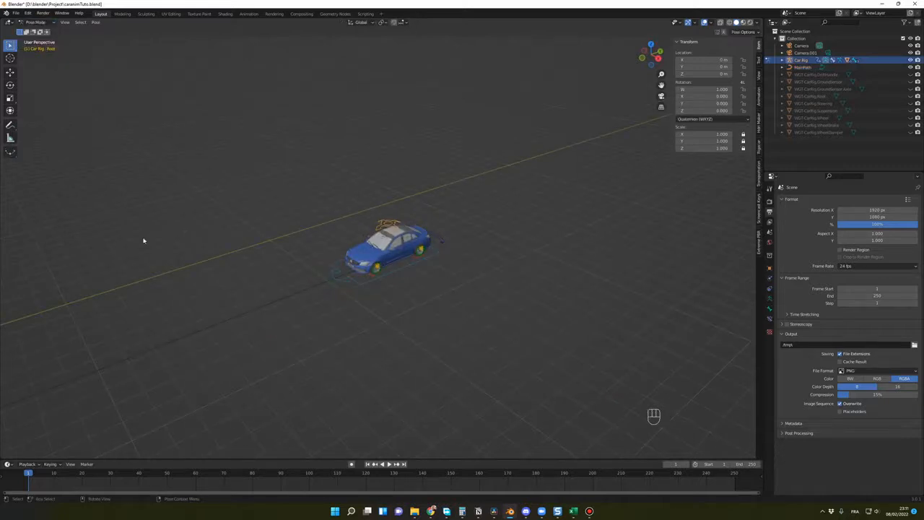
pyautogui.click(402, 275)
pyautogui.moveTo(402, 274); pyautogui.dragTo(383, 351, button='middle')
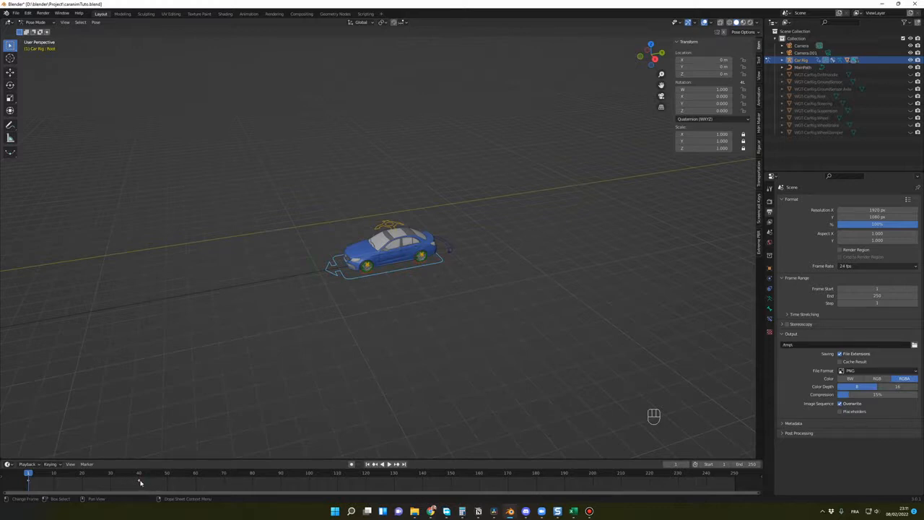
pyautogui.click(140, 482)
pyautogui.moveTo(143, 482); pyautogui.dragTo(610, 486)
pyautogui.moveTo(717, 487); pyautogui.dragTo(736, 489)
# Return to Object Mode and play the animation to review the car driving along the lengthened path.
pyautogui.scroll(-10, 433, 397)
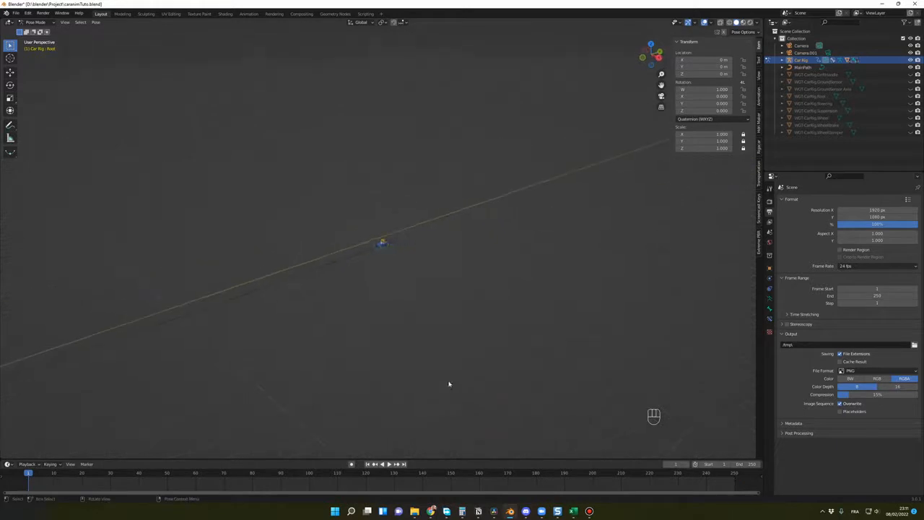
pyautogui.click(38, 26)
pyautogui.click(38, 32)
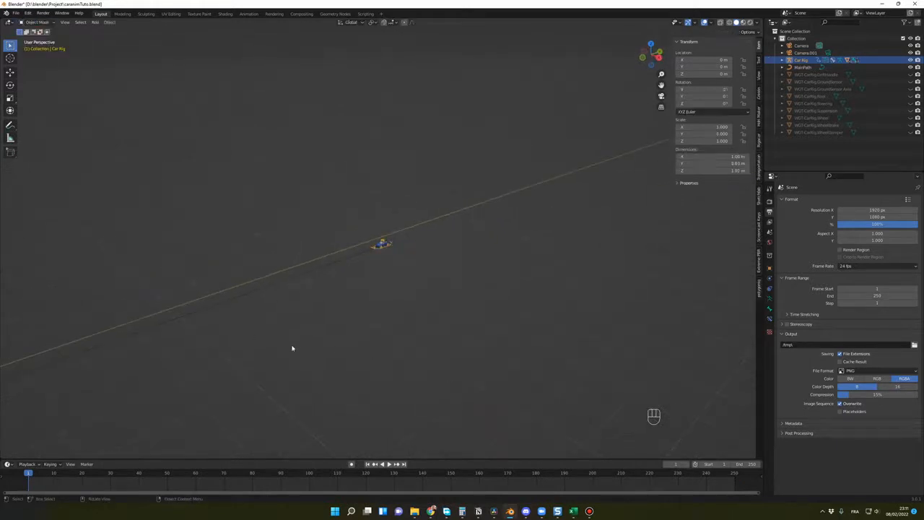
pyautogui.scroll(-3, 293, 347)
pyautogui.keyDown('shift'); pyautogui.moveTo(332, 328); pyautogui.dragTo(394, 315, button='middle'); pyautogui.keyUp('shift')
pyautogui.press('space')
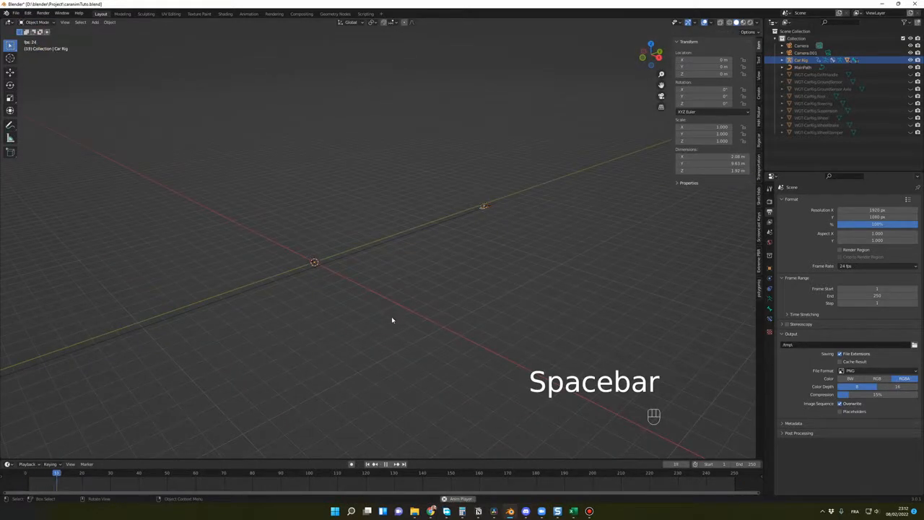
pyautogui.scroll(-5, 426, 303)
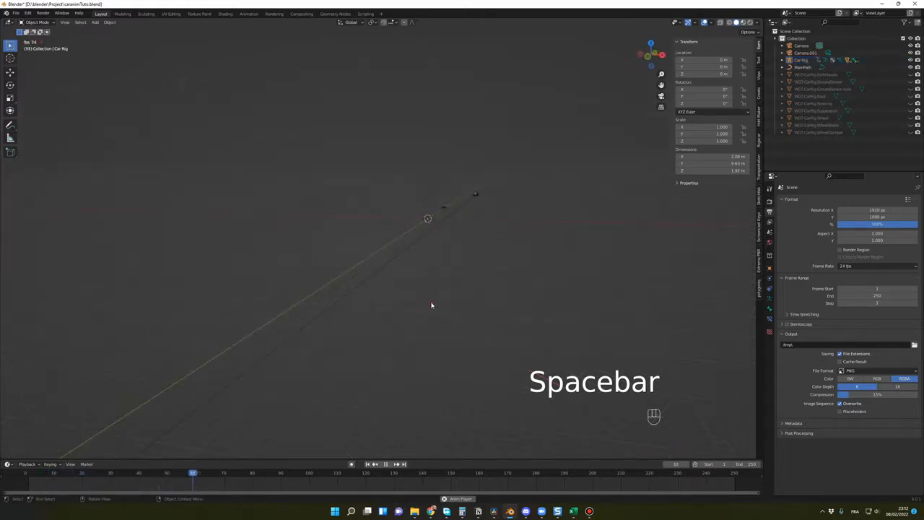
pyautogui.moveTo(431, 305); pyautogui.dragTo(370, 269, button='middle')
pyautogui.scroll(-2, 369, 275)
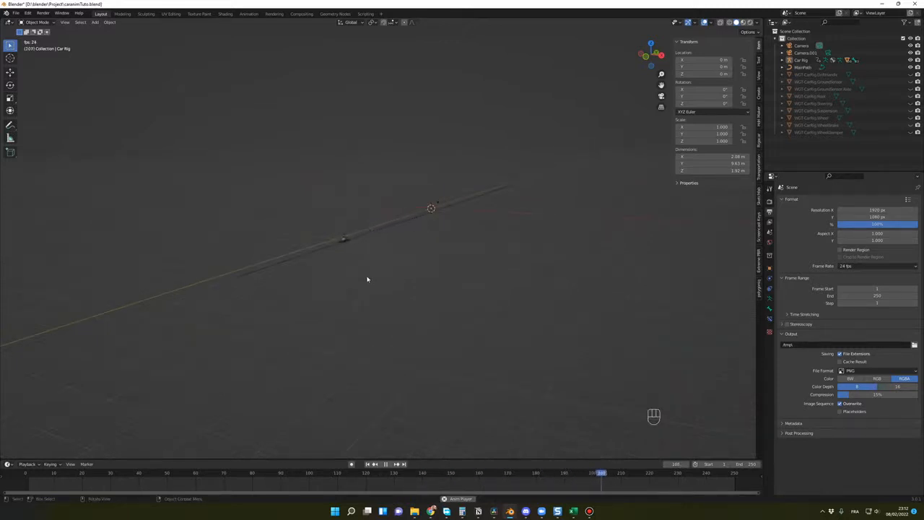
pyautogui.press('space')
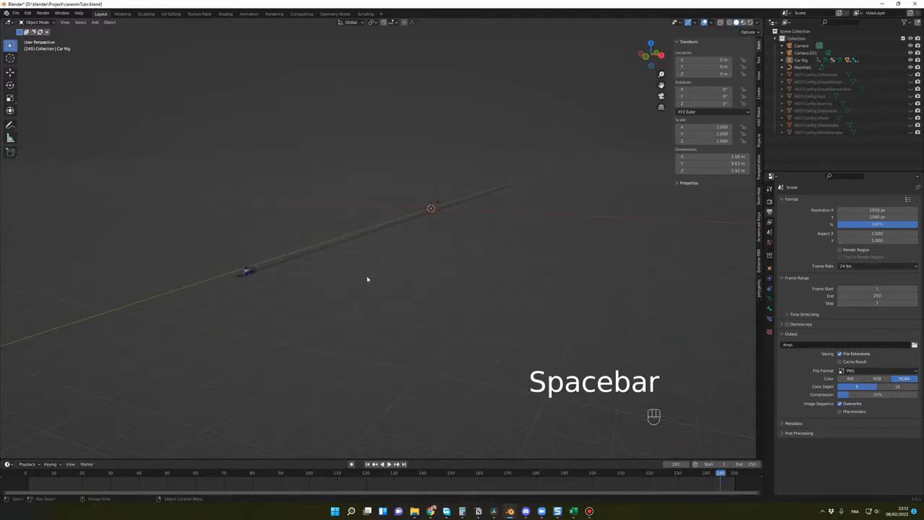
pyautogui.scroll(-2, 369, 278)
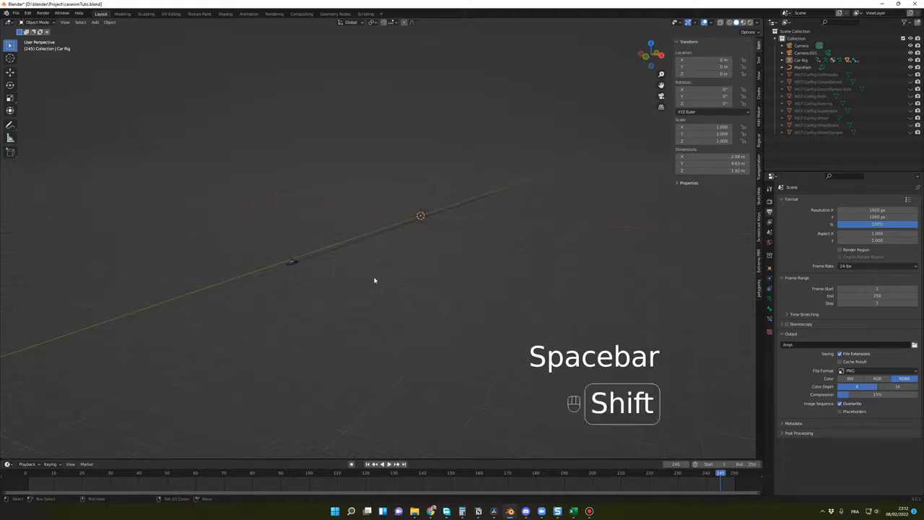
# Scrub the timeline from near frame 25 to frame 164 to review the car's travel along the path.
pyautogui.keyDown('shift'); pyautogui.moveTo(373, 279); pyautogui.dragTo(450, 232, button='middle'); pyautogui.keyUp('shift')
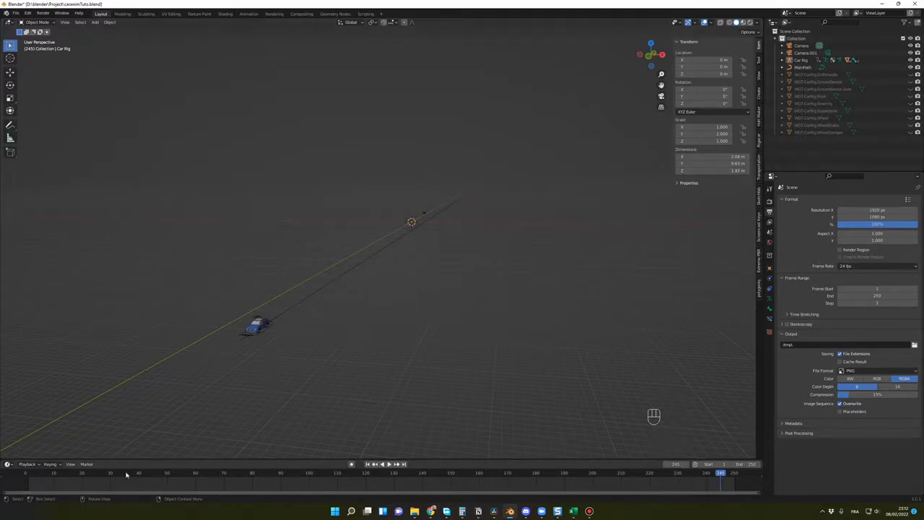
pyautogui.click(94, 473)
pyautogui.moveTo(157, 475); pyautogui.dragTo(491, 475)
pyautogui.moveTo(434, 412)
pyautogui.mouseDown(button='middle')
pyautogui.moveTo(373, 405)
pyautogui.moveTo(478, 414)
pyautogui.moveTo(432, 408)
pyautogui.moveTo(446, 416)
pyautogui.mouseUp(button='middle')
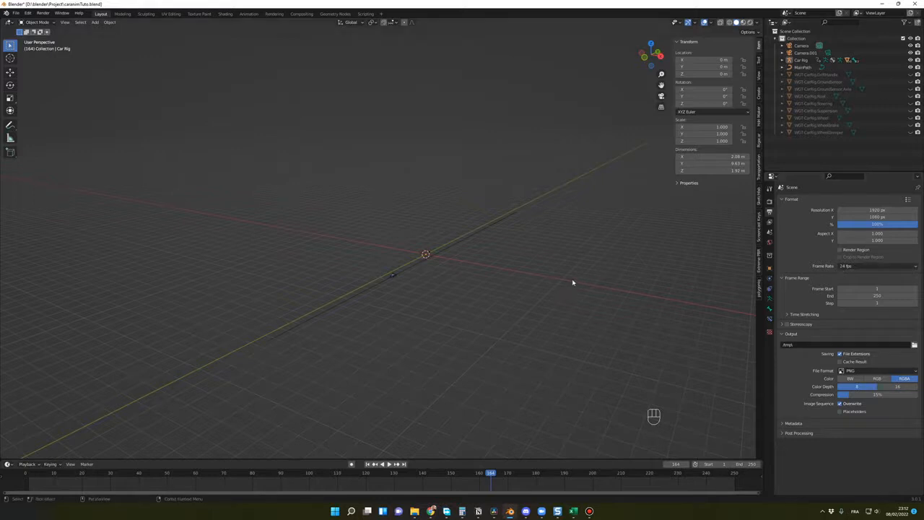
# Switch to the Windows calculator and divide 250 frames by 24 to get the animation's duration in seconds.
pyautogui.press('XF86Calculator')
pyautogui.write('250')
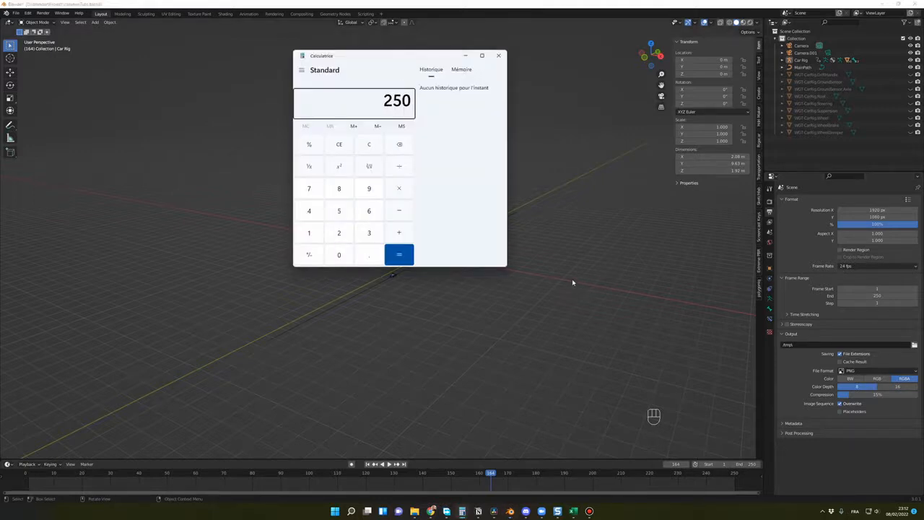
pyautogui.write('/24')
pyautogui.press('Return')
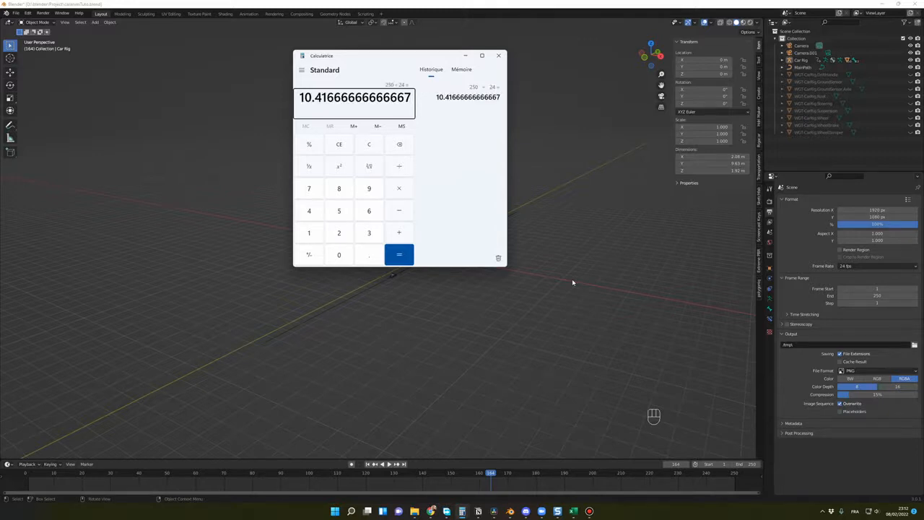
pyautogui.moveTo(572, 278); pyautogui.dragTo(417, 303, button='middle')
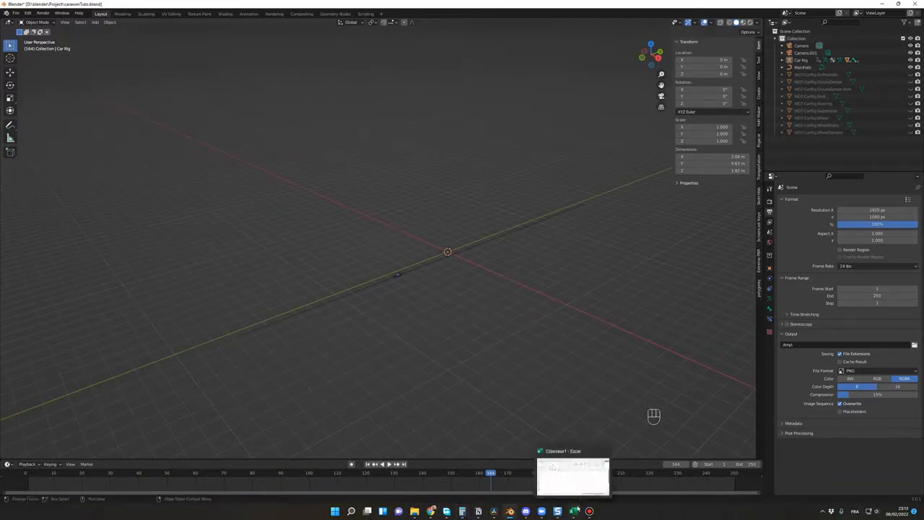
# Switch to the Excel workbook and enter 330 in cell D2 and 10.4 in cell E2.
pyautogui.click(573, 511)
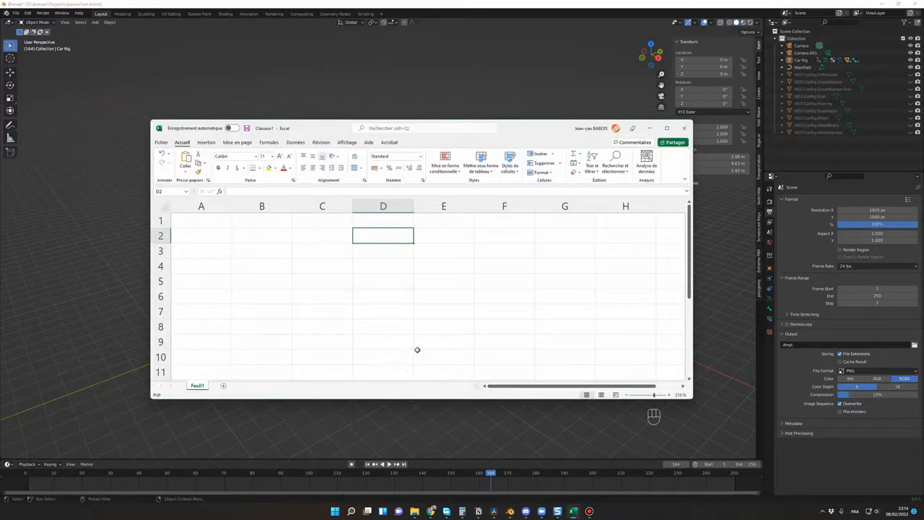
pyautogui.click(383, 265)
pyautogui.click(369, 234)
pyautogui.write('0')
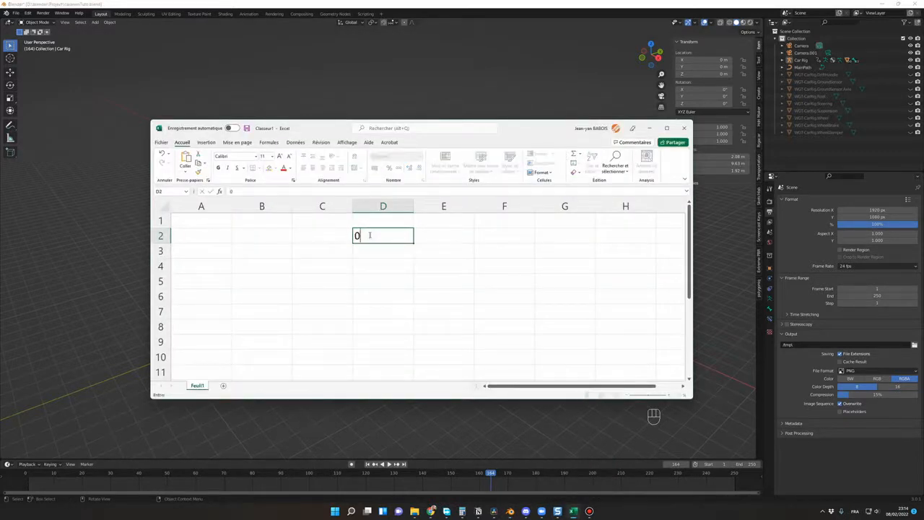
pyautogui.press('BackSpace')
pyautogui.write('330')
pyautogui.press('Tab')
pyautogui.write('10.4')
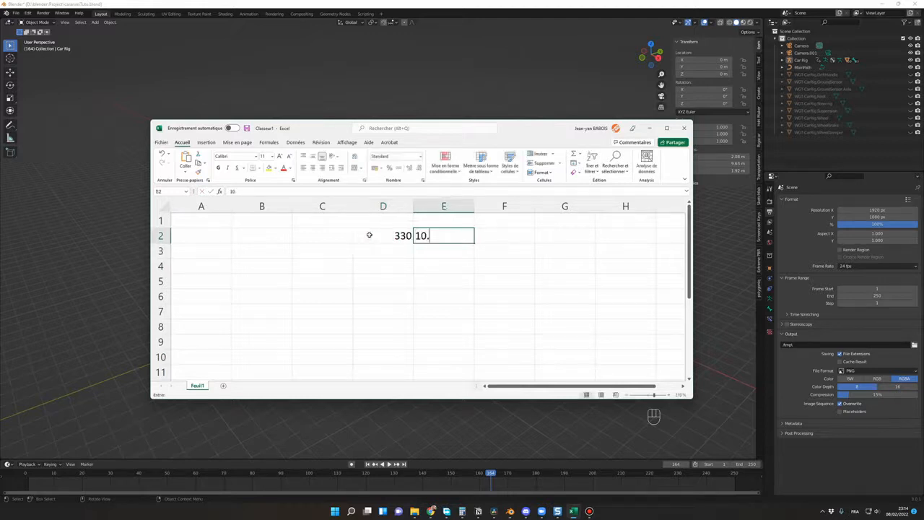
pyautogui.press('Return')
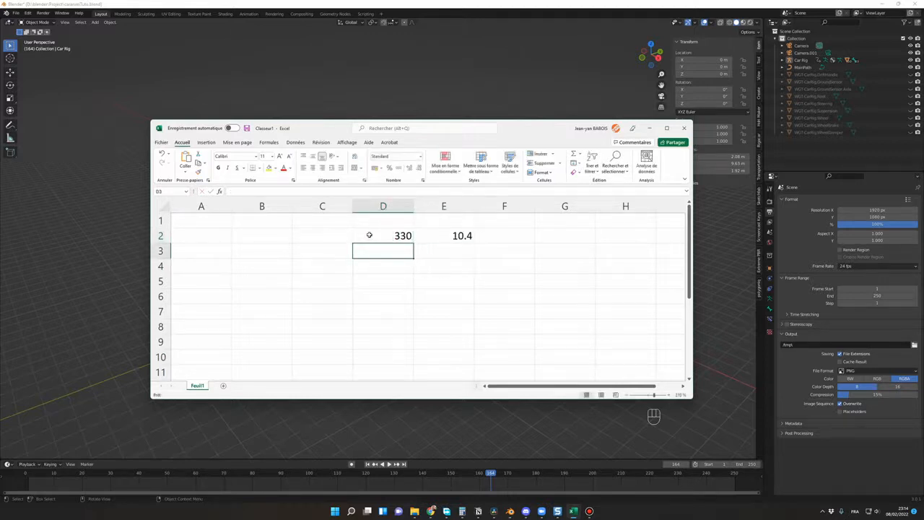
# Fill row 3 with the distance 0.33 in cell D3 and the duration 10.4 in cell E3.
pyautogui.write('0.33')
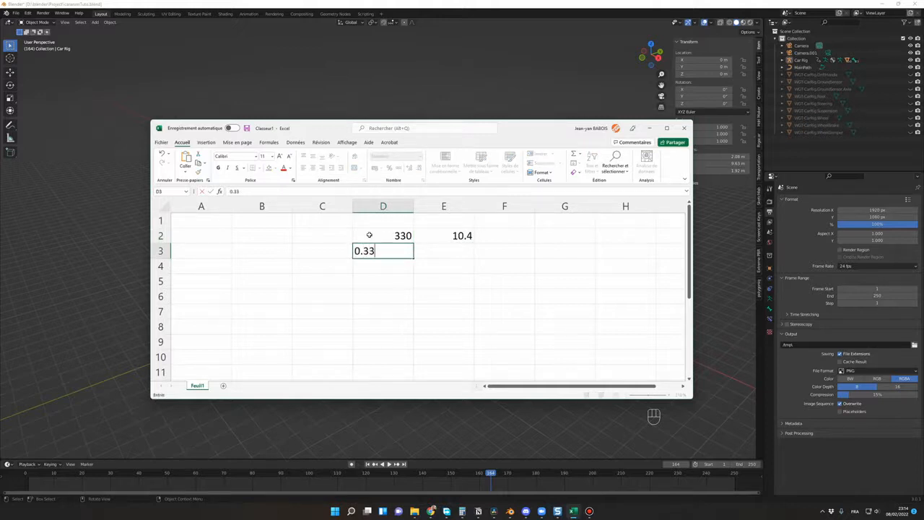
pyautogui.press('Tab')
pyautogui.press('Tab')
pyautogui.press('Left')
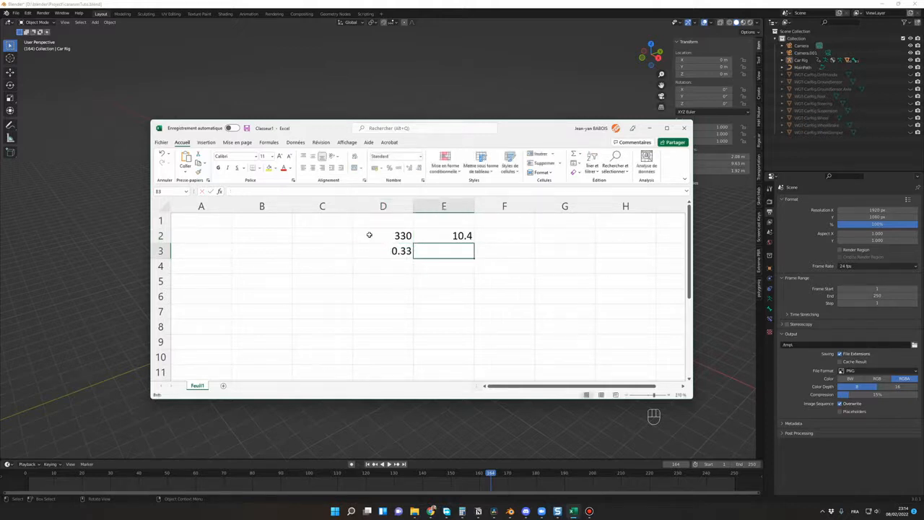
pyautogui.press('Right')
pyautogui.press('Left')
pyautogui.write('10.4')
pyautogui.press('Return')
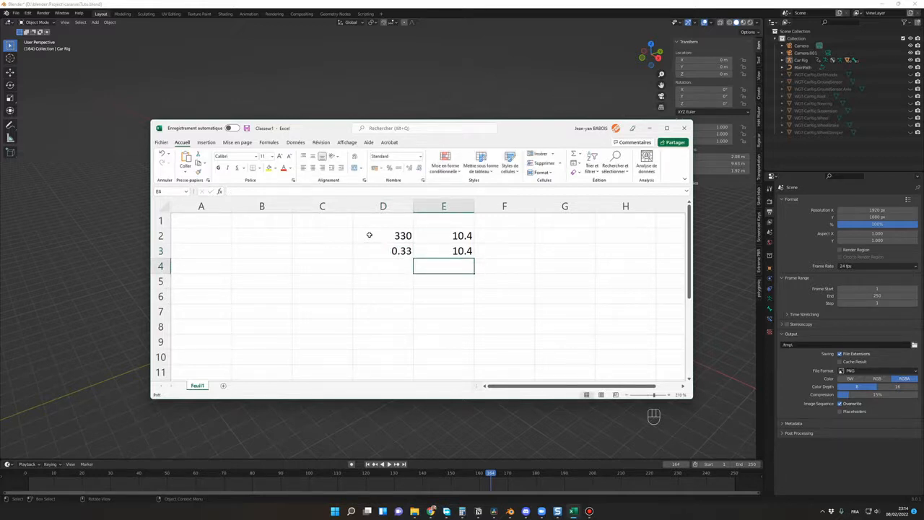
# Enter 3600 in cell E4 and make D4 the active cell.
pyautogui.write('3600')
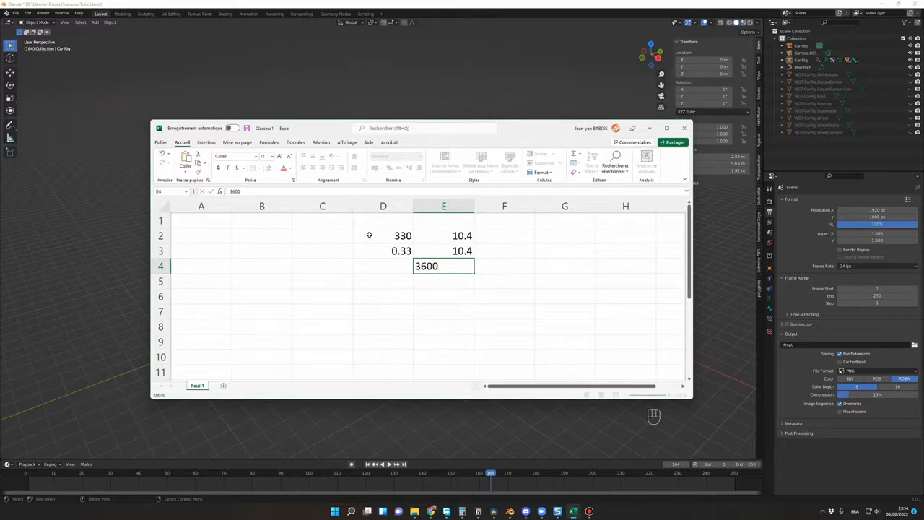
pyautogui.press('Return')
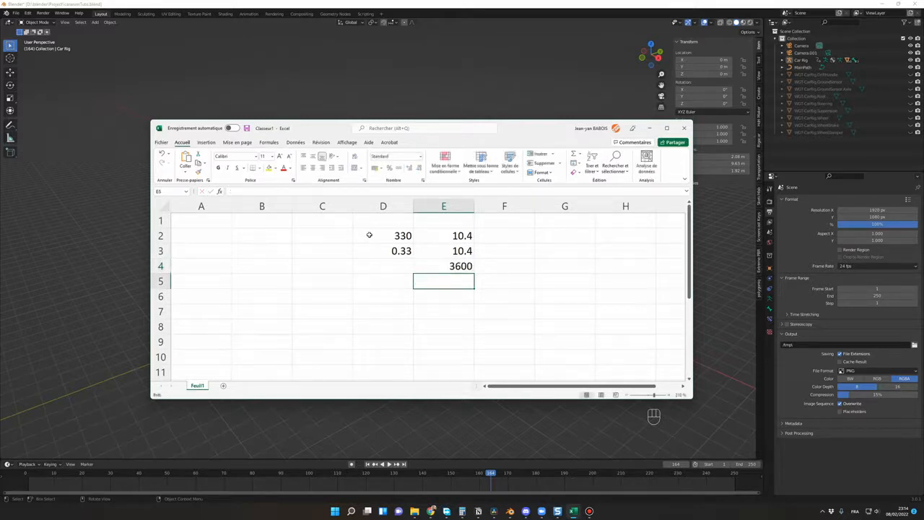
pyautogui.press('Up')
pyautogui.press('Left')
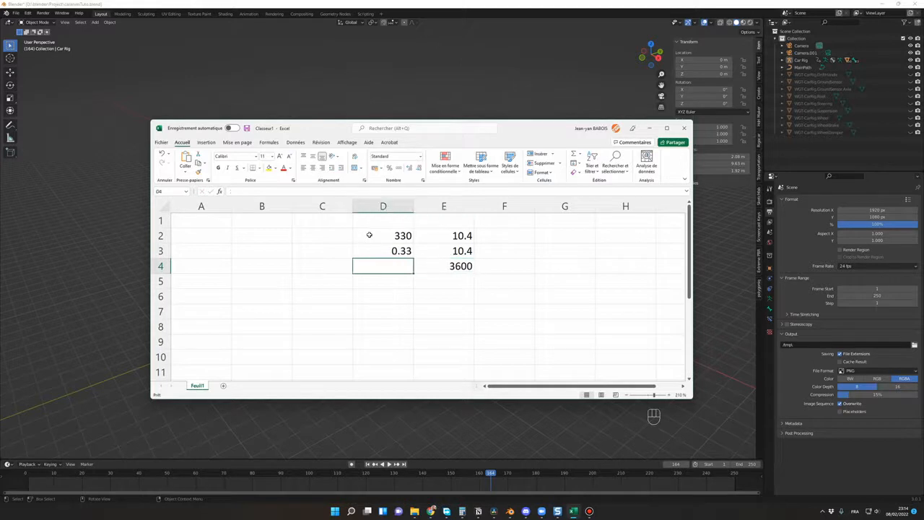
pyautogui.write('=*')
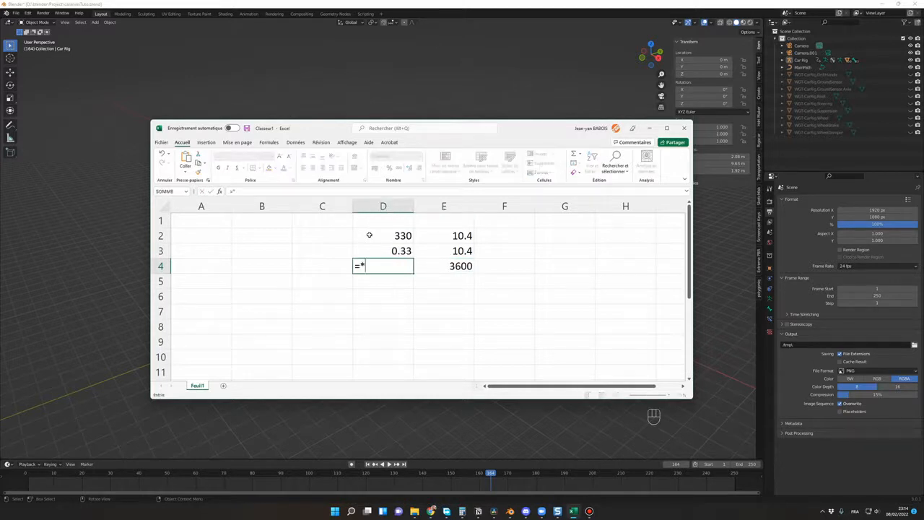
pyautogui.press('Right')
pyautogui.press('Up')
pyautogui.press('Down')
pyautogui.press('Escape')
pyautogui.press('Left')
pyautogui.press('Right')
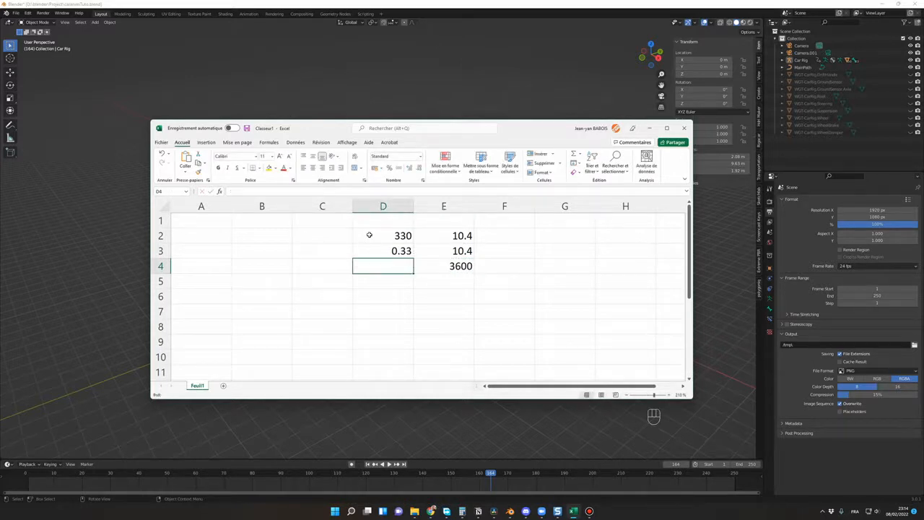
# Compute the hourly speed in cell D4 with the formula =(D3*E4)/E3.
pyautogui.write('=')
pyautogui.press('Up')
pyautogui.write('*')
pyautogui.press('Right')
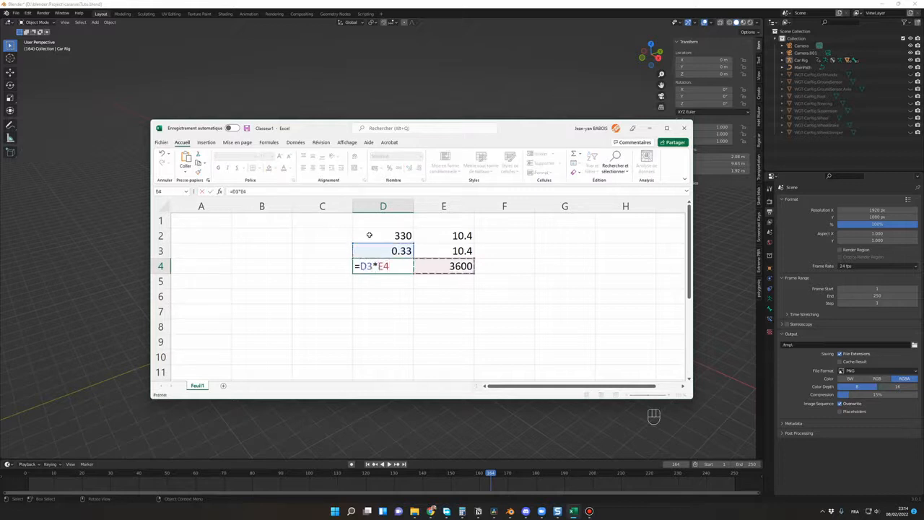
pyautogui.write(')')
pyautogui.click(362, 264)
pyautogui.write('(')
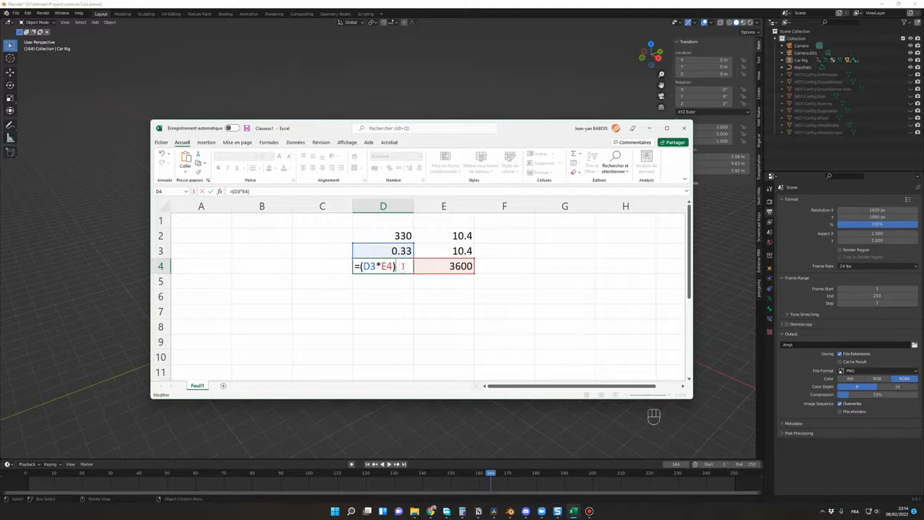
pyautogui.write('/')
pyautogui.click(460, 251)
pyautogui.press('Return')
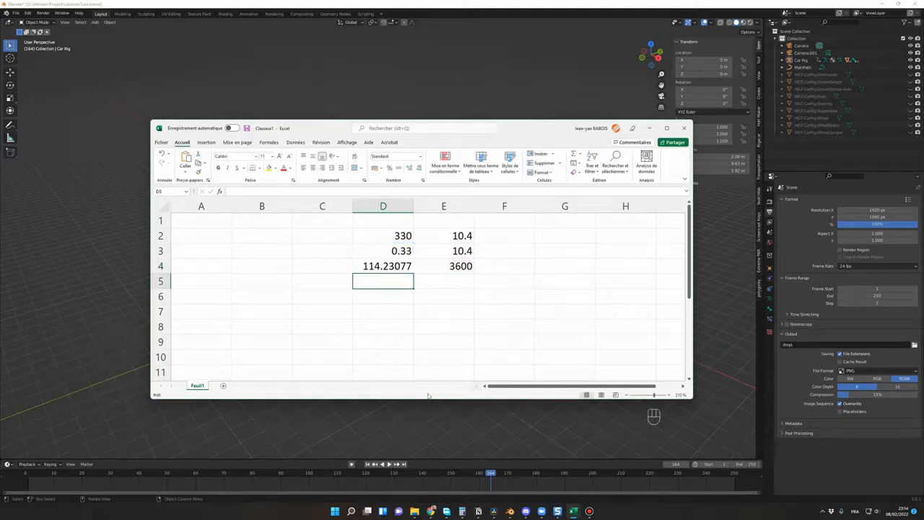
# Switch back to Blender and rewind the timeline to frame 3 to view the car at the path's start.
pyautogui.click(433, 417)
pyautogui.moveTo(472, 351); pyautogui.dragTo(433, 353, button='middle')
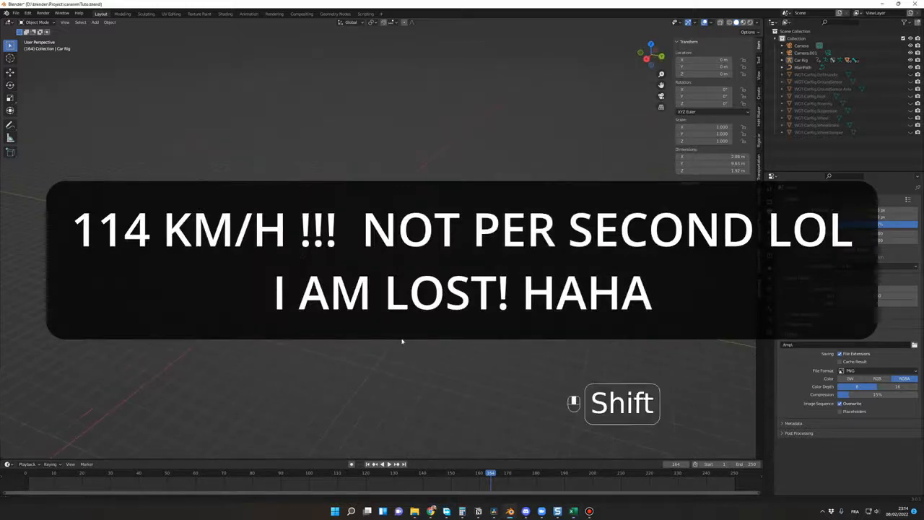
pyautogui.moveTo(489, 350); pyautogui.dragTo(484, 376, button='middle')
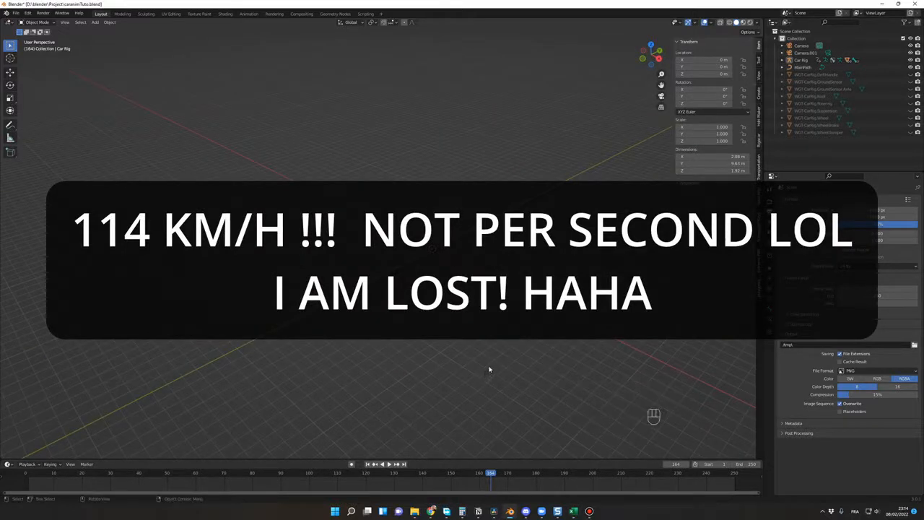
pyautogui.moveTo(488, 317); pyautogui.dragTo(404, 298, button='middle')
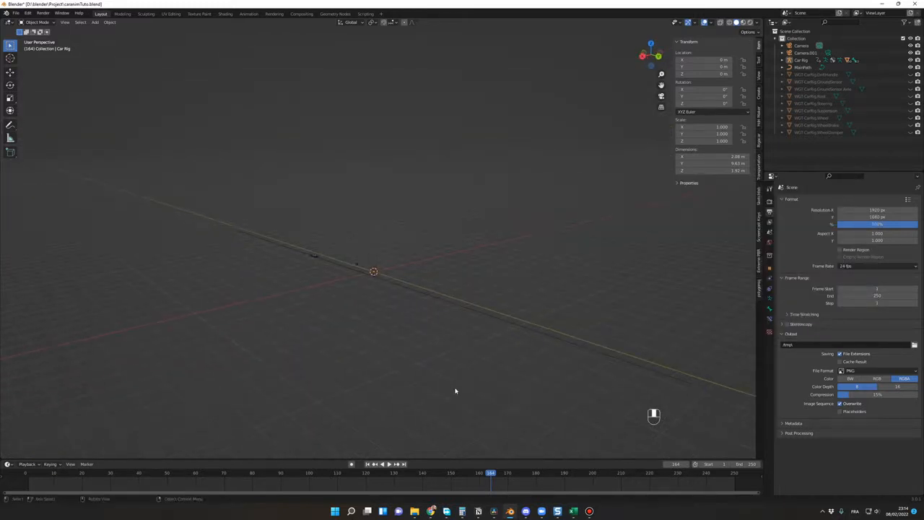
pyautogui.moveTo(494, 359); pyautogui.dragTo(488, 360, button='middle')
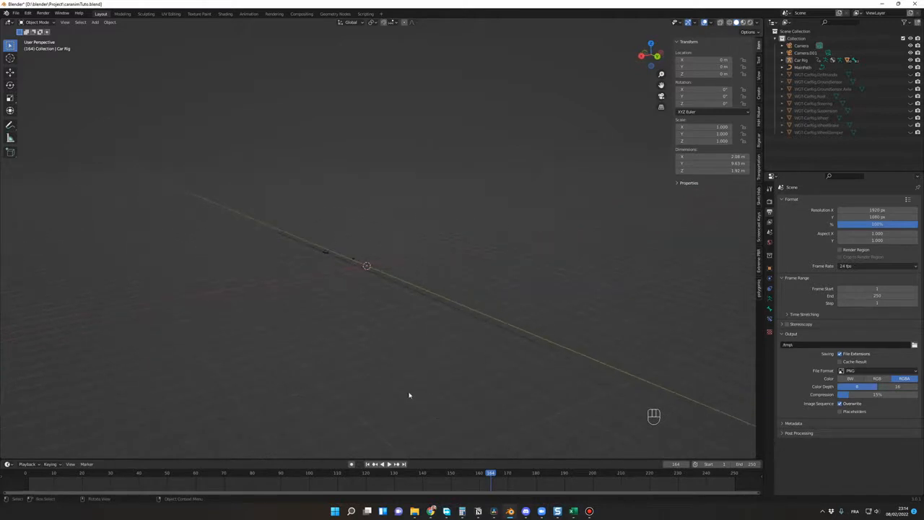
pyautogui.moveTo(44, 476); pyautogui.dragTo(34, 476)
pyautogui.moveTo(214, 409); pyautogui.dragTo(296, 391, button='middle')
# Select the MainPath curve to inspect its full extent and dimensions, then deselect it.
pyautogui.click(447, 282)
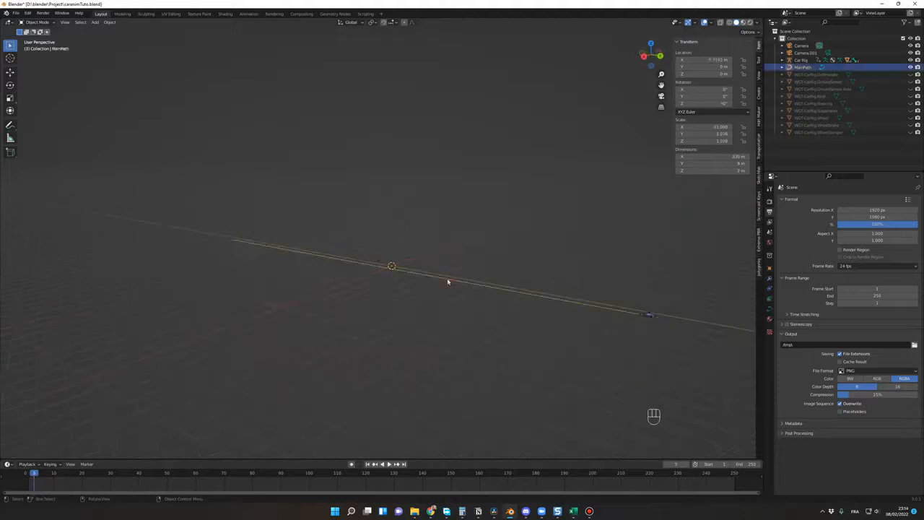
pyautogui.moveTo(472, 327); pyautogui.dragTo(547, 327, button='middle')
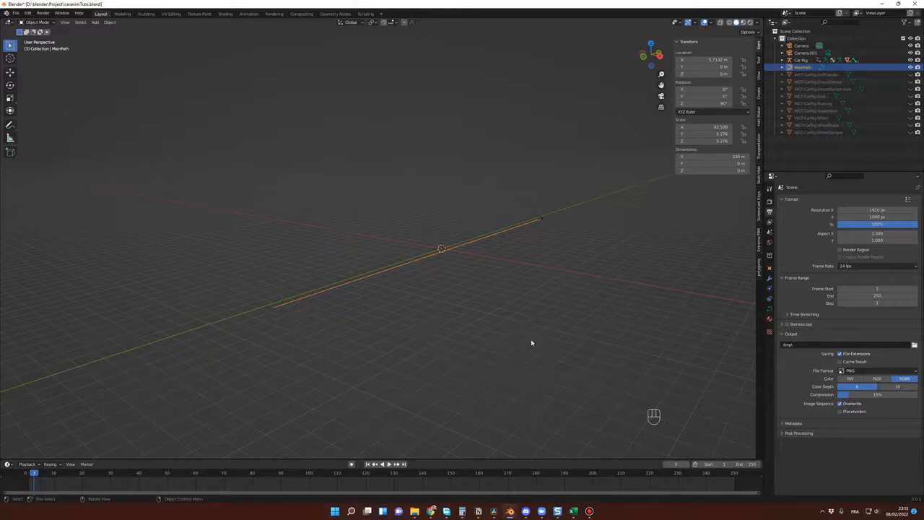
pyautogui.moveTo(531, 343); pyautogui.dragTo(490, 366, button='middle')
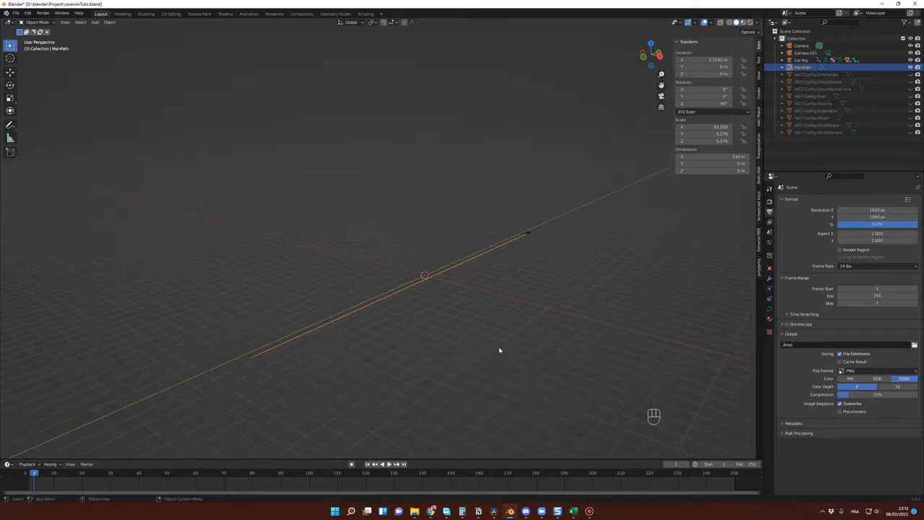
pyautogui.click(500, 350)
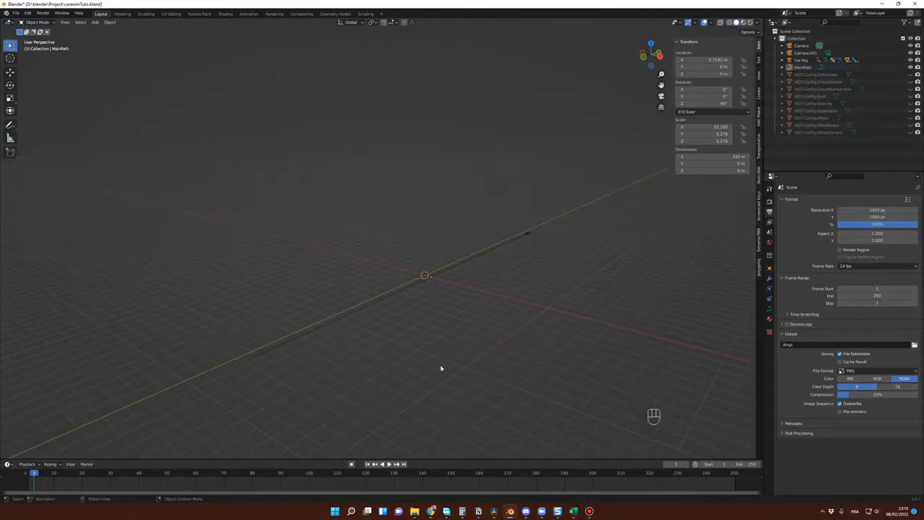
# Rewind the timeline to frame 2 and play the animation to watch the car drive along the path.
pyautogui.moveTo(33, 472); pyautogui.dragTo(31, 475)
pyautogui.moveTo(465, 373); pyautogui.dragTo(484, 364, button='middle')
pyautogui.press('space')
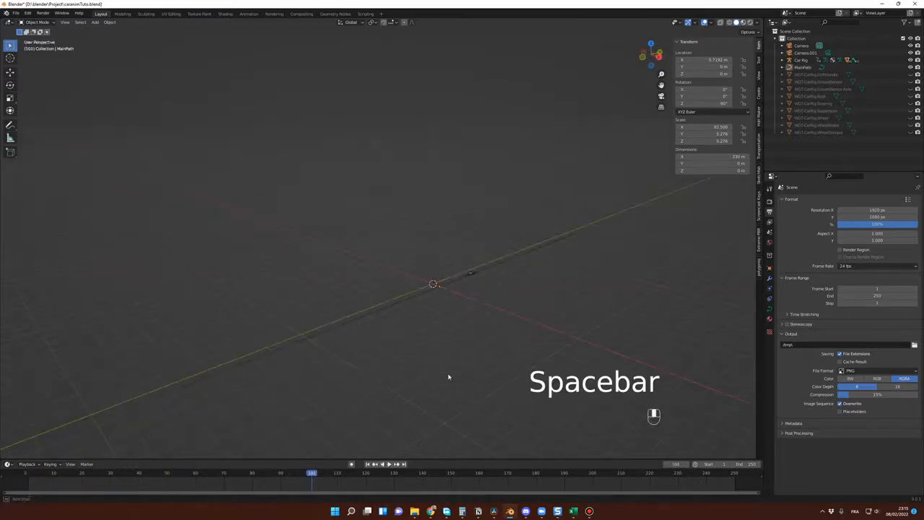
pyautogui.moveTo(447, 376); pyautogui.dragTo(436, 377, button='middle')
pyautogui.click(362, 311)
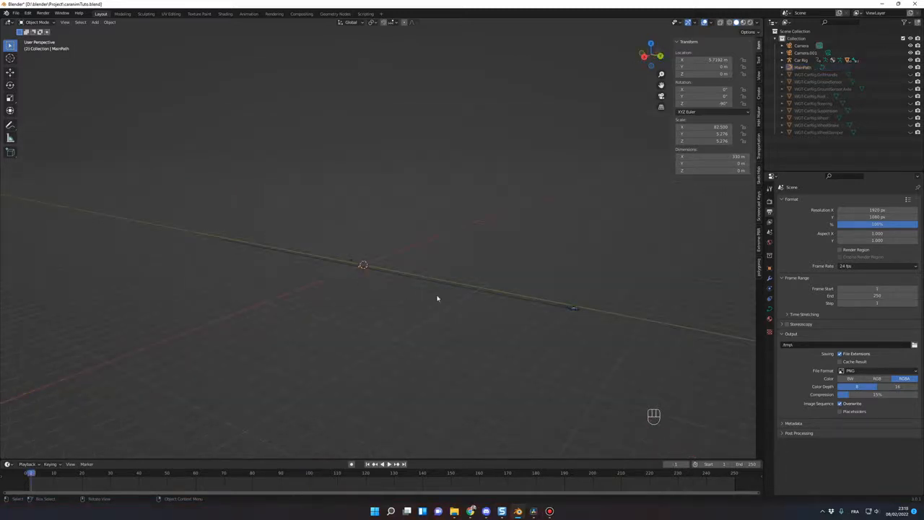
# Open the MainPath curve in Edit Mode and try to move its second control point along the X axis.
pyautogui.moveTo(437, 299); pyautogui.dragTo(503, 309, button='middle')
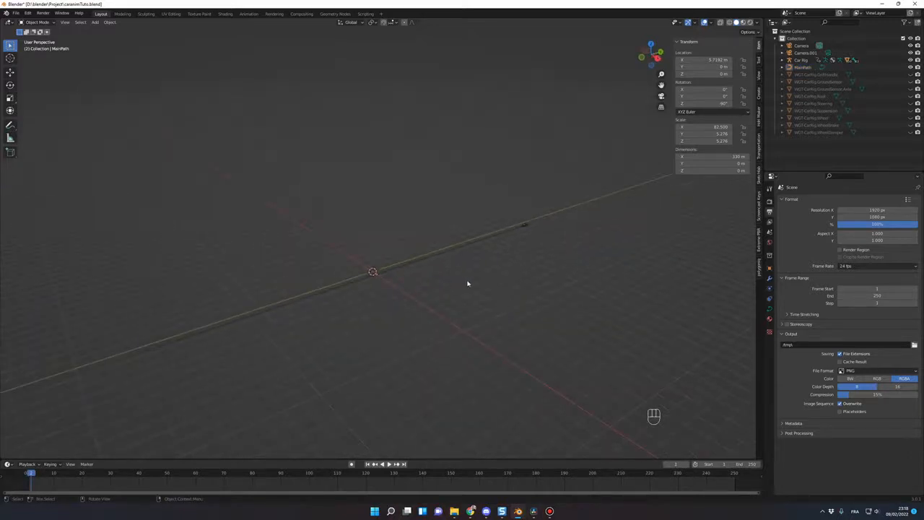
pyautogui.moveTo(467, 285); pyautogui.dragTo(311, 320, button='middle')
pyautogui.click(473, 258)
pyautogui.press('Tab')
pyautogui.scroll(6, 532, 291)
pyautogui.scroll(2, 515, 326)
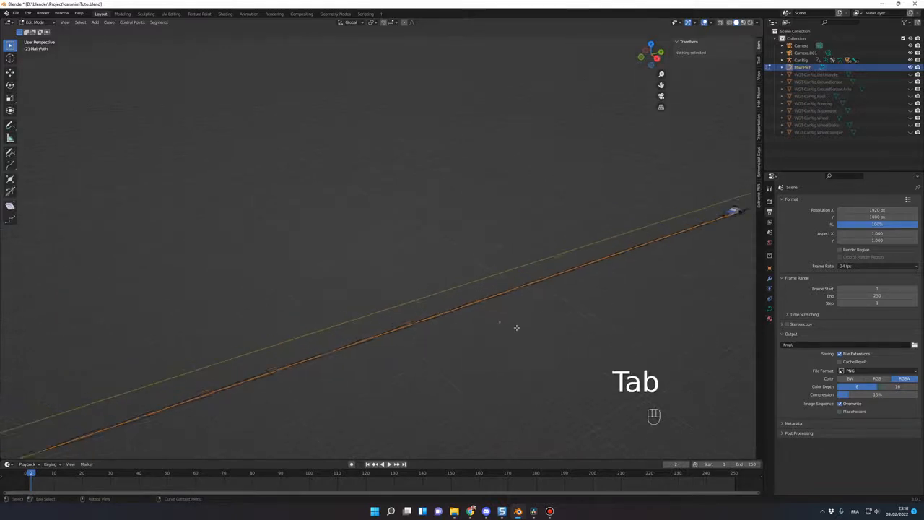
pyautogui.keyDown('shift'); pyautogui.moveTo(515, 326); pyautogui.dragTo(412, 314, button='middle'); pyautogui.keyUp('shift')
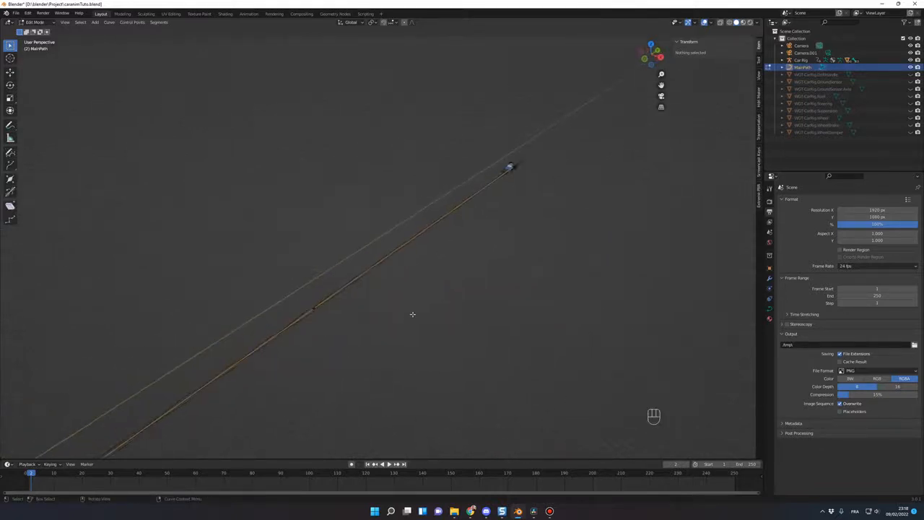
pyautogui.click(317, 311)
pyautogui.press('g')
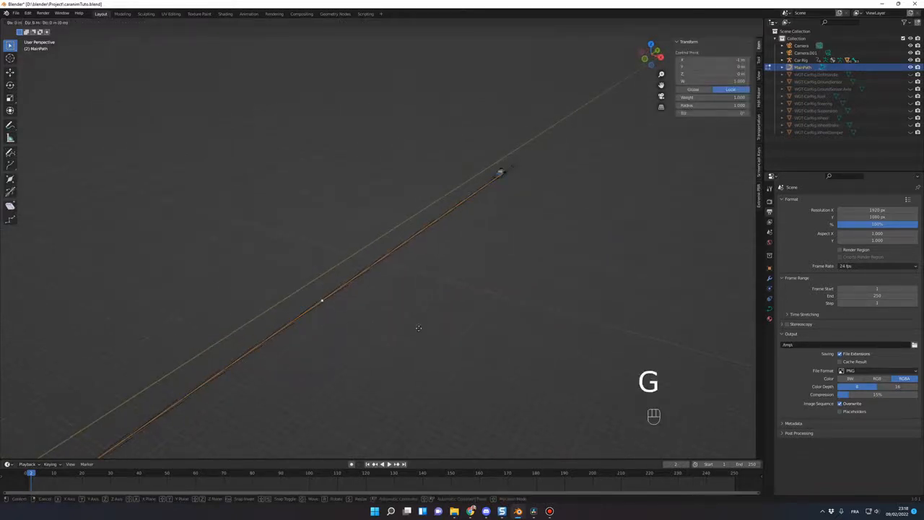
pyautogui.press('x')
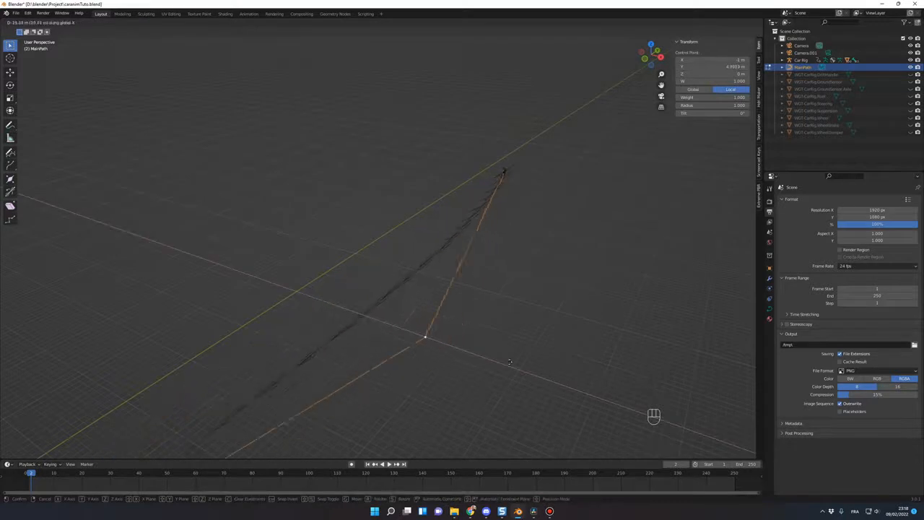
pyautogui.rightClick(423, 322)
# Try a smaller sideways move of the long path's second control point and return to Object Mode.
pyautogui.scroll(4, 521, 312)
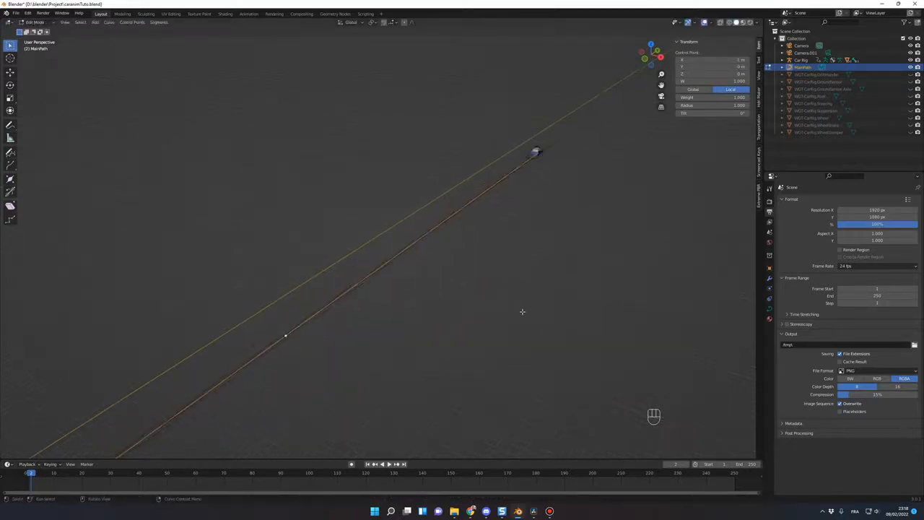
pyautogui.moveTo(566, 287); pyautogui.dragTo(416, 322, button='middle')
pyautogui.keyDown('shift'); pyautogui.moveTo(555, 306); pyautogui.dragTo(360, 337, button='middle'); pyautogui.keyUp('shift')
pyautogui.press('g')
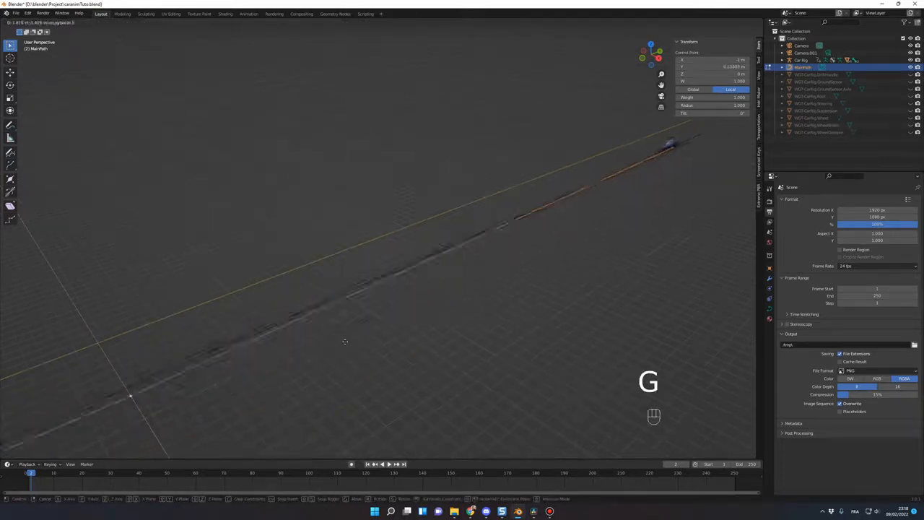
pyautogui.rightClick(401, 416)
pyautogui.moveTo(480, 355); pyautogui.dragTo(454, 339, button='middle')
pyautogui.scroll(-3, 409, 332)
pyautogui.keyDown('shift'); pyautogui.moveTo(354, 324); pyautogui.dragTo(424, 274, button='middle'); pyautogui.keyUp('shift')
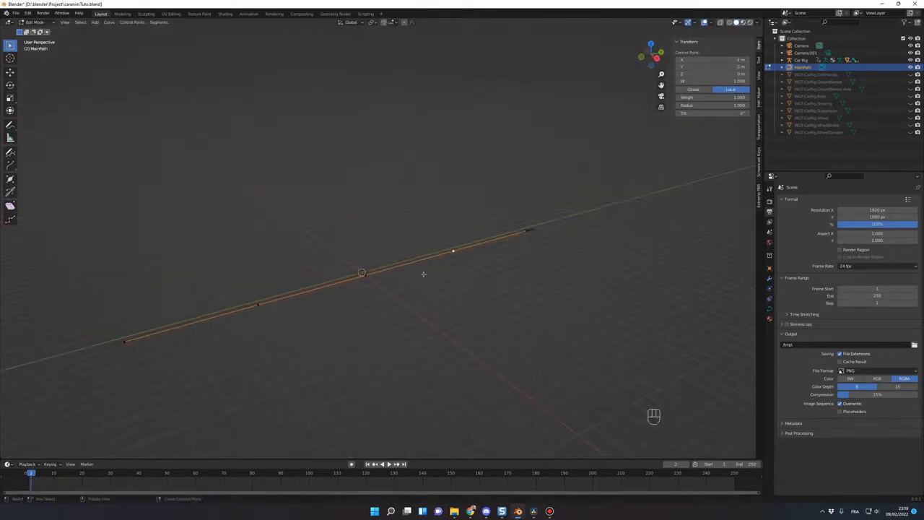
pyautogui.moveTo(462, 312); pyautogui.dragTo(431, 301, button='middle')
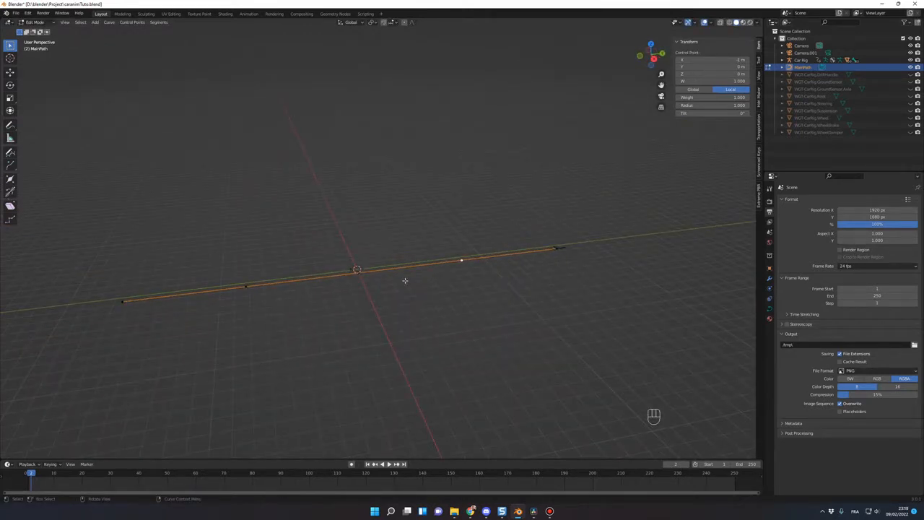
pyautogui.press('Tab')
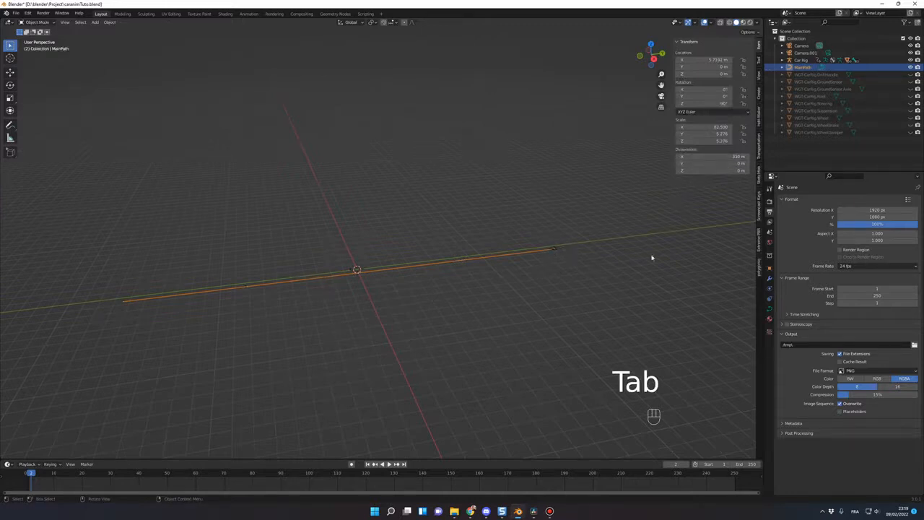
# Set MainPath's X dimension to 21 m and open the curve in Edit Mode.
pyautogui.click(711, 155)
pyautogui.write('21')
pyautogui.press('Return')
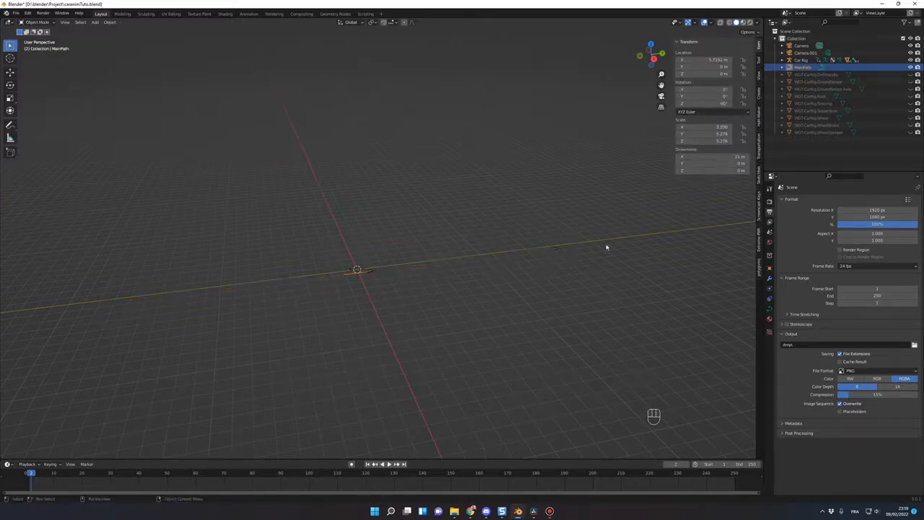
pyautogui.scroll(11, 433, 294)
pyautogui.keyDown('shift'); pyautogui.moveTo(433, 328); pyautogui.dragTo(628, 119, button='middle'); pyautogui.keyUp('shift')
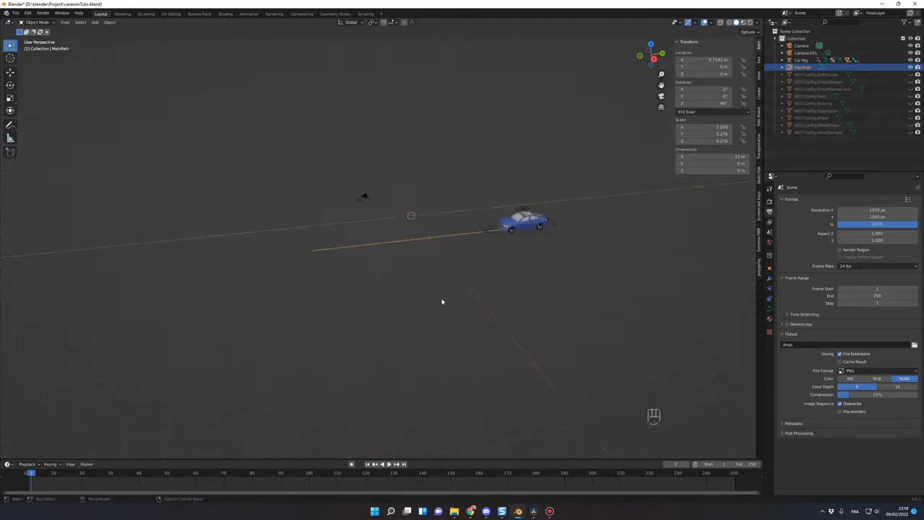
pyautogui.press('Tab')
# Try to move the shortened path's second control point near the car.
pyautogui.moveTo(442, 301); pyautogui.dragTo(652, 265, button='middle')
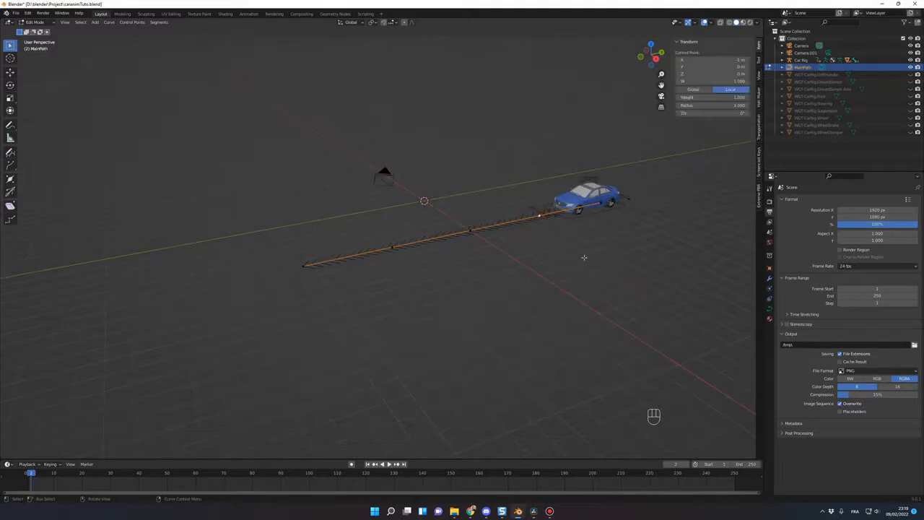
pyautogui.press('g')
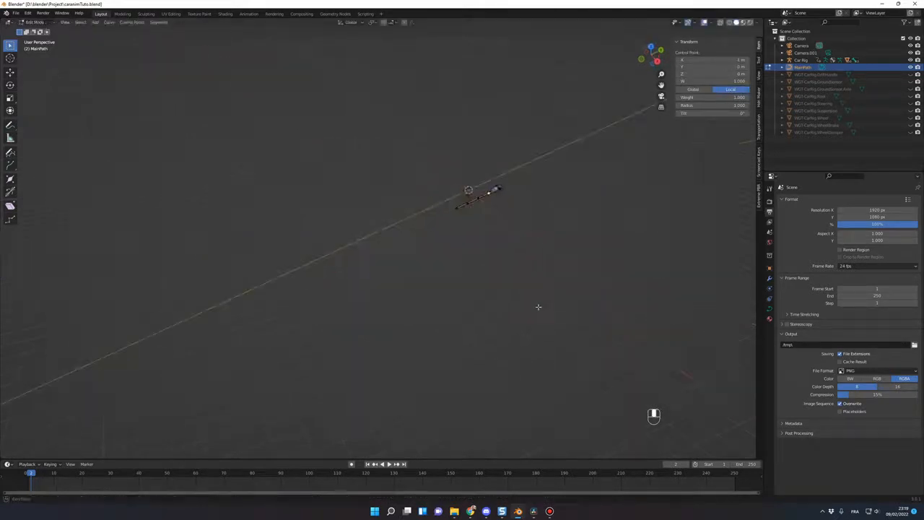
# Extrude the path's far end point straight ahead of the car to a local X of about 11.2 m.
pyautogui.keyDown('shift'); pyautogui.moveTo(539, 308); pyautogui.dragTo(485, 275, button='middle'); pyautogui.keyUp('shift')
pyautogui.keyDown('shift'); pyautogui.moveTo(485, 276); pyautogui.dragTo(486, 243, button='middle'); pyautogui.keyUp('shift')
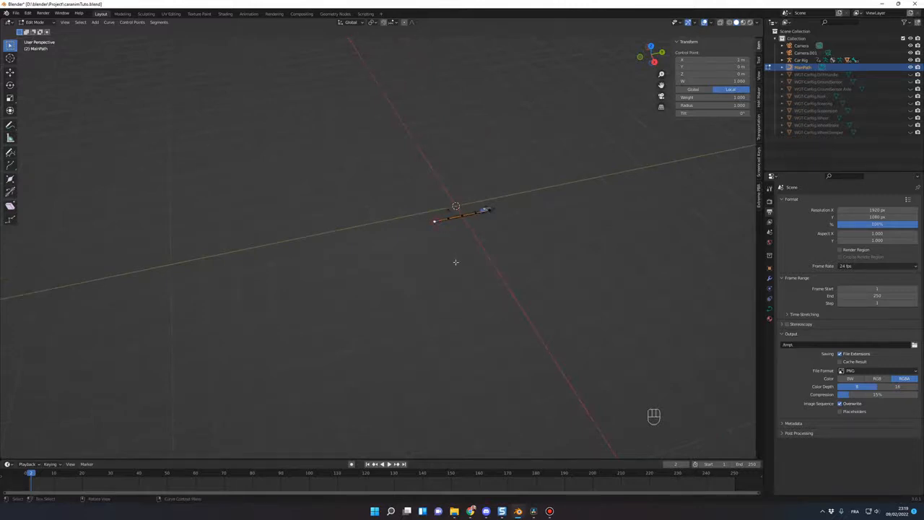
pyautogui.press('e')
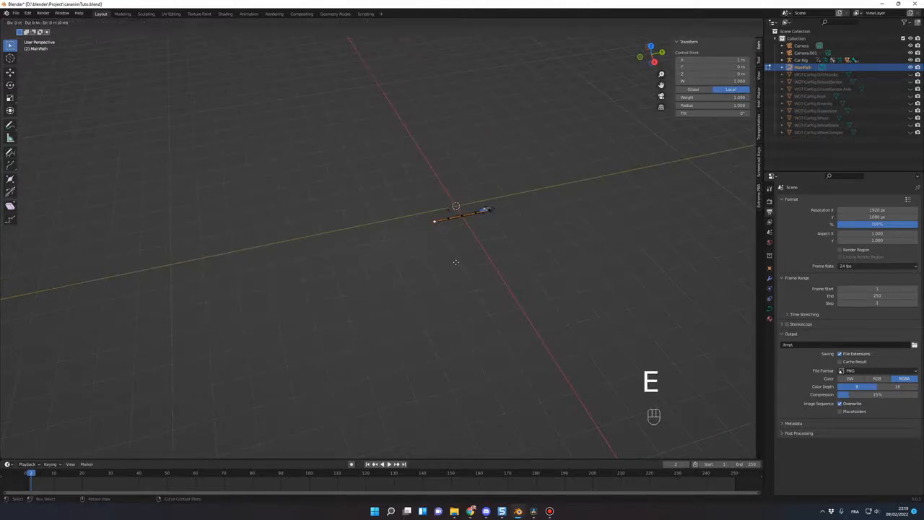
pyautogui.click(317, 283)
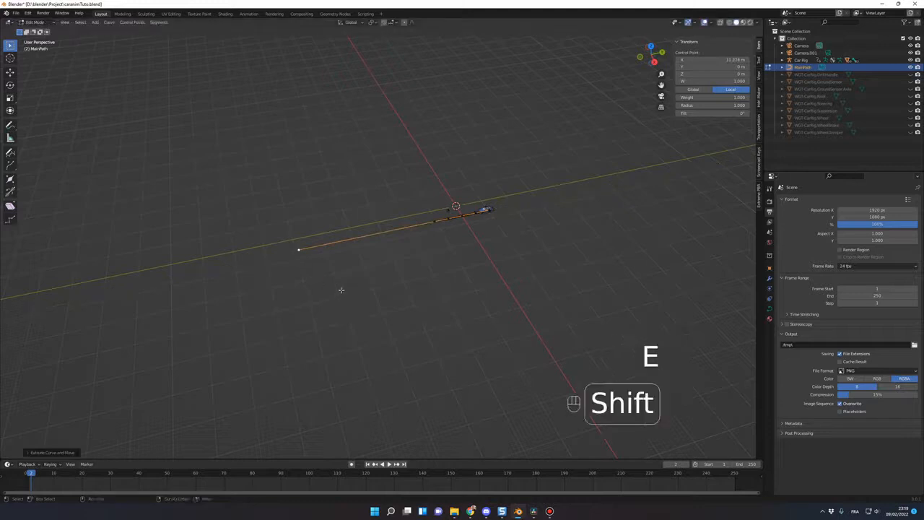
# Extrude four more segments along the Y axis until the end point's local X is about 67.6 m, and leave Edit Mode.
pyautogui.keyDown('shift'); pyautogui.moveTo(342, 290); pyautogui.dragTo(522, 274, button='middle'); pyautogui.keyUp('shift')
pyautogui.scroll(-2, 521, 274)
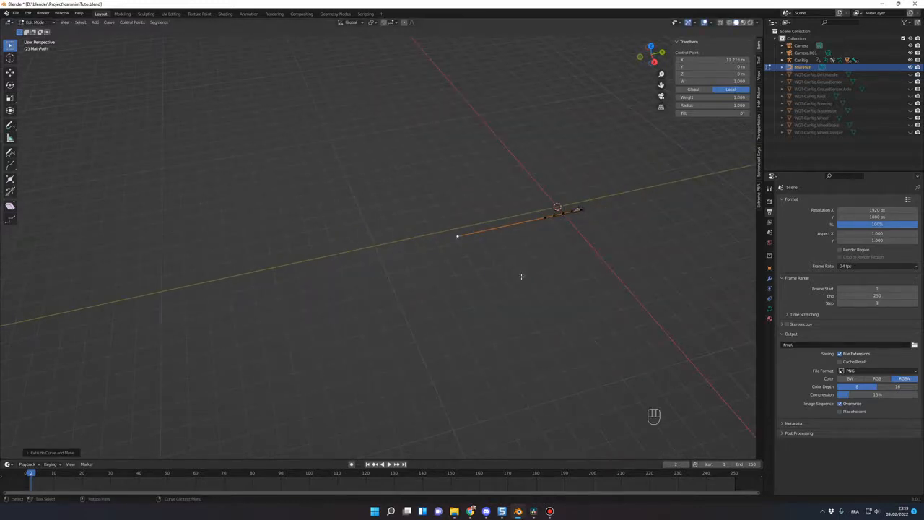
pyautogui.press('e')
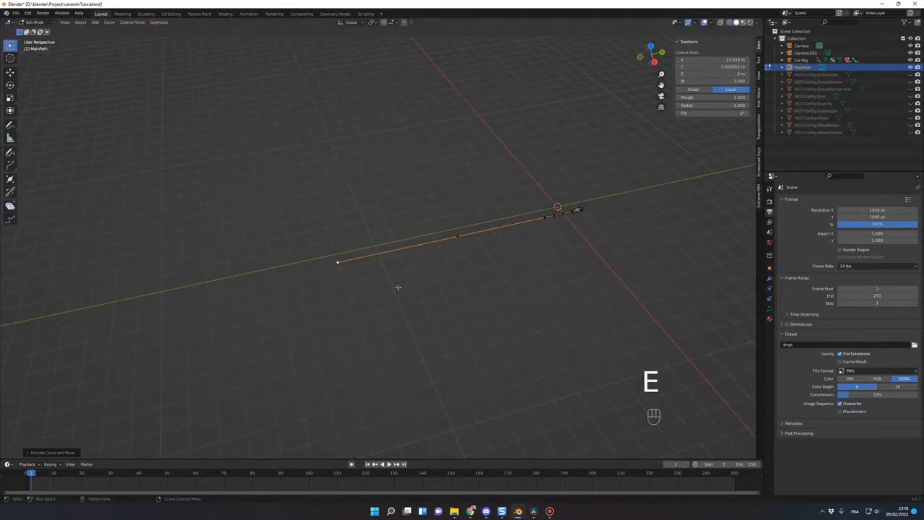
pyautogui.press('e')
pyautogui.press('e')
pyautogui.press('y')
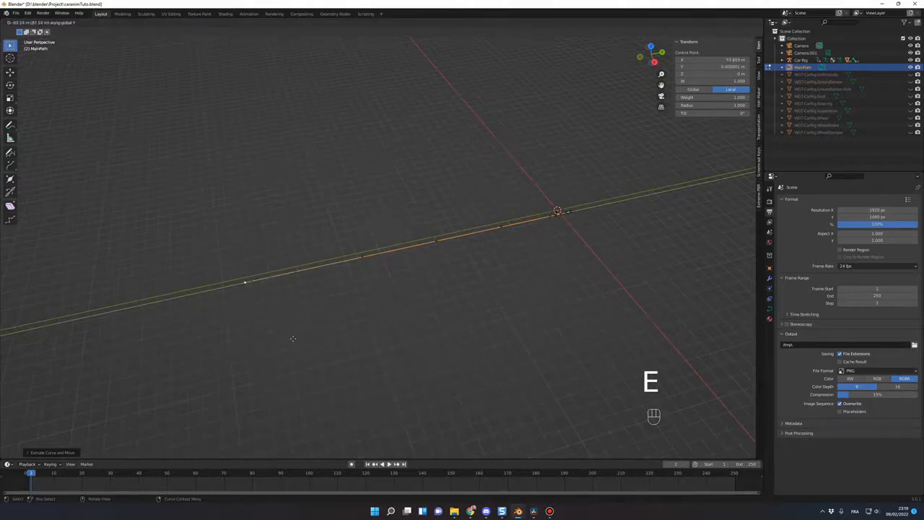
pyautogui.click(288, 339)
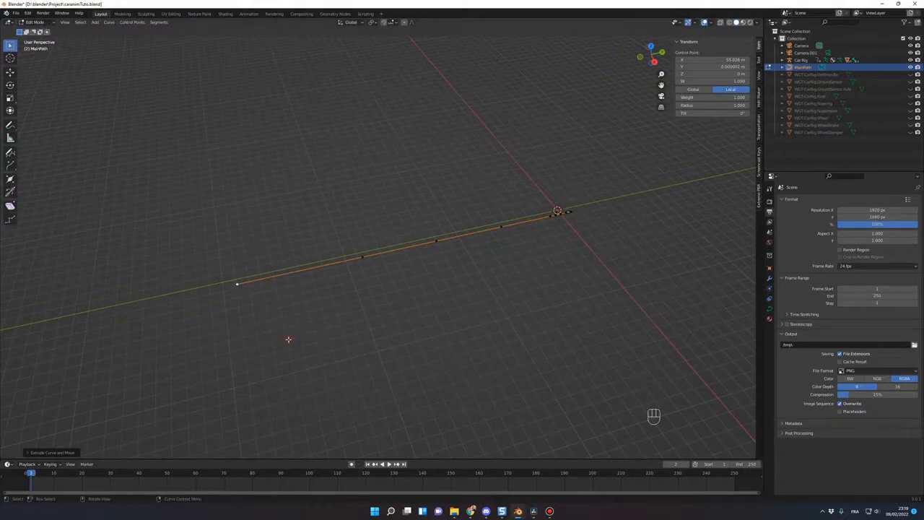
pyautogui.press('e')
pyautogui.press('y')
pyautogui.click(207, 345)
pyautogui.press('Tab')
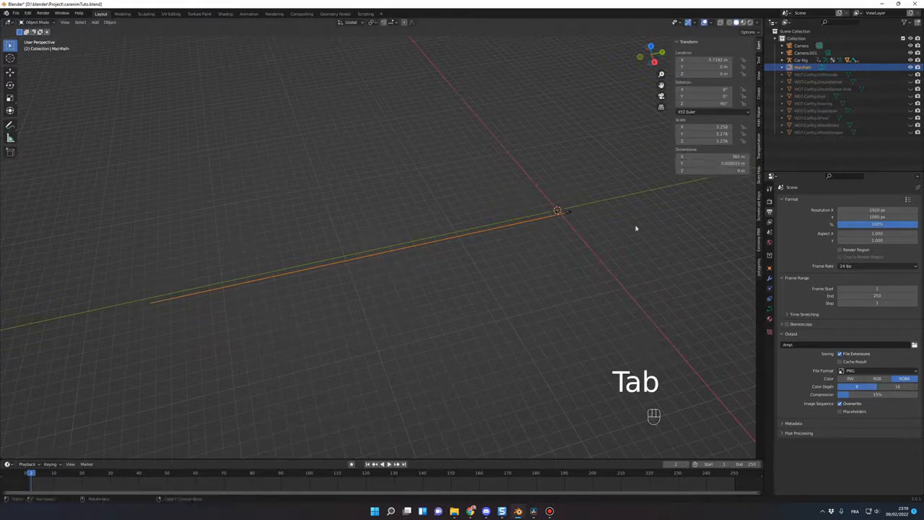
# Scale MainPath down uniformly to a length of about 331 m.
pyautogui.keyDown('shift'); pyautogui.moveTo(560, 299); pyautogui.dragTo(505, 289, button='middle'); pyautogui.keyUp('shift')
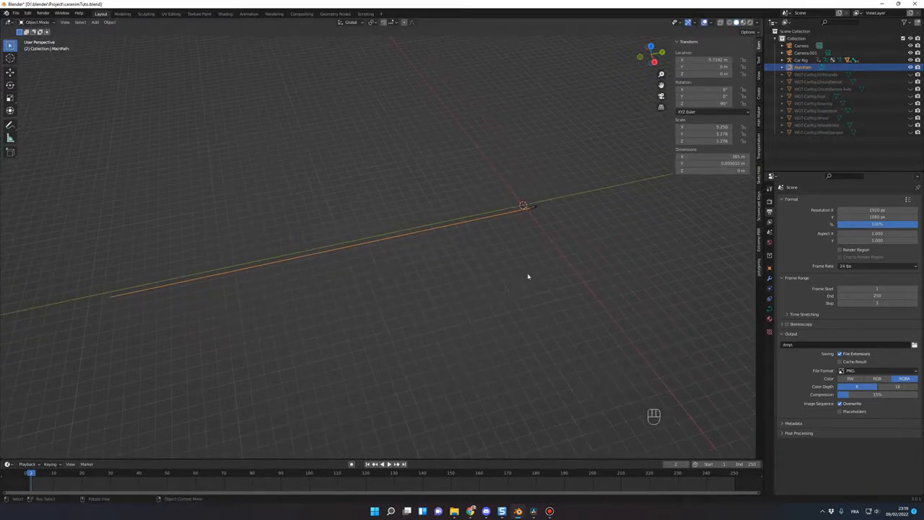
pyautogui.press('s')
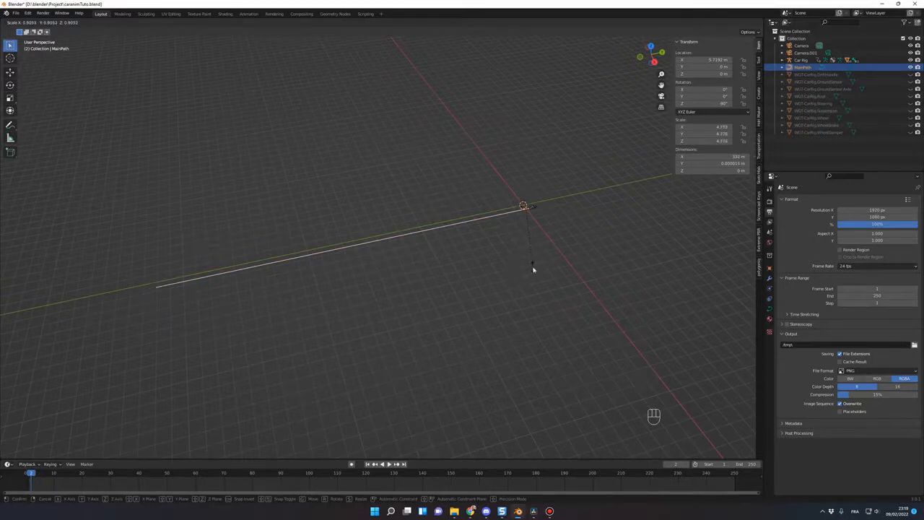
pyautogui.click(533, 269)
# Play the animation briefly and put MainPath back in Edit Mode at frame 1.
pyautogui.press('Tab')
pyautogui.press('space')
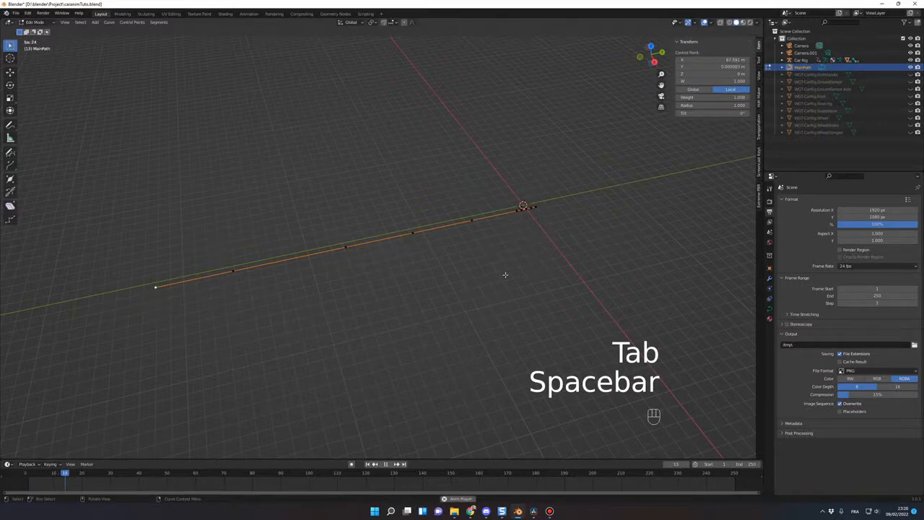
pyautogui.press('space')
pyautogui.press('Tab')
pyautogui.click(29, 473)
pyautogui.scroll(5, 489, 322)
pyautogui.keyDown('shift'); pyautogui.moveTo(489, 322); pyautogui.dragTo(346, 390, button='middle'); pyautogui.keyUp('shift')
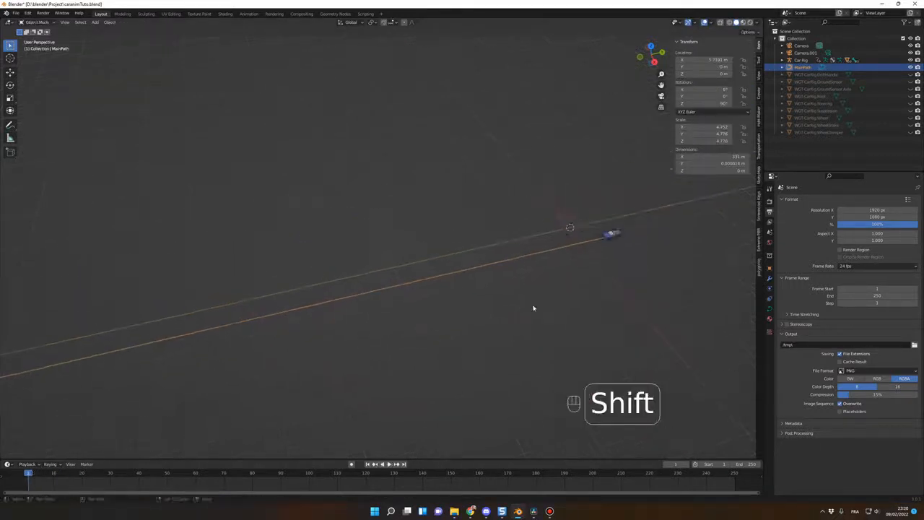
pyautogui.press('Tab')
# Try to move two of the closely spaced control points ahead of the car along the X axis.
pyautogui.click(566, 248)
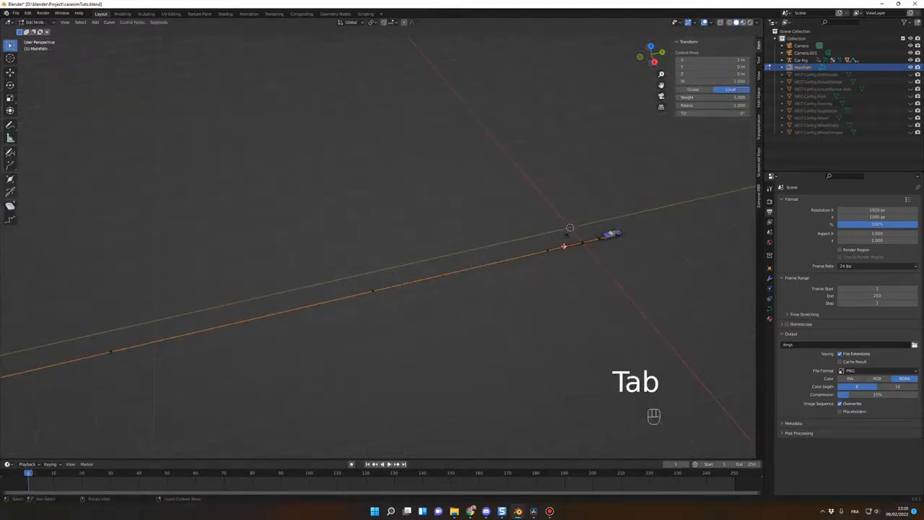
pyautogui.press('KP_Decimal')
pyautogui.scroll(-6, 584, 319)
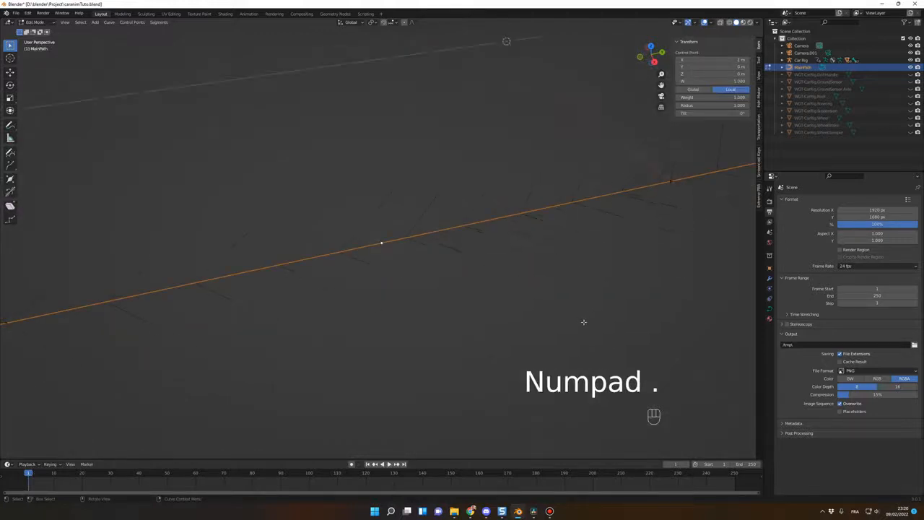
pyautogui.moveTo(587, 326); pyautogui.dragTo(619, 315, button='middle')
pyautogui.press('g')
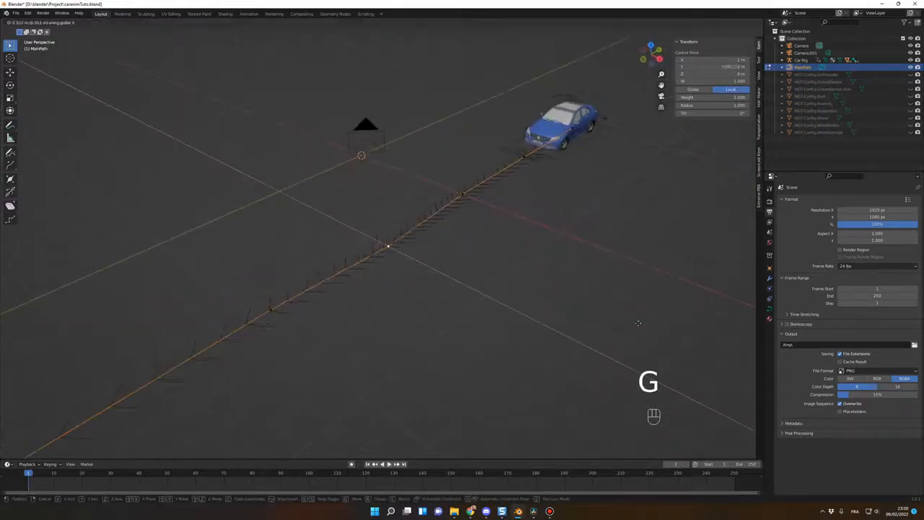
pyautogui.rightClick(13, 294)
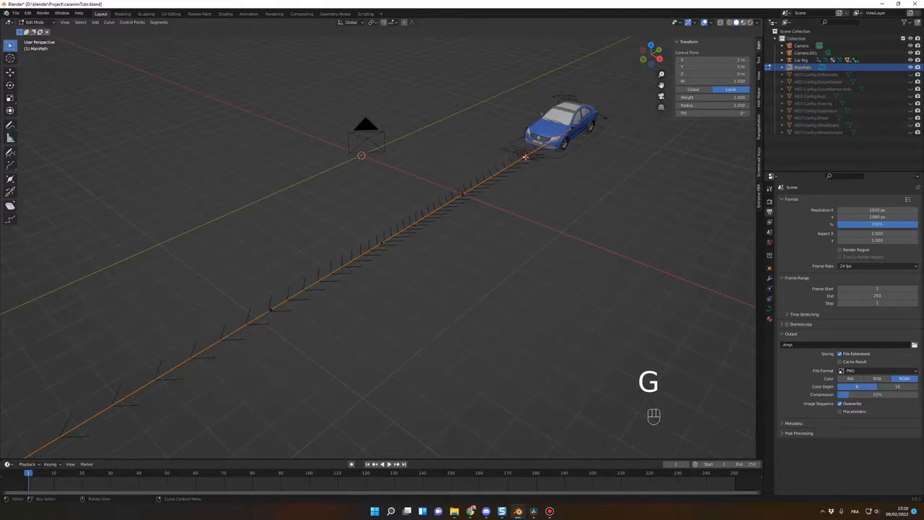
pyautogui.press('g')
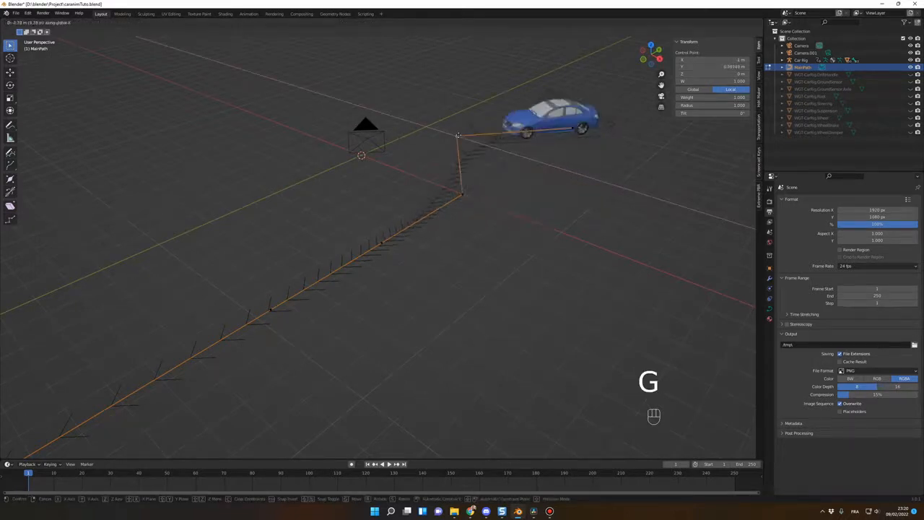
pyautogui.rightClick(485, 276)
# Scrub the timeline to frame 9 and try to move the next control point ahead of the car along the X axis.
pyautogui.scroll(-5, 490, 280)
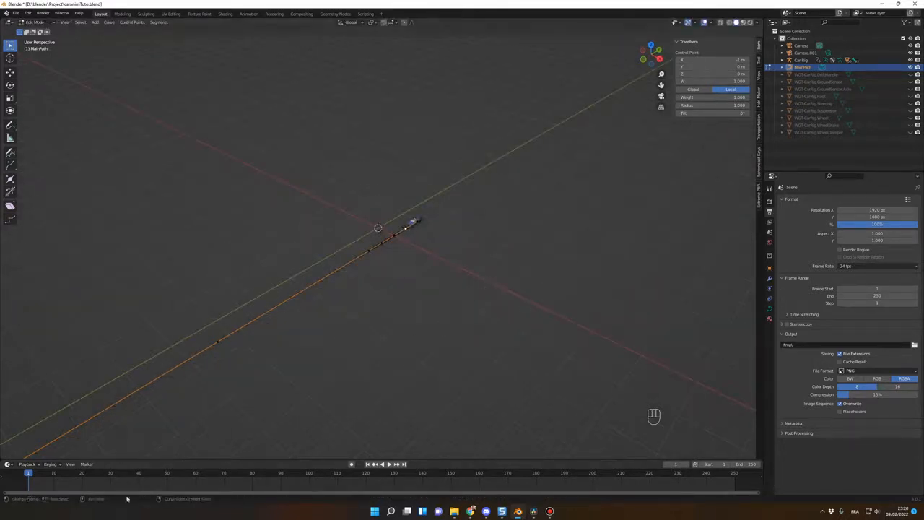
pyautogui.moveTo(43, 479); pyautogui.dragTo(51, 481)
pyautogui.scroll(1, 408, 345)
pyautogui.scroll(4, 377, 314)
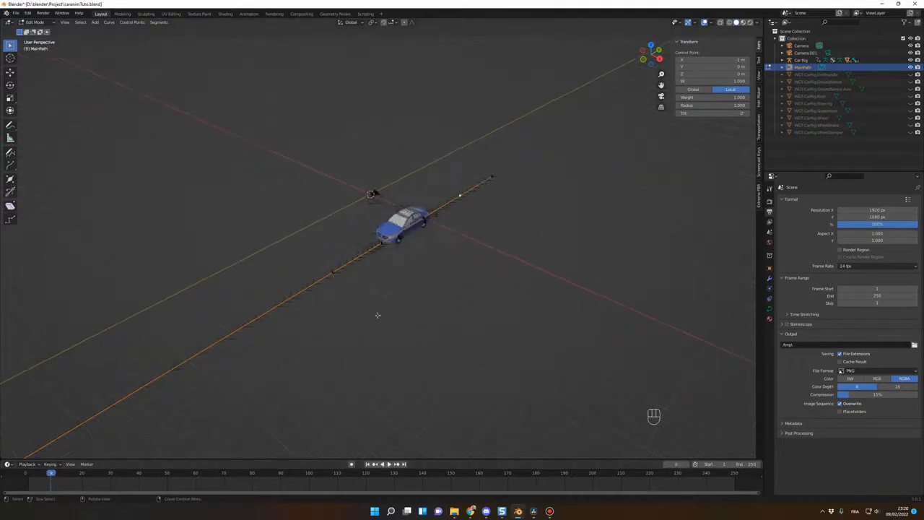
pyautogui.press('g')
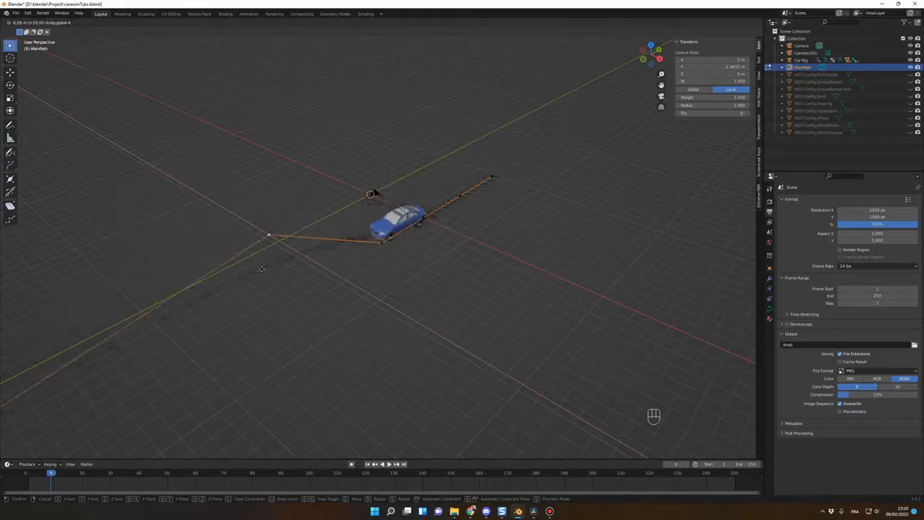
pyautogui.rightClick(342, 366)
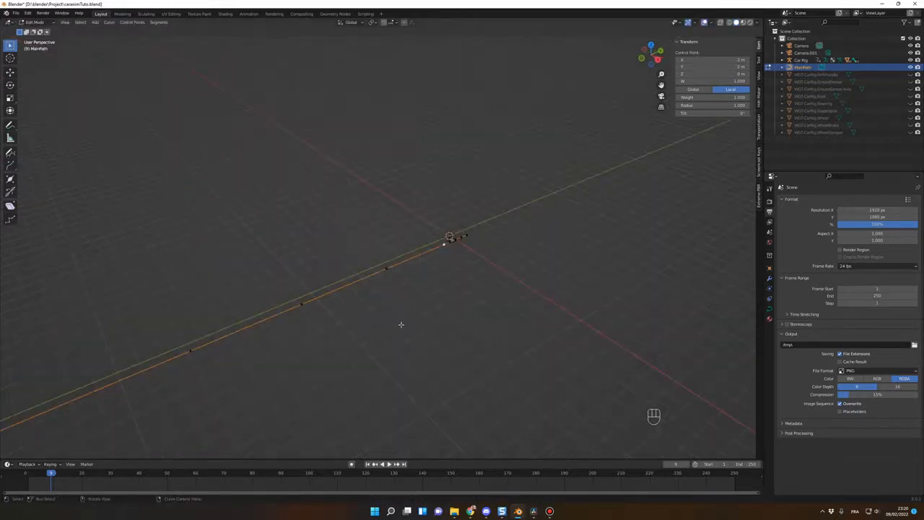
# Examine the spacing of MainPath's control points along its whole length and around the car.
pyautogui.scroll(6, 400, 325)
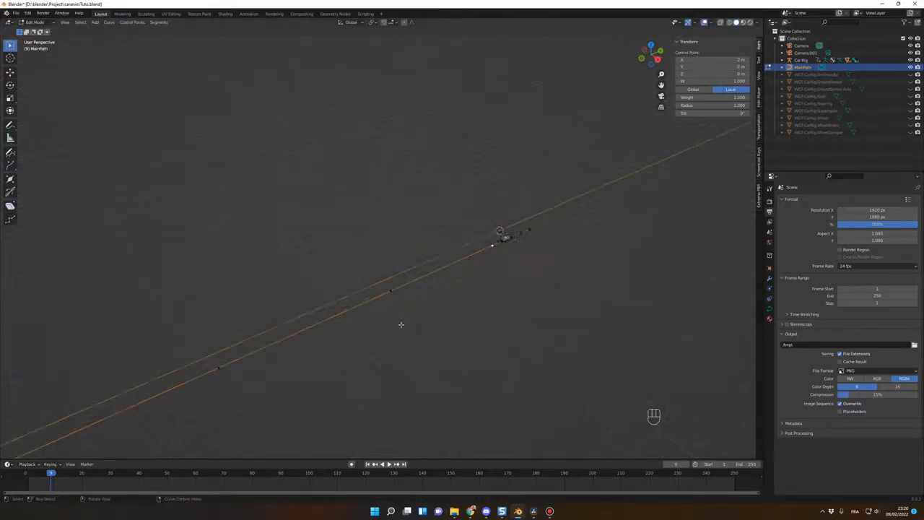
pyautogui.keyDown('shift'); pyautogui.moveTo(488, 330); pyautogui.dragTo(388, 280, button='middle'); pyautogui.keyUp('shift')
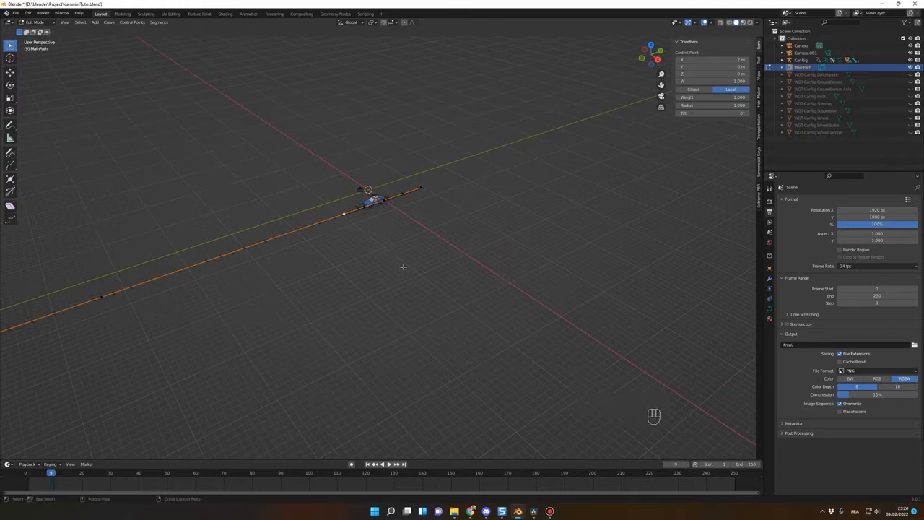
pyautogui.scroll(-2, 316, 276)
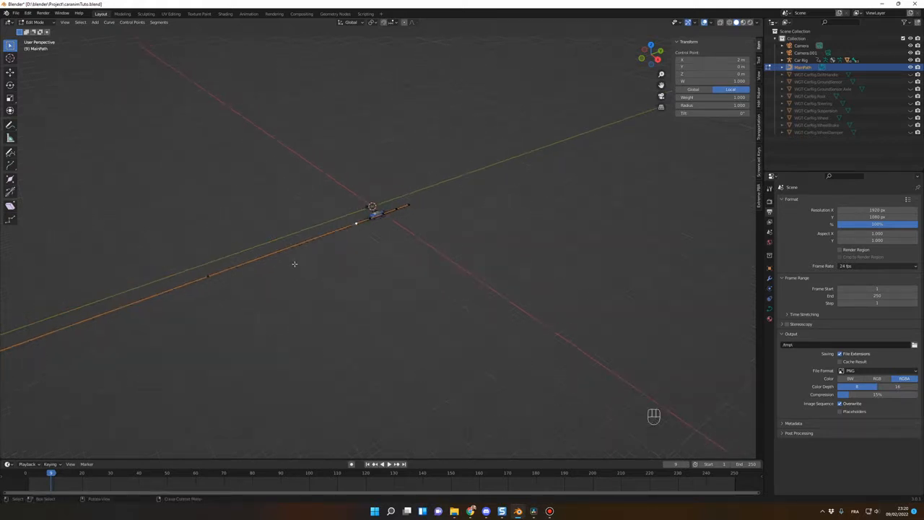
pyautogui.moveTo(311, 282); pyautogui.dragTo(525, 266, button='middle')
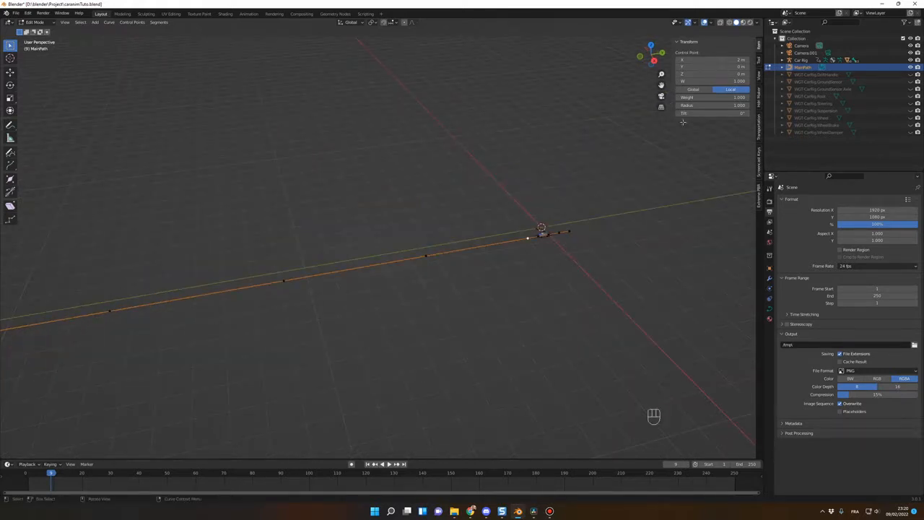
pyautogui.scroll(-2, 489, 268)
pyautogui.keyDown('shift'); pyautogui.moveTo(377, 268); pyautogui.dragTo(516, 249, button='middle'); pyautogui.keyUp('shift')
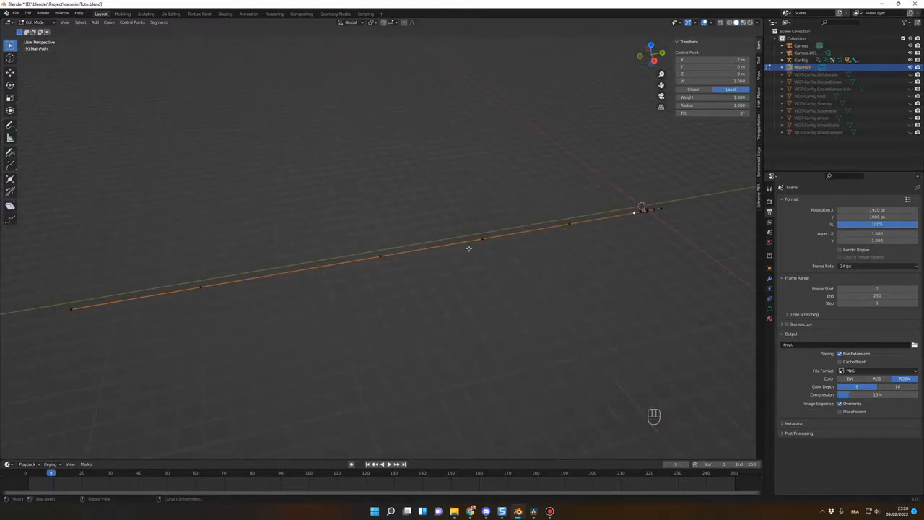
pyautogui.press('Tab')
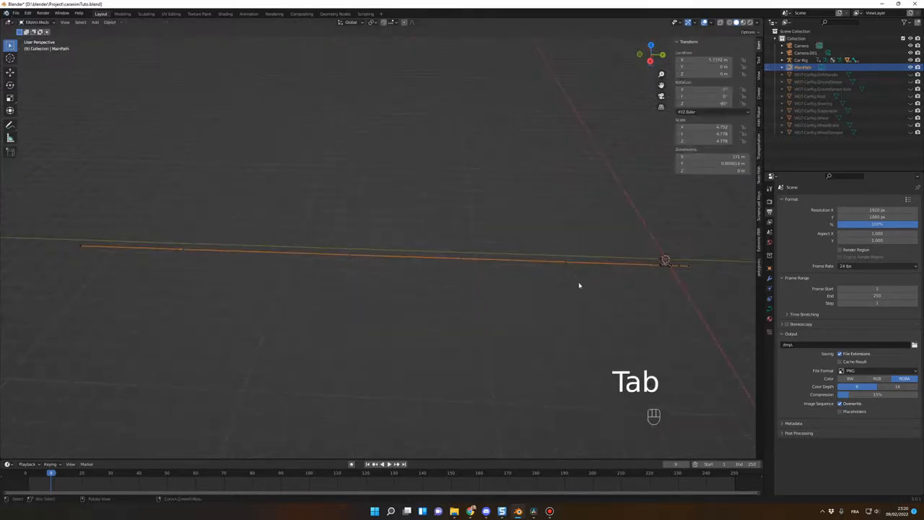
pyautogui.press('Tab')
# Play the animation briefly in Object Mode, then return to MainPath's Edit Mode at frame 1.
pyautogui.keyDown('shift'); pyautogui.moveTo(630, 300); pyautogui.dragTo(459, 254, button='middle'); pyautogui.keyUp('shift')
pyautogui.press('Tab')
pyautogui.press('space')
pyautogui.press('space')
pyautogui.press('Tab')
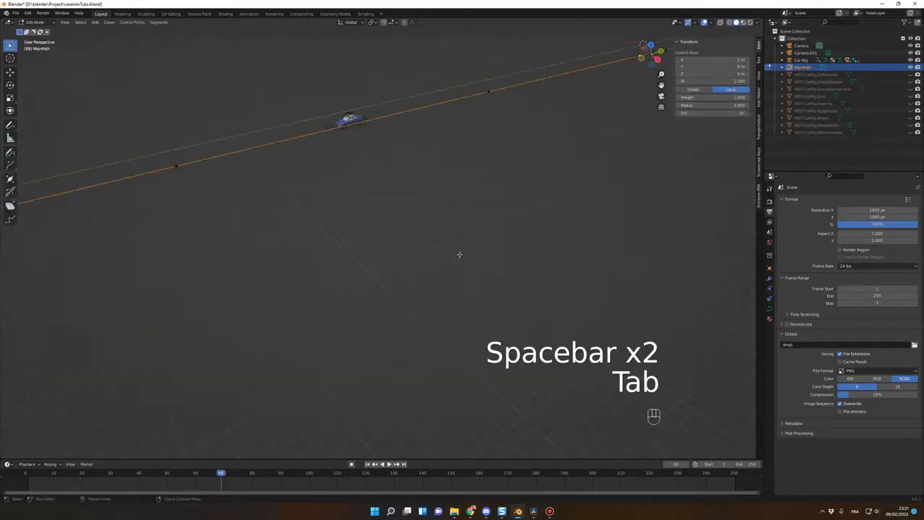
pyautogui.moveTo(60, 474); pyautogui.dragTo(35, 475)
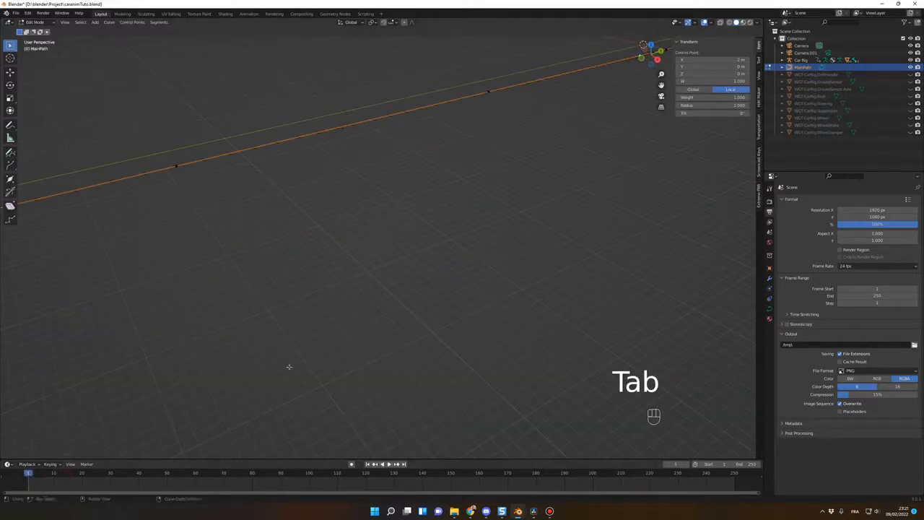
# Try to move the selected control point ahead of the car along the X axis, play the animation, and undo the move.
pyautogui.moveTo(289, 367); pyautogui.dragTo(437, 292, button='middle')
pyautogui.press('g')
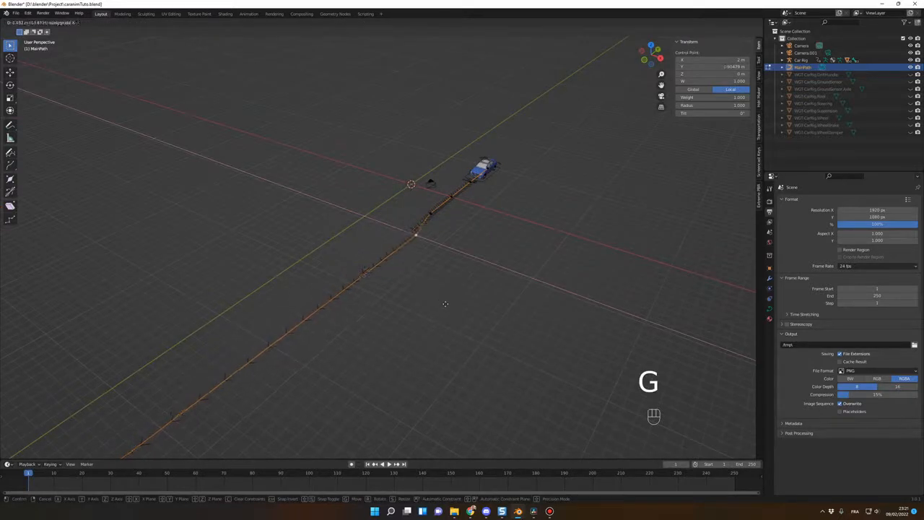
pyautogui.click(466, 323)
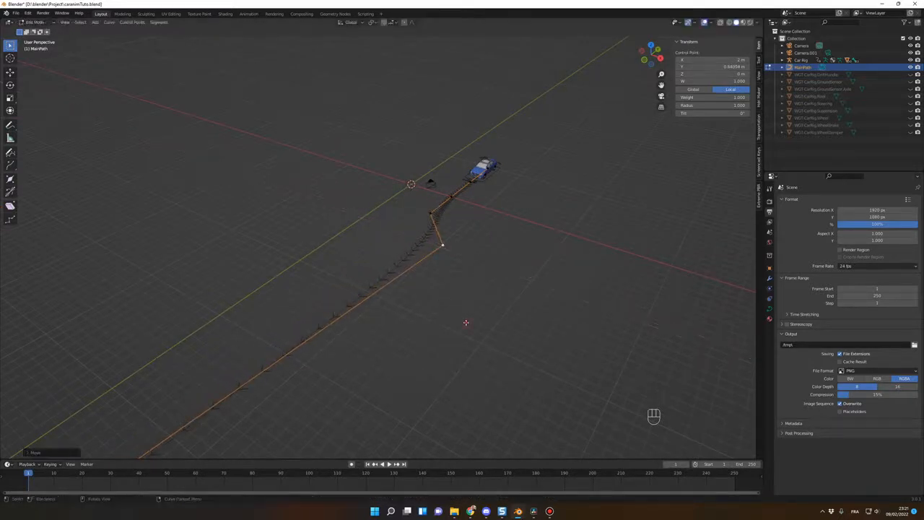
pyautogui.press('space')
pyautogui.press('space')
pyautogui.hotkey('ctrl', 'z')
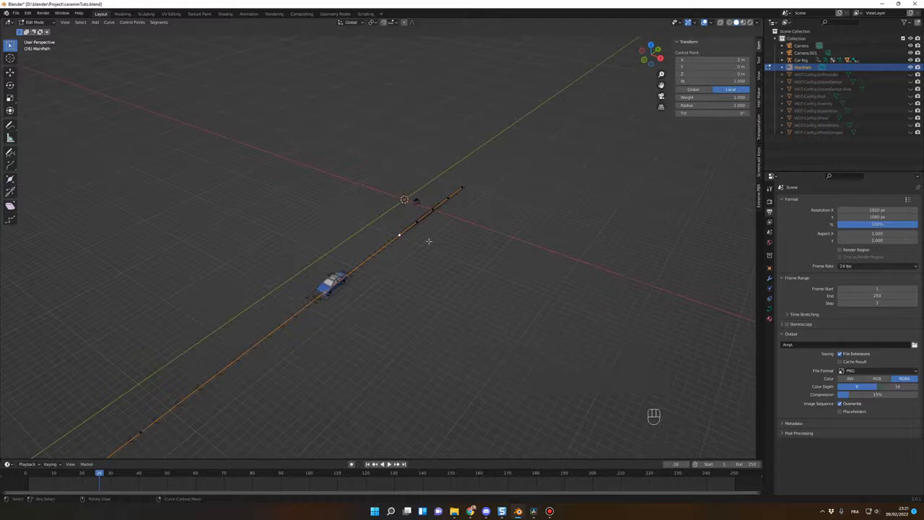
# Move the selected control point forward along Y to the car, then shift it along X to a local Y of about 0.75 m.
pyautogui.press('g')
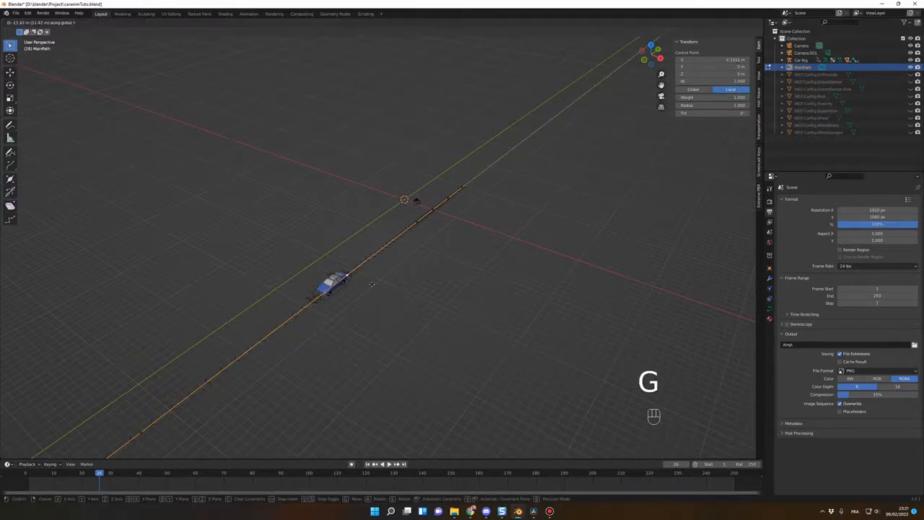
pyautogui.click(361, 292)
pyautogui.press('g')
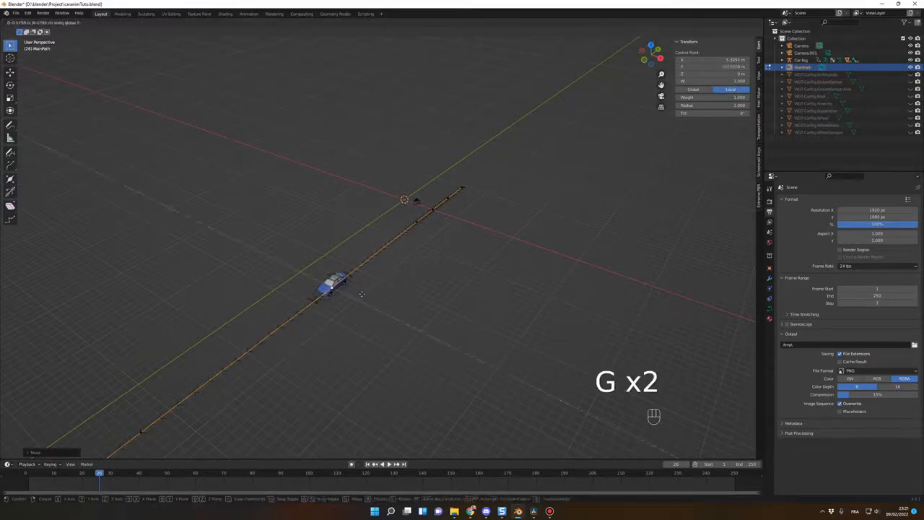
pyautogui.click(380, 308)
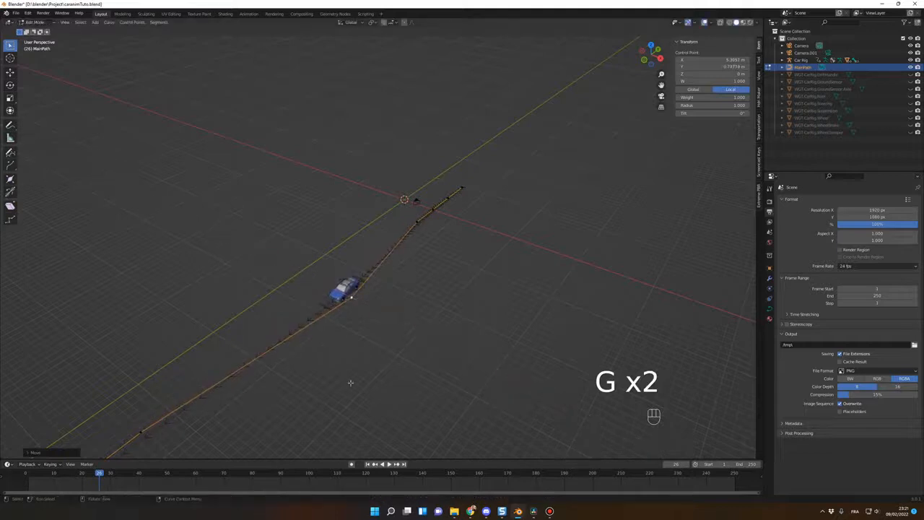
# Play the animation twice from frame 1 to check how the car takes the new bend.
pyautogui.moveTo(72, 480); pyautogui.dragTo(29, 478)
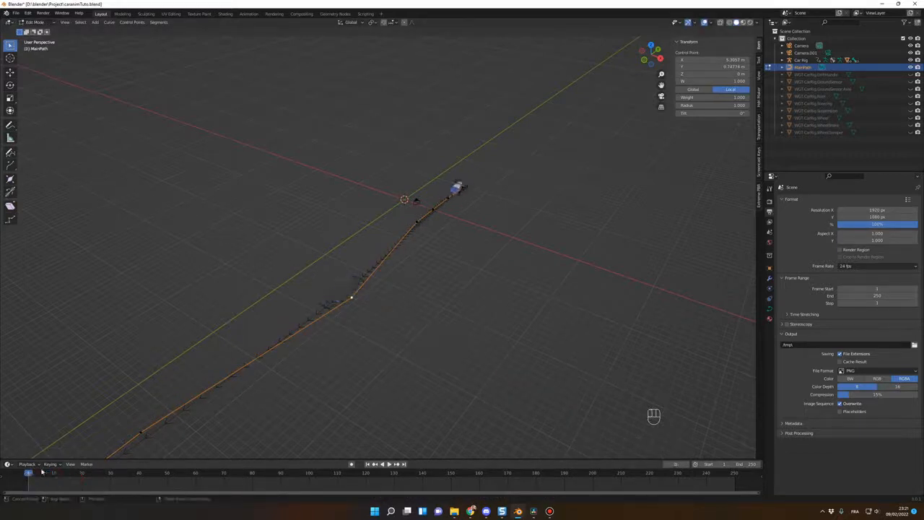
pyautogui.press('space')
pyautogui.press('space')
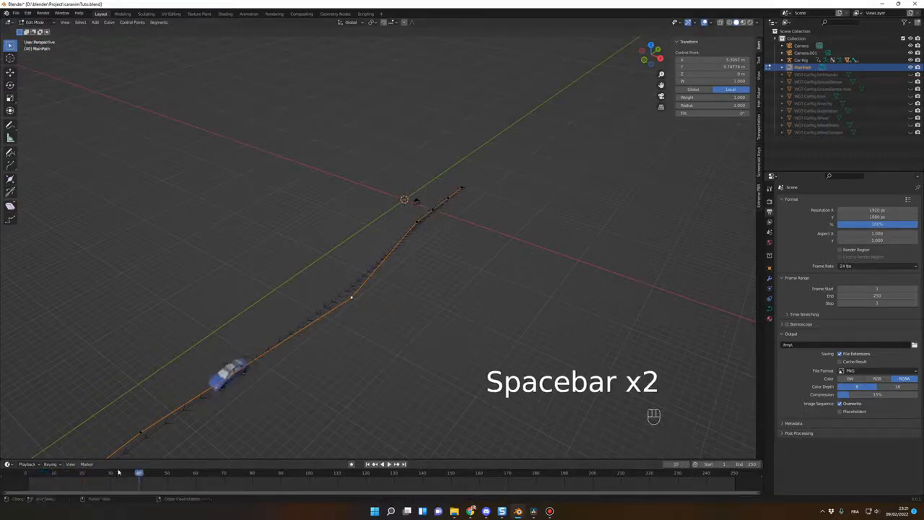
pyautogui.click(39, 474)
pyautogui.moveTo(39, 474); pyautogui.dragTo(29, 475)
pyautogui.press('space')
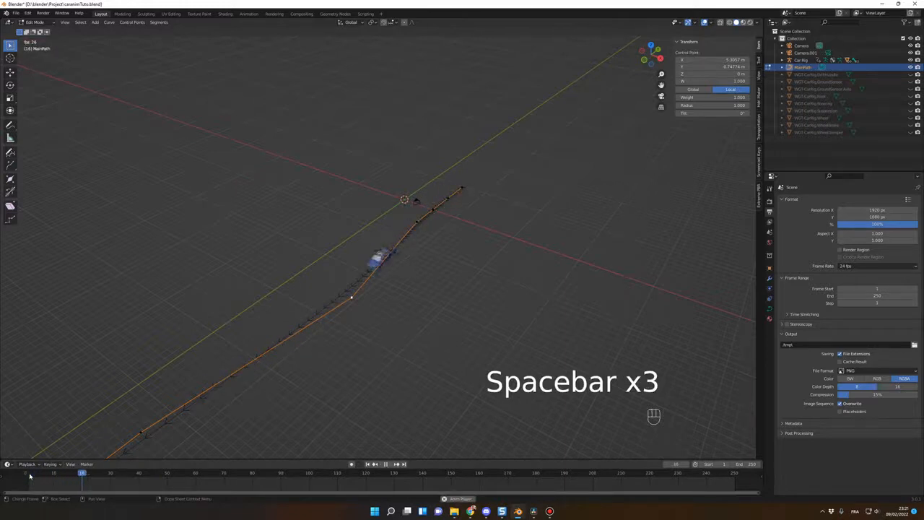
pyautogui.press('space')
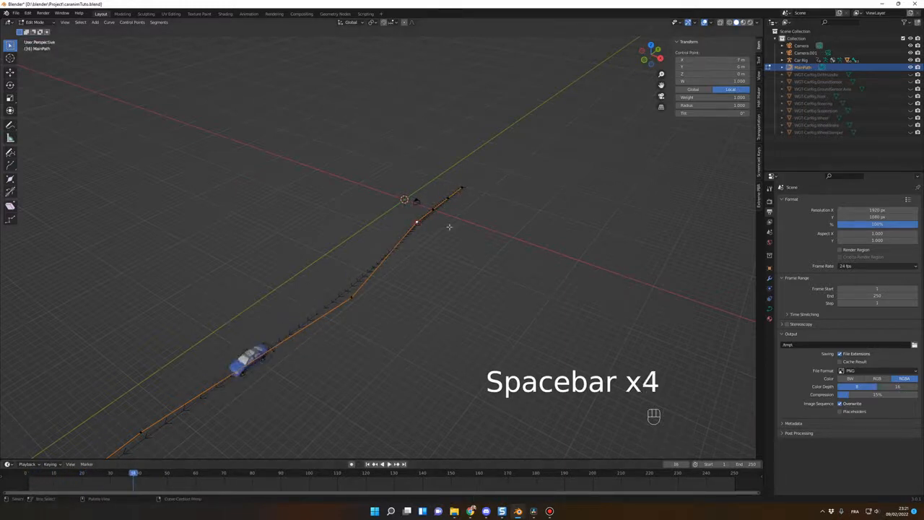
# Shift the control point just before the bend slightly along the X axis and replay the animation from the start.
pyautogui.press('g')
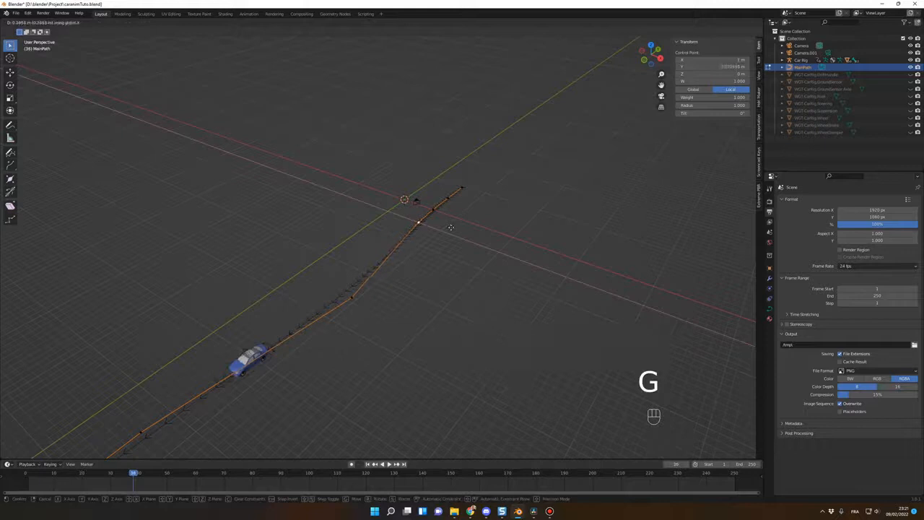
pyautogui.click(452, 228)
pyautogui.moveTo(112, 475); pyautogui.dragTo(36, 473)
pyautogui.press('space')
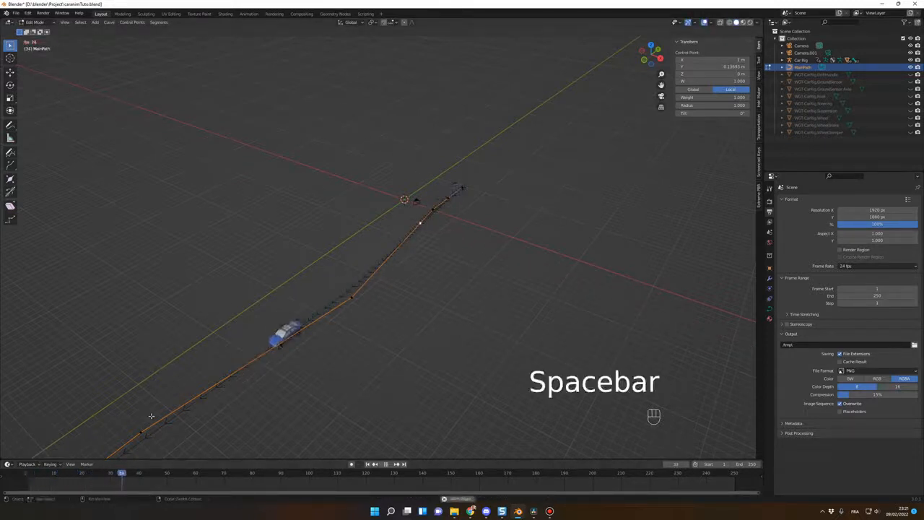
pyautogui.press('space')
# Move the next control point ahead of the car along the X axis, opposite to the first bend, towards the green axis line.
pyautogui.scroll(-4, 282, 402)
pyautogui.keyDown('shift'); pyautogui.moveTo(316, 376); pyautogui.dragTo(456, 303, button='middle'); pyautogui.keyUp('shift')
pyautogui.click(384, 242)
pyautogui.press('g')
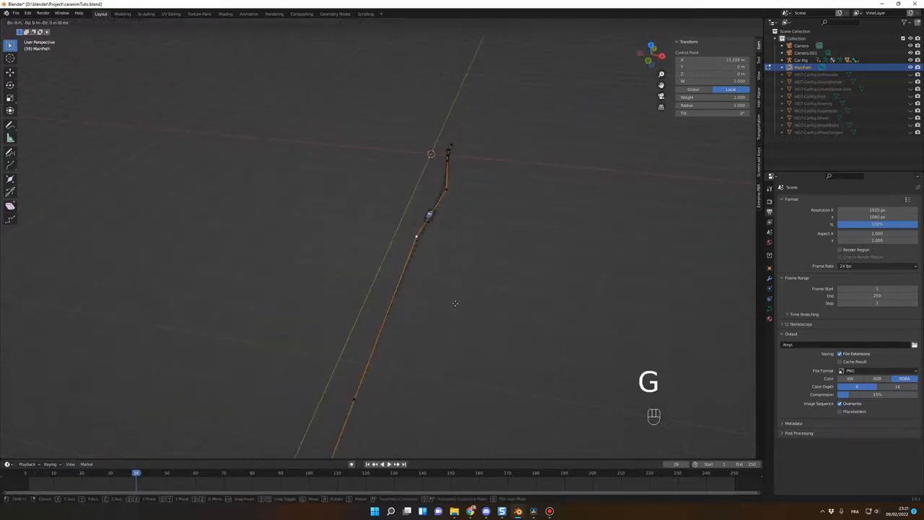
pyautogui.press('x')
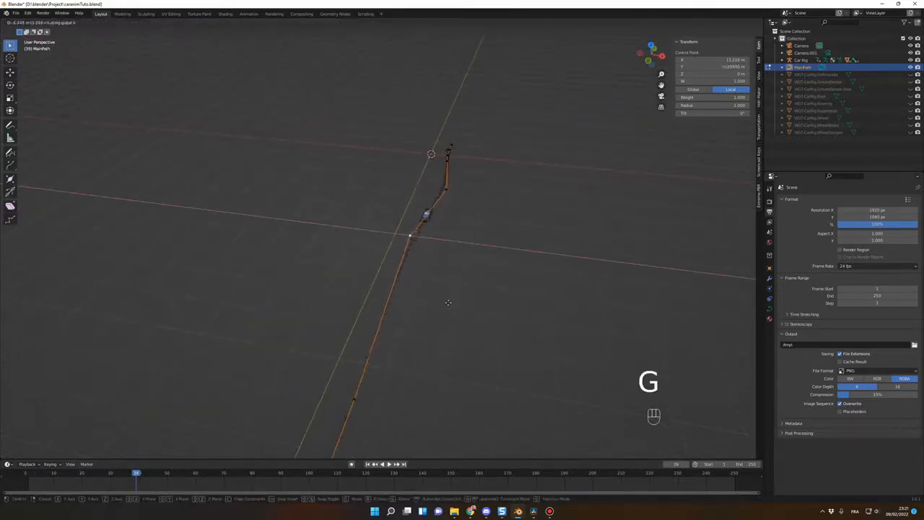
pyautogui.click(447, 301)
# Move the following control point along the X axis, away from the green axis line, to form another bend.
pyautogui.moveTo(447, 302); pyautogui.dragTo(449, 342, button='middle')
pyautogui.click(368, 330)
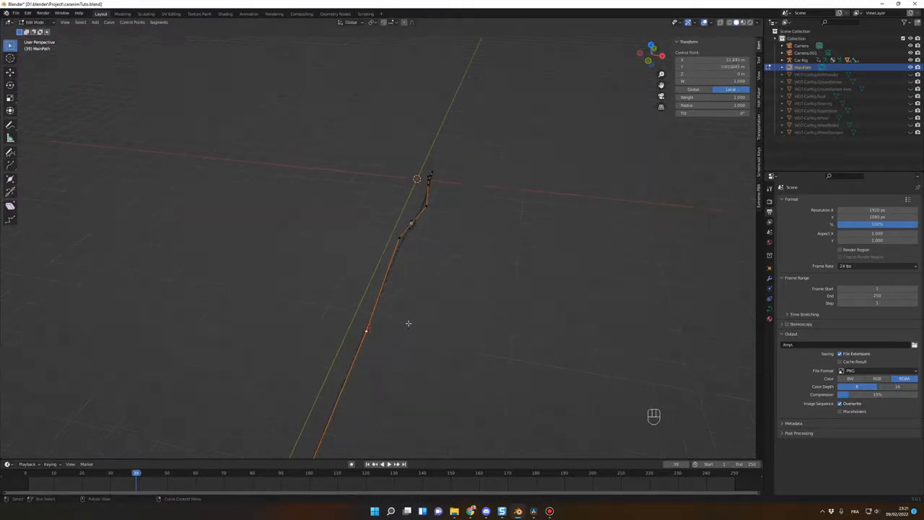
pyautogui.press('g')
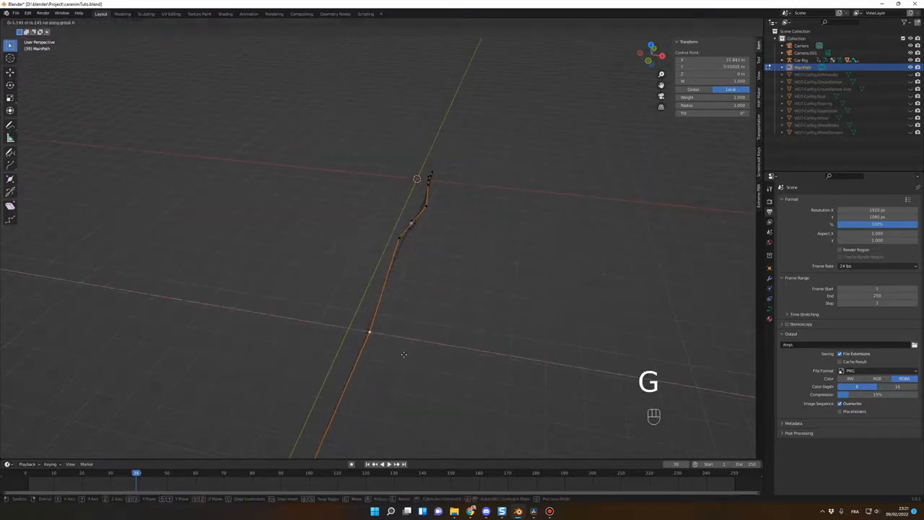
pyautogui.press('x')
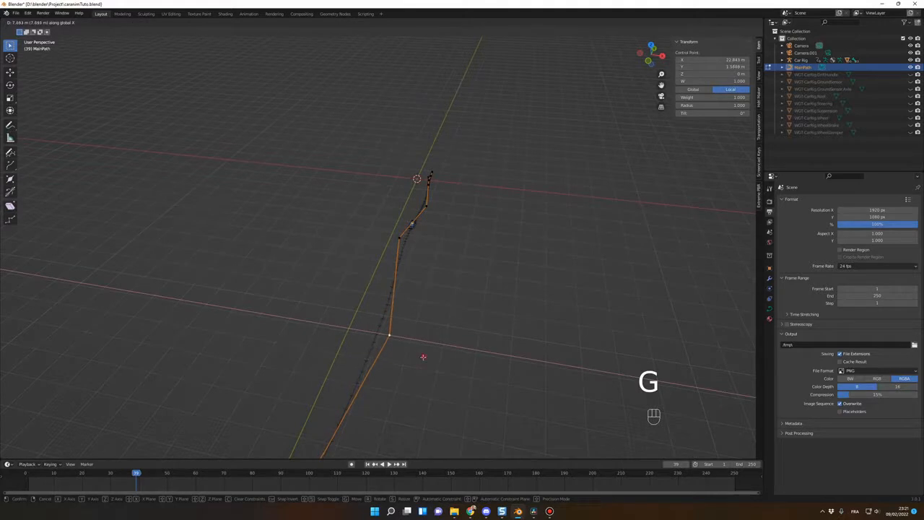
pyautogui.click(424, 356)
# Play the animation from two viewpoints, the second time from the start, to check how the car follows the curved path.
pyautogui.moveTo(424, 356); pyautogui.dragTo(324, 348, button='middle')
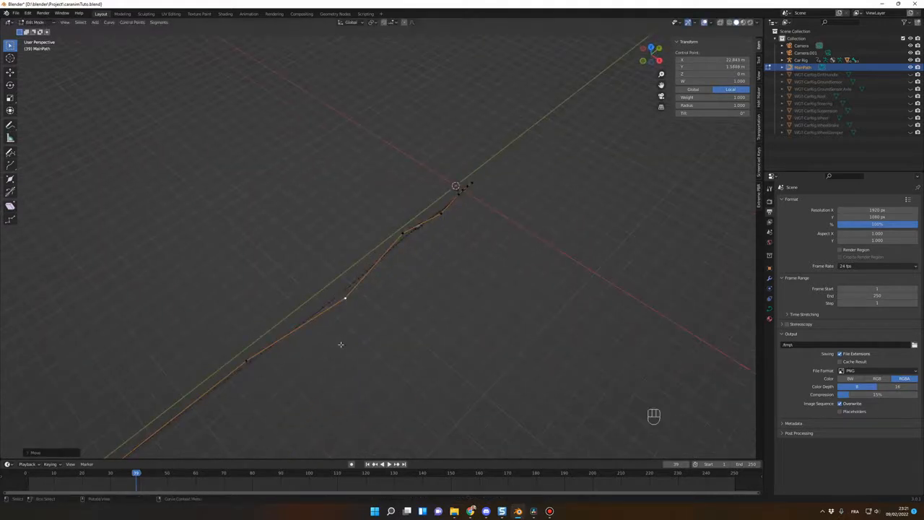
pyautogui.moveTo(387, 338); pyautogui.dragTo(283, 384, button='middle')
pyautogui.scroll(7, 371, 322)
pyautogui.press('space')
pyautogui.press('space')
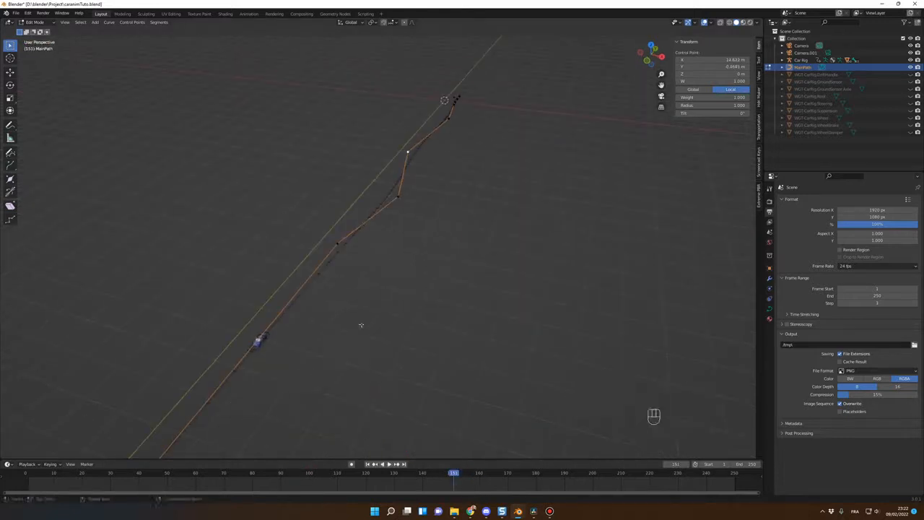
pyautogui.moveTo(453, 241); pyautogui.dragTo(400, 433, button='middle')
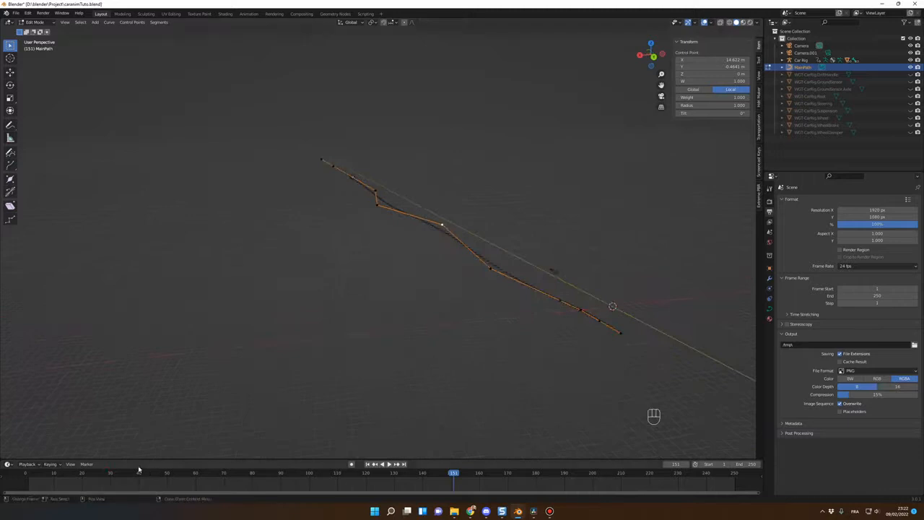
pyautogui.moveTo(140, 470); pyautogui.dragTo(24, 470)
pyautogui.press('space')
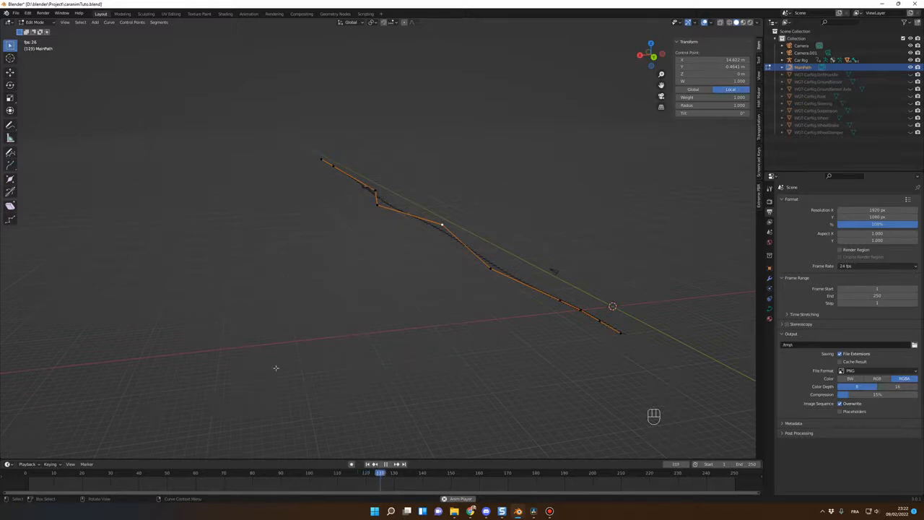
pyautogui.press('space')
# Try to move the outer bend's control point behind the car along the X axis across the path.
pyautogui.moveTo(275, 367); pyautogui.dragTo(401, 262, button='middle')
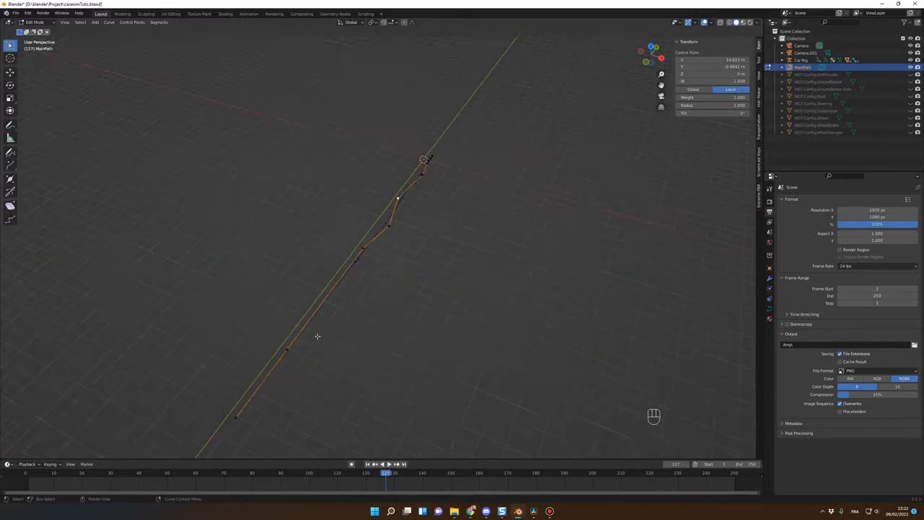
pyautogui.moveTo(317, 336); pyautogui.dragTo(326, 333, button='middle')
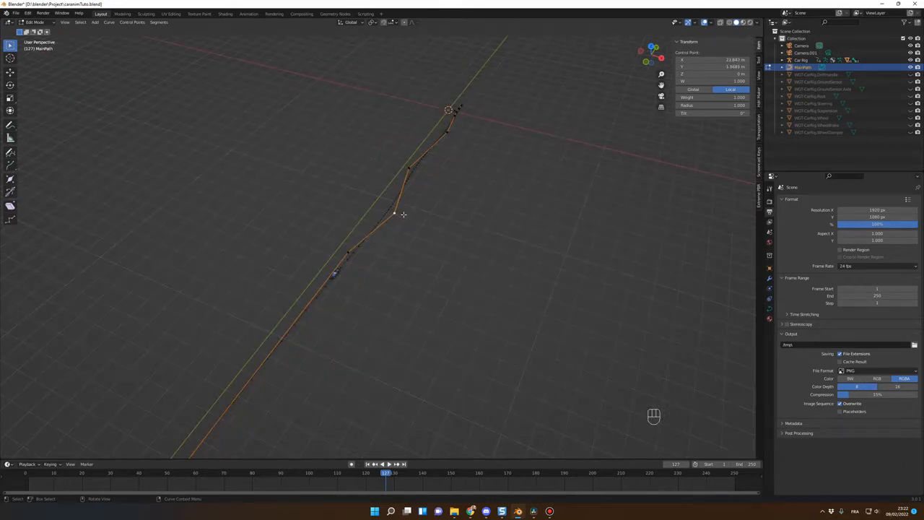
pyautogui.press('g')
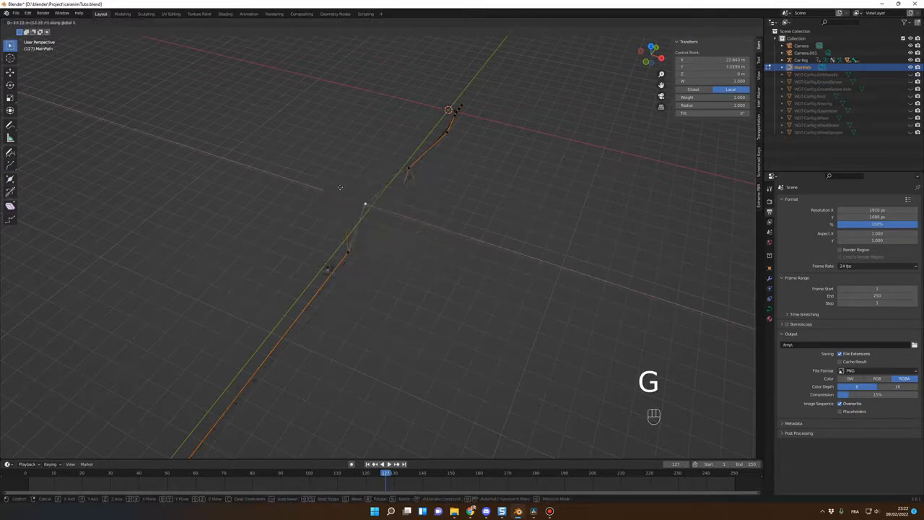
pyautogui.click(424, 236)
pyautogui.moveTo(443, 269); pyautogui.dragTo(396, 241, button='middle')
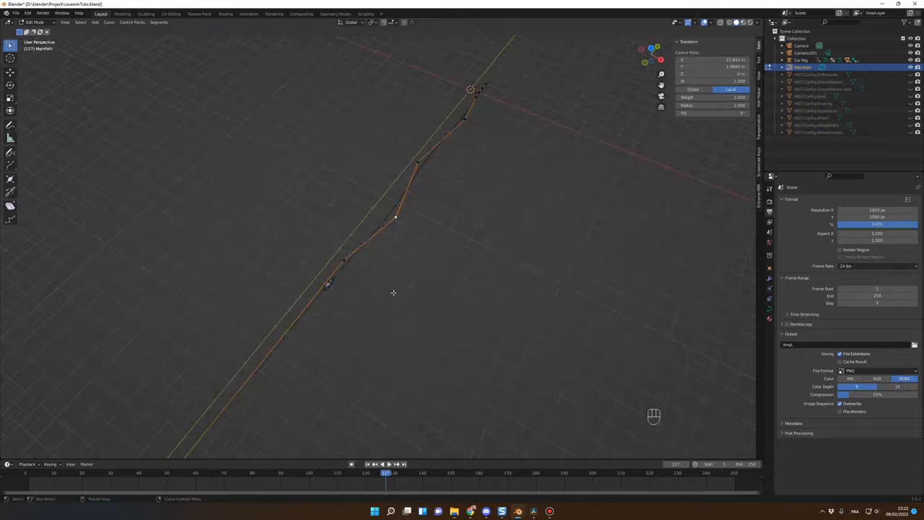
pyautogui.moveTo(392, 291); pyautogui.dragTo(373, 268, button='middle')
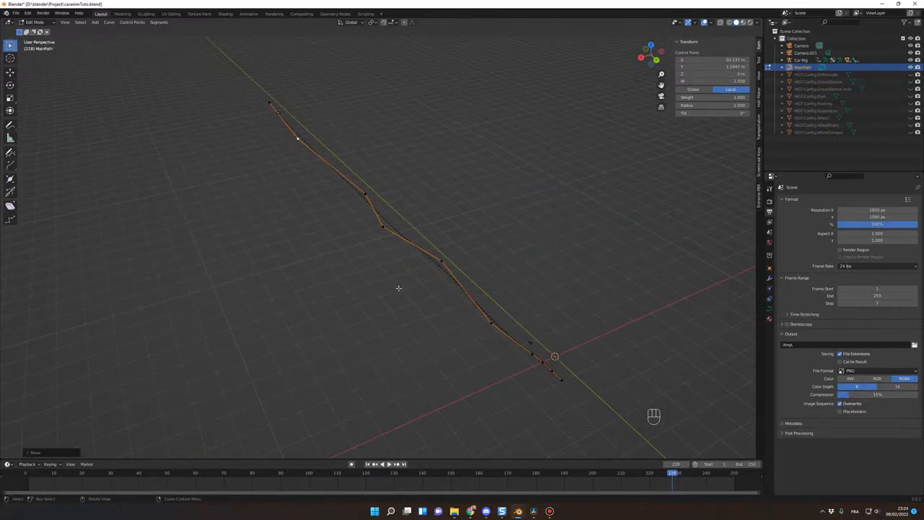
pyautogui.moveTo(396, 287)
pyautogui.mouseDown(button='middle')
pyautogui.moveTo(376, 284)
pyautogui.moveTo(422, 250)
pyautogui.moveTo(408, 291)
pyautogui.mouseUp(button='middle')
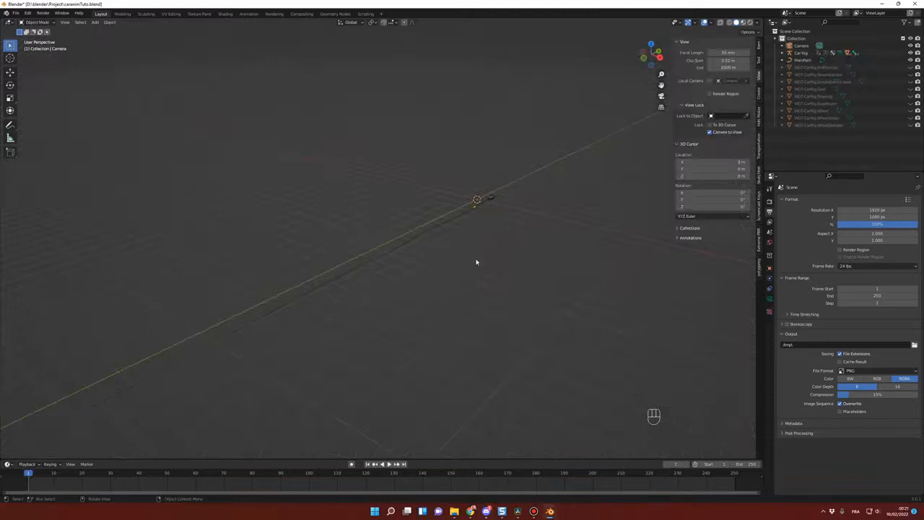
# Align the camera to a view of the car from behind, framing the whole car.
pyautogui.moveTo(475, 262); pyautogui.dragTo(427, 268, button='middle')
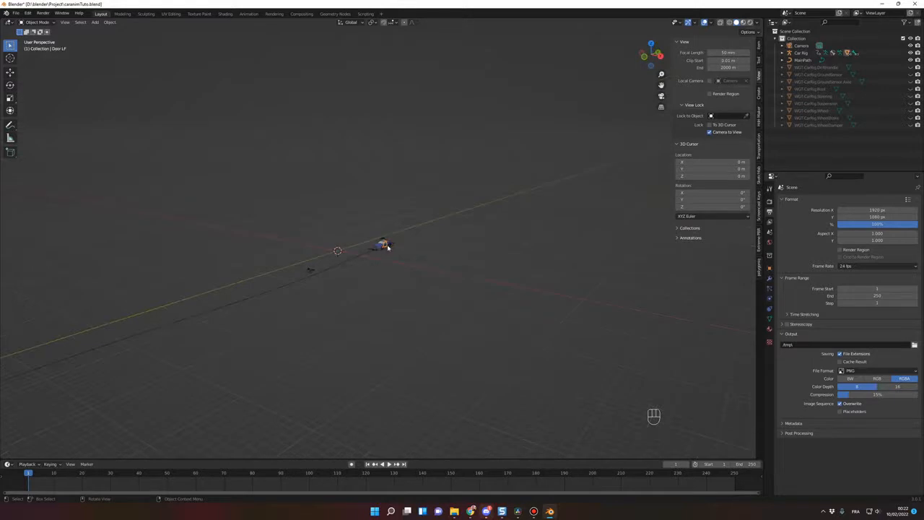
pyautogui.click(387, 247)
pyautogui.press('KP_Decimal')
pyautogui.moveTo(456, 224); pyautogui.dragTo(340, 220, button='middle')
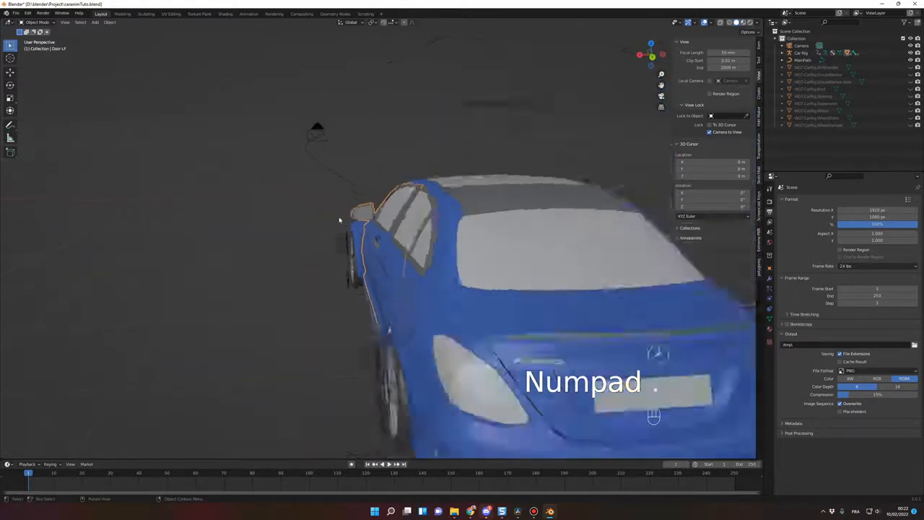
pyautogui.scroll(-6, 341, 218)
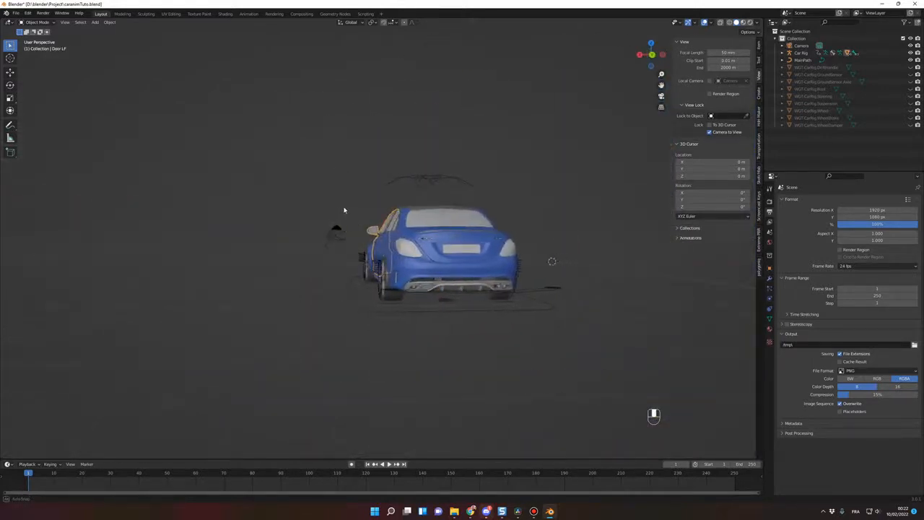
pyautogui.click(801, 47)
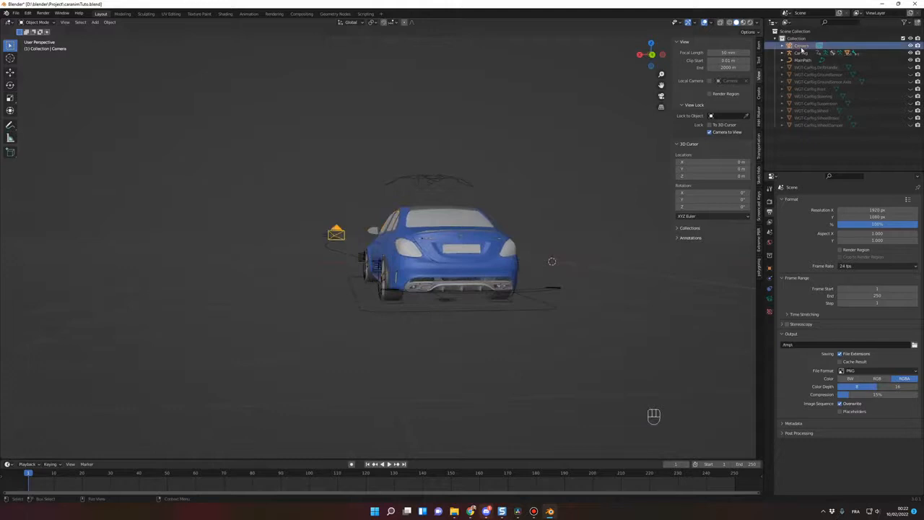
pyautogui.moveTo(563, 173); pyautogui.dragTo(566, 174, button='middle')
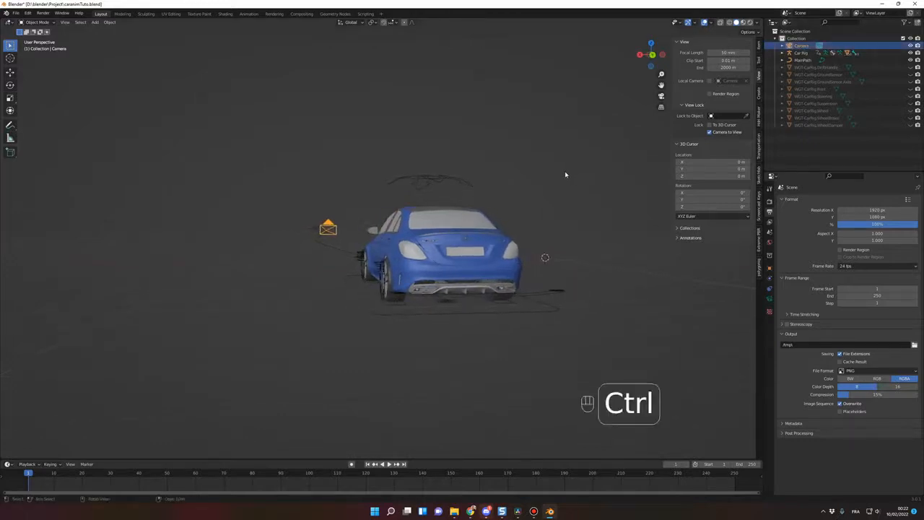
pyautogui.press('ctrl+alt+KP_0')
pyautogui.moveTo(530, 230)
pyautogui.mouseDown(button='middle')
pyautogui.moveTo(515, 223)
pyautogui.moveTo(524, 239)
pyautogui.mouseUp(button='middle')
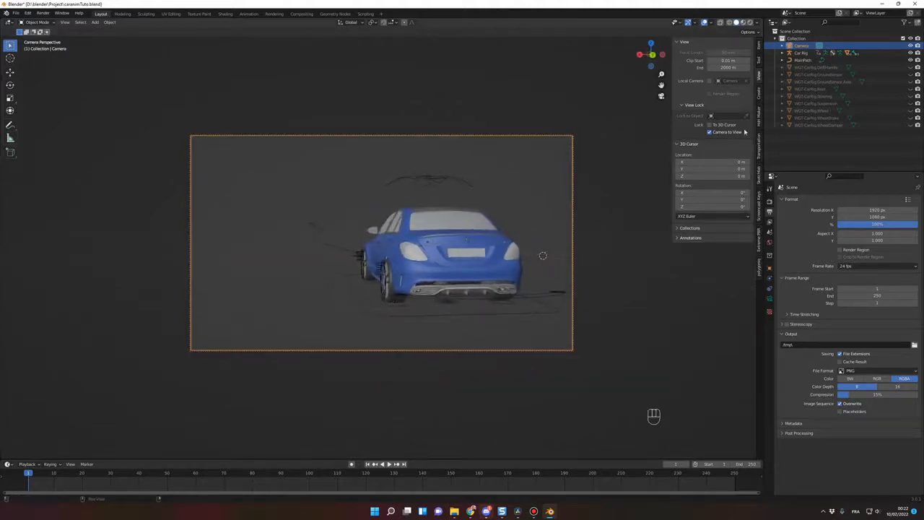
# Lock the camera to the view and adjust the shot of the car's rear from within the camera.
pyautogui.click(759, 95)
pyautogui.click(760, 84)
pyautogui.click(759, 78)
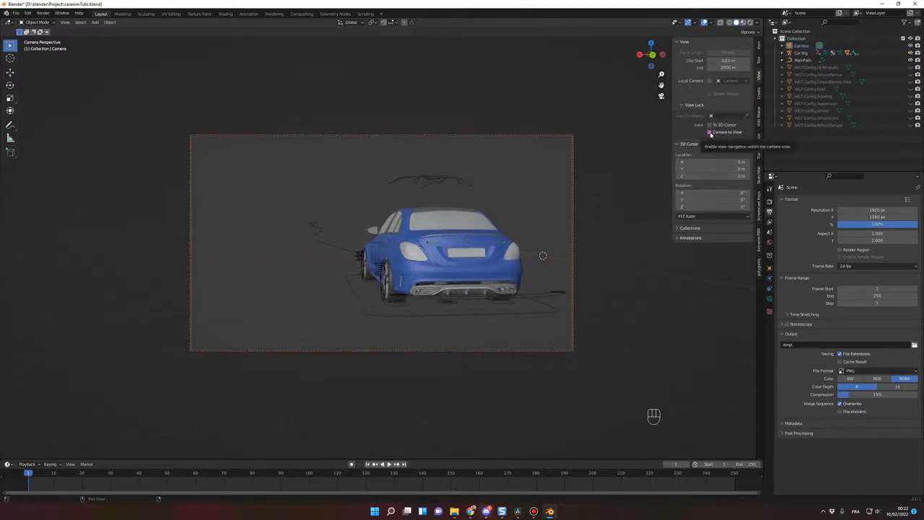
pyautogui.moveTo(576, 214)
pyautogui.mouseDown(button='middle')
pyautogui.moveTo(570, 227)
pyautogui.moveTo(598, 212)
pyautogui.moveTo(572, 208)
pyautogui.moveTo(585, 224)
pyautogui.mouseUp(button='middle')
pyautogui.press('KP_0')
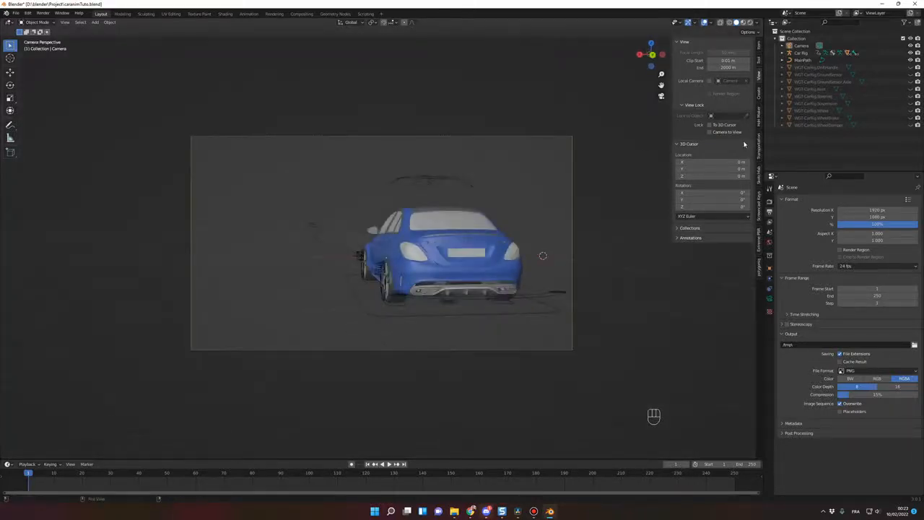
pyautogui.click(709, 132)
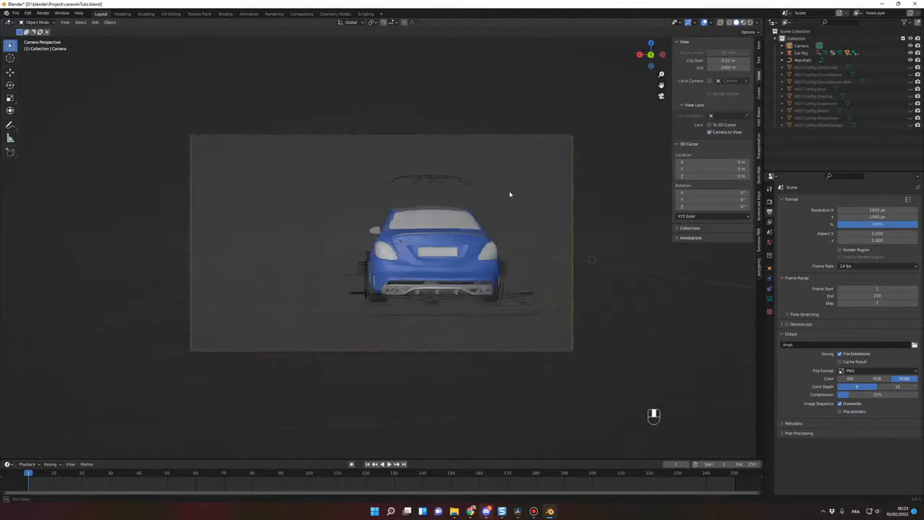
pyautogui.moveTo(509, 190)
pyautogui.mouseDown(button='middle')
pyautogui.moveTo(491, 188)
pyautogui.moveTo(518, 189)
pyautogui.mouseUp(button='middle')
# Keyframe the camera's location, rotation and scale at frame 1.
pyautogui.click(800, 45)
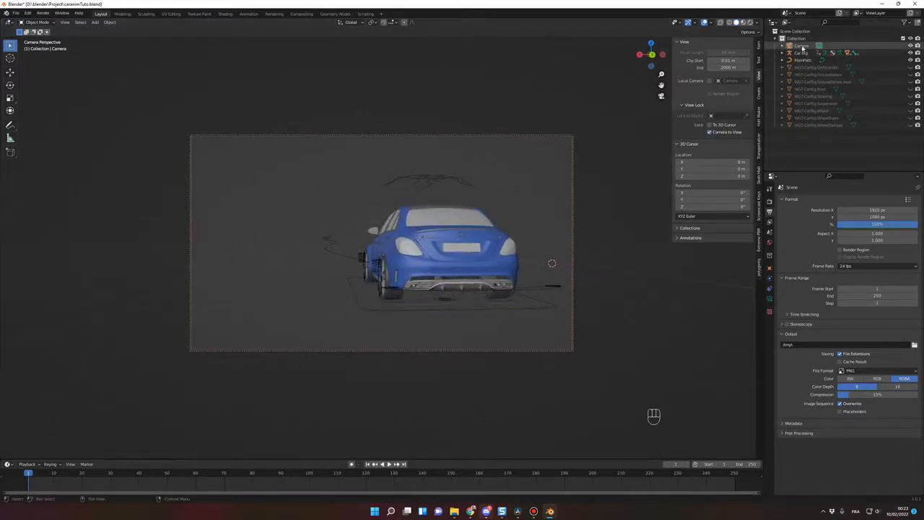
pyautogui.press('space')
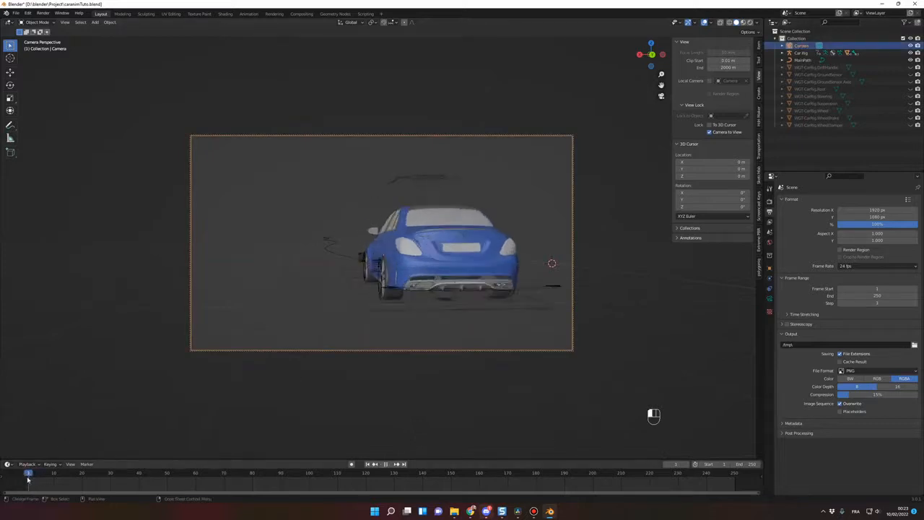
pyautogui.press('i')
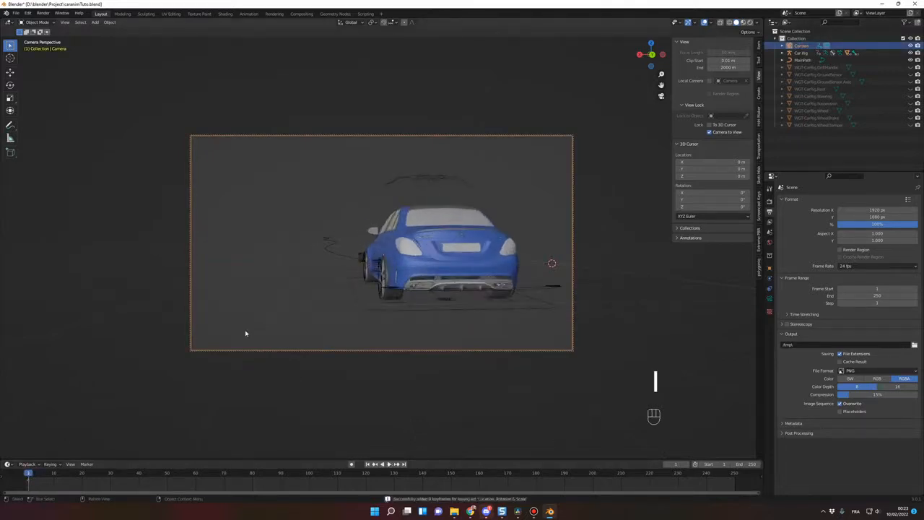
# At frame 250, align the camera to a closer view behind the car and keyframe it.
pyautogui.press('KP_0')
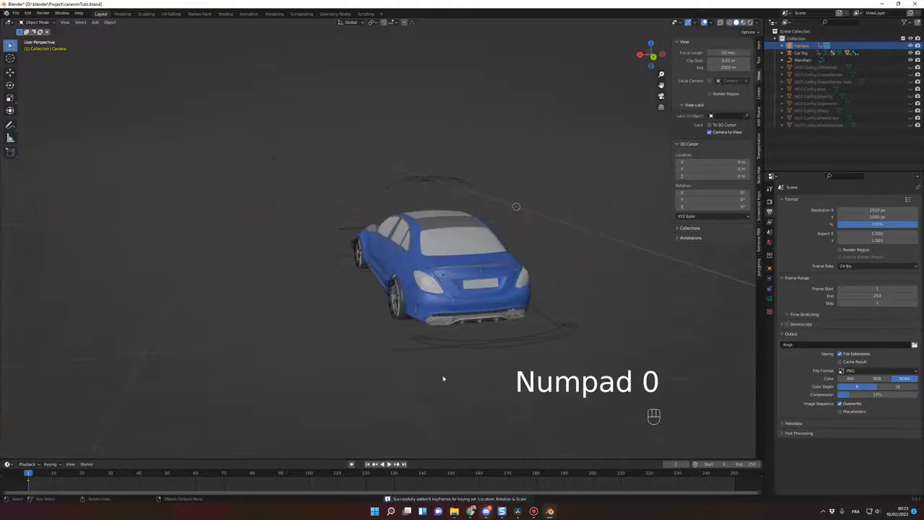
pyautogui.moveTo(664, 477); pyautogui.dragTo(734, 476)
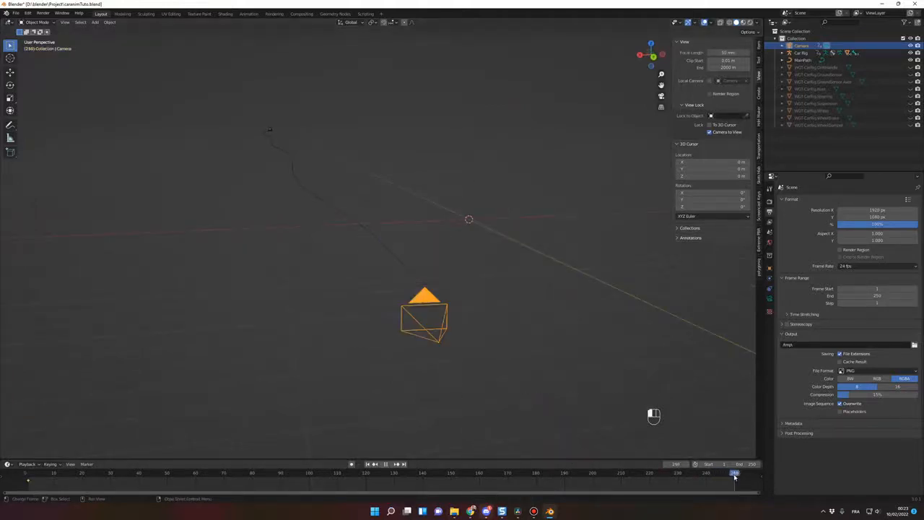
pyautogui.click(271, 131)
pyautogui.press('KP_Decimal')
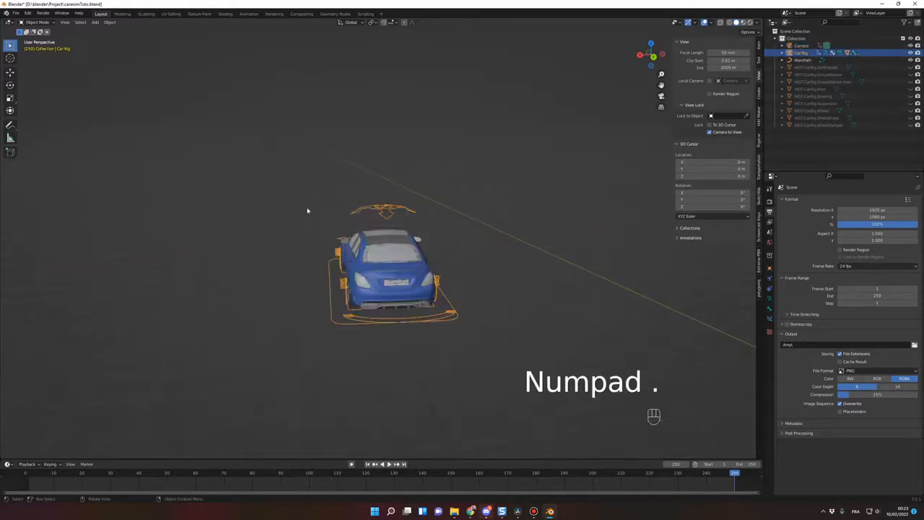
pyautogui.scroll(4, 345, 230)
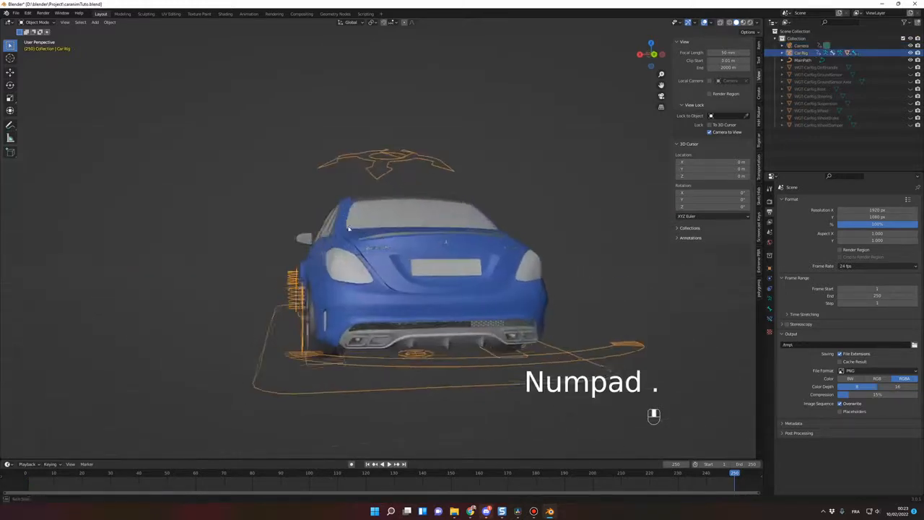
pyautogui.scroll(-2, 351, 228)
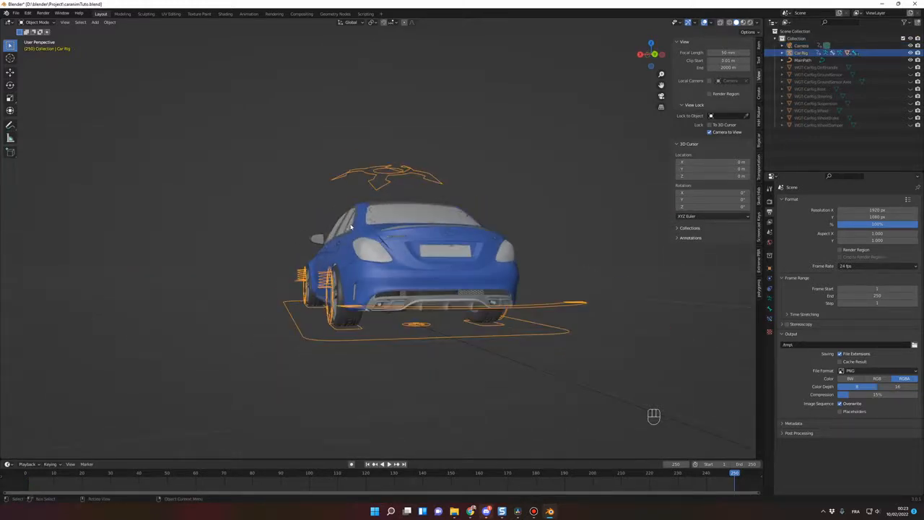
pyautogui.press('ctrl+alt+KP_0')
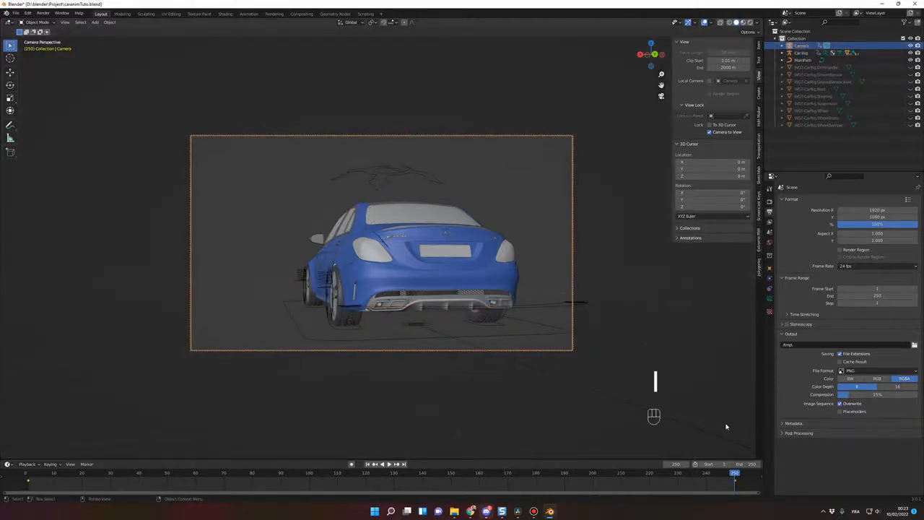
# Keyframe the camera's location, rotation and scale at frame 250.
pyautogui.press('i')
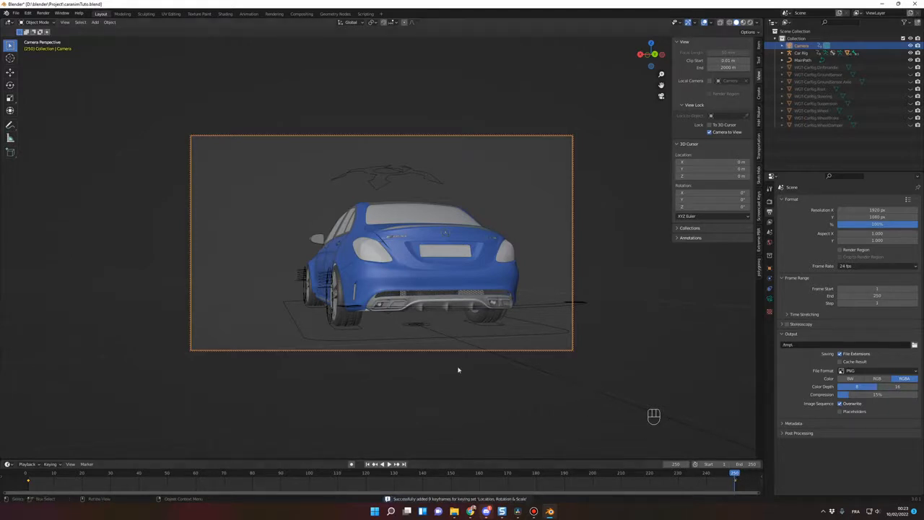
pyautogui.press('KP_0')
pyautogui.press('KP_0')
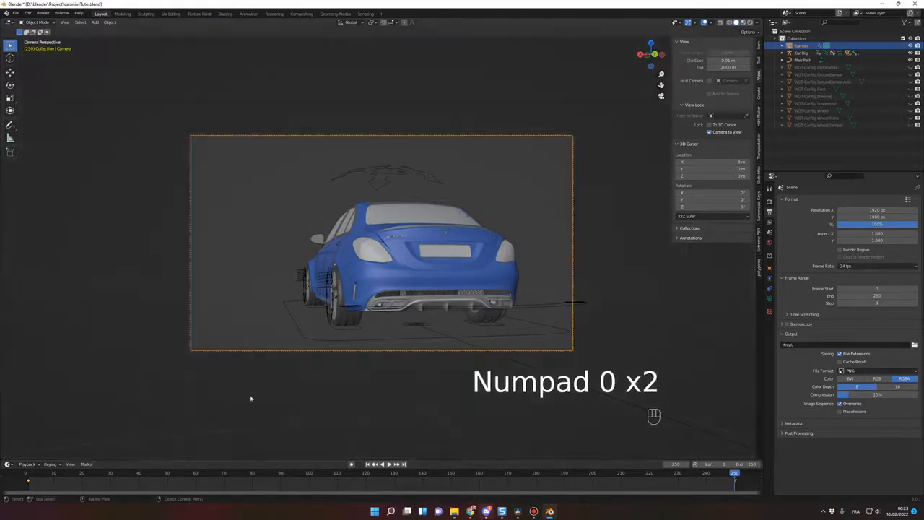
# Play the animation from its start and scrub the early frames to check how the camera follows the car.
pyautogui.moveTo(39, 473); pyautogui.dragTo(26, 474)
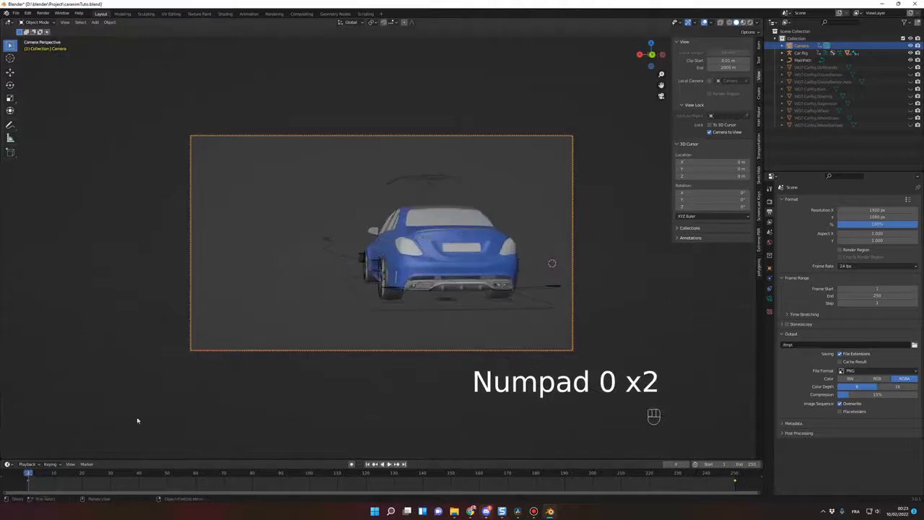
pyautogui.press('space')
pyautogui.press('space')
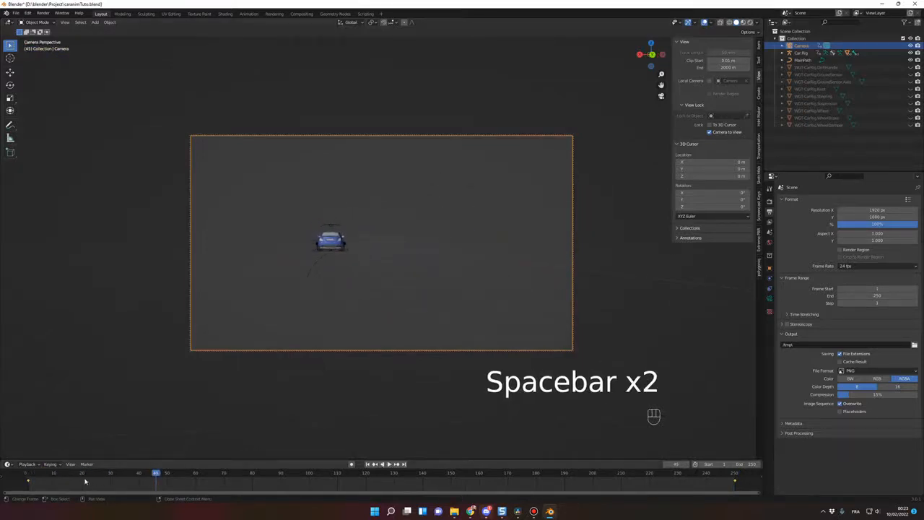
pyautogui.click(50, 473)
pyautogui.moveTo(50, 474); pyautogui.dragTo(58, 473)
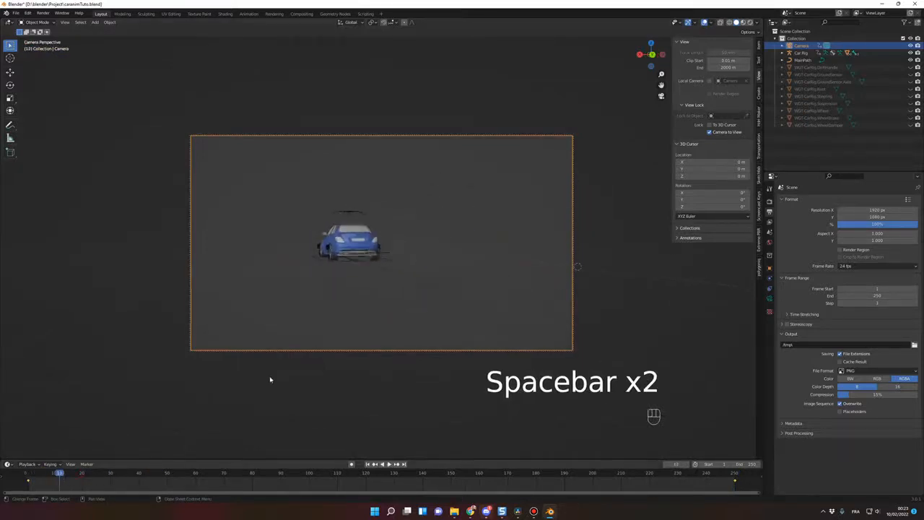
# Set the interpolation mode of the camera keyframes to Linear and play the animation.
pyautogui.rightClick(207, 482)
pyautogui.moveTo(186, 446)
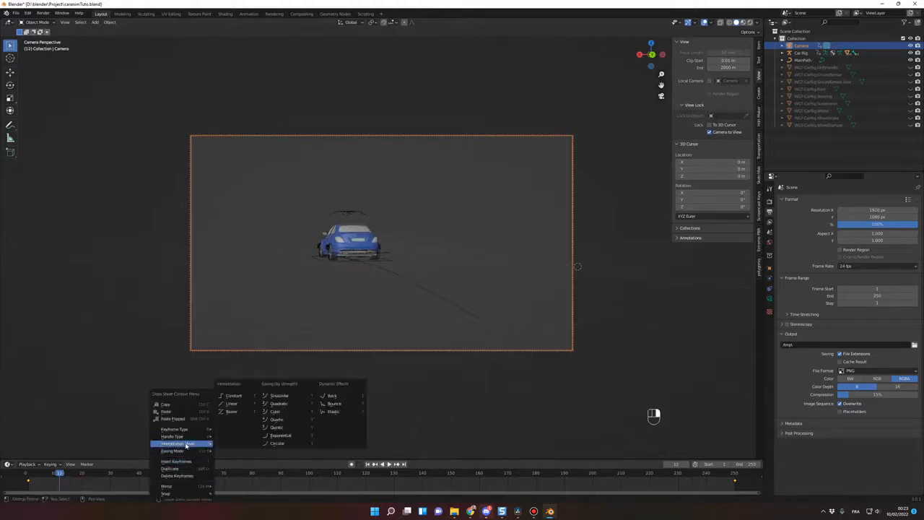
pyautogui.click(232, 396)
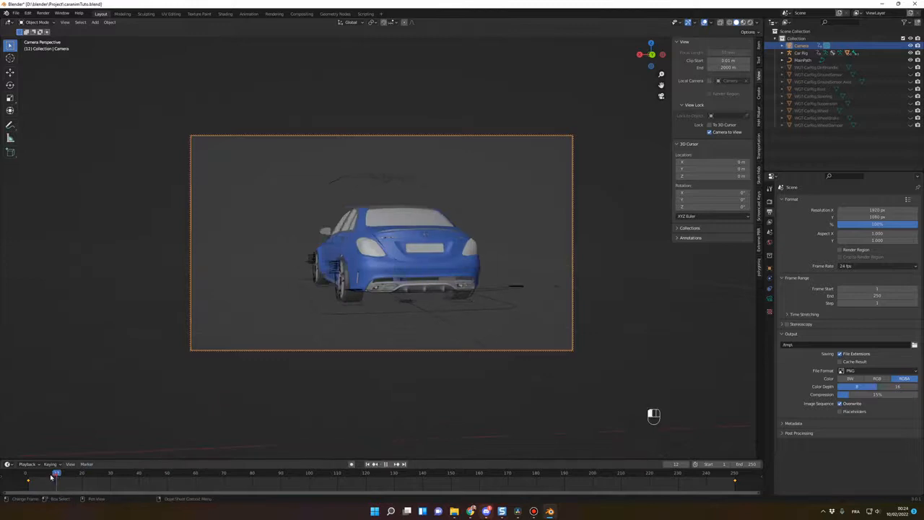
pyautogui.press('space')
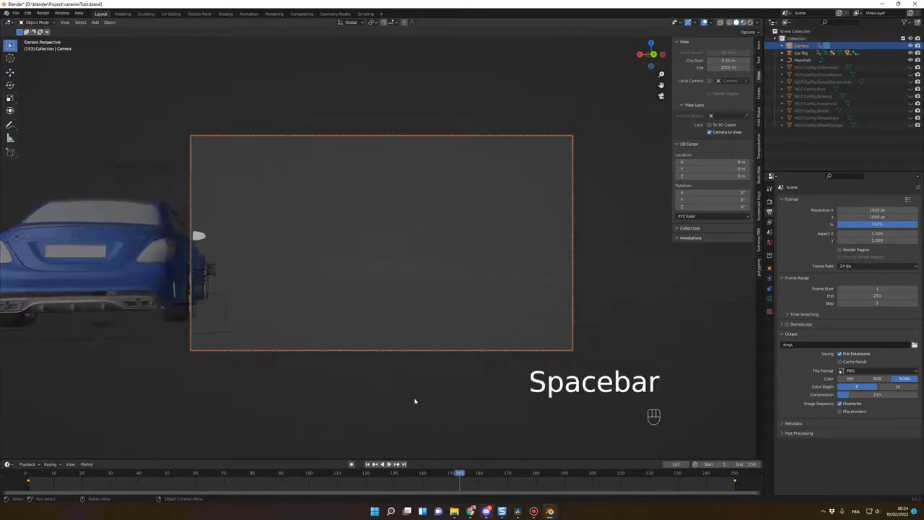
# At frame 250, shift the camera view sideways to the left of the car and keyframe its location, rotation and scale.
pyautogui.press('KP_0')
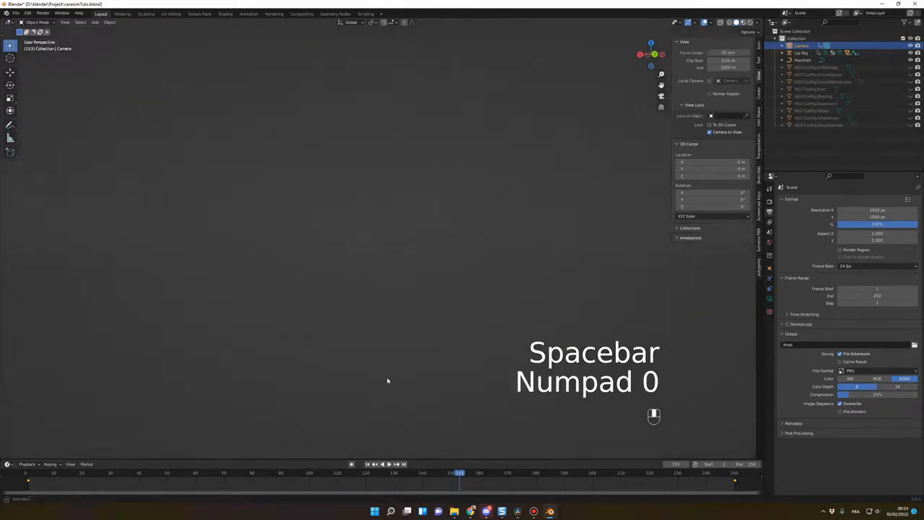
pyautogui.press('KP_0')
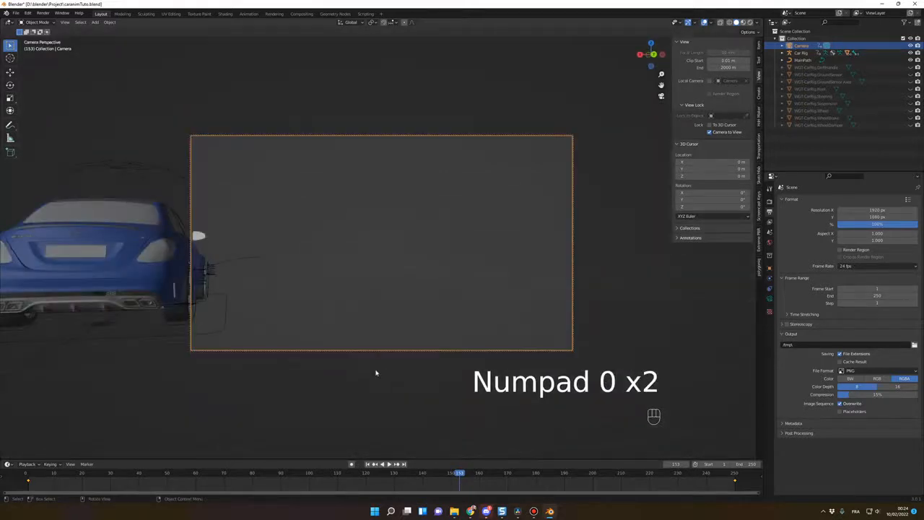
pyautogui.moveTo(730, 475); pyautogui.dragTo(735, 477)
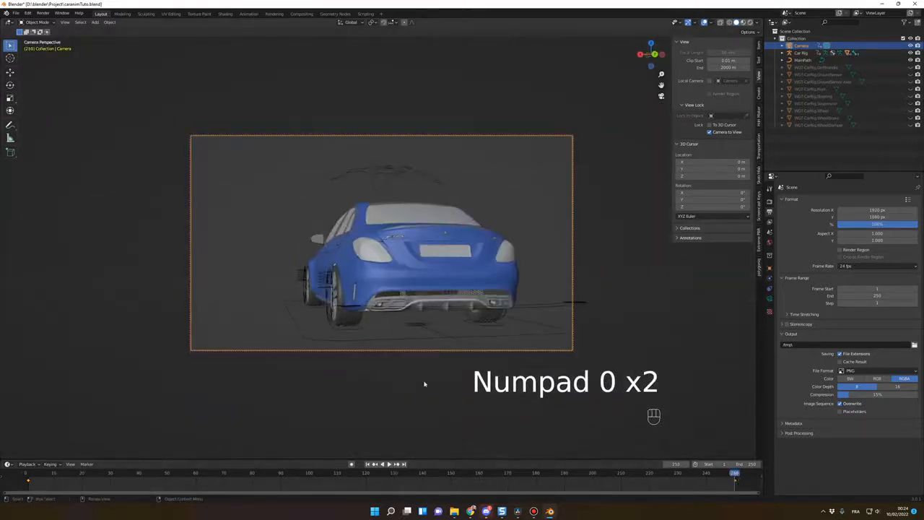
pyautogui.keyDown('shift'); pyautogui.moveTo(331, 383); pyautogui.dragTo(446, 374, button='middle'); pyautogui.keyUp('shift')
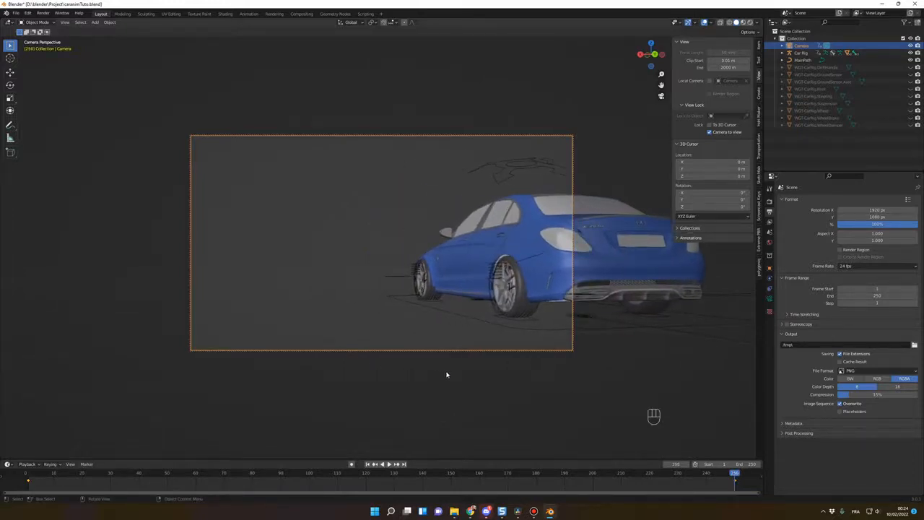
pyautogui.press('i')
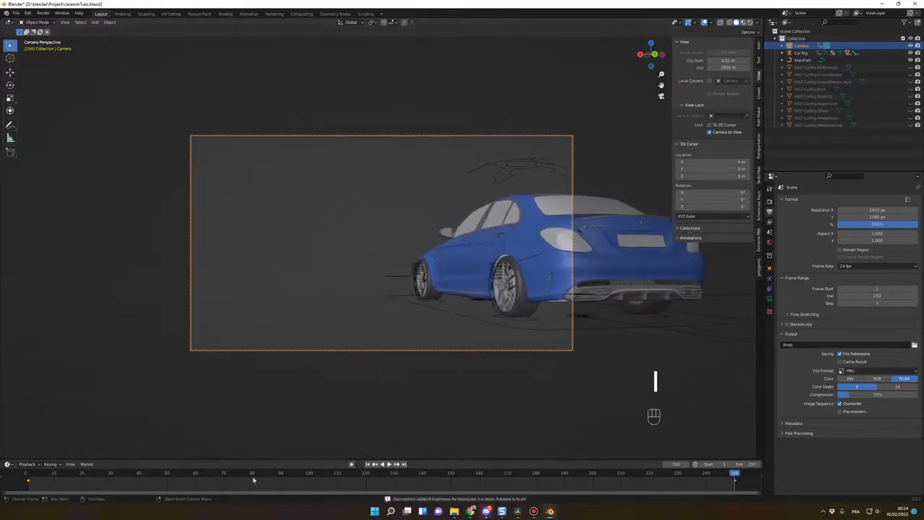
# Play the animation from the start to review the adjusted camera movement.
pyautogui.moveTo(29, 474); pyautogui.dragTo(34, 474)
pyautogui.press('space')
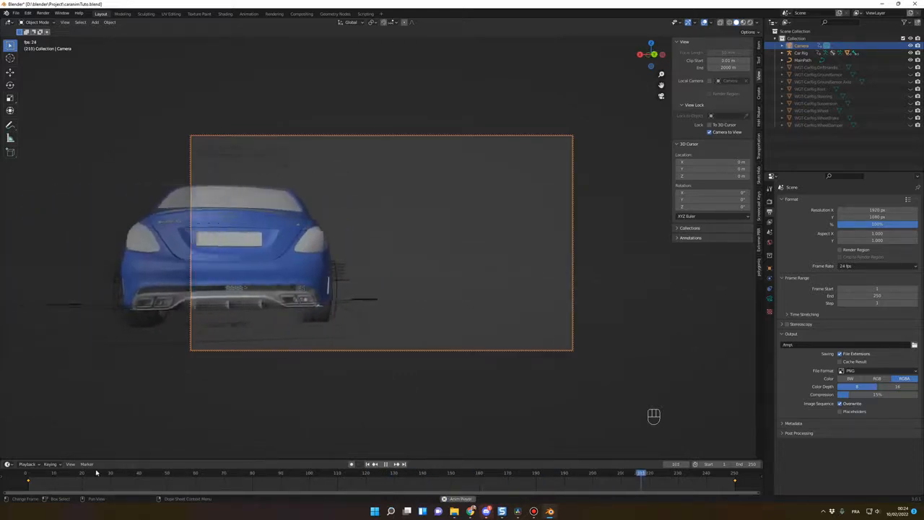
pyautogui.press('Escape')
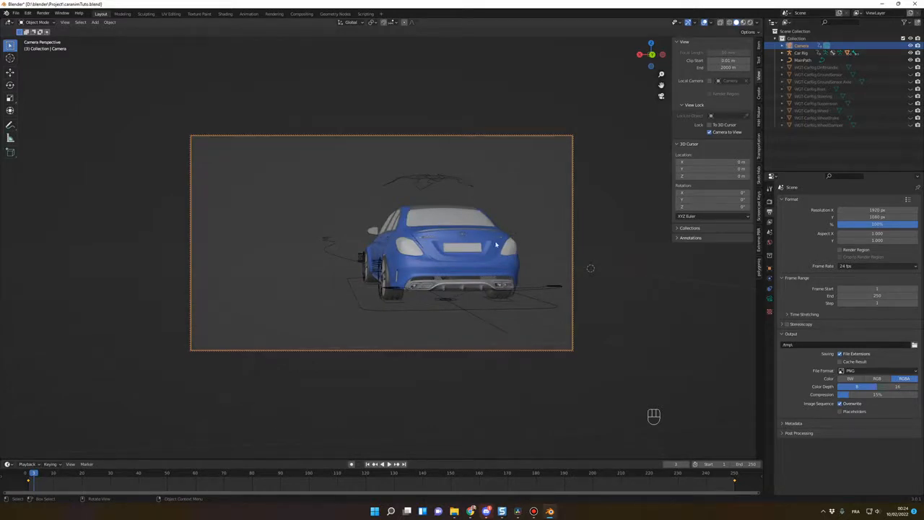
# Select the car rig, split the 3D viewport vertically into two areas and show the camera view in the new one.
pyautogui.click(437, 180)
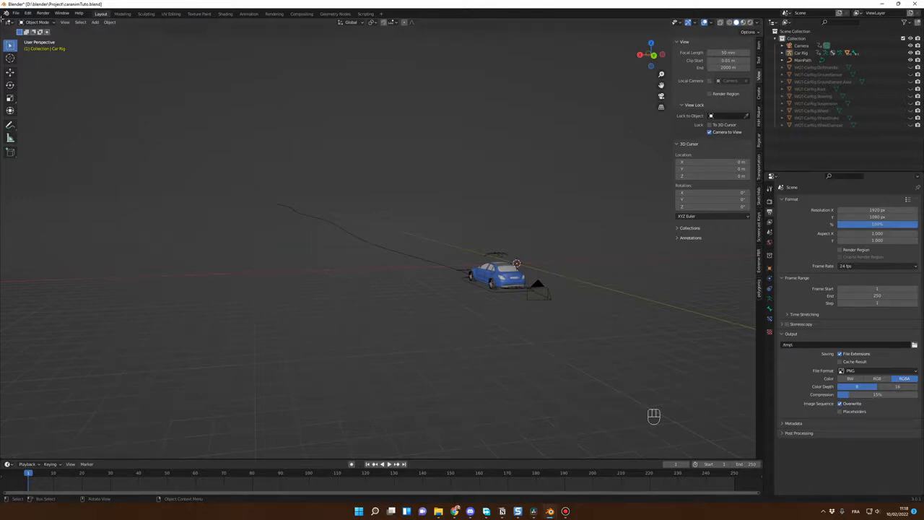
pyautogui.moveTo(3, 18); pyautogui.dragTo(428, 46)
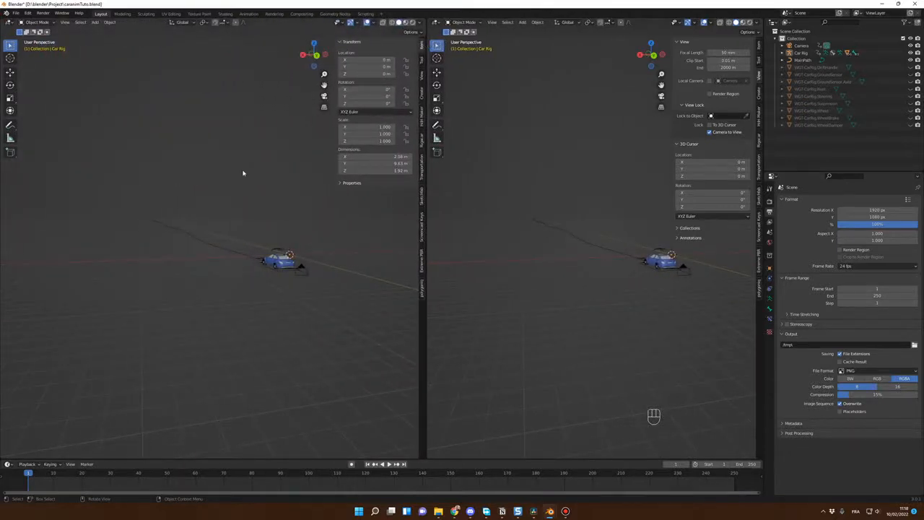
pyautogui.press('KP_0')
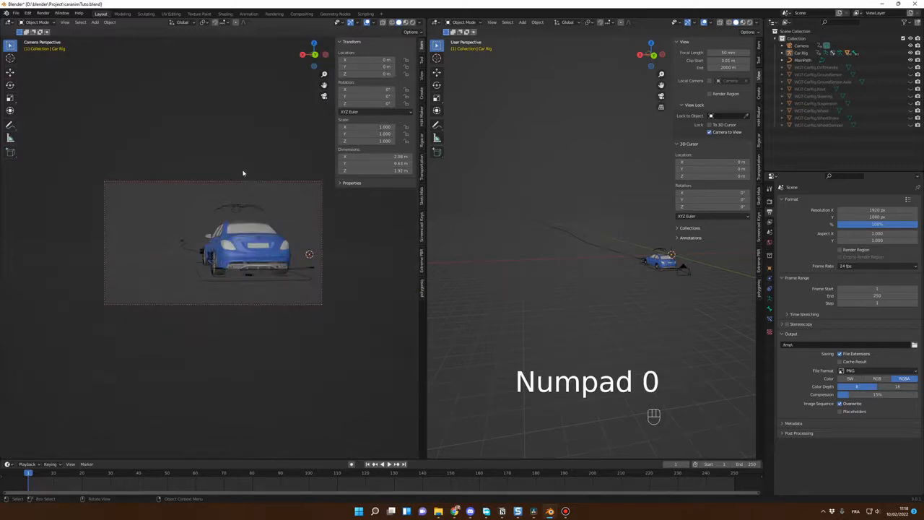
# Hide the sidebar in the camera viewport, enlarge the camera frame and narrow the area to fit it.
pyautogui.click(423, 77)
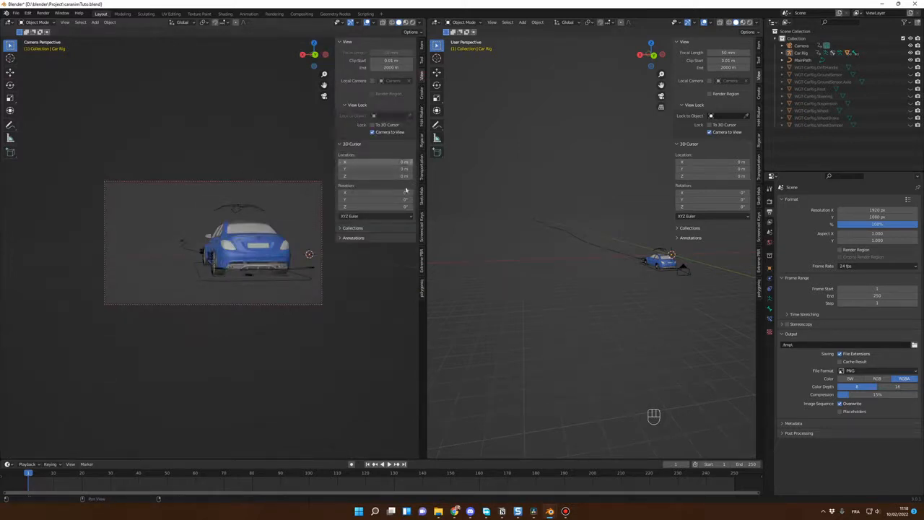
pyautogui.press('n')
pyautogui.press('n')
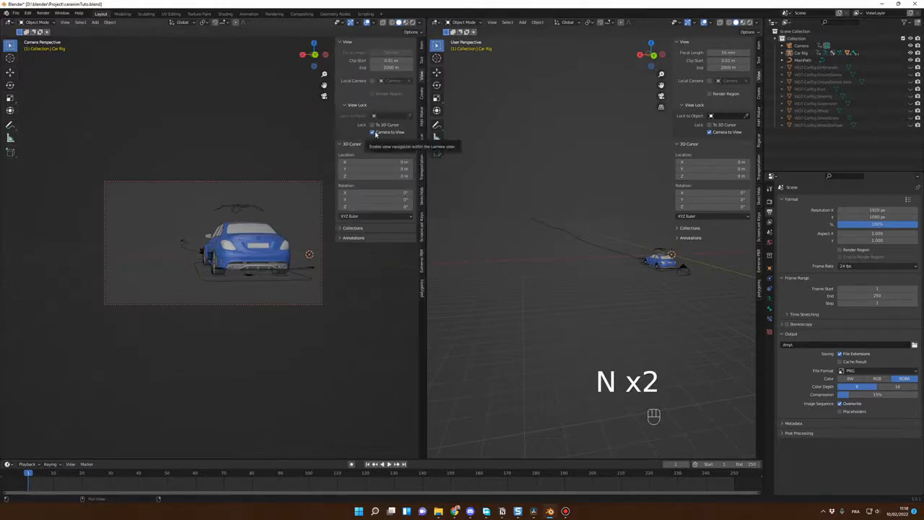
pyautogui.press('n')
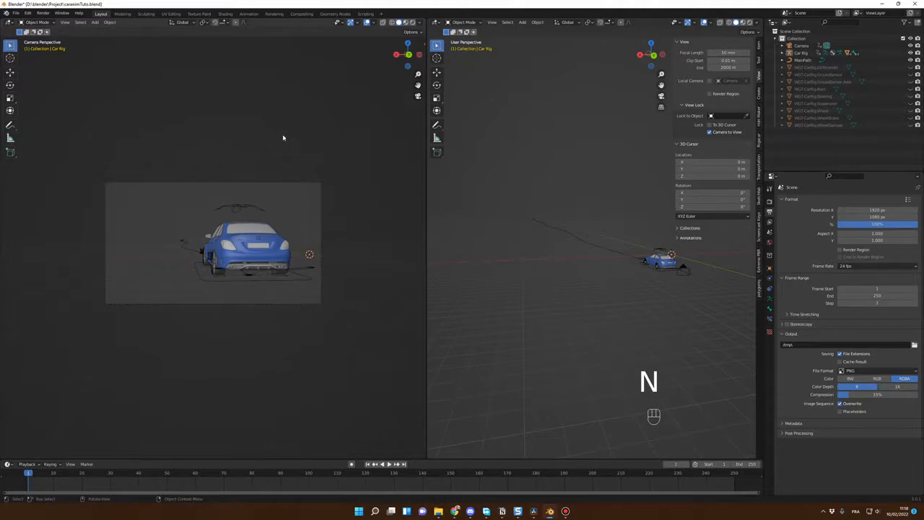
pyautogui.press('KP_Add')
pyautogui.press('KP_Add')
pyautogui.press('KP_Add')
pyautogui.press('KP_Add')
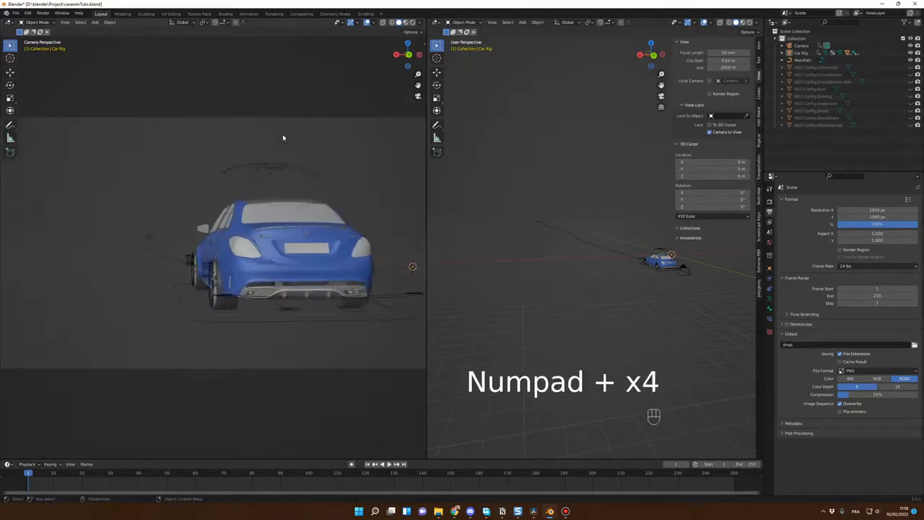
pyautogui.press('KP_Subtract')
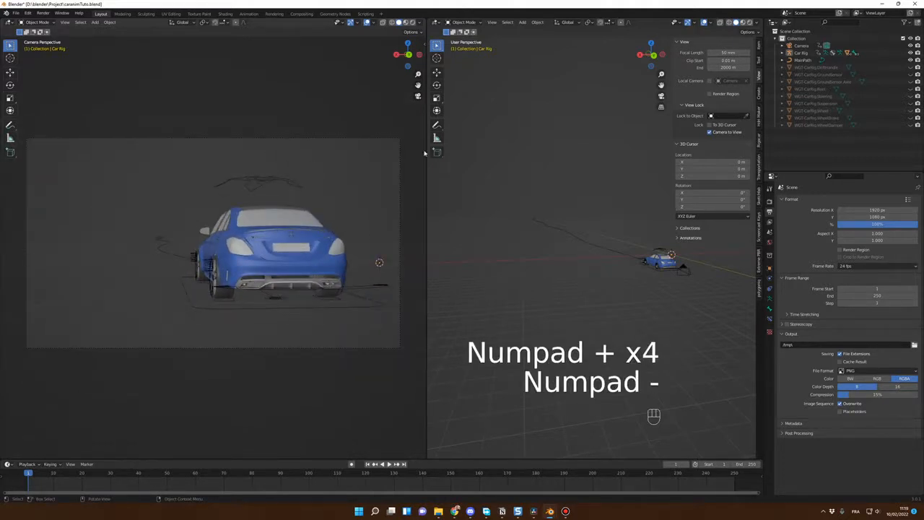
pyautogui.moveTo(424, 153); pyautogui.dragTo(377, 150)
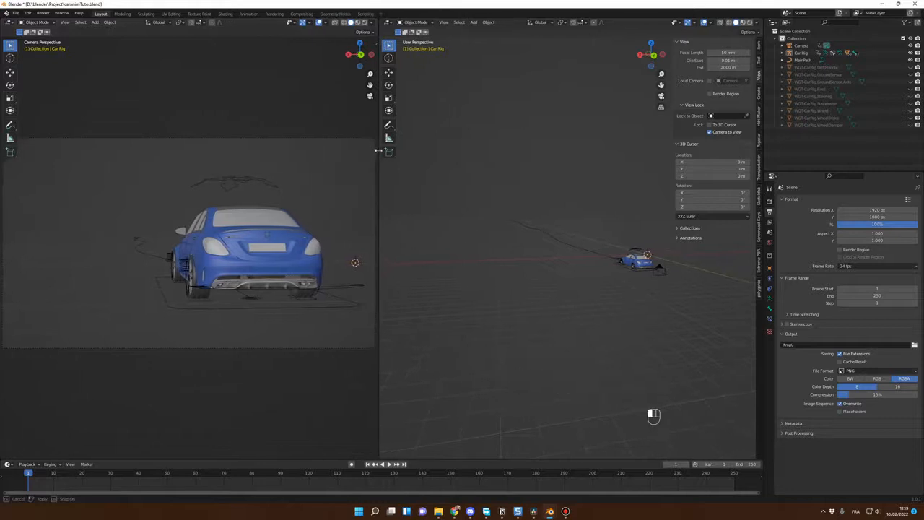
pyautogui.press('n')
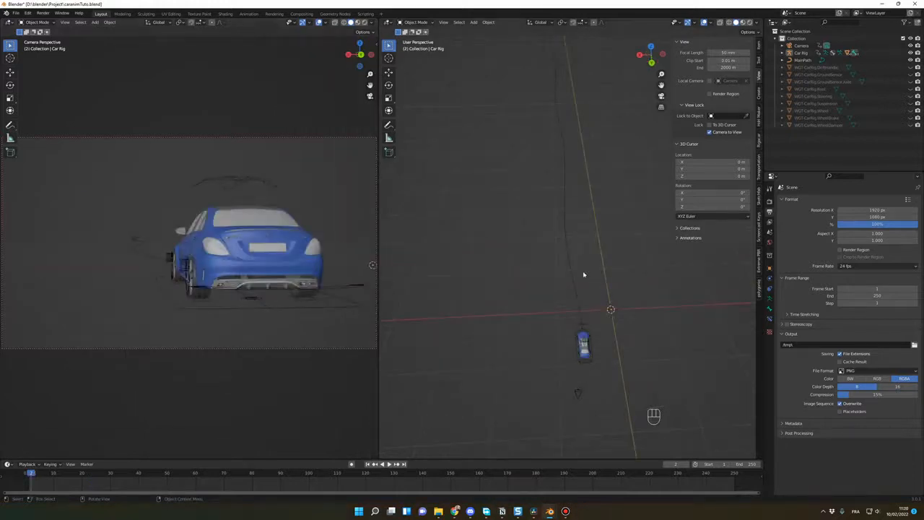
# Play the animation up to frame 19, stop there and switch the car rig to Pose Mode.
pyautogui.press('space')
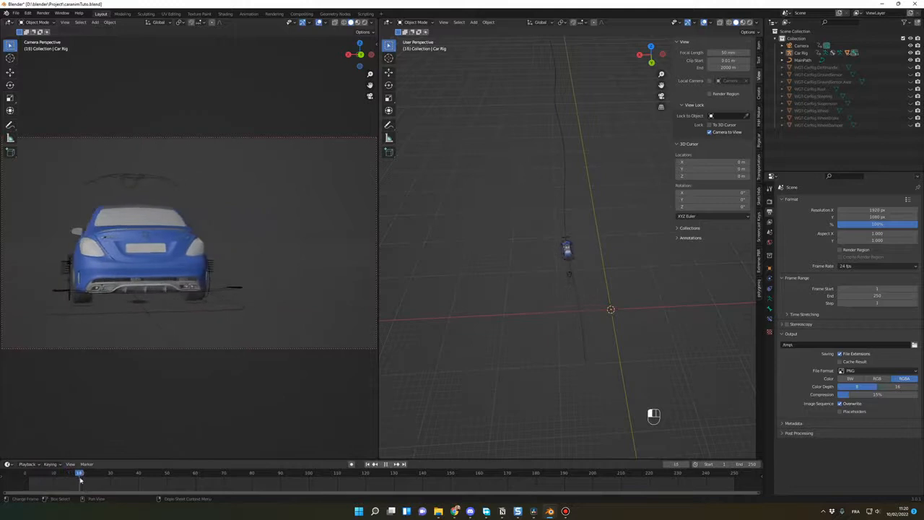
pyautogui.press('space')
pyautogui.click(36, 21)
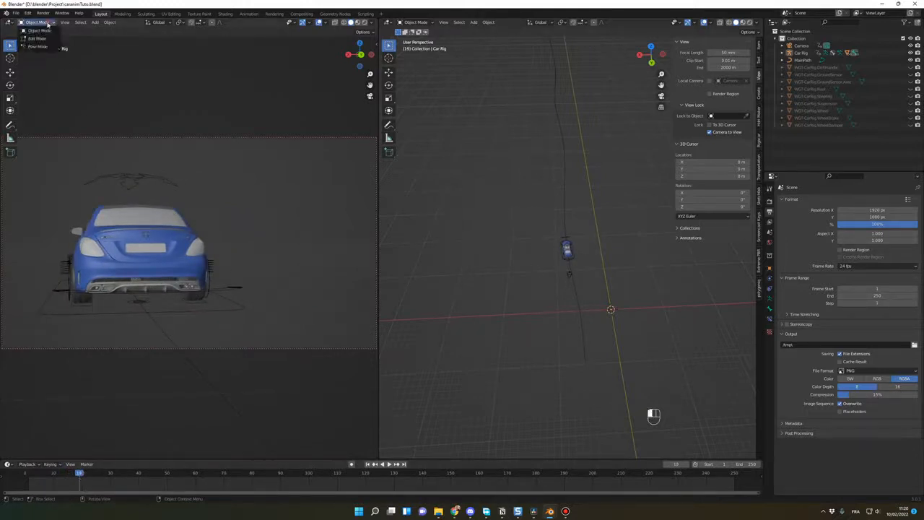
pyautogui.click(37, 47)
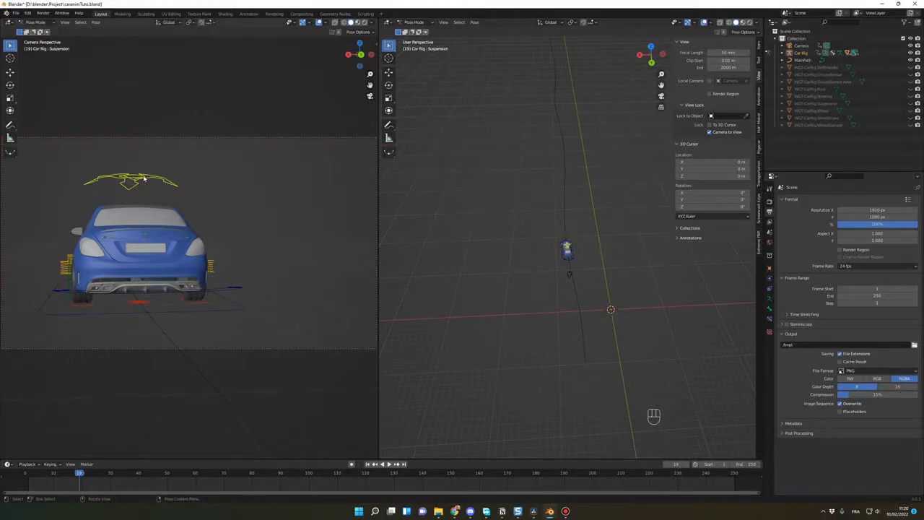
# Move the rig's suspension control above the car about 0.39 m along the global X axis and keyframe it at frame 19.
pyautogui.press('g')
pyautogui.press('x')
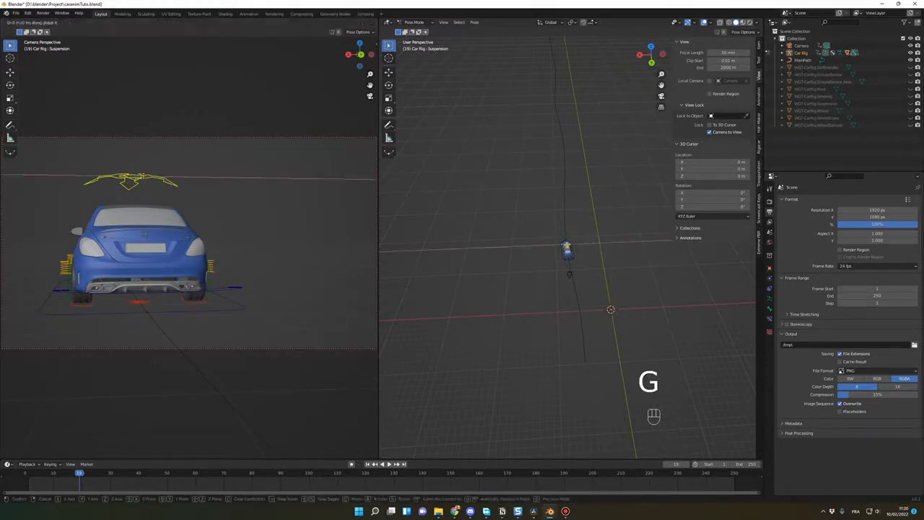
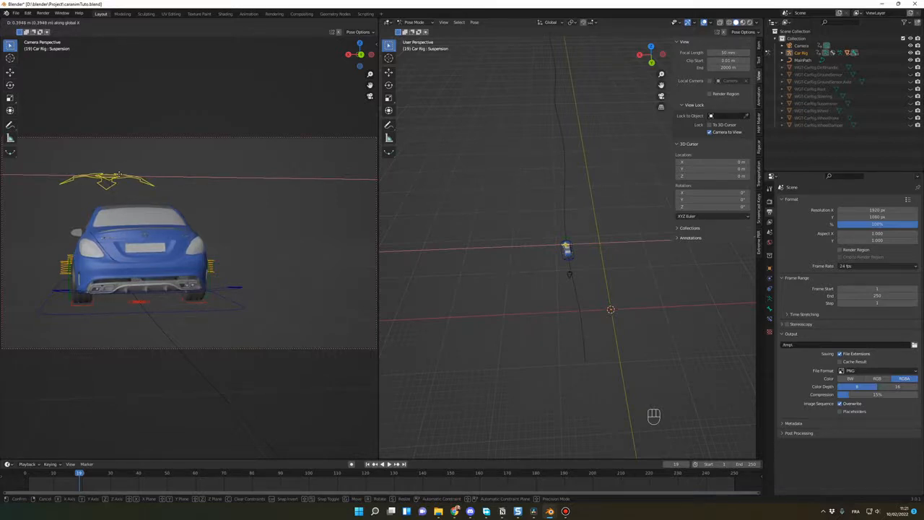
pyautogui.click(119, 175)
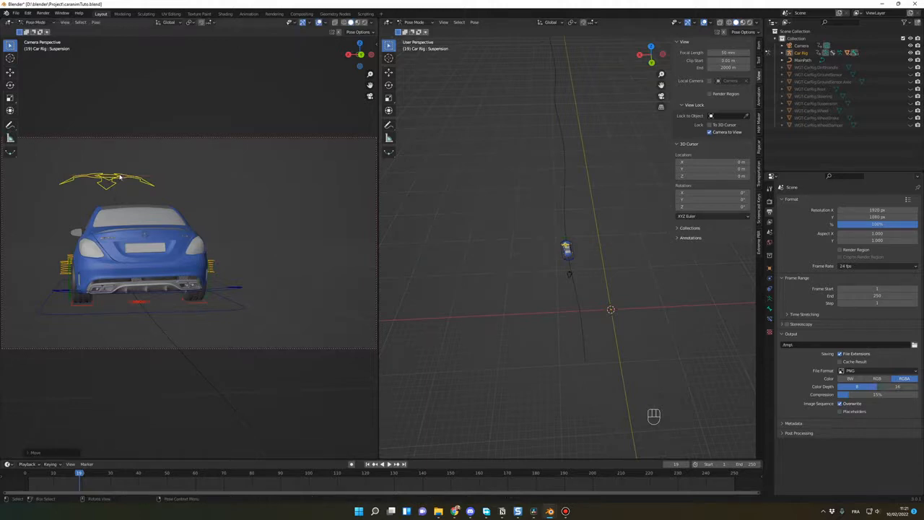
pyautogui.press('i')
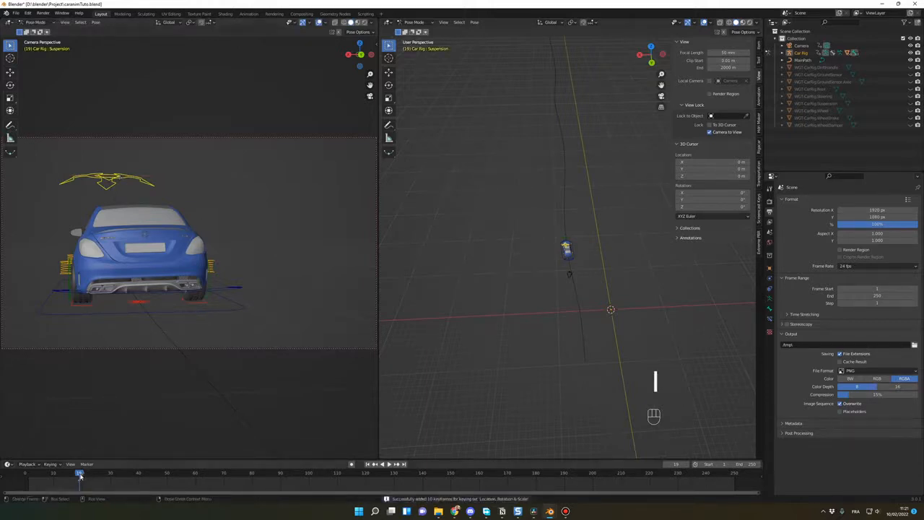
# Set the suspension control's X location to 0 m at frame 10.
pyautogui.moveTo(81, 476); pyautogui.dragTo(54, 474)
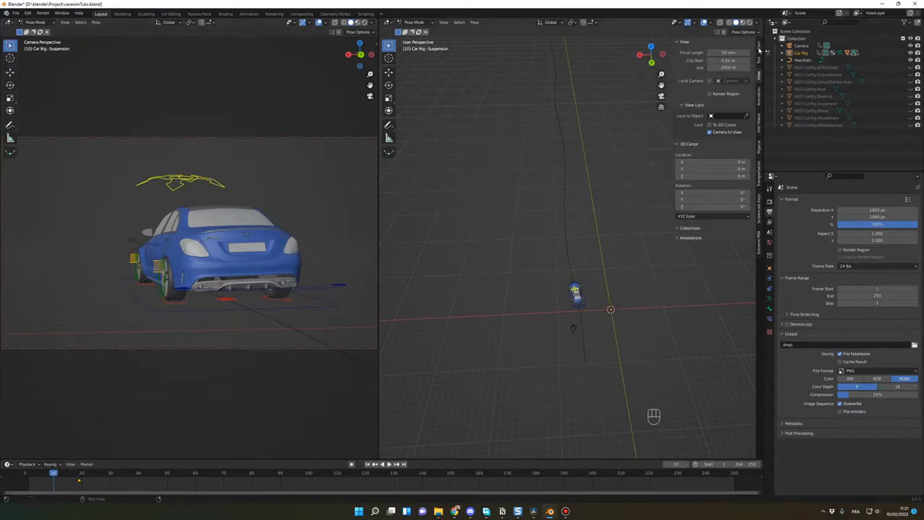
pyautogui.click(759, 46)
pyautogui.click(714, 60)
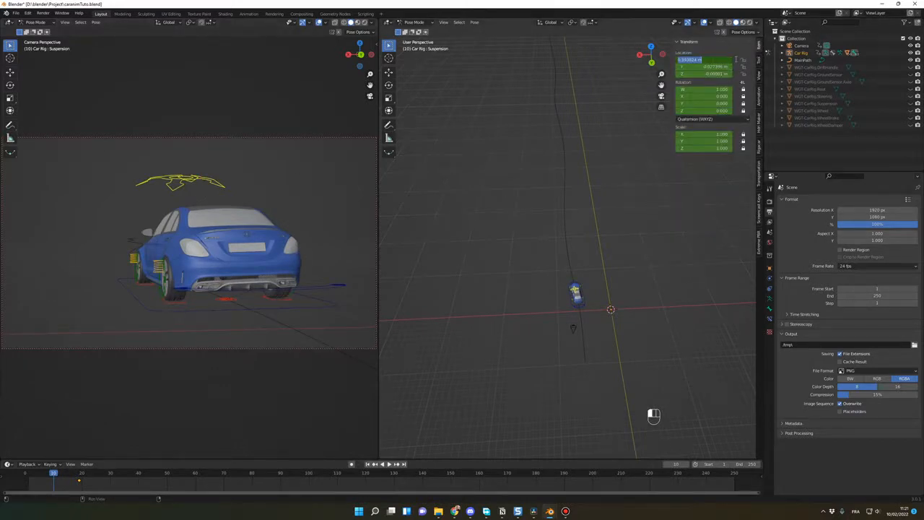
pyautogui.write('0')
pyautogui.press('Return')
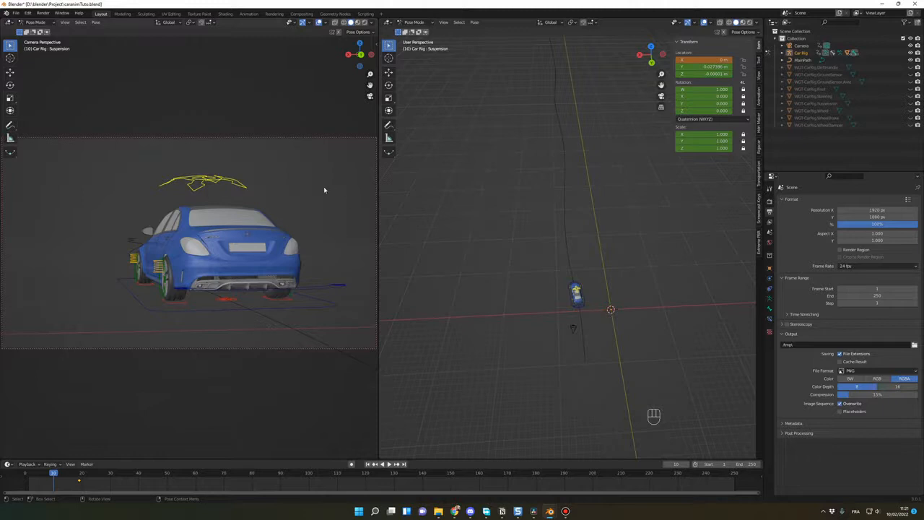
# Keyframe the suspension control at frame 10, and set and keyframe its X location at 0 m on frame 32.
pyautogui.press('i')
pyautogui.press('space')
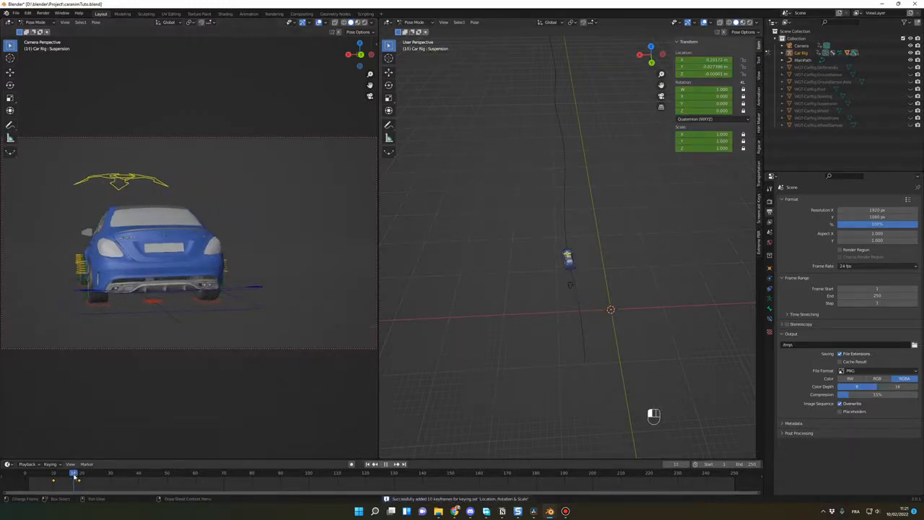
pyautogui.moveTo(74, 477); pyautogui.dragTo(119, 480)
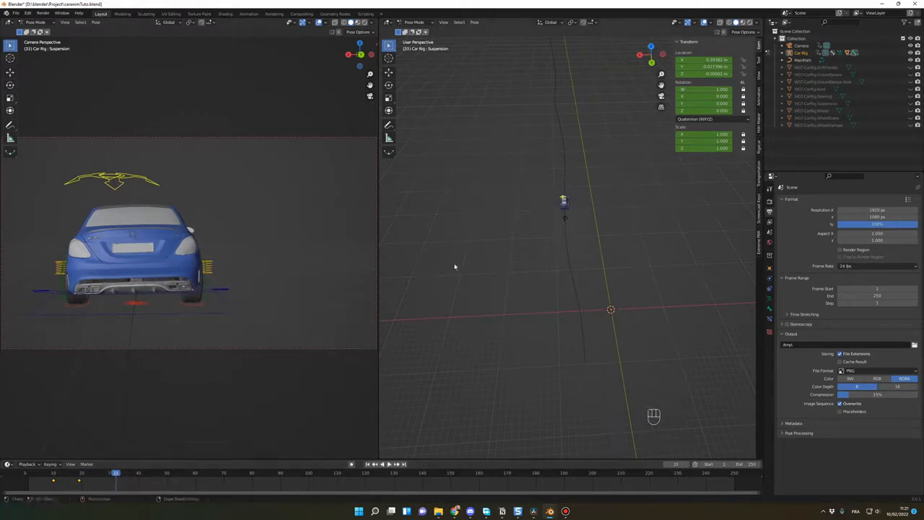
pyautogui.click(709, 61)
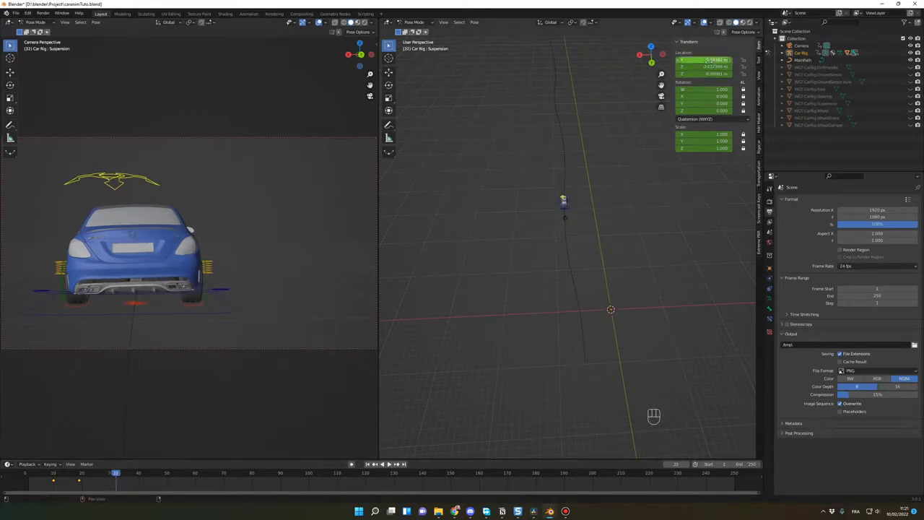
pyautogui.write('0')
pyautogui.press('Return')
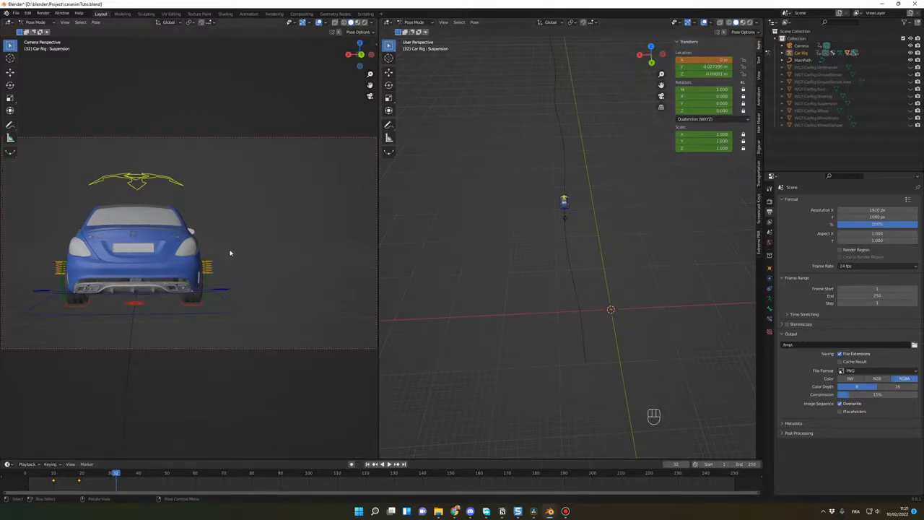
# Play and scrub the animation across the suspension keyframes at frames 10, 19 and 32, examining the car body's roll from both viewports.
pyautogui.press('space')
pyautogui.press('space')
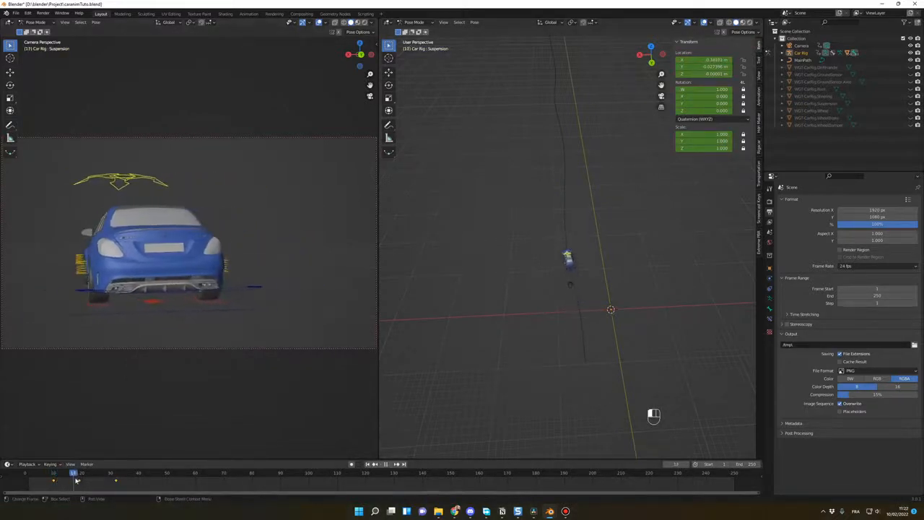
pyautogui.moveTo(75, 480); pyautogui.dragTo(45, 474)
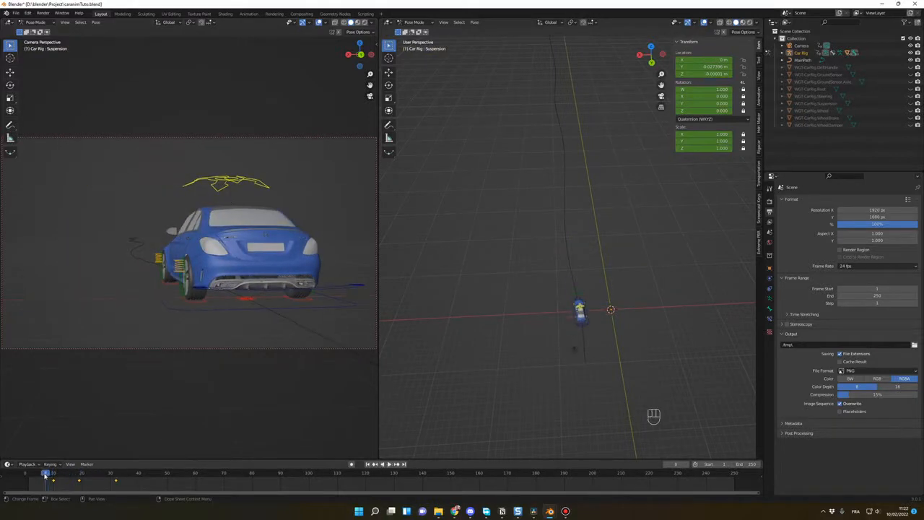
pyautogui.press('space')
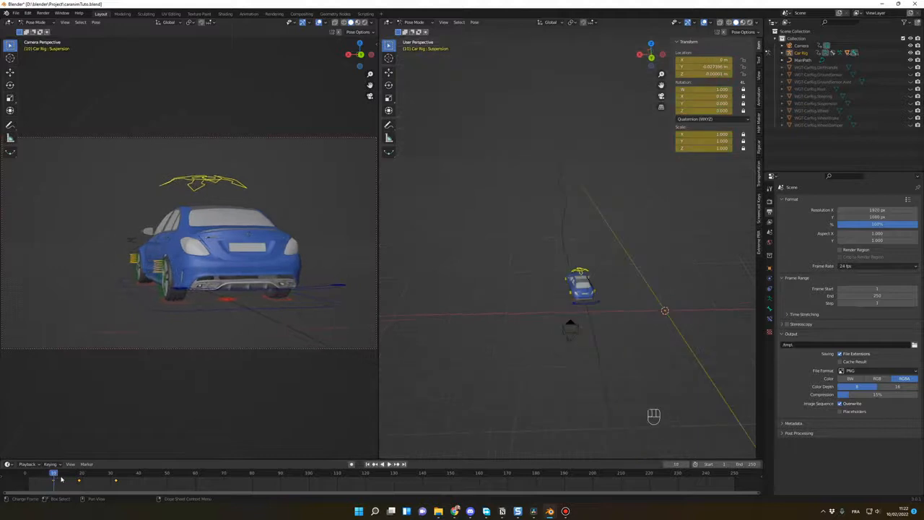
pyautogui.press('space')
pyautogui.moveTo(55, 475); pyautogui.dragTo(79, 476)
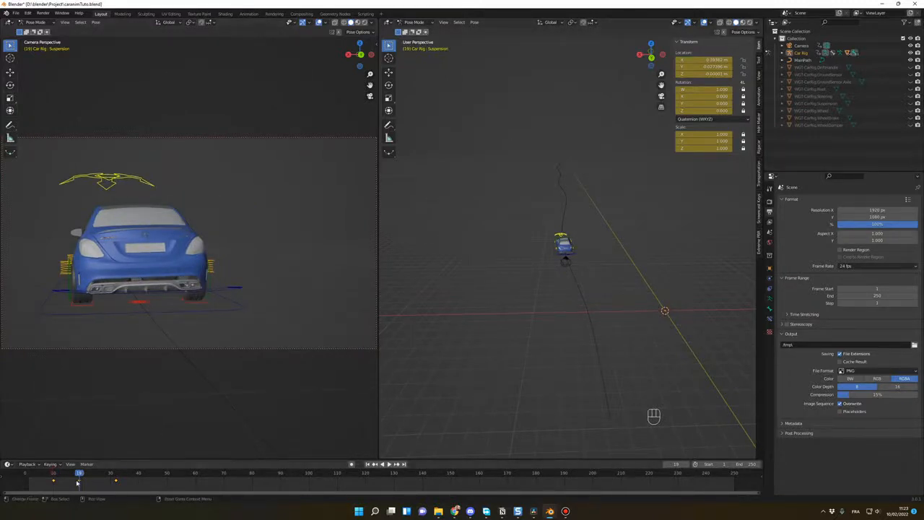
pyautogui.press('space')
pyautogui.press('space')
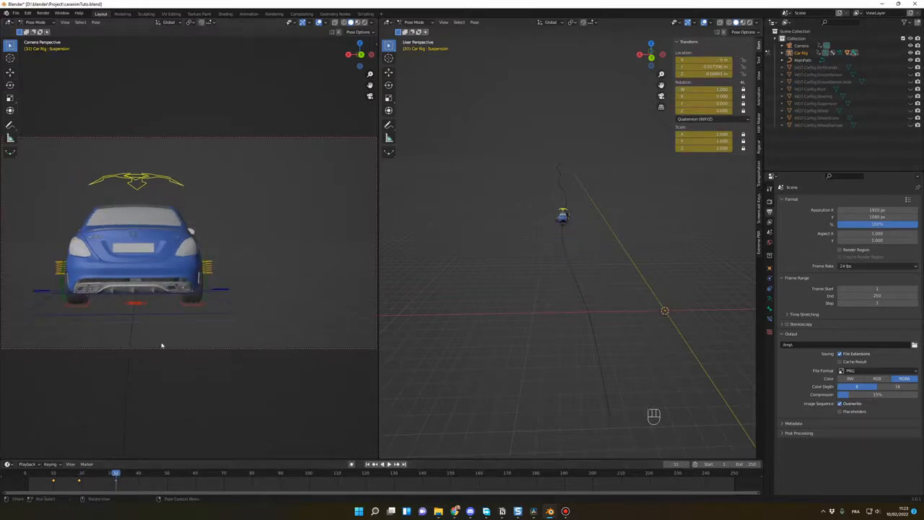
pyautogui.moveTo(552, 290); pyautogui.dragTo(561, 321, button='middle')
pyautogui.scroll(-4, 562, 322)
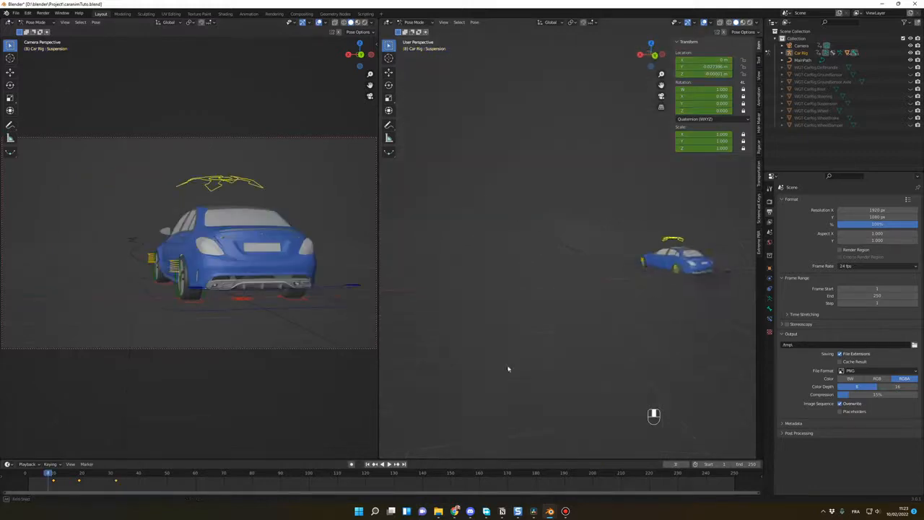
pyautogui.moveTo(507, 369); pyautogui.dragTo(495, 373, button='middle')
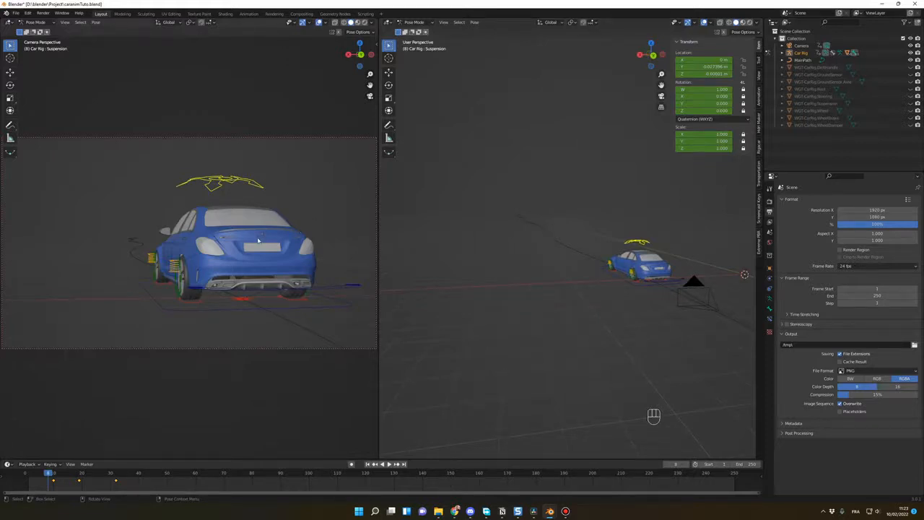
pyautogui.press('space')
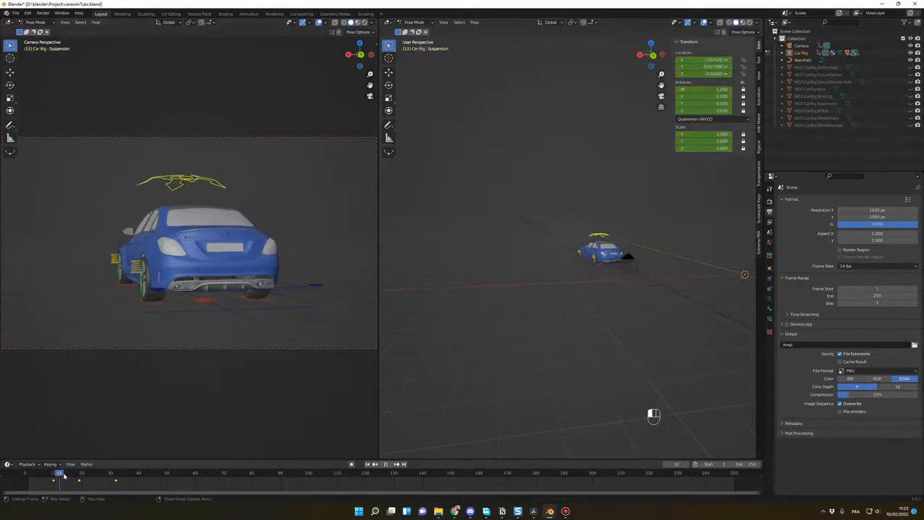
pyautogui.press('space')
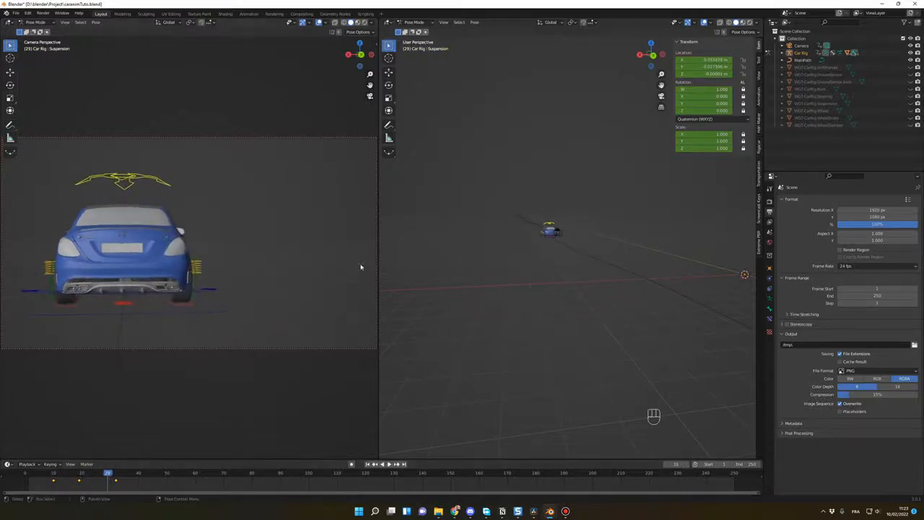
pyautogui.click(52, 474)
pyautogui.press('space')
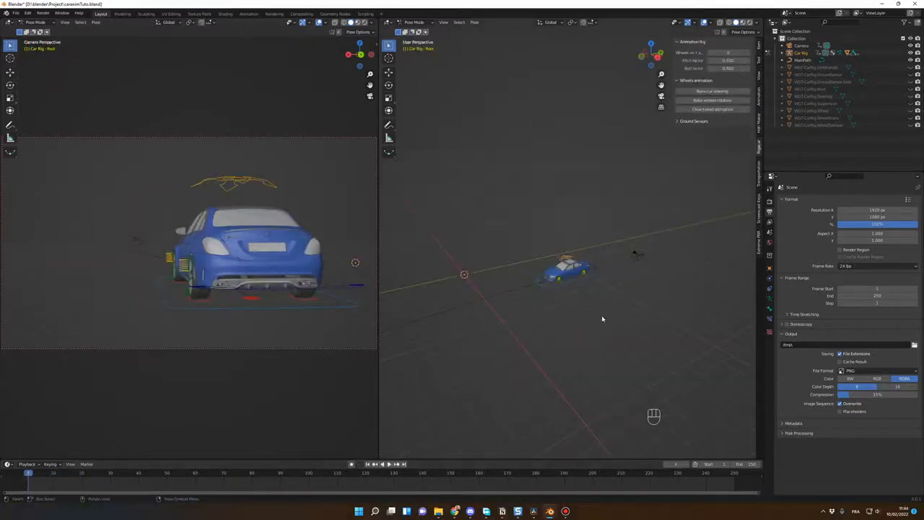
# Select the rig's root control around the car and bake the car steering for frames 1 to 250 with rotation factor 1.00.
pyautogui.moveTo(602, 316); pyautogui.dragTo(604, 306, button='middle')
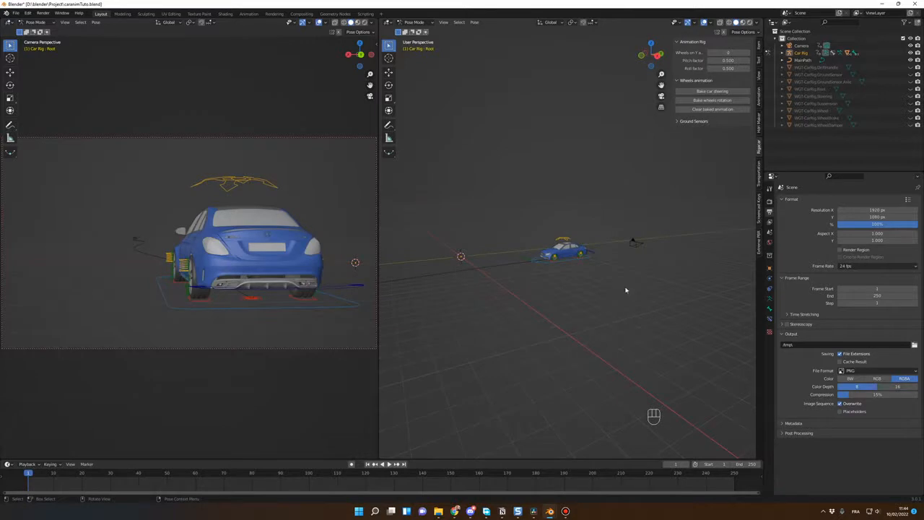
pyautogui.scroll(5, 608, 306)
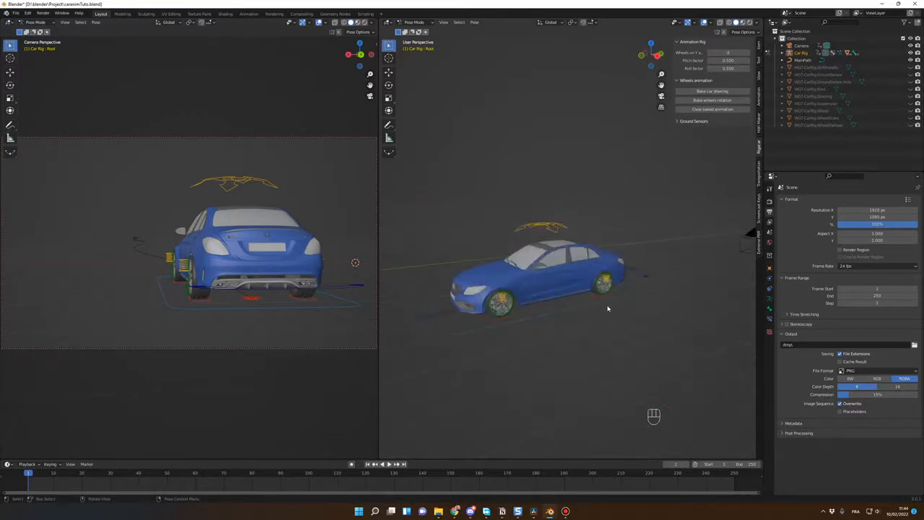
pyautogui.click(567, 310)
pyautogui.click(759, 126)
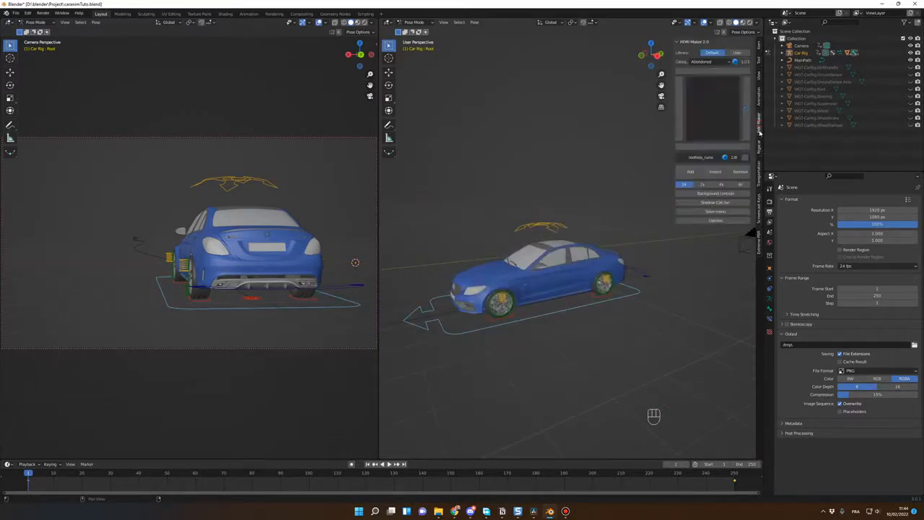
pyautogui.click(759, 149)
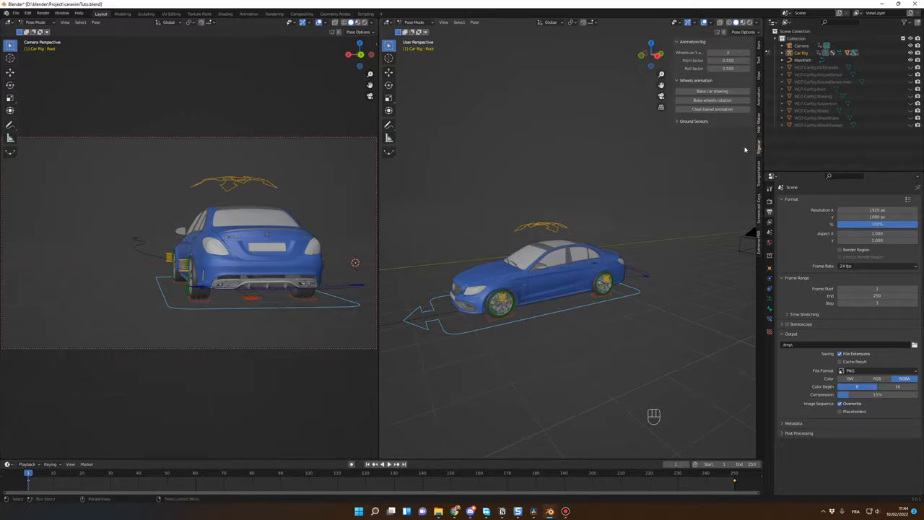
pyautogui.click(708, 92)
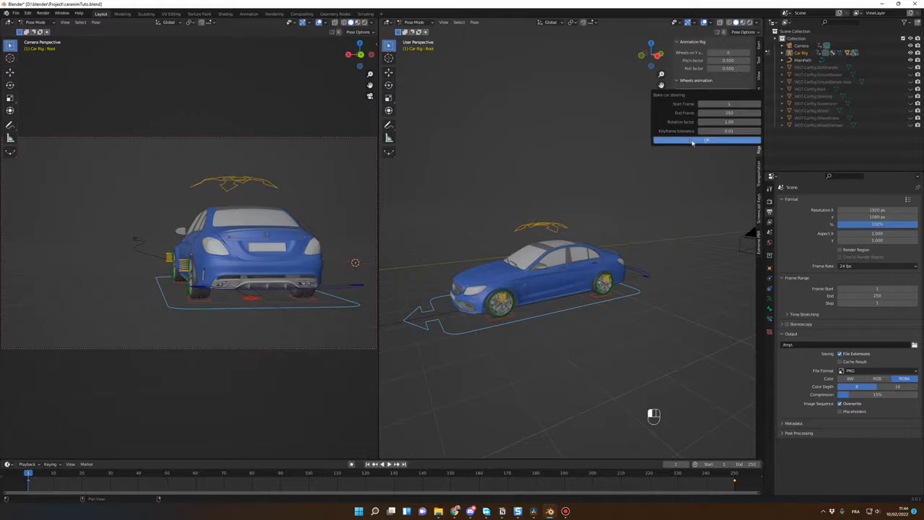
pyautogui.click(692, 140)
# Bake the wheels rotation for frames 1 to 250 with keyframe tolerance 0.01, and play the animation to check it.
pyautogui.click(713, 101)
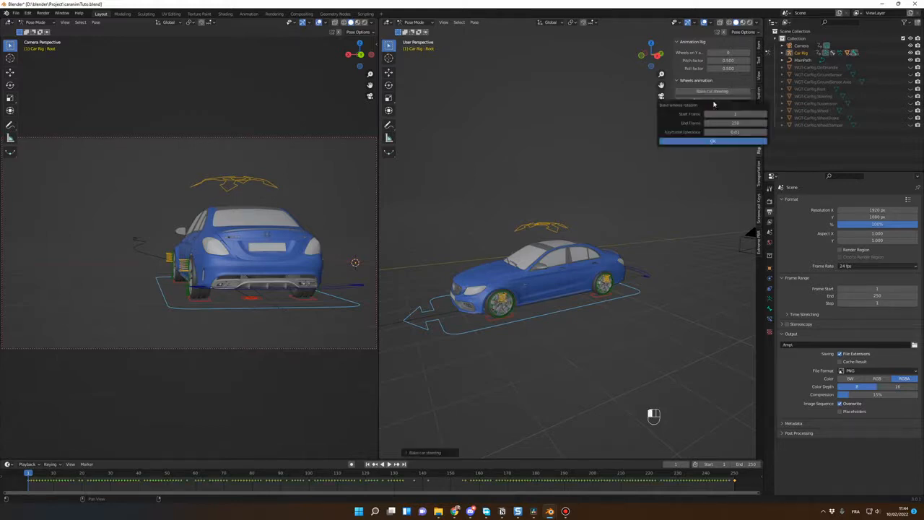
pyautogui.click(714, 141)
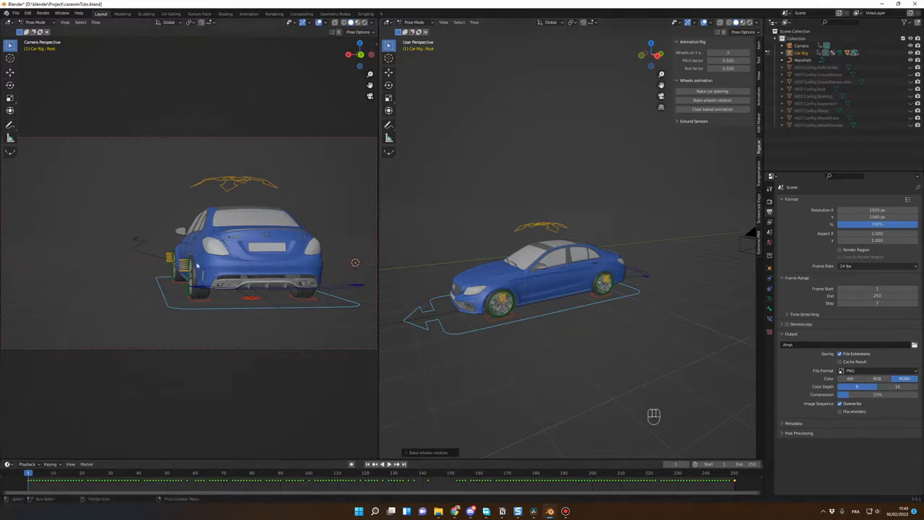
pyautogui.press('space')
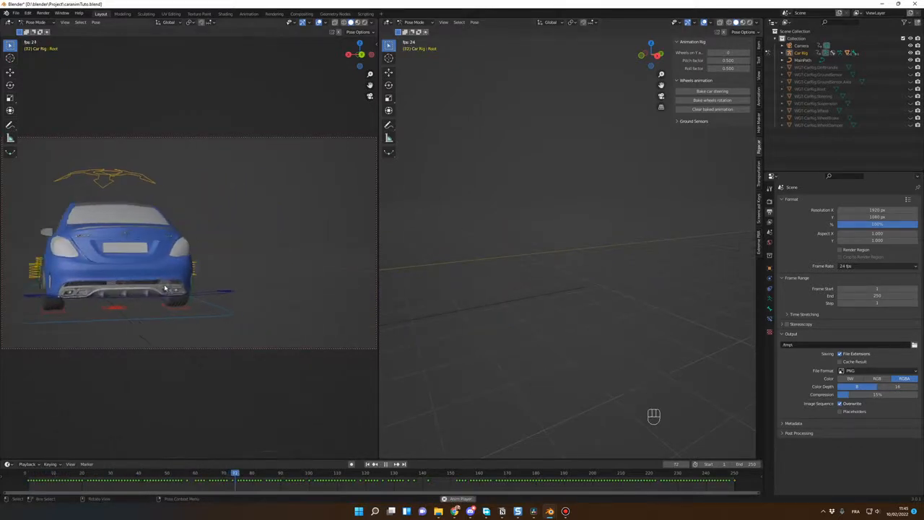
pyautogui.press('Escape')
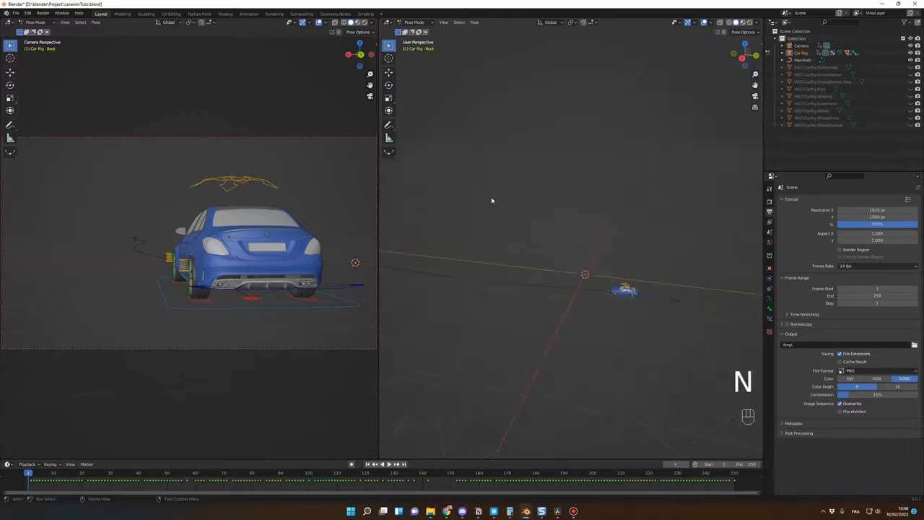
# Join the camera viewport and the user perspective viewport into one 3D area, and switch the car rig to Object Mode.
pyautogui.rightClick(377, 125)
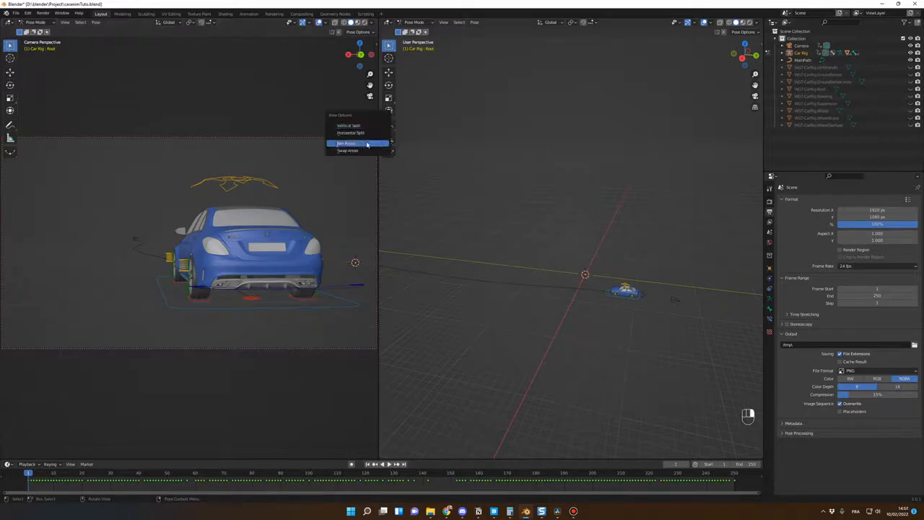
pyautogui.click(347, 142)
pyautogui.click(335, 148)
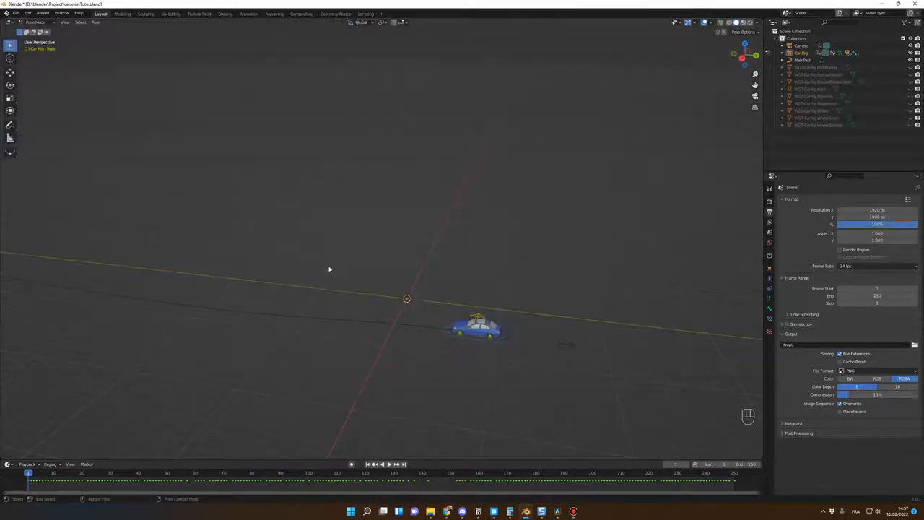
pyautogui.scroll(-2, 328, 269)
pyautogui.click(40, 23)
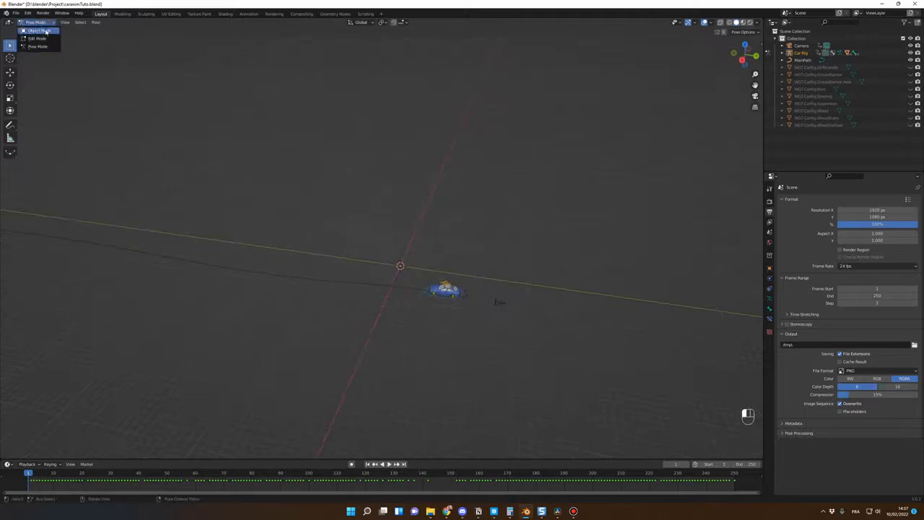
pyautogui.click(45, 31)
# Add a mesh plane at the world origin near the car.
pyautogui.moveTo(404, 285); pyautogui.dragTo(385, 287, button='middle')
pyautogui.hotkey('shift', 'a')
pyautogui.moveTo(386, 283)
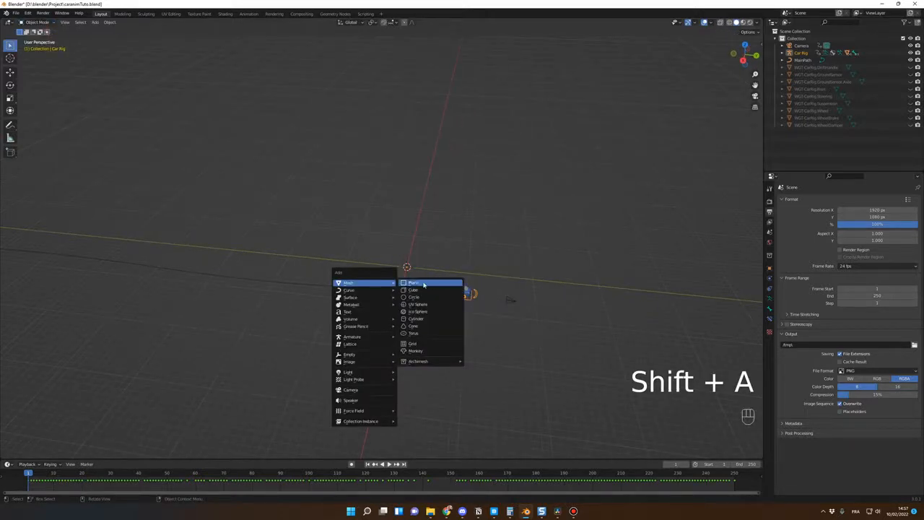
pyautogui.click(431, 283)
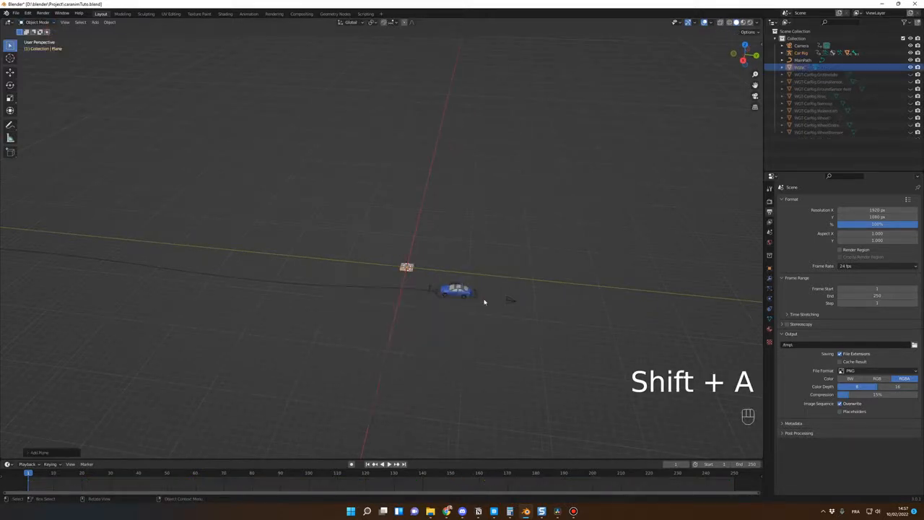
# Set the plane's dimensions to 14 m in X and 7 m in Y.
pyautogui.scroll(3, 505, 289)
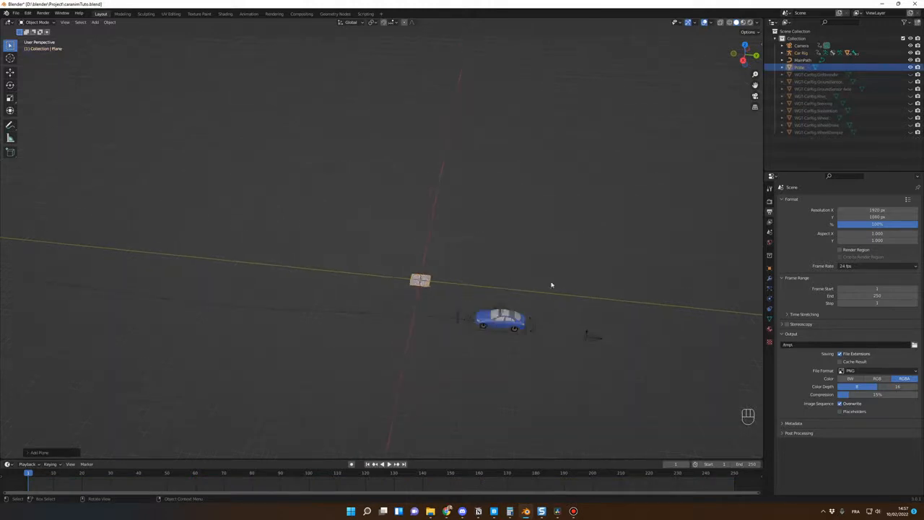
pyautogui.press('n')
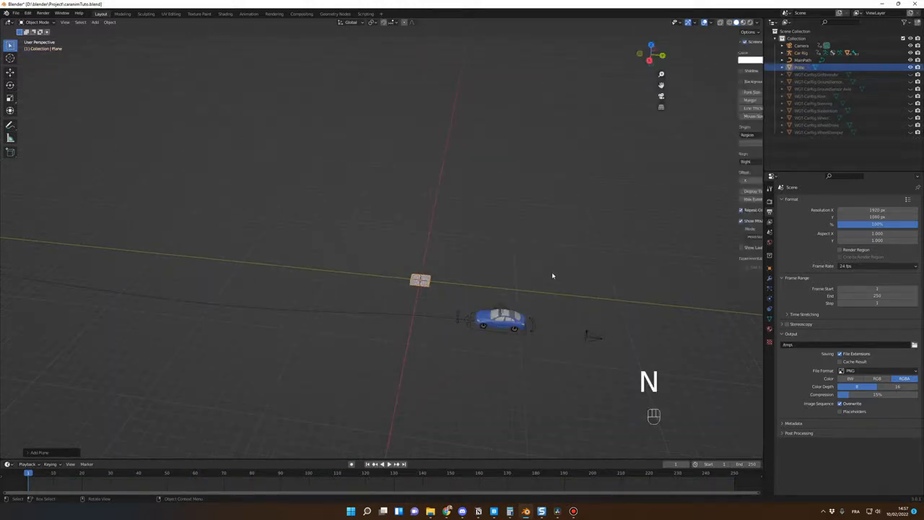
pyautogui.click(759, 46)
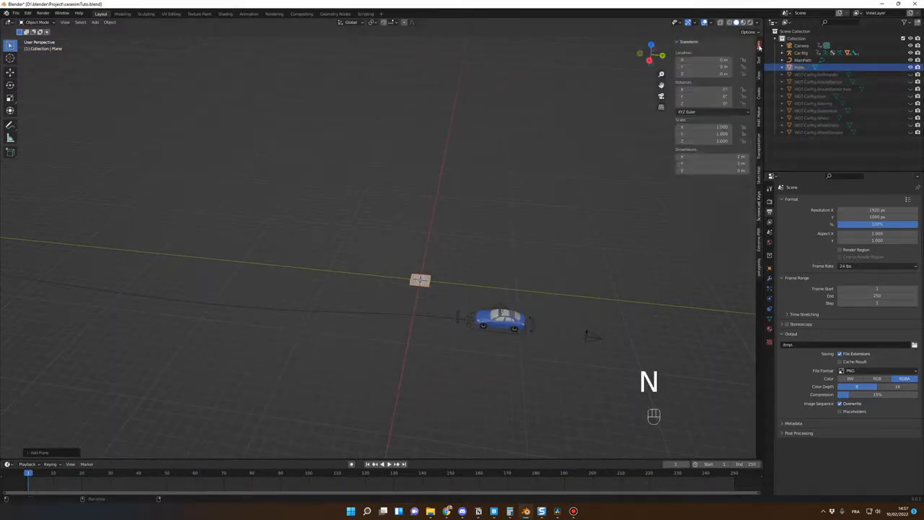
pyautogui.scroll(8, 614, 280)
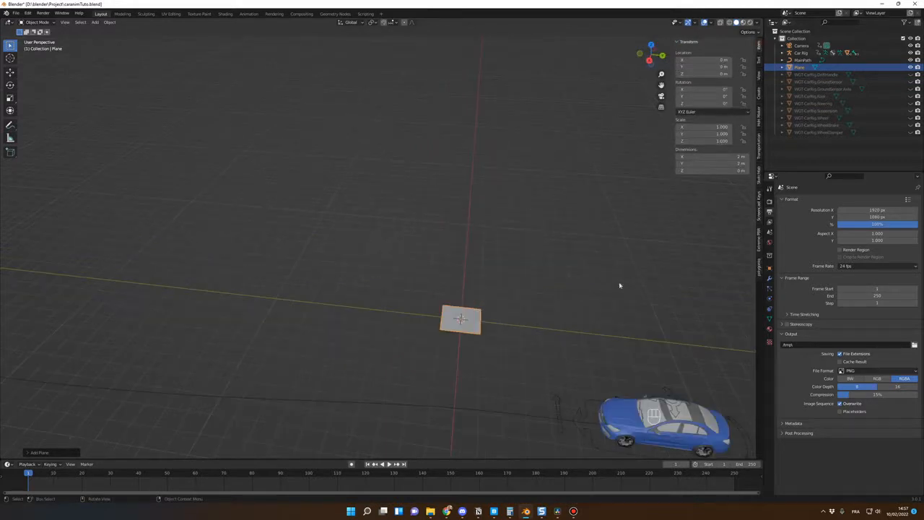
pyautogui.keyDown('shift'); pyautogui.moveTo(627, 299); pyautogui.dragTo(411, 236, button='middle'); pyautogui.keyUp('shift')
pyautogui.moveTo(514, 244); pyautogui.dragTo(536, 255, button='middle')
pyautogui.keyDown('shift'); pyautogui.moveTo(462, 271); pyautogui.dragTo(507, 224, button='middle'); pyautogui.keyUp('shift')
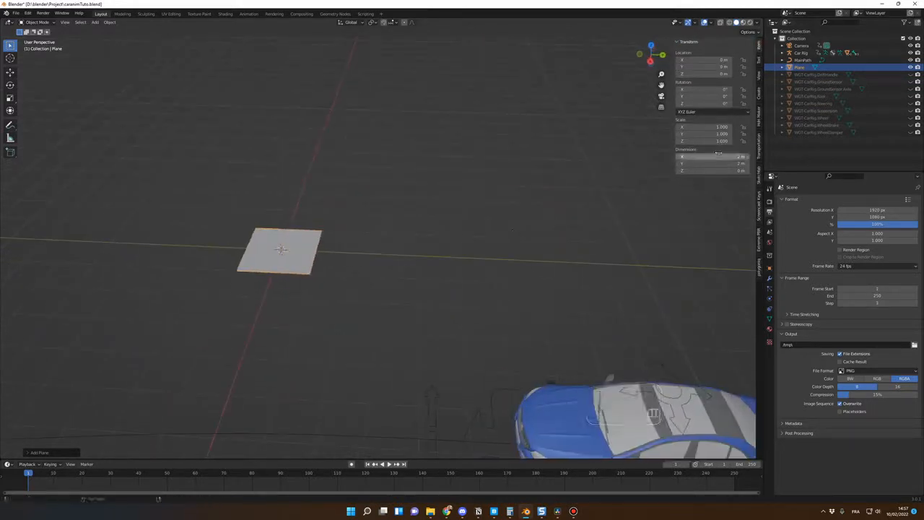
pyautogui.doubleClick(717, 157)
pyautogui.write('14')
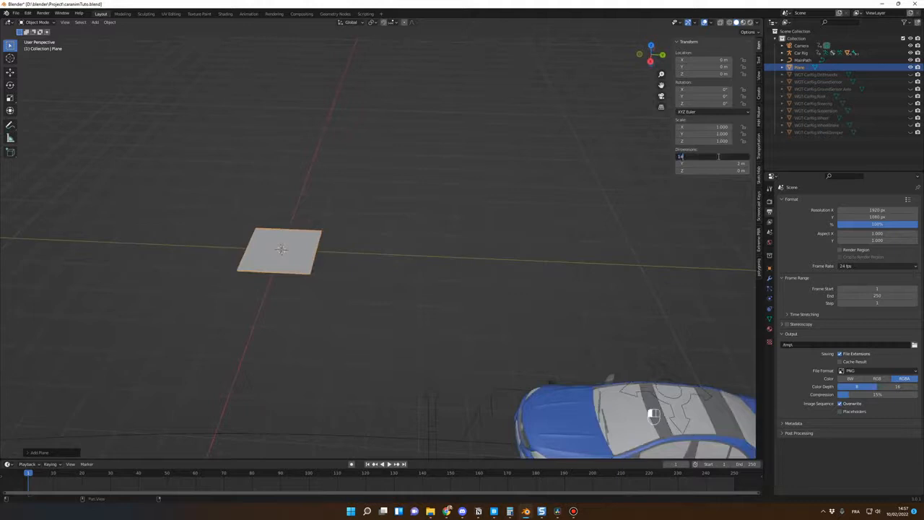
pyautogui.press('Return')
pyautogui.doubleClick(718, 163)
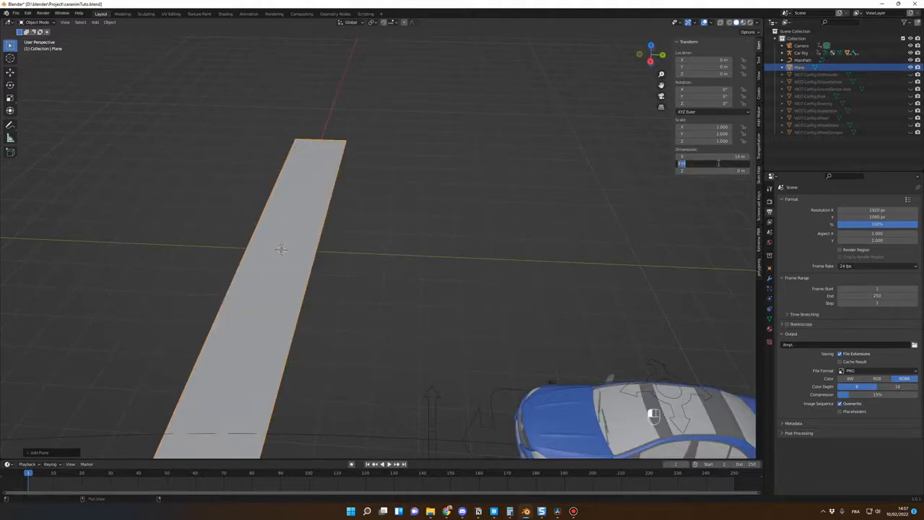
pyautogui.write('7')
pyautogui.press('Return')
# Rotate the plane 90° about the Z axis.
pyautogui.scroll(-4, 510, 243)
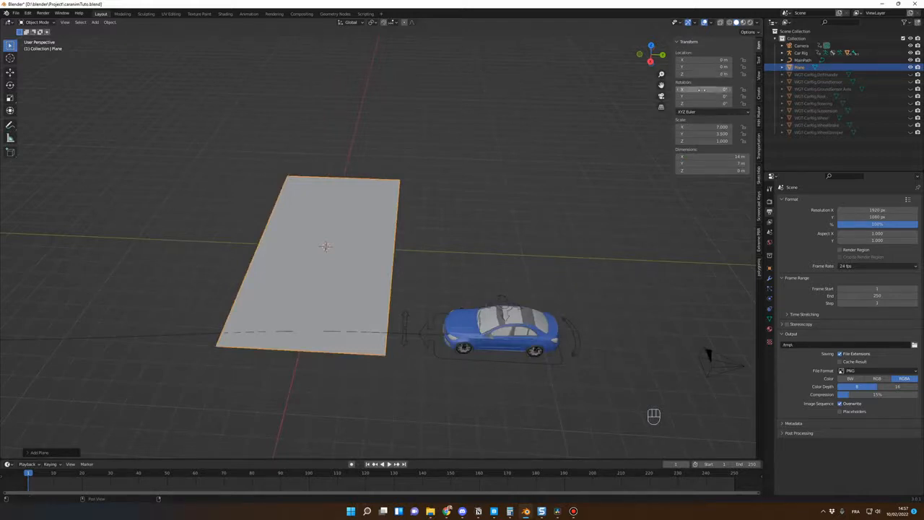
pyautogui.click(702, 103)
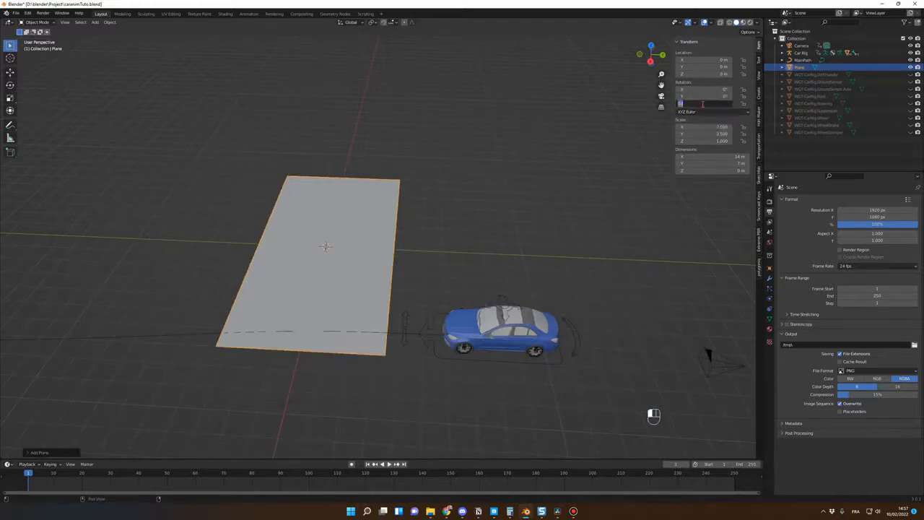
pyautogui.write('90')
pyautogui.press('Return')
pyautogui.moveTo(520, 257); pyautogui.dragTo(316, 217, button='middle')
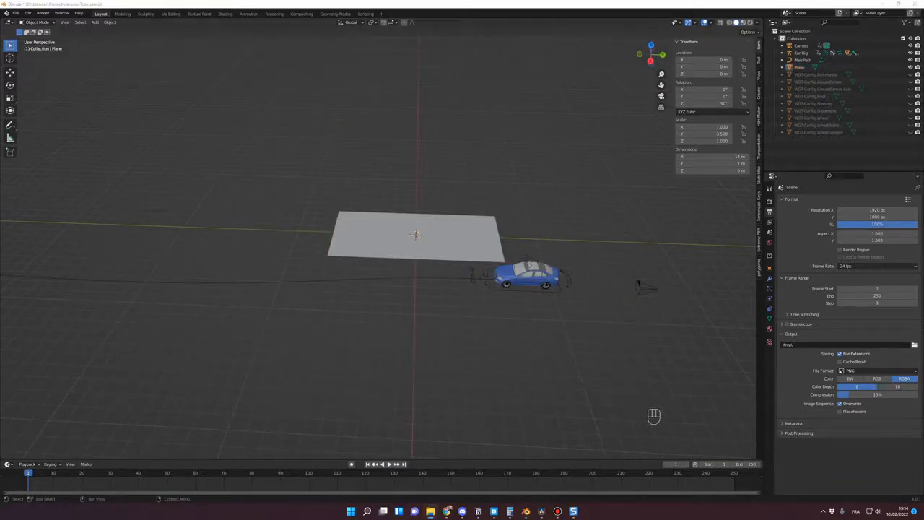
# Check the Road texture folder, select the plane and give it a new material in the Shading workspace.
pyautogui.moveTo(923, 106); pyautogui.dragTo(397, 116)
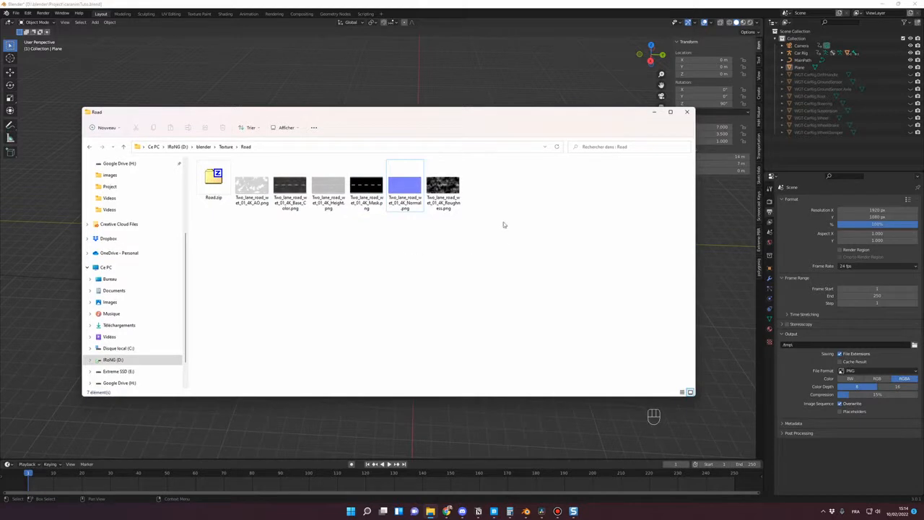
pyautogui.hotkey('alt', 'Tab')
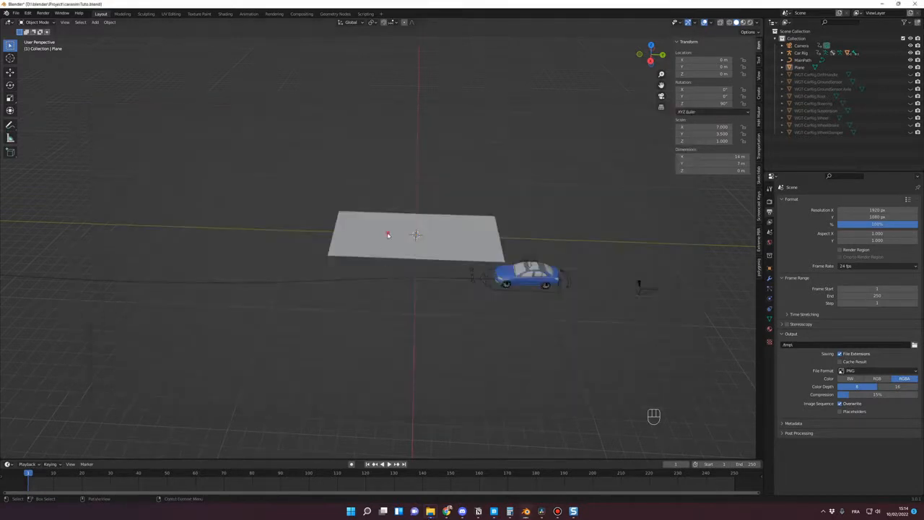
pyautogui.click(389, 234)
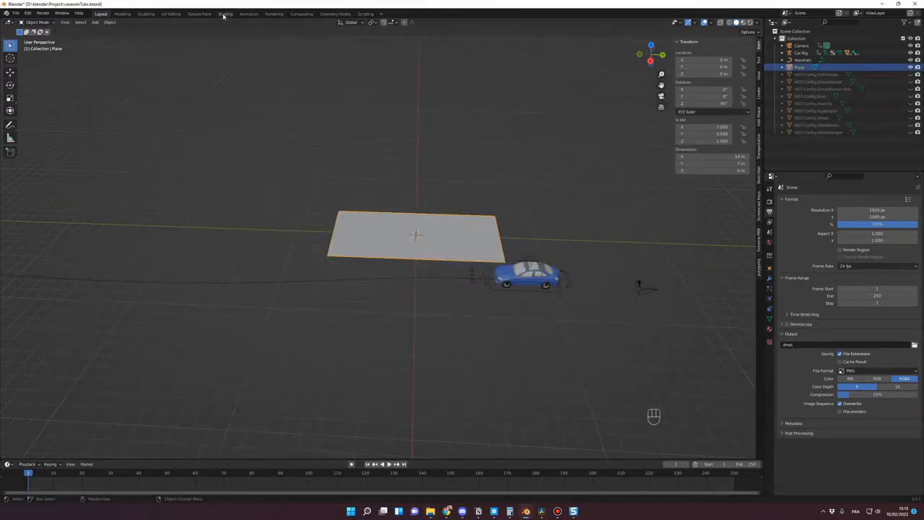
pyautogui.click(225, 14)
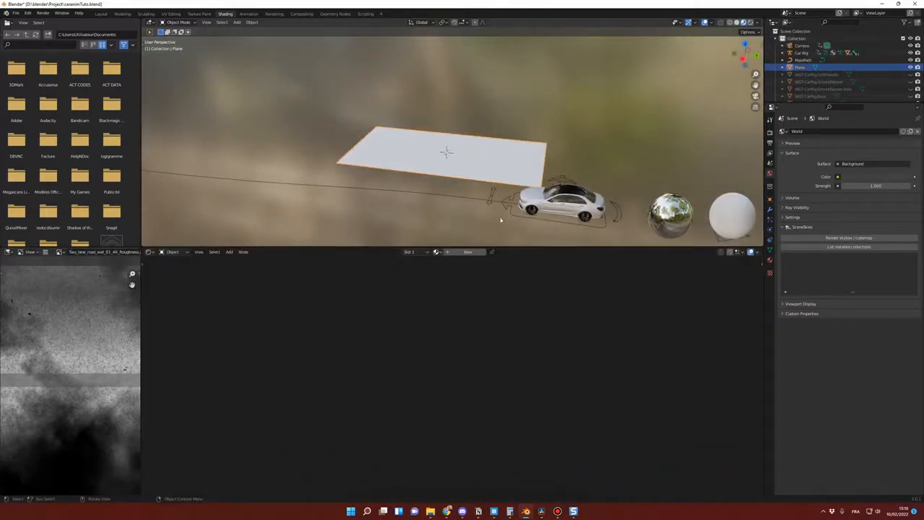
pyautogui.click(467, 252)
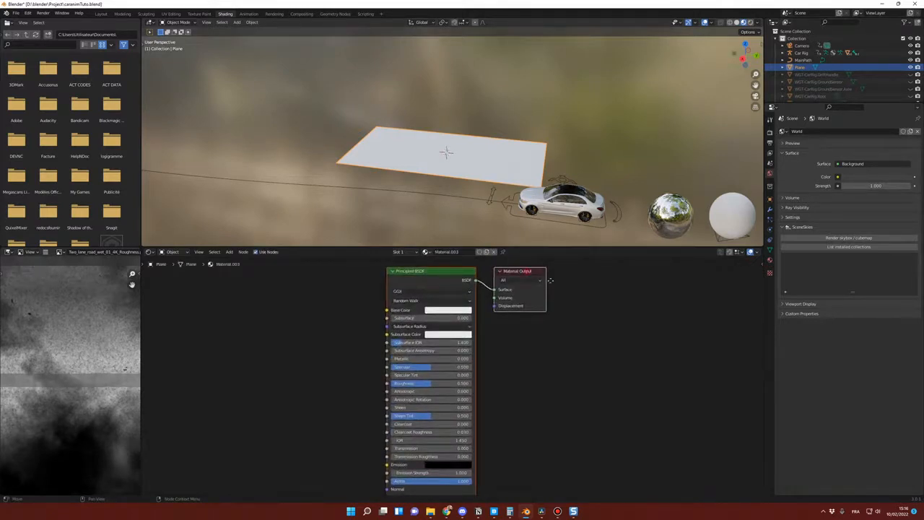
# Try other colours for the Base Color of the plane's Principled BSDF.
pyautogui.scroll(-2, 458, 312)
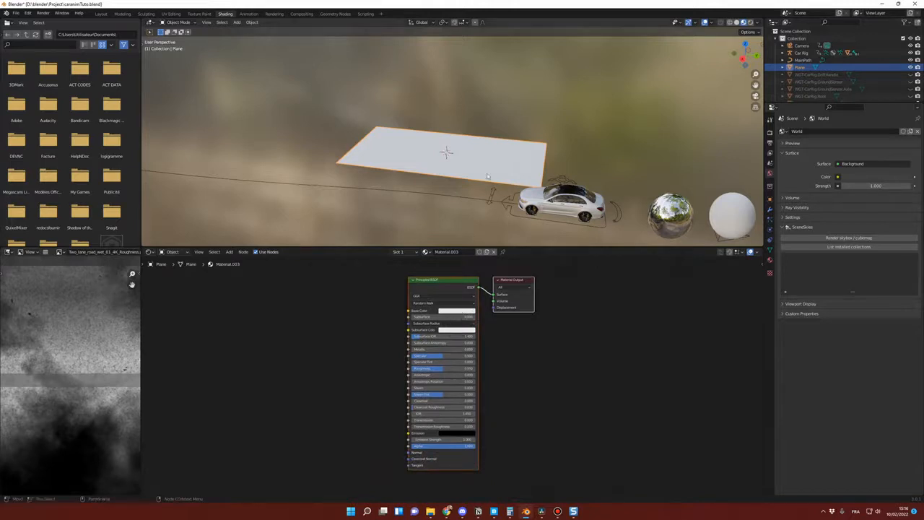
pyautogui.click(456, 310)
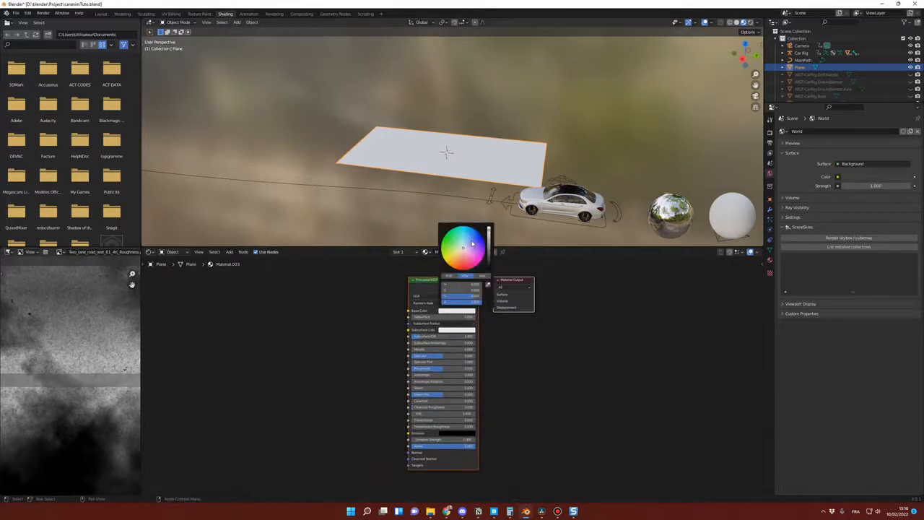
pyautogui.click(479, 264)
pyautogui.moveTo(484, 242); pyautogui.dragTo(463, 249)
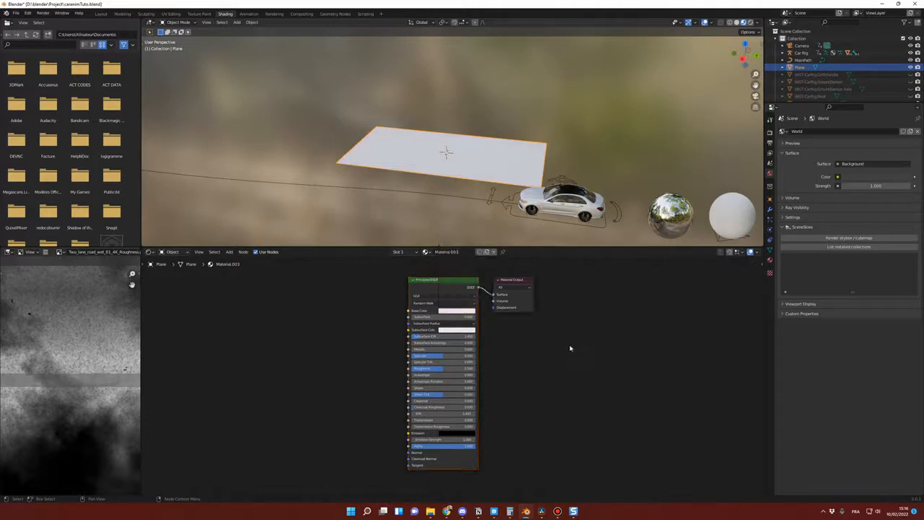
# Space out the two shader nodes and add Two_lane_road_wet_01_4K_Base_Color.png from the Road folder as an image texture node.
pyautogui.moveTo(521, 283); pyautogui.dragTo(589, 293)
pyautogui.moveTo(408, 292); pyautogui.dragTo(433, 292)
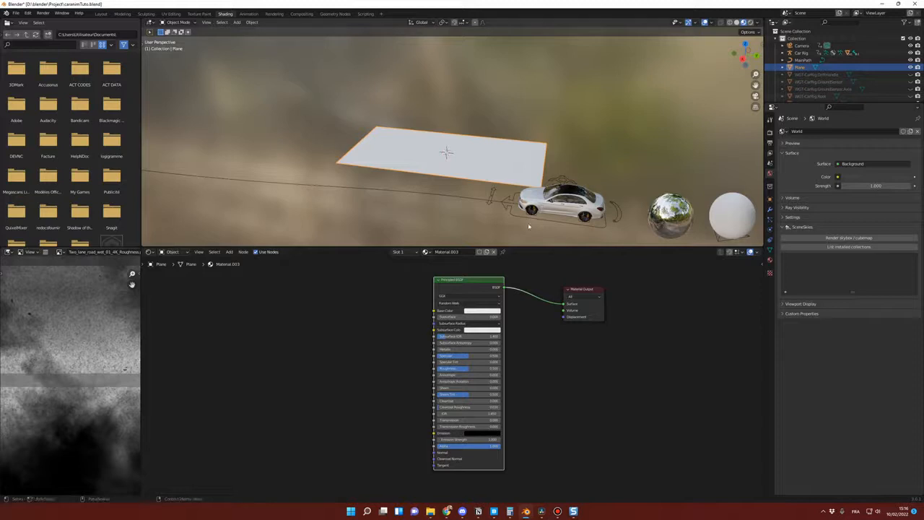
pyautogui.moveTo(923, 86); pyautogui.dragTo(469, 127)
pyautogui.click(408, 205)
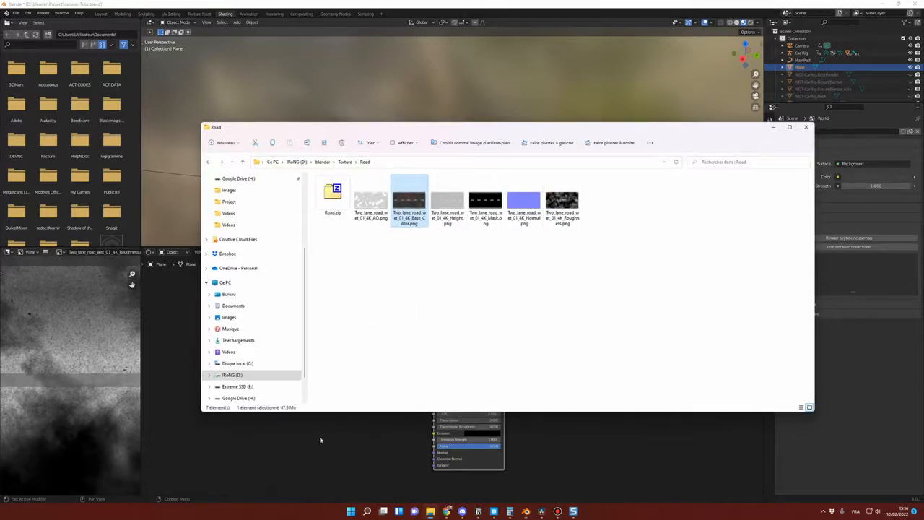
pyautogui.moveTo(408, 205); pyautogui.dragTo(321, 440)
pyautogui.moveTo(407, 127); pyautogui.dragTo(546, 137)
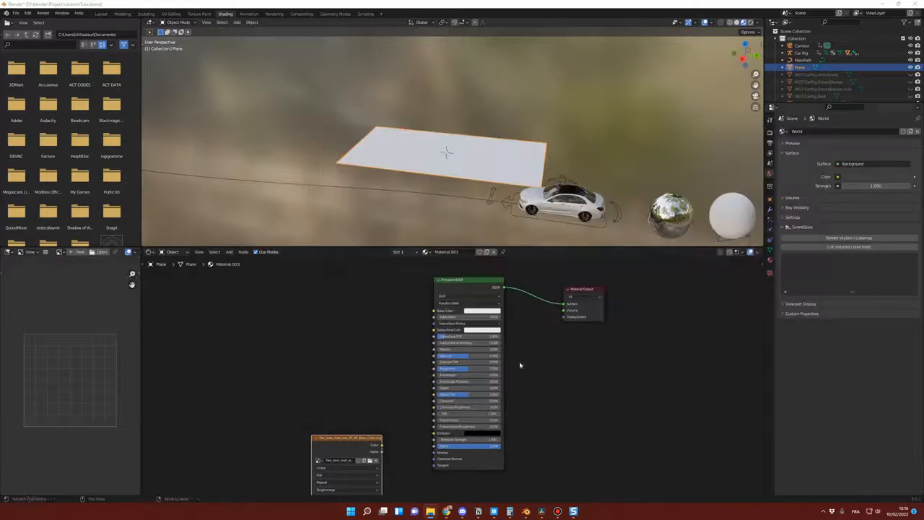
# Place the base colour texture before the Principled BSDF and connect its Color output to Base Color.
pyautogui.moveTo(378, 446); pyautogui.dragTo(335, 292)
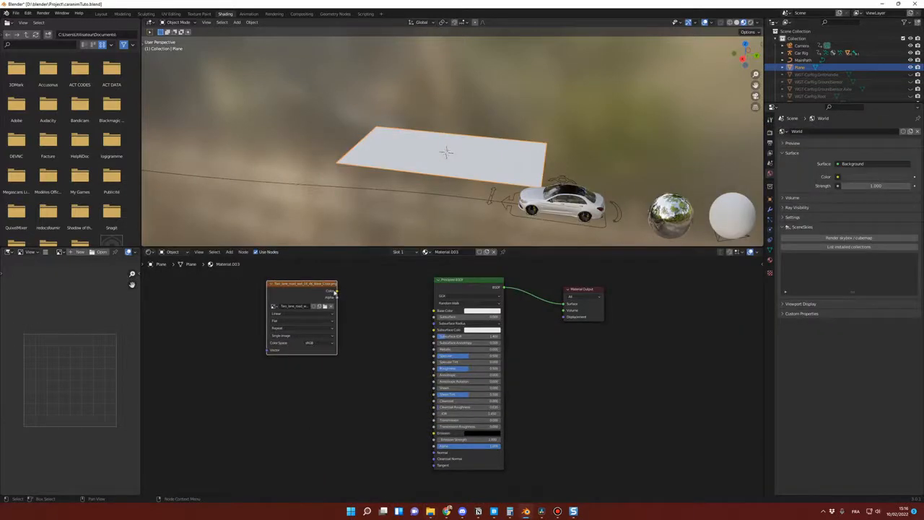
pyautogui.moveTo(461, 281); pyautogui.dragTo(448, 282)
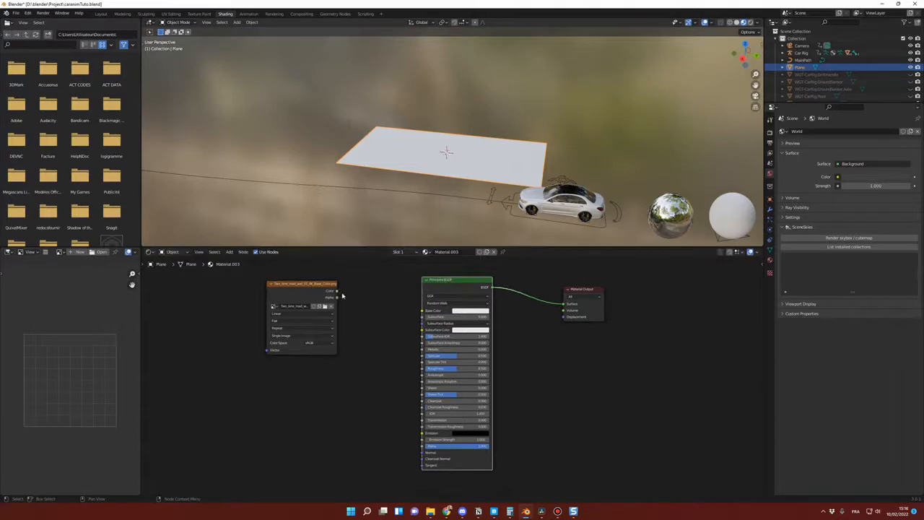
pyautogui.moveTo(336, 291); pyautogui.dragTo(422, 311)
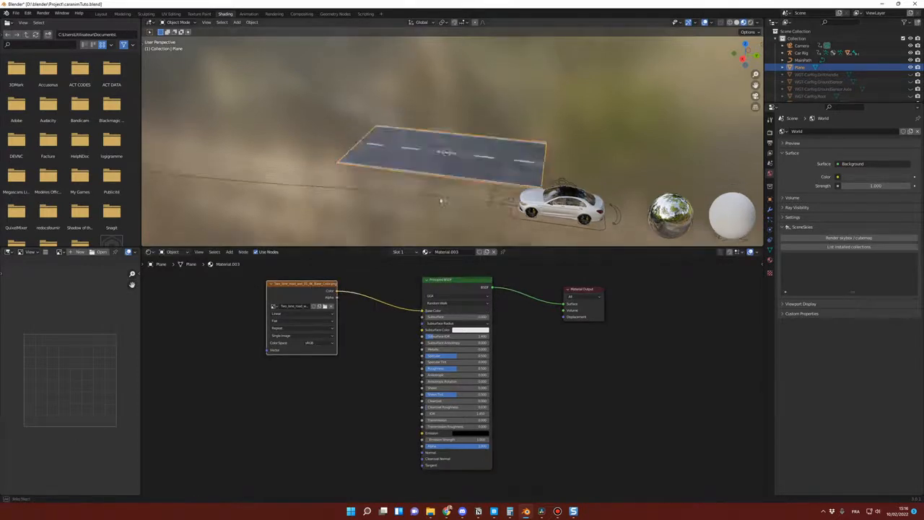
pyautogui.moveTo(442, 201)
pyautogui.mouseDown(button='middle')
pyautogui.moveTo(454, 205)
pyautogui.moveTo(423, 182)
pyautogui.moveTo(489, 187)
pyautogui.moveTo(522, 173)
pyautogui.moveTo(439, 190)
pyautogui.moveTo(450, 215)
pyautogui.mouseUp(button='middle')
pyautogui.scroll(2, 454, 205)
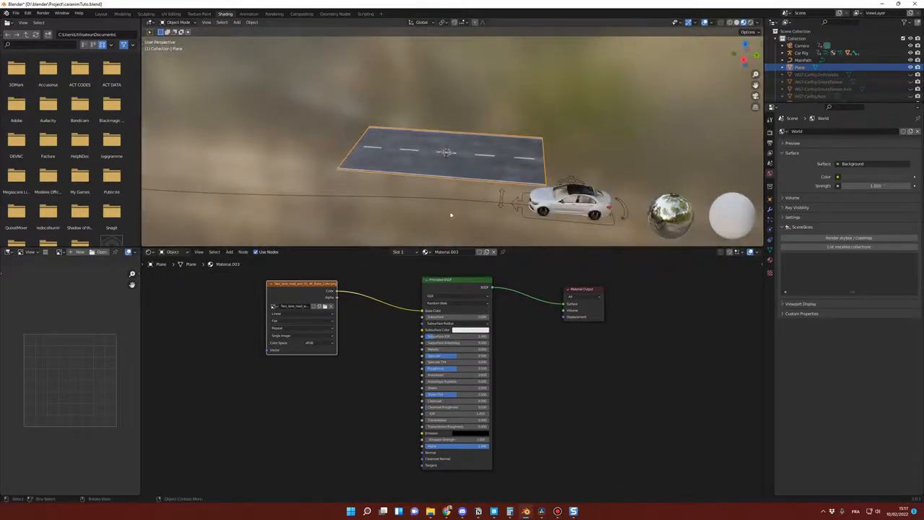
# Spread the base colour texture, Principled BSDF and Material Output nodes farther apart.
pyautogui.moveTo(593, 289); pyautogui.dragTo(641, 278)
pyautogui.moveTo(474, 285); pyautogui.dragTo(512, 283)
pyautogui.moveTo(309, 283); pyautogui.dragTo(322, 279)
# Add Two_lane_road_wet_01_4K_Normal.png from the Road folder as an image texture node below the base colour texture.
pyautogui.moveTo(923, 148); pyautogui.dragTo(462, 111)
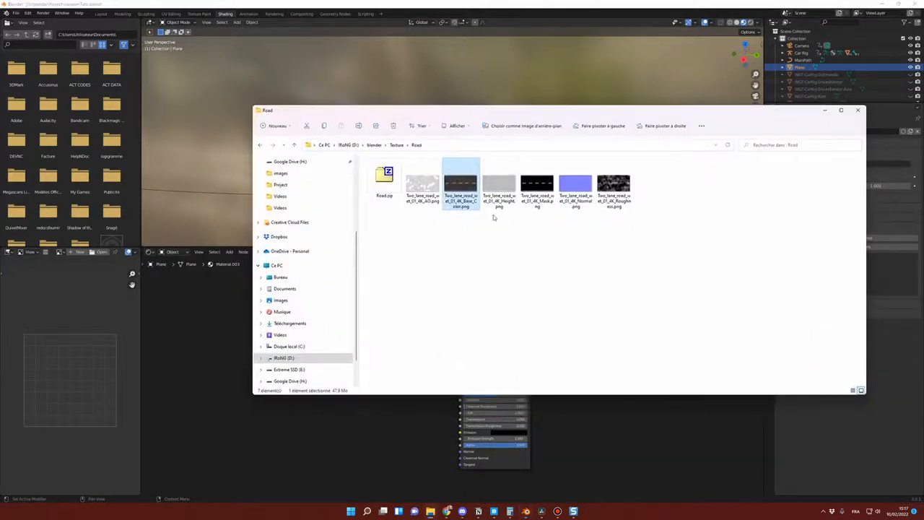
pyautogui.click(578, 183)
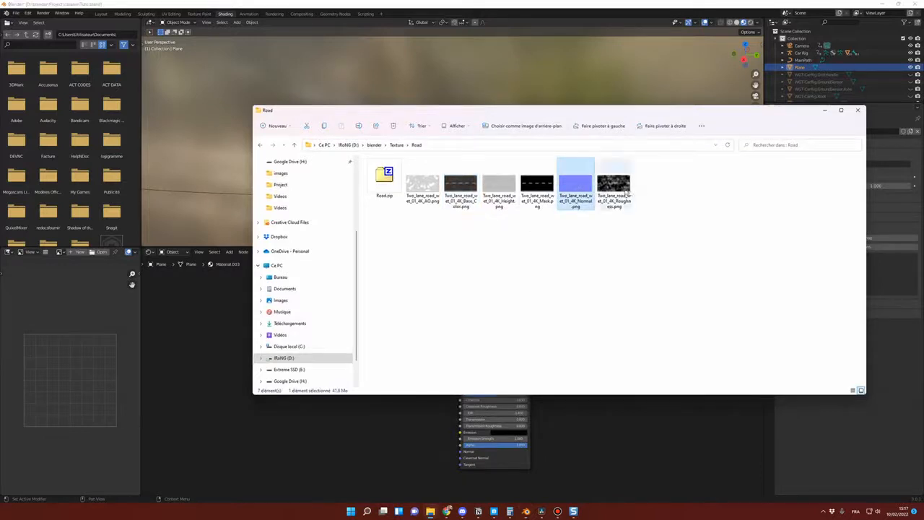
pyautogui.keyDown('ctrl'); pyautogui.click(612, 184); pyautogui.keyUp('ctrl')
pyautogui.moveTo(562, 113); pyautogui.dragTo(632, 80)
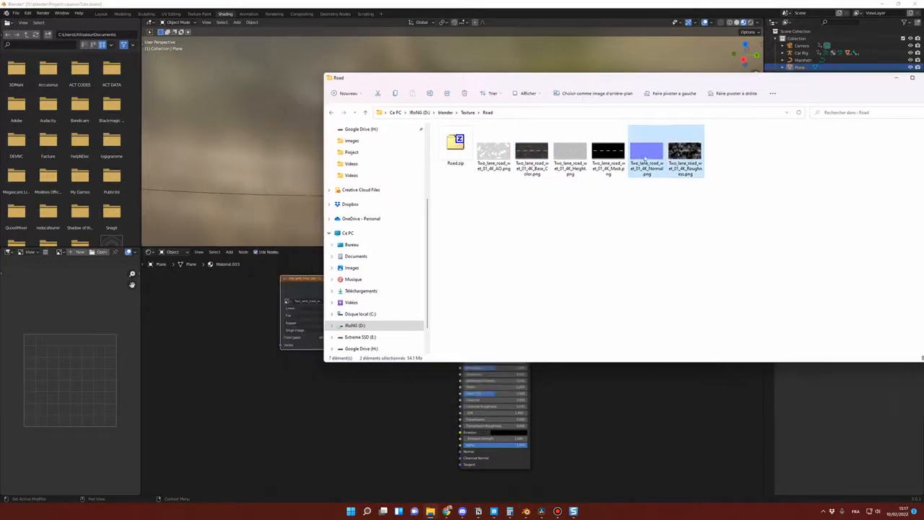
pyautogui.moveTo(646, 152); pyautogui.dragTo(280, 418)
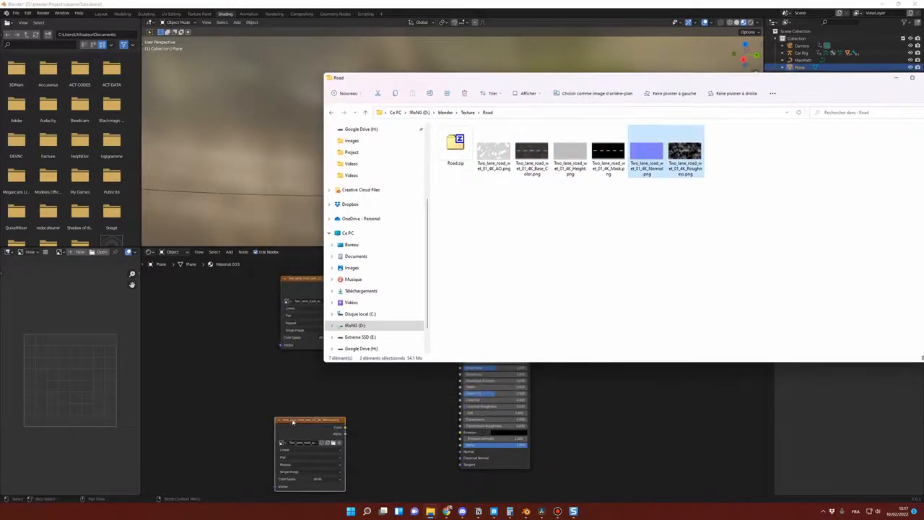
pyautogui.click(241, 395)
pyautogui.scroll(-2, 264, 406)
pyautogui.moveTo(365, 407); pyautogui.dragTo(335, 396)
# Add Two_lane_road_wet_01_4K_Roughness.png from the Road folder as another image texture node.
pyautogui.hotkey('alt', 'Tab')
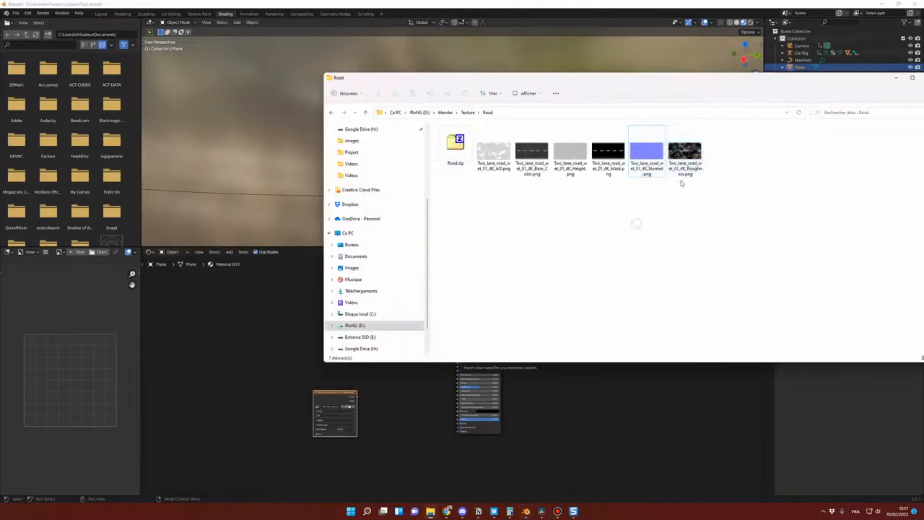
pyautogui.moveTo(682, 156); pyautogui.dragTo(414, 417)
pyautogui.click(410, 401)
pyautogui.click(414, 400)
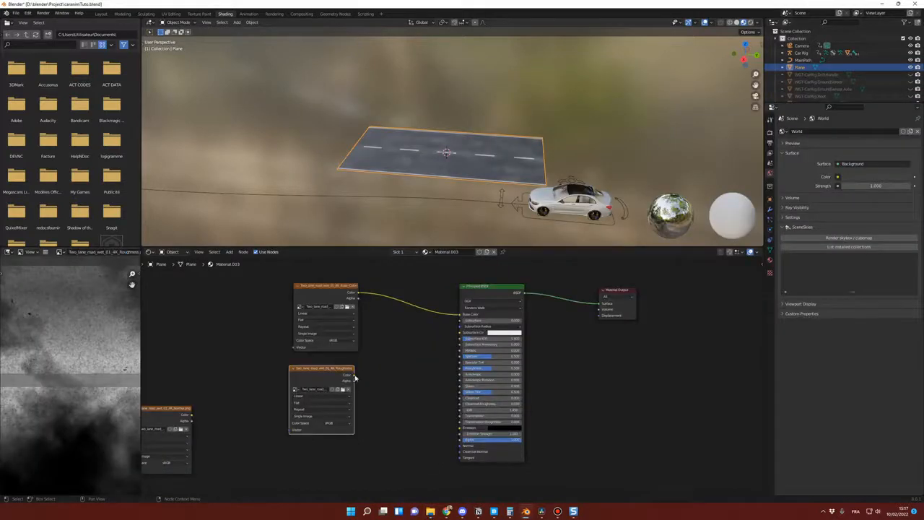
# Connect the roughness texture's Color output to the Principled BSDF's Roughness and inspect the road surface.
pyautogui.moveTo(354, 377); pyautogui.dragTo(460, 368)
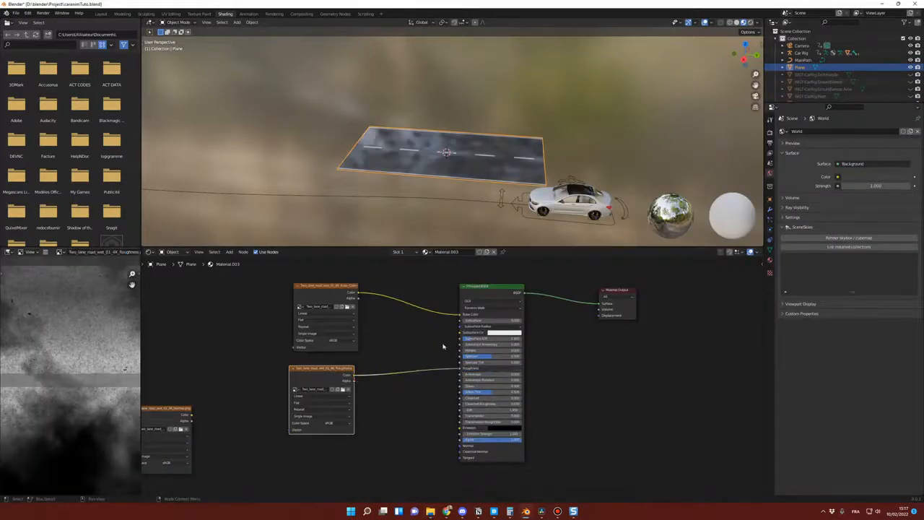
pyautogui.moveTo(454, 172)
pyautogui.mouseDown(button='middle')
pyautogui.moveTo(460, 188)
pyautogui.moveTo(465, 165)
pyautogui.moveTo(483, 156)
pyautogui.moveTo(417, 154)
pyautogui.moveTo(454, 181)
pyautogui.mouseUp(button='middle')
pyautogui.scroll(4, 463, 176)
pyautogui.scroll(-3, 457, 198)
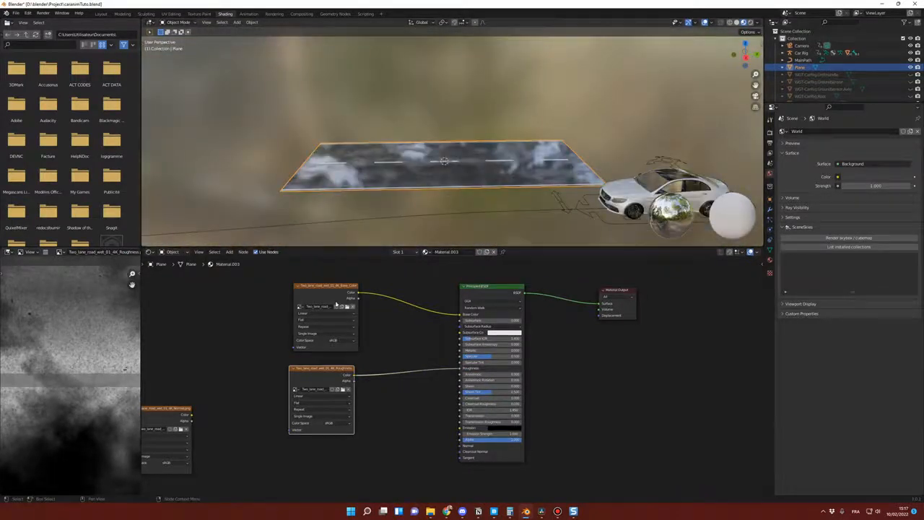
# Stack the base colour, roughness and normal texture nodes in one column before the Principled BSDF.
pyautogui.moveTo(336, 305); pyautogui.dragTo(337, 295)
pyautogui.moveTo(335, 374); pyautogui.dragTo(339, 357)
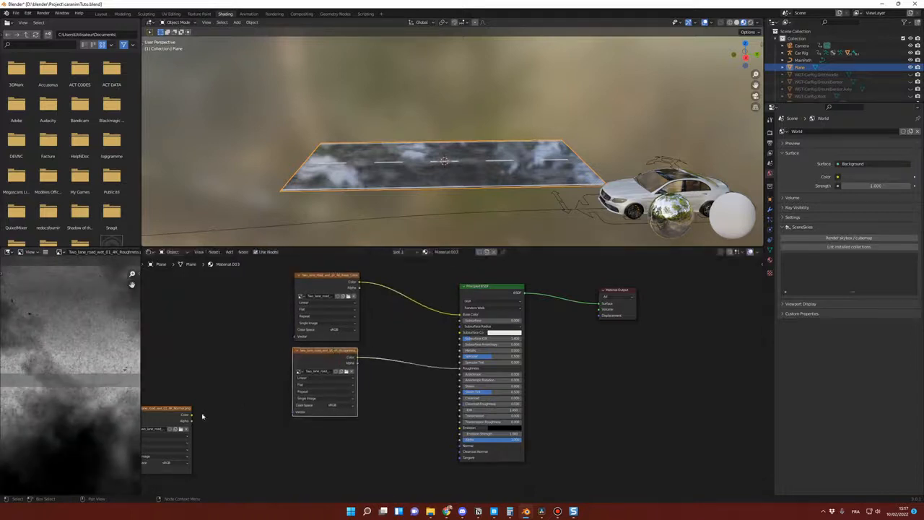
pyautogui.moveTo(173, 410); pyautogui.dragTo(336, 427)
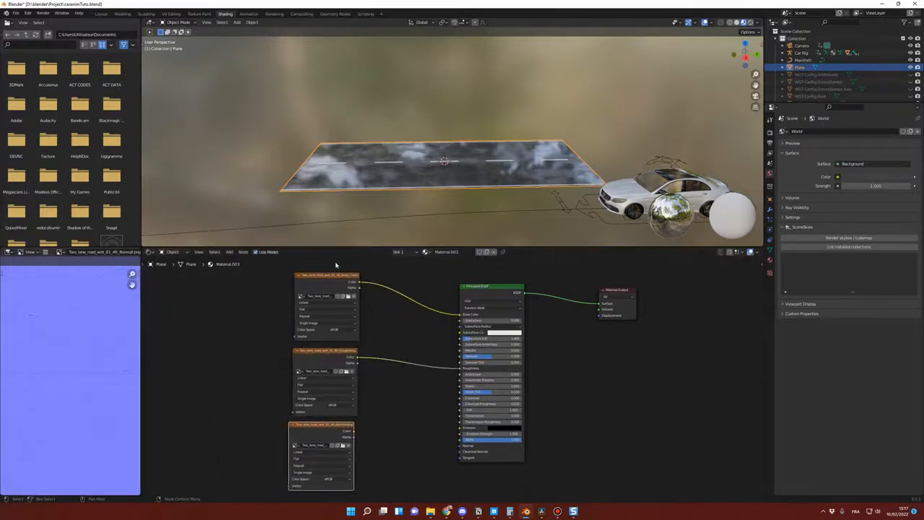
# Spread the base colour, roughness and normal texture nodes apart, leaving room between the normal texture and the Principled BSDF.
pyautogui.moveTo(336, 281); pyautogui.dragTo(250, 282)
pyautogui.moveTo(316, 350); pyautogui.dragTo(315, 323)
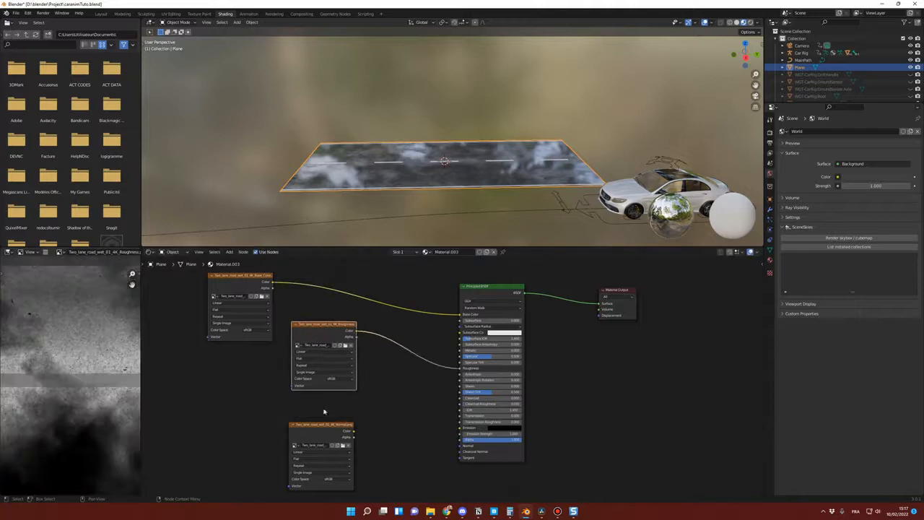
pyautogui.moveTo(328, 424); pyautogui.dragTo(325, 405)
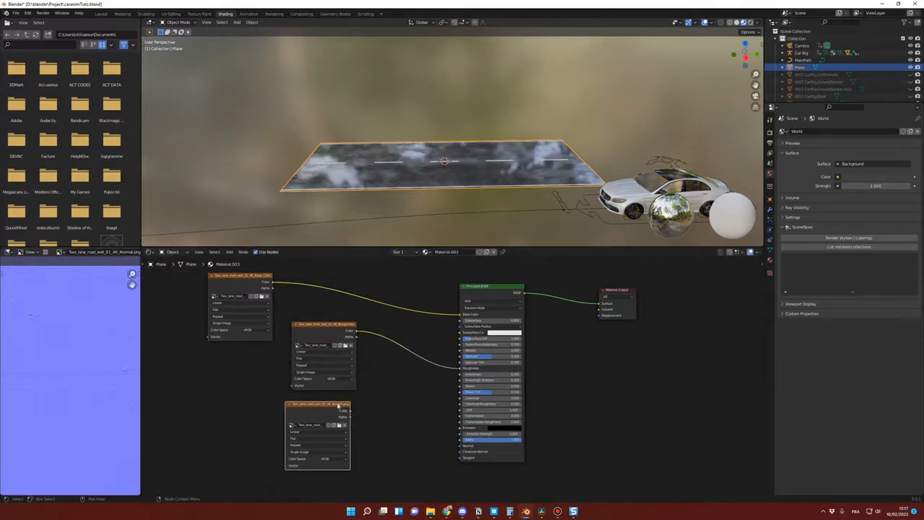
pyautogui.moveTo(336, 406); pyautogui.dragTo(288, 409)
pyautogui.hotkey('shift', 'a')
pyautogui.click(368, 411)
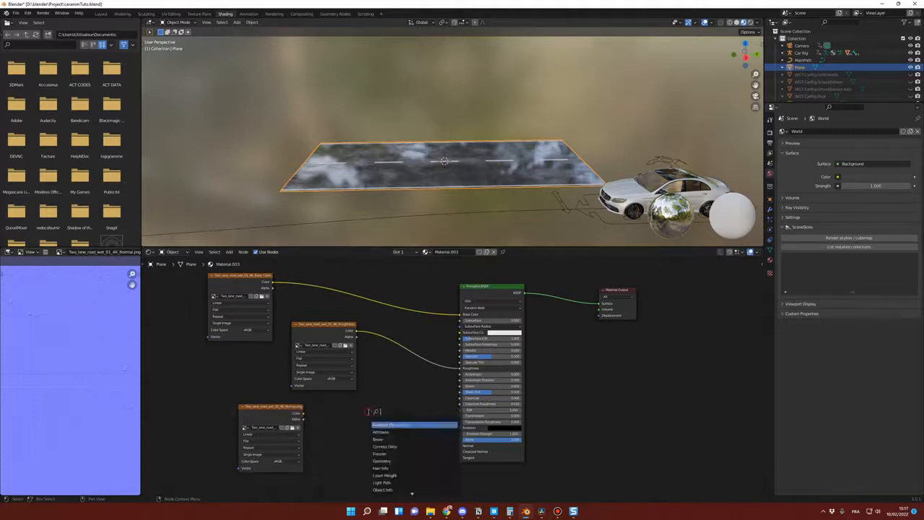
pyautogui.write('bu')
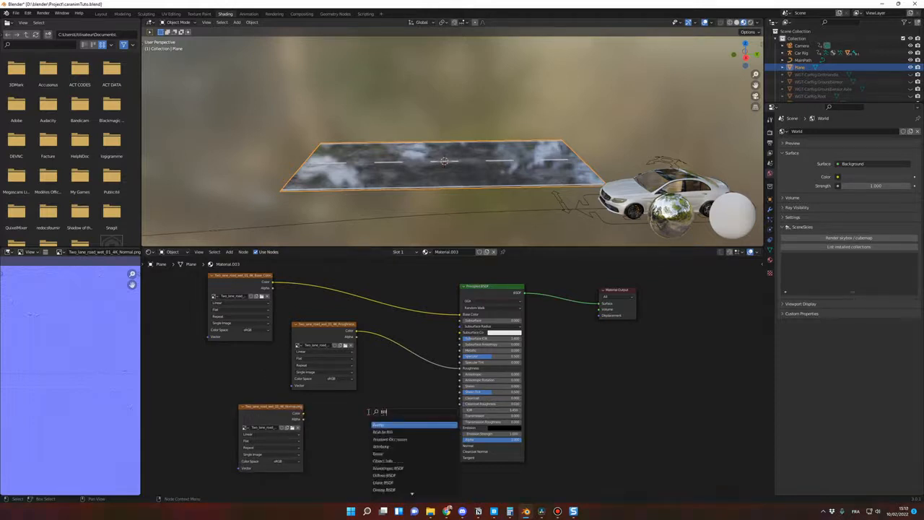
pyautogui.press('Escape')
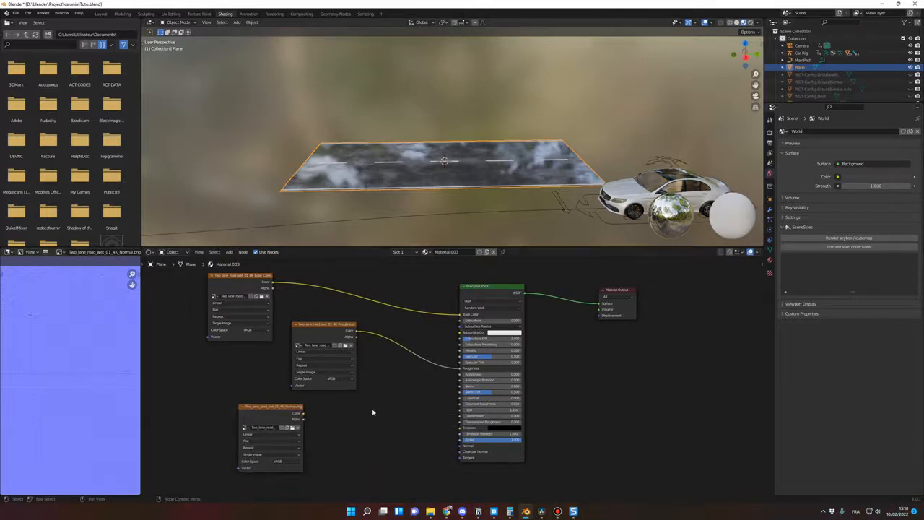
# Add a Bump node between the normal texture and the Principled BSDF.
pyautogui.hotkey('shift', 'a')
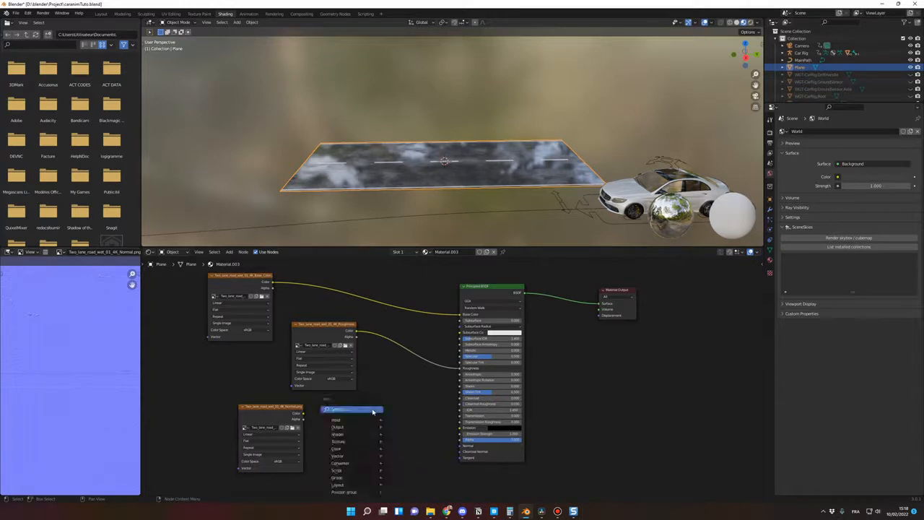
pyautogui.click(373, 411)
pyautogui.write('BUM')
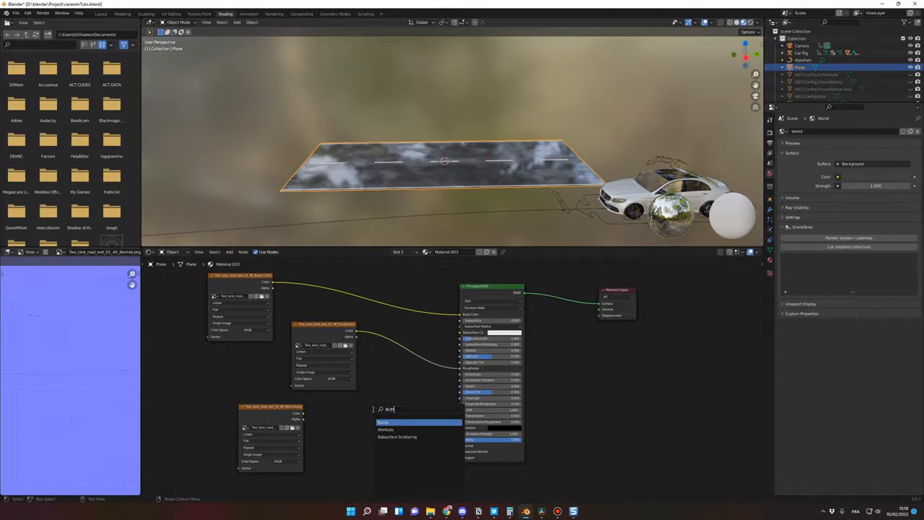
pyautogui.press('Return')
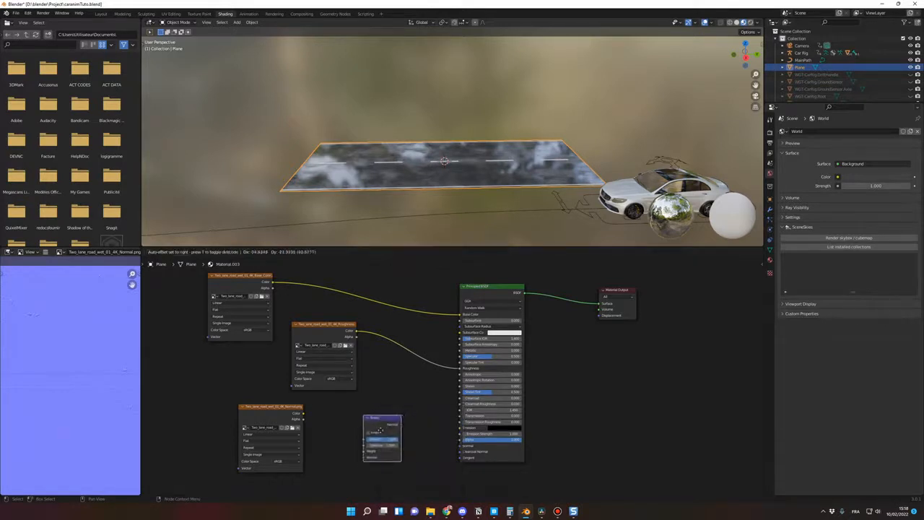
pyautogui.click(378, 422)
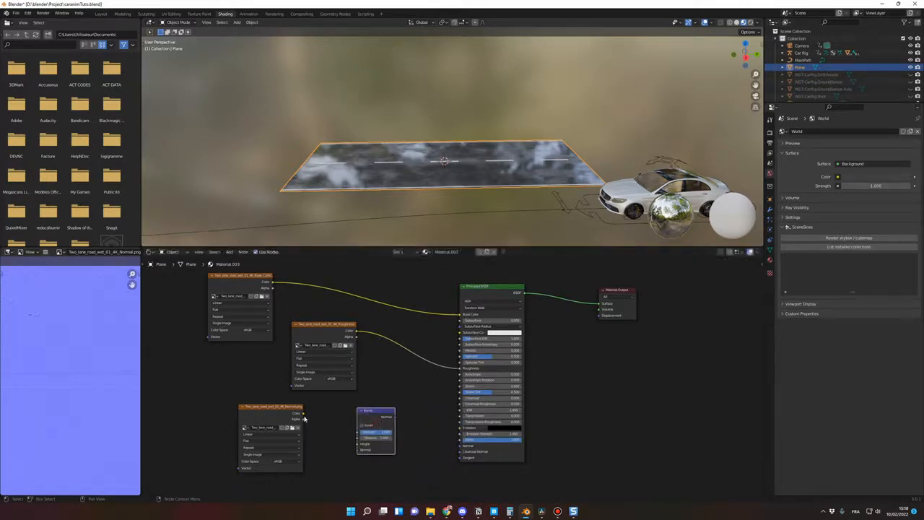
# Connect the normal texture's Color to the Bump node's Normal input, and the Bump output to the Principled BSDF's Normal.
pyautogui.moveTo(303, 413); pyautogui.dragTo(358, 443)
pyautogui.scroll(1, 417, 449)
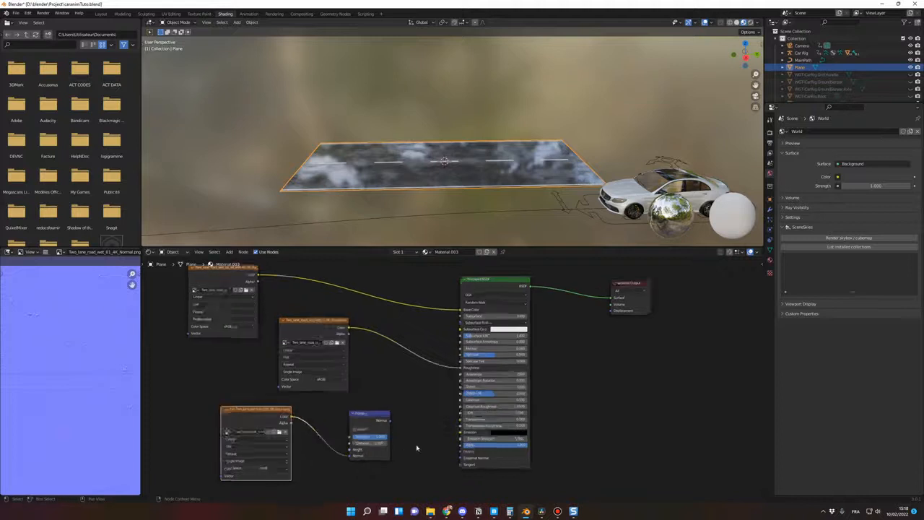
pyautogui.scroll(2, 416, 449)
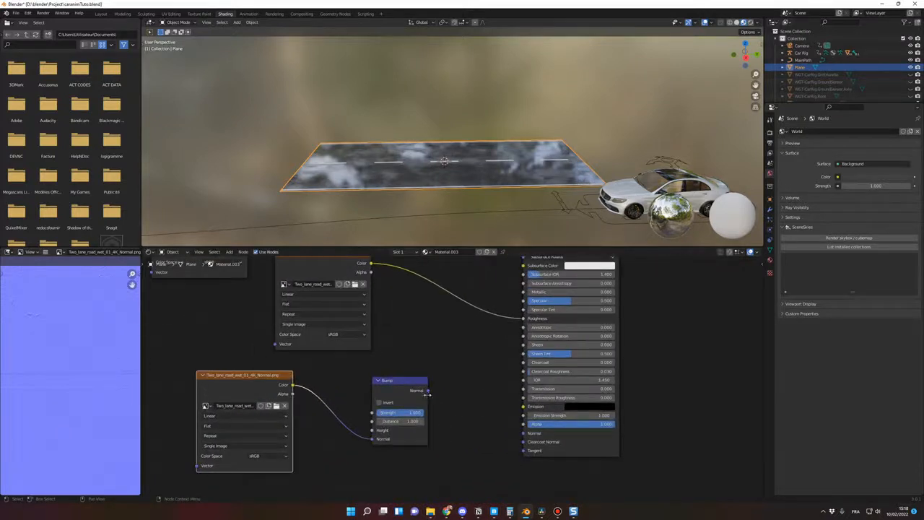
pyautogui.moveTo(429, 393); pyautogui.dragTo(523, 434)
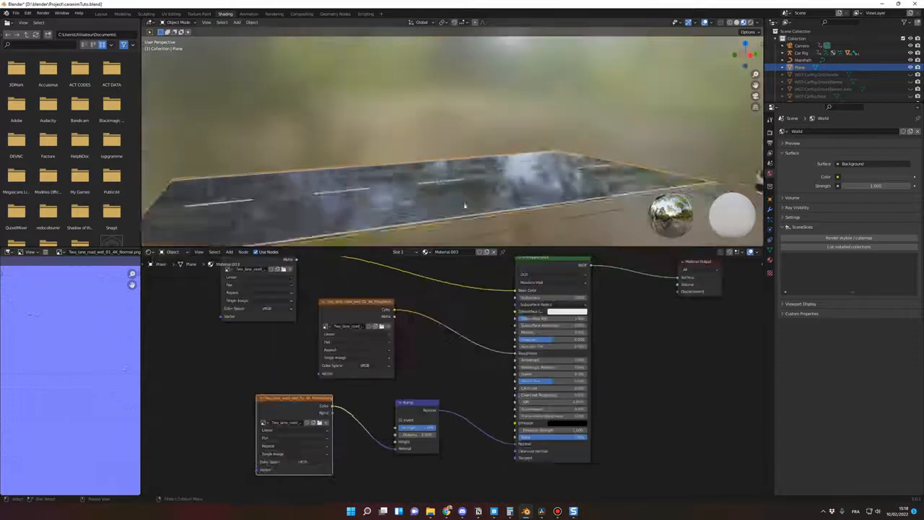
pyautogui.scroll(-2, 468, 208)
pyautogui.scroll(3, 483, 210)
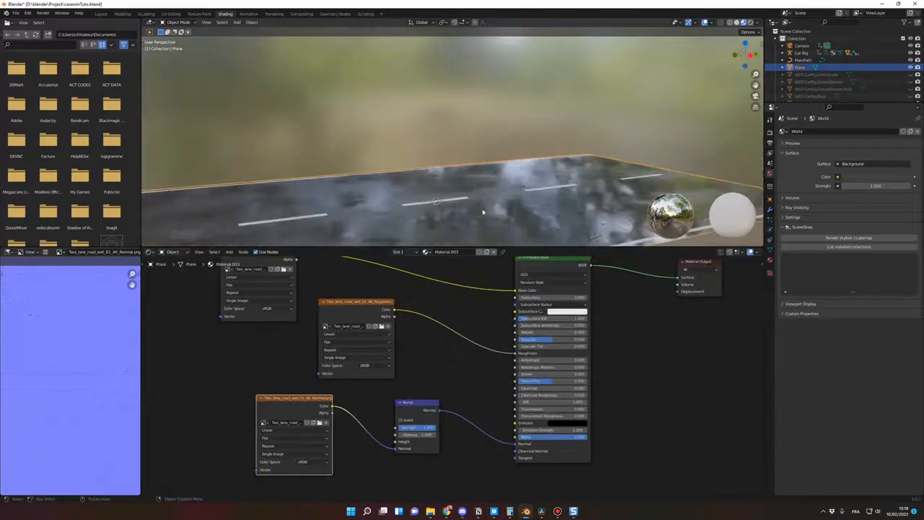
pyautogui.moveTo(484, 210); pyautogui.dragTo(454, 214, button='middle')
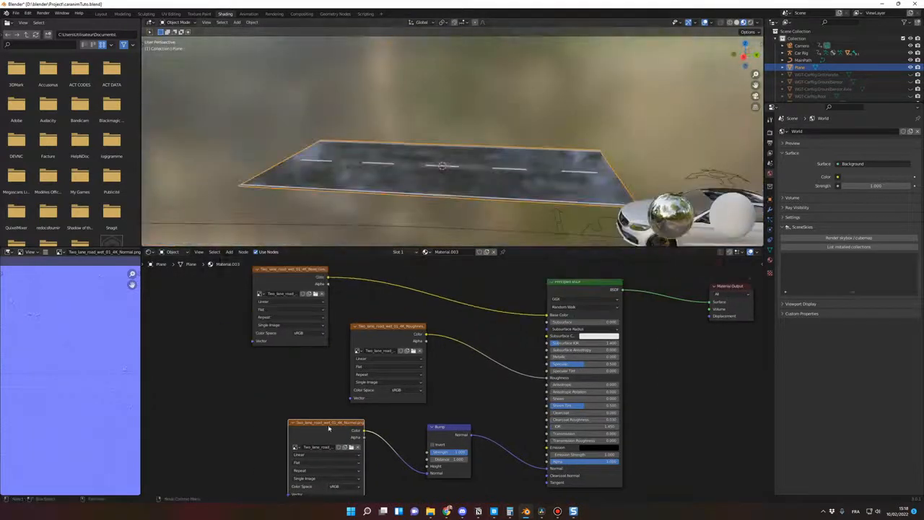
# Reposition the normal texture, Bump and roughness texture nodes to clear space beside the base colour connection.
pyautogui.moveTo(329, 428); pyautogui.dragTo(283, 436)
pyautogui.moveTo(448, 427); pyautogui.dragTo(442, 456)
pyautogui.moveTo(397, 325); pyautogui.dragTo(395, 362)
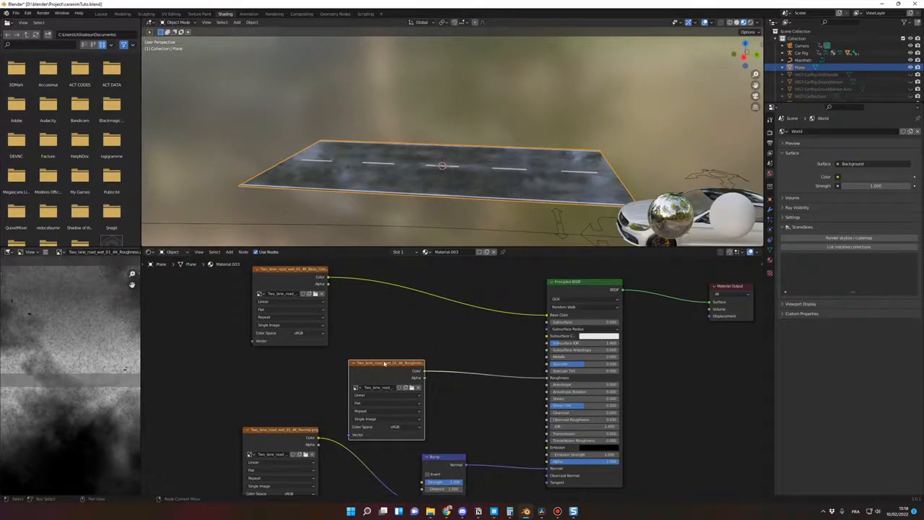
pyautogui.moveTo(381, 368); pyautogui.dragTo(185, 351)
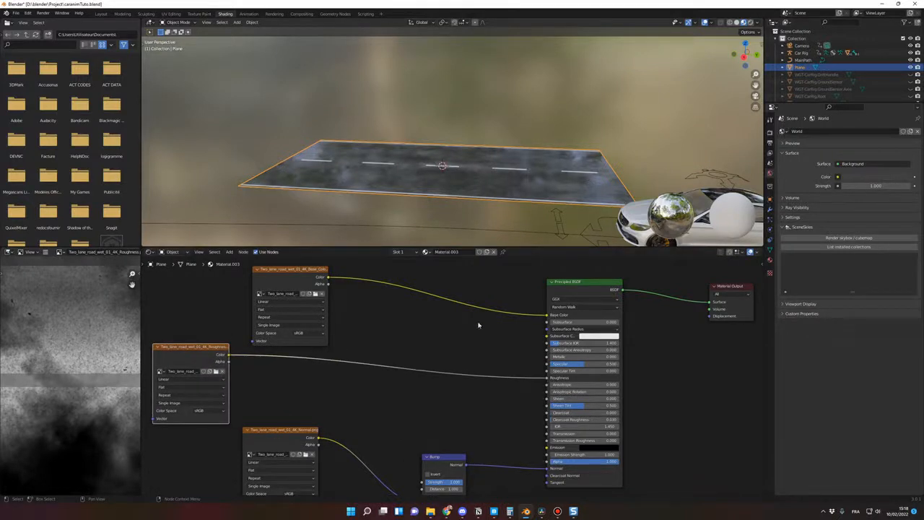
# Insert a MixRGB node into the connection between the base colour texture and the Principled BSDF's Base Color.
pyautogui.moveTo(445, 323); pyautogui.dragTo(450, 337, button='middle')
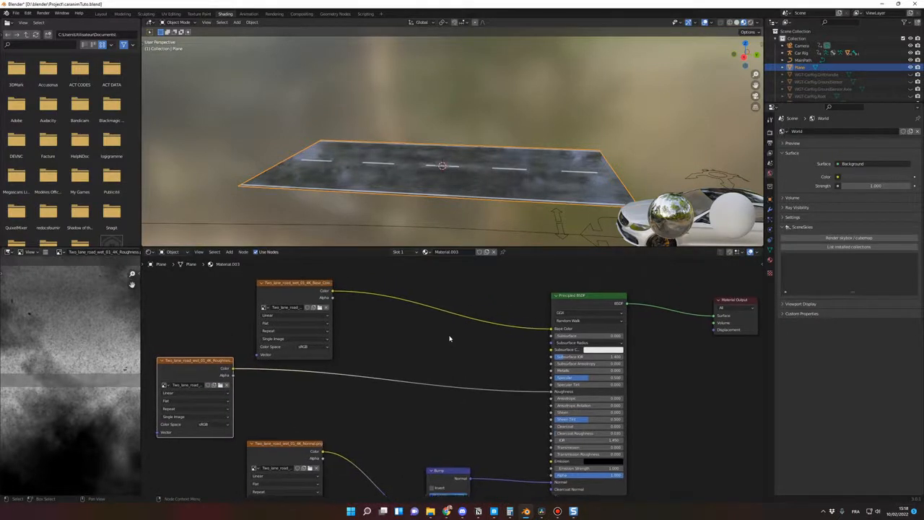
pyautogui.click(422, 340)
pyautogui.hotkey('shift', 'a')
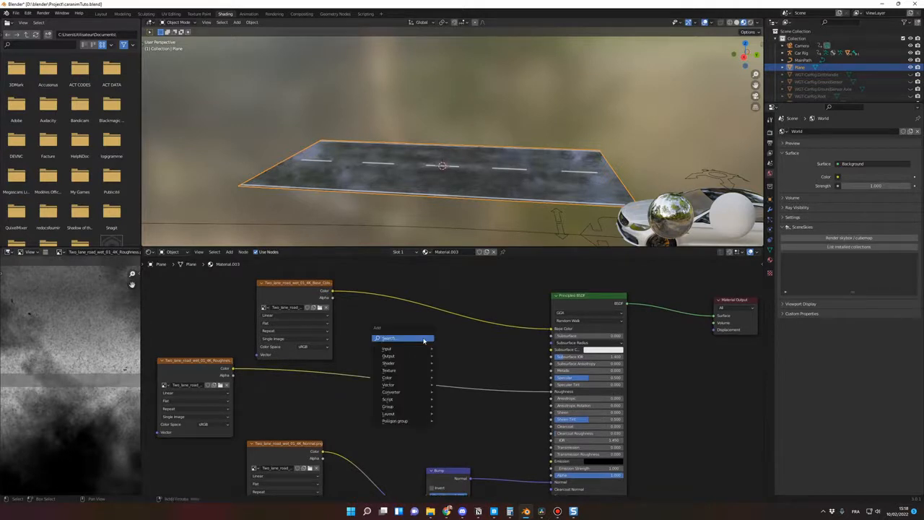
pyautogui.click(422, 339)
pyautogui.write('Mix')
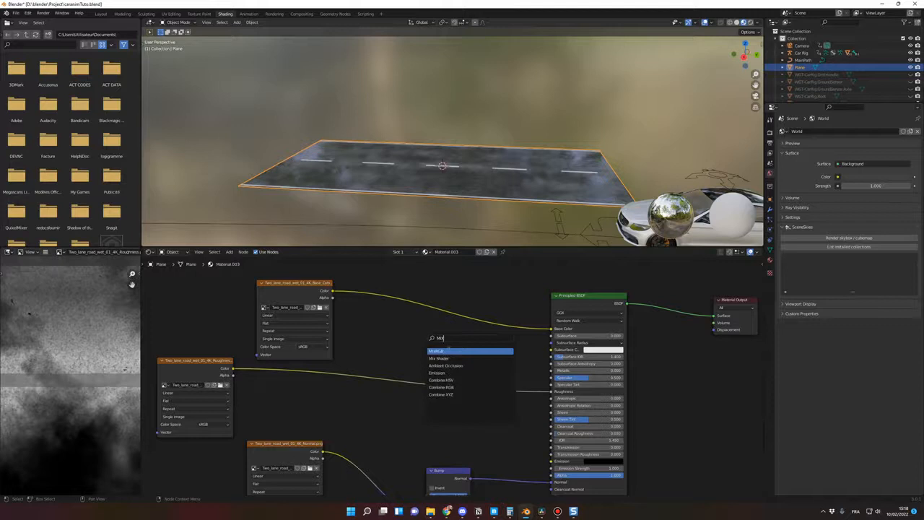
pyautogui.press('Return')
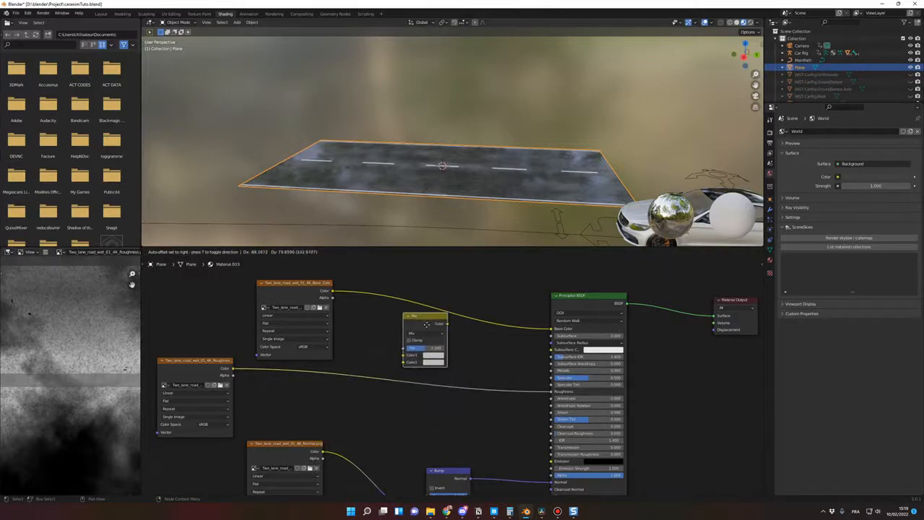
pyautogui.click(433, 303)
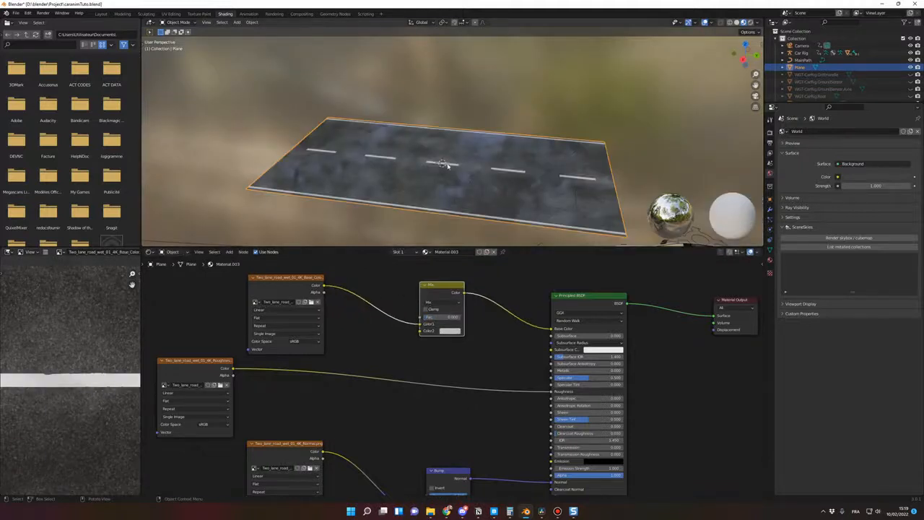
# Connect the roughness texture's Color to the Mix node's Color2 and set its Fac to 0.375.
pyautogui.moveTo(300, 280); pyautogui.dragTo(295, 279)
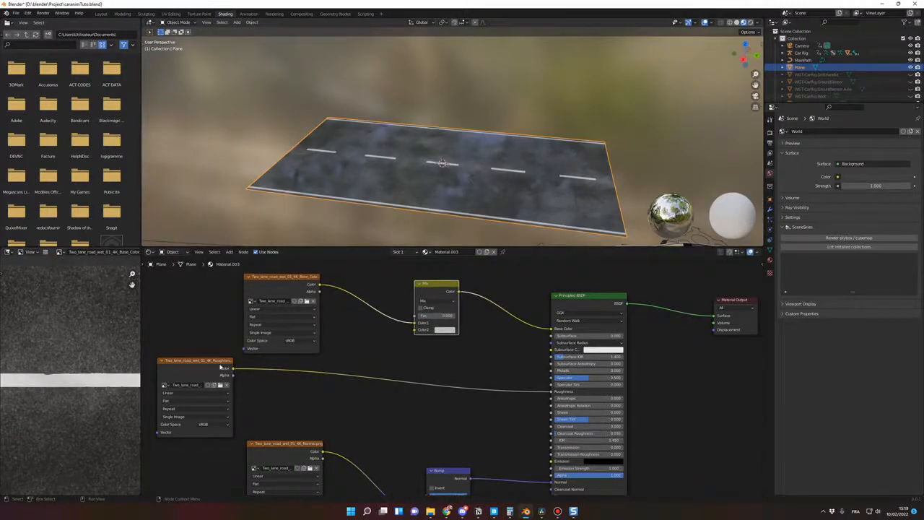
pyautogui.moveTo(220, 368); pyautogui.dragTo(456, 319)
pyautogui.click(431, 301)
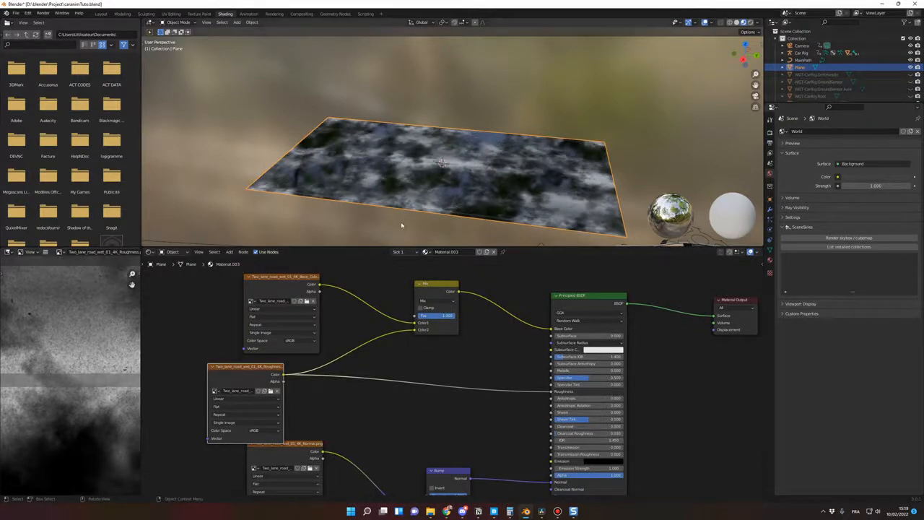
pyautogui.moveTo(402, 225); pyautogui.dragTo(424, 219, button='middle')
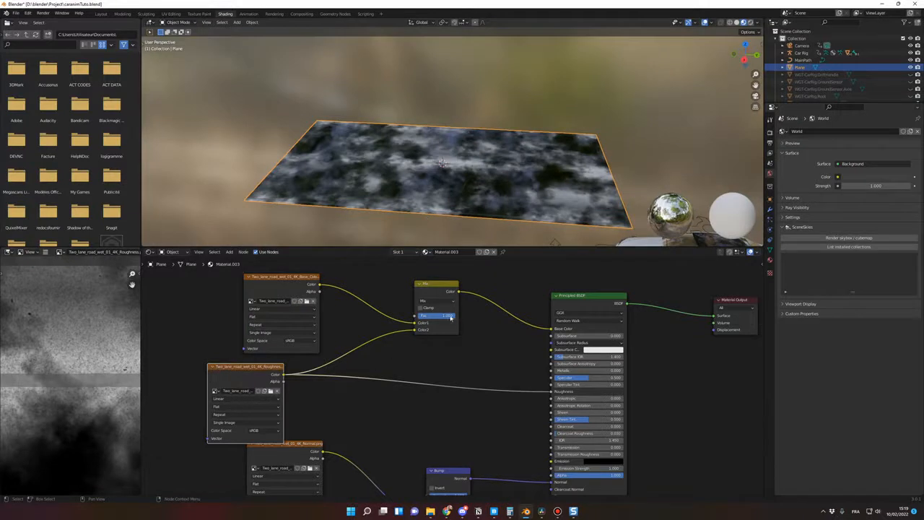
pyautogui.moveTo(450, 319)
pyautogui.mouseDown()
pyautogui.moveTo(423, 315)
pyautogui.moveTo(455, 315)
pyautogui.mouseUp()
pyautogui.moveTo(437, 206)
pyautogui.mouseDown(button='middle')
pyautogui.moveTo(494, 194)
pyautogui.moveTo(436, 200)
pyautogui.mouseUp(button='middle')
# Rearrange the Bump and texture nodes, and connect the roughness texture's Color to the Bump node's Height.
pyautogui.moveTo(446, 470); pyautogui.dragTo(454, 406)
pyautogui.moveTo(312, 445); pyautogui.dragTo(328, 460)
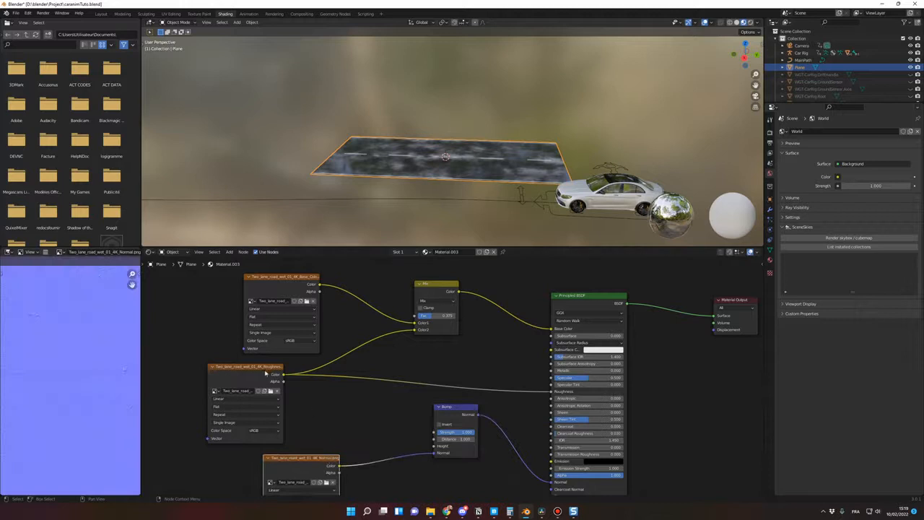
pyautogui.moveTo(265, 368); pyautogui.dragTo(257, 368)
pyautogui.moveTo(324, 455)
pyautogui.mouseDown()
pyautogui.moveTo(350, 446)
pyautogui.moveTo(358, 427)
pyautogui.moveTo(332, 452)
pyautogui.mouseUp()
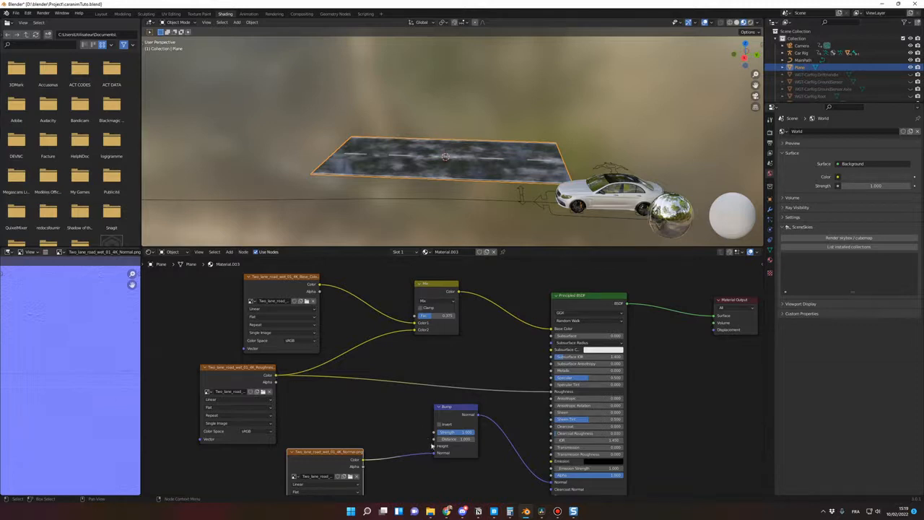
pyautogui.moveTo(276, 376); pyautogui.dragTo(436, 446)
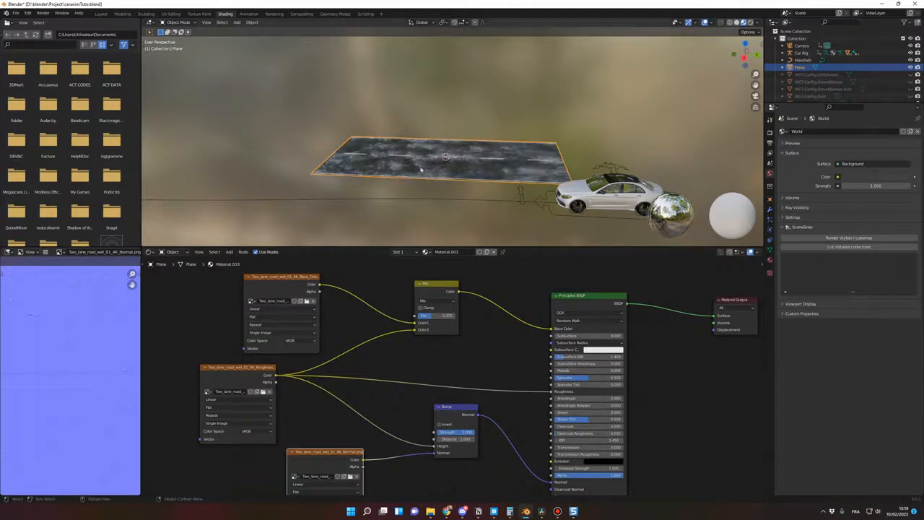
# Lower the Bump node's Strength and inspect the road surface beside the car from several angles.
pyautogui.moveTo(420, 169); pyautogui.dragTo(474, 180, button='middle')
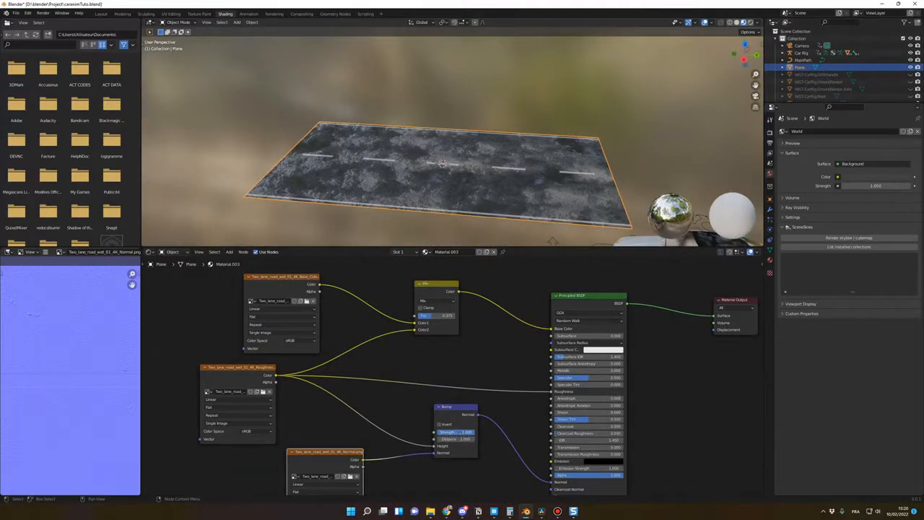
pyautogui.moveTo(465, 431); pyautogui.dragTo(447, 431)
pyautogui.moveTo(401, 232)
pyautogui.mouseDown(button='middle')
pyautogui.moveTo(476, 220)
pyautogui.moveTo(399, 220)
pyautogui.mouseUp(button='middle')
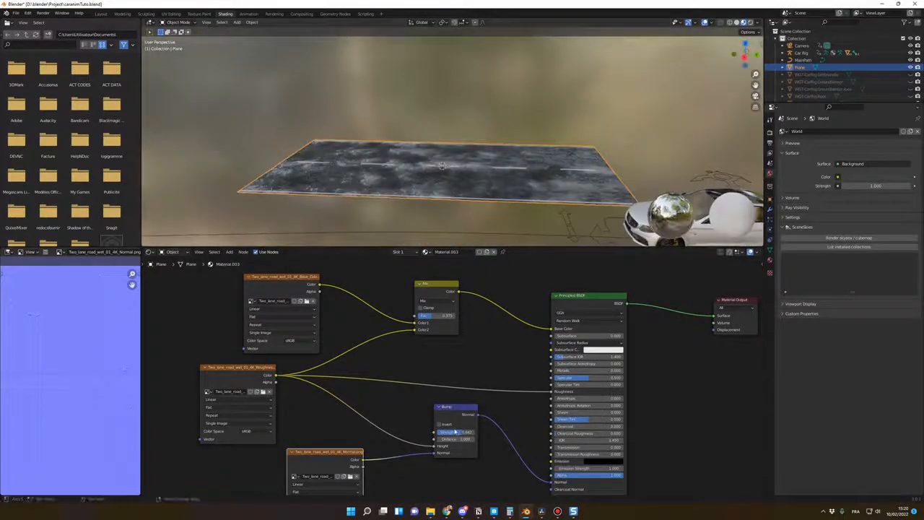
pyautogui.moveTo(459, 431)
pyautogui.mouseDown()
pyautogui.moveTo(447, 432)
pyautogui.moveTo(457, 432)
pyautogui.mouseUp()
pyautogui.moveTo(432, 218); pyautogui.dragTo(527, 224, button='middle')
pyautogui.click(529, 225)
pyautogui.scroll(-2, 522, 239)
pyautogui.scroll(2, 428, 237)
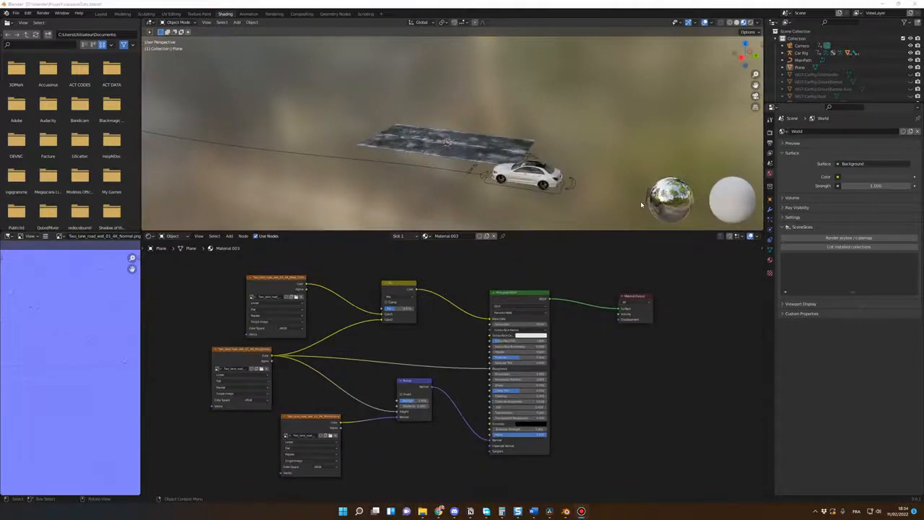
pyautogui.moveTo(529, 178)
pyautogui.mouseDown(button='middle')
pyautogui.moveTo(540, 194)
pyautogui.moveTo(528, 187)
pyautogui.mouseUp(button='middle')
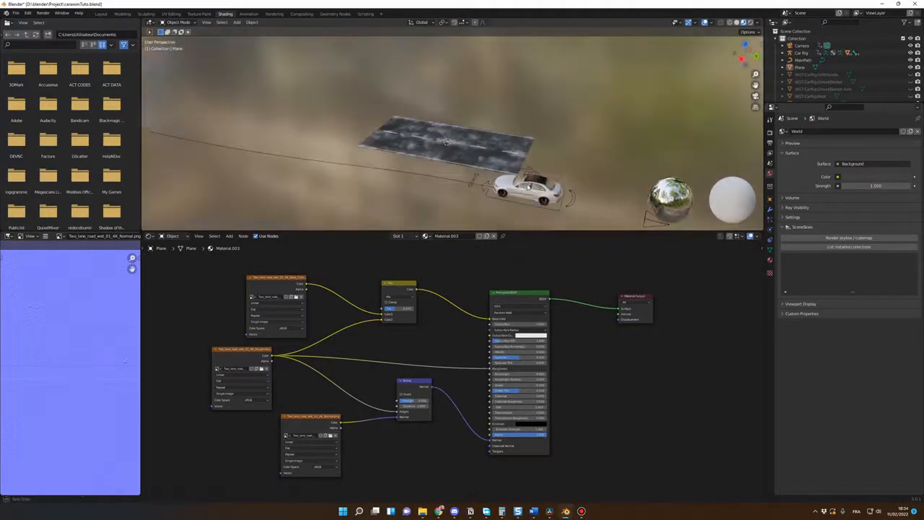
# In the Layout workspace, move the road plane horizontally under the car, to about X 7.3 m and Y 4.3 m.
pyautogui.click(103, 14)
pyautogui.moveTo(233, 147)
pyautogui.mouseDown(button='middle')
pyautogui.moveTo(244, 149)
pyautogui.moveTo(224, 146)
pyautogui.moveTo(315, 256)
pyautogui.moveTo(404, 239)
pyautogui.moveTo(378, 264)
pyautogui.moveTo(418, 241)
pyautogui.mouseUp(button='middle')
pyautogui.press('g')
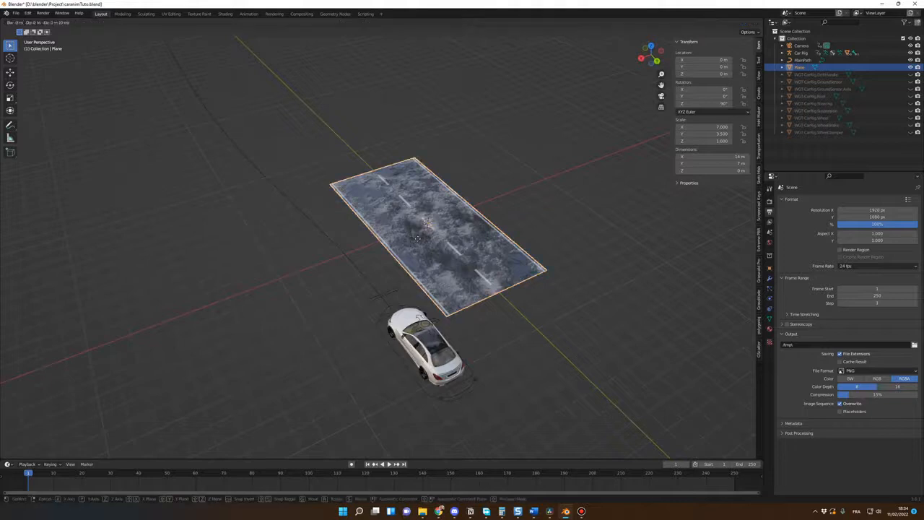
pyautogui.hotkey('shift', 'z')
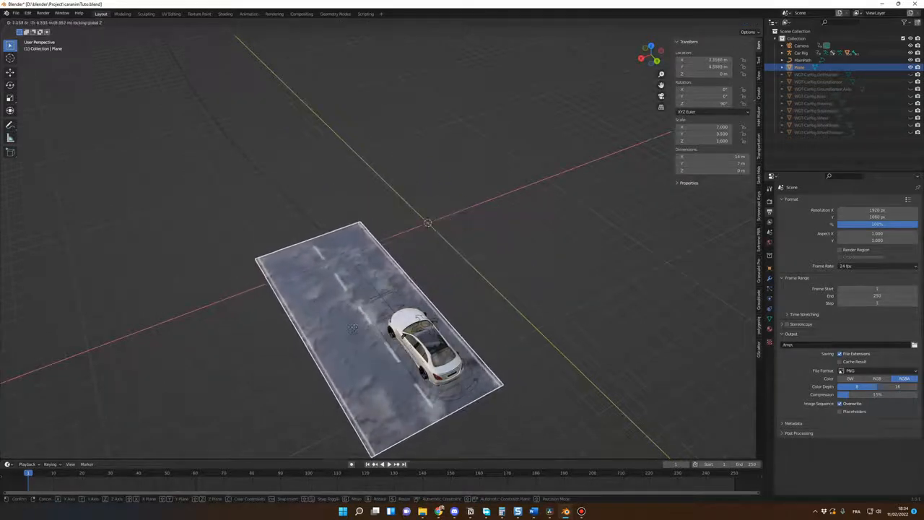
pyautogui.click(349, 327)
pyautogui.moveTo(454, 351); pyautogui.dragTo(423, 311, button='middle')
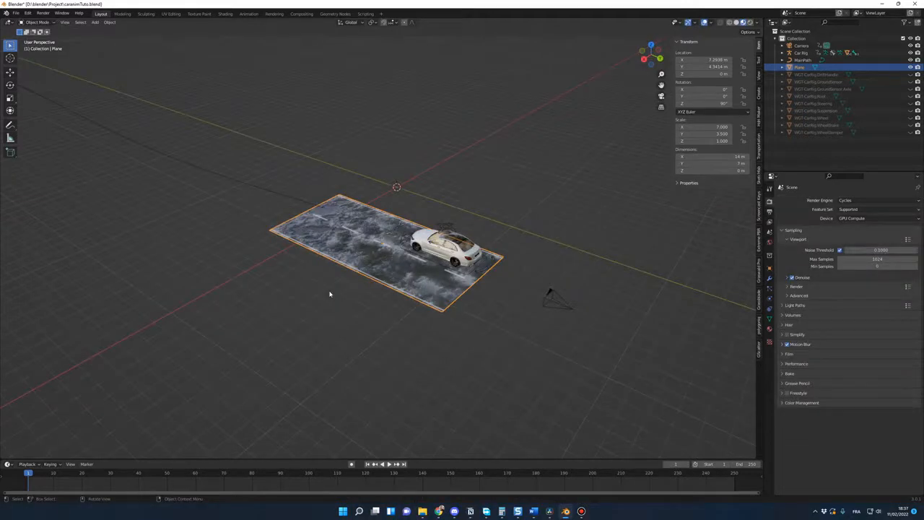
pyautogui.moveTo(363, 254); pyautogui.dragTo(332, 299, button='middle')
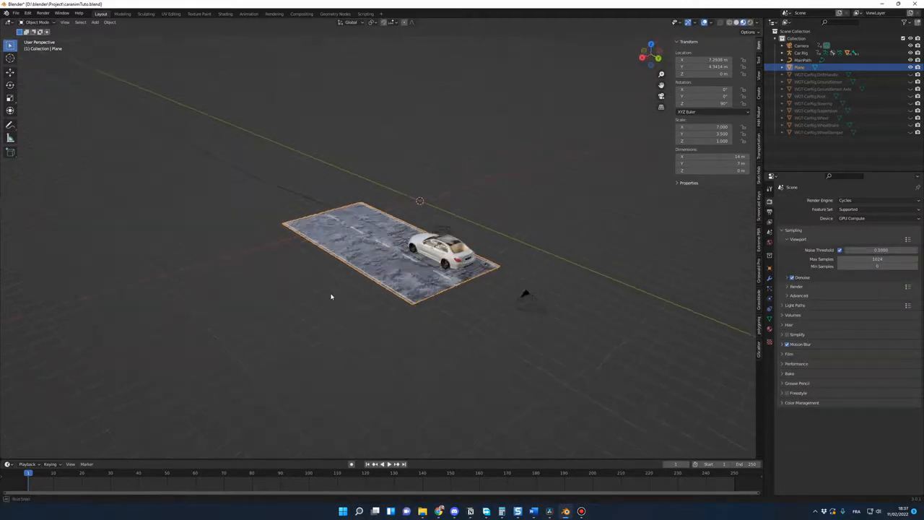
# Add an Array modifier to the road plane and set its relative offset Factor X to -1.
pyautogui.click(769, 279)
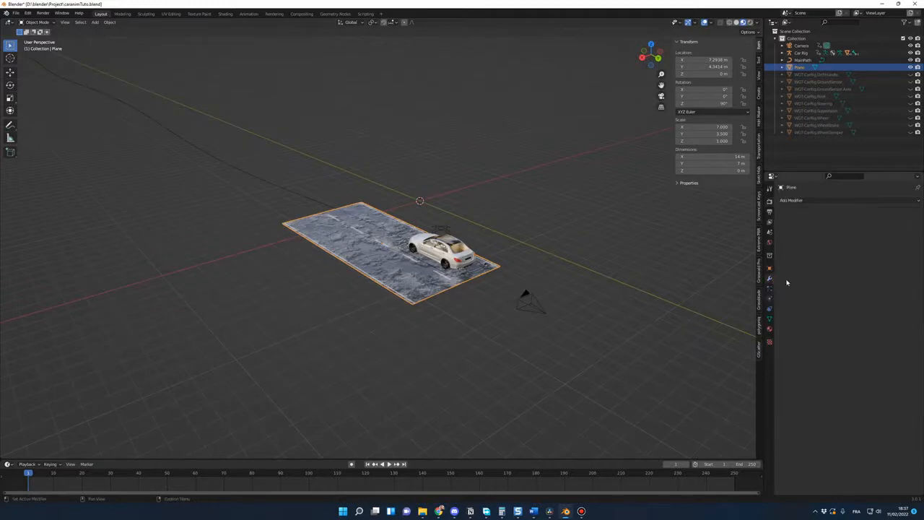
pyautogui.click(805, 201)
pyautogui.click(770, 222)
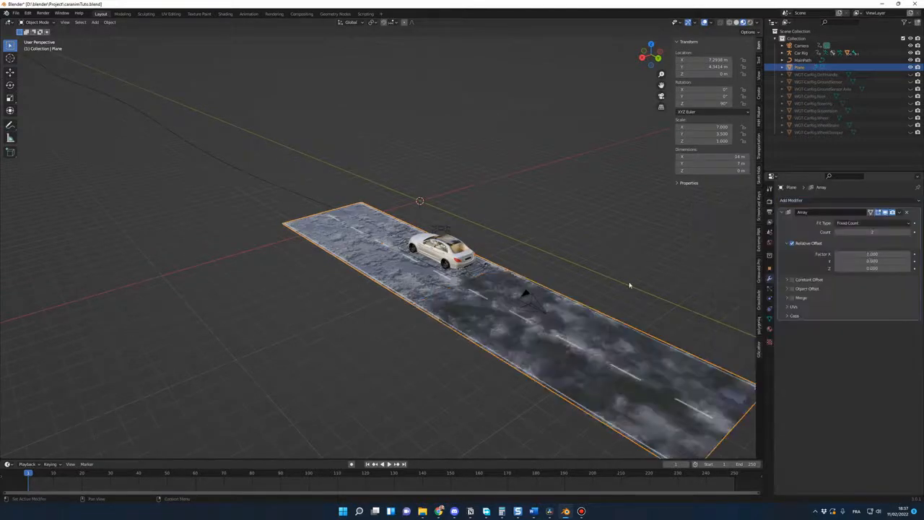
pyautogui.scroll(-2, 500, 326)
pyautogui.moveTo(498, 325); pyautogui.dragTo(513, 330, button='middle')
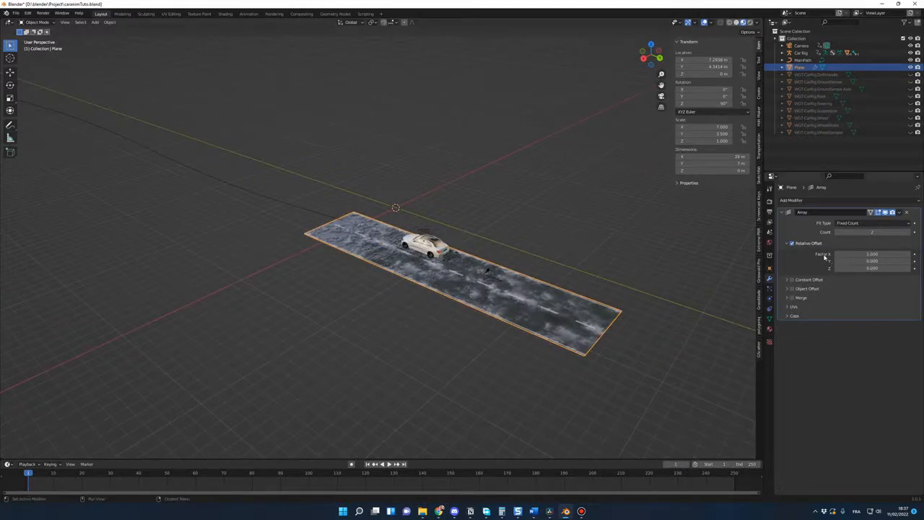
pyautogui.click(850, 254)
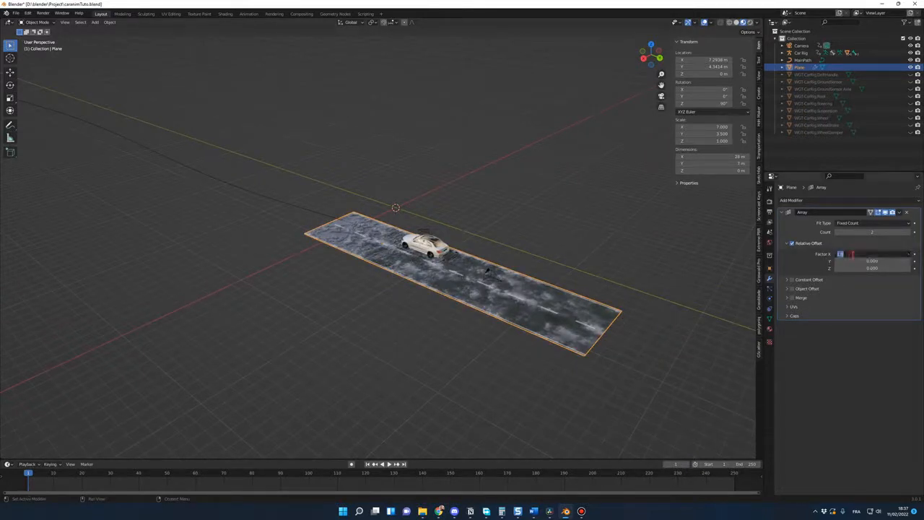
pyautogui.write('-1')
pyautogui.press('Return')
pyautogui.moveTo(538, 294); pyautogui.dragTo(497, 291, button='middle')
pyautogui.scroll(-5, 497, 291)
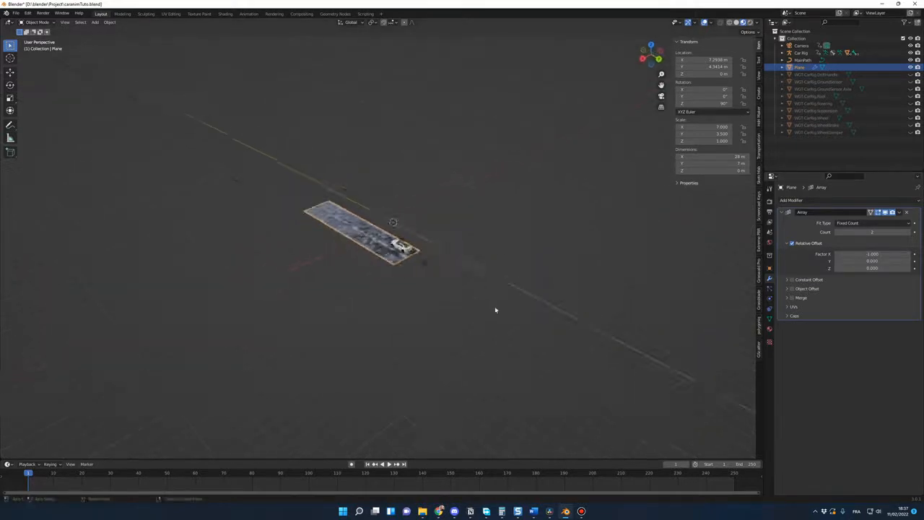
# Raise the Array modifier's Count to 40 to extend the road along the car's route.
pyautogui.click(908, 232)
pyautogui.click(908, 232)
pyautogui.click(908, 232)
pyautogui.click(908, 232)
pyautogui.click(907, 232)
pyautogui.click(908, 232)
pyautogui.tripleClick(907, 232)
pyautogui.scroll(-1, 520, 307)
pyautogui.scroll(-2, 520, 307)
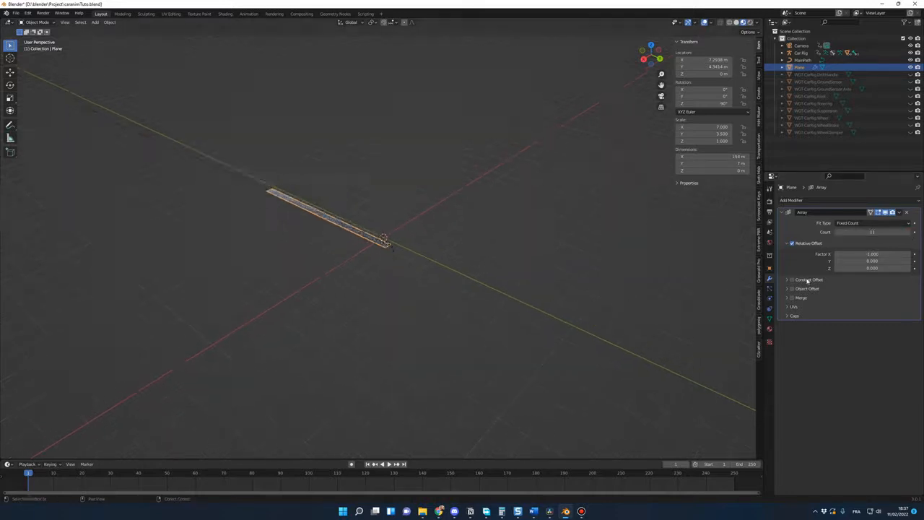
pyautogui.click(909, 232)
pyautogui.click(909, 232)
pyautogui.click(908, 233)
pyautogui.click(909, 233)
pyautogui.click(909, 232)
pyautogui.doubleClick(908, 233)
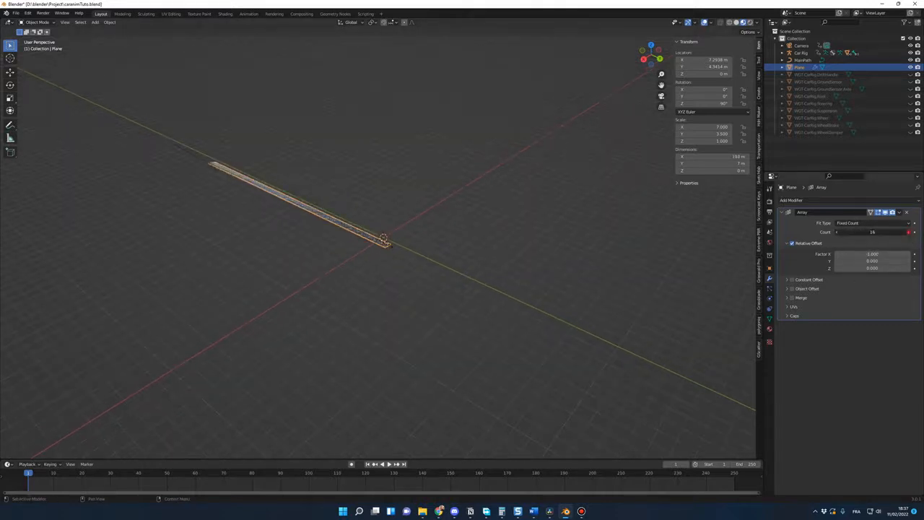
pyautogui.click(909, 233)
pyautogui.doubleClick(909, 233)
pyautogui.click(909, 232)
pyautogui.click(909, 233)
pyautogui.click(908, 232)
pyautogui.doubleClick(909, 233)
pyautogui.click(908, 232)
pyautogui.click(909, 233)
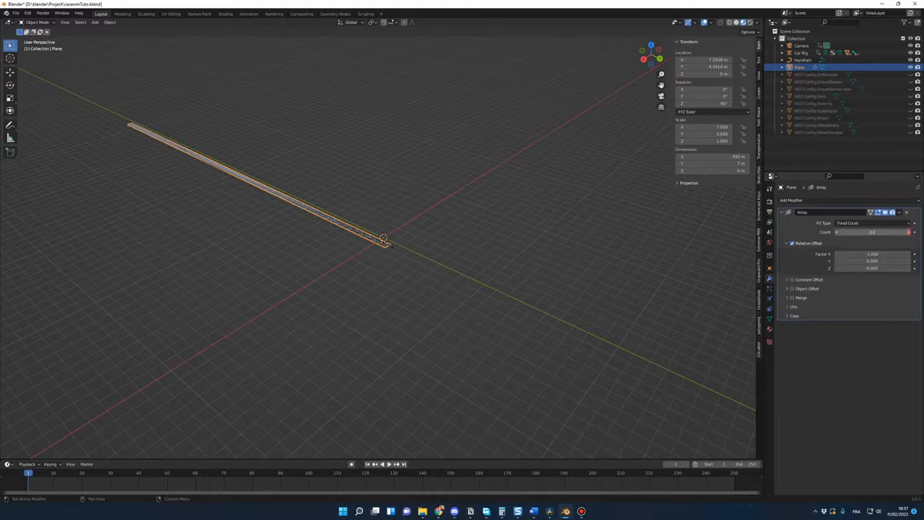
pyautogui.click(909, 232)
pyautogui.click(908, 232)
pyautogui.click(909, 233)
pyautogui.click(908, 232)
pyautogui.click(908, 233)
pyautogui.moveTo(458, 315); pyautogui.dragTo(380, 291, button='middle')
pyautogui.scroll(6, 382, 292)
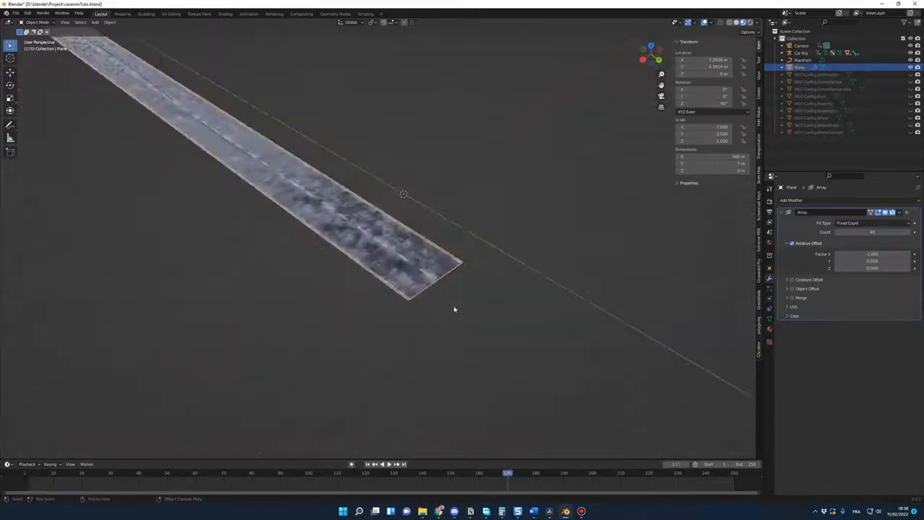
# Examine the extended road and the car's position on it at frame 170 from several angles.
pyautogui.scroll(-6, 466, 310)
pyautogui.scroll(1, 469, 311)
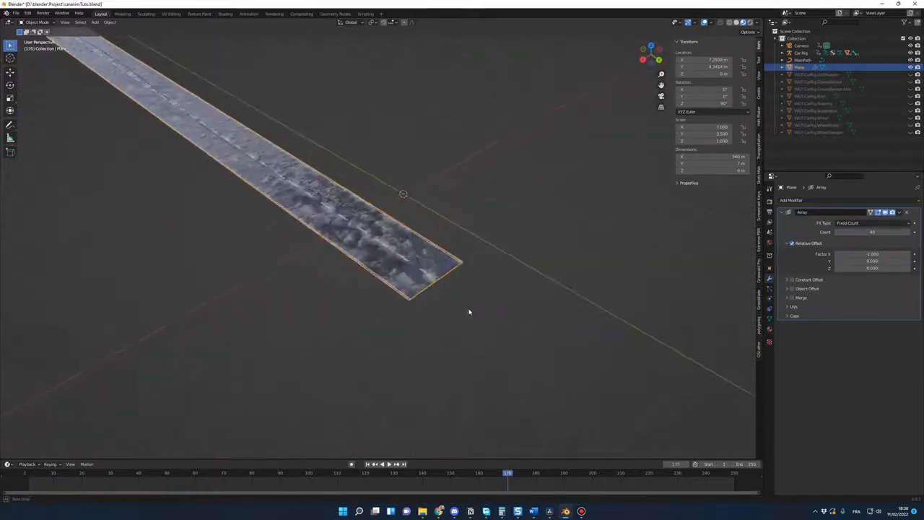
pyautogui.press('Tab')
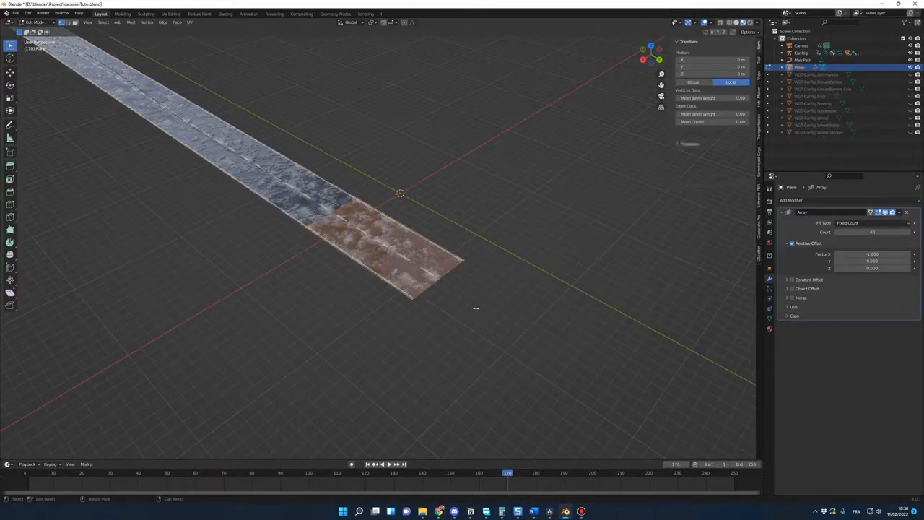
pyautogui.press('Tab')
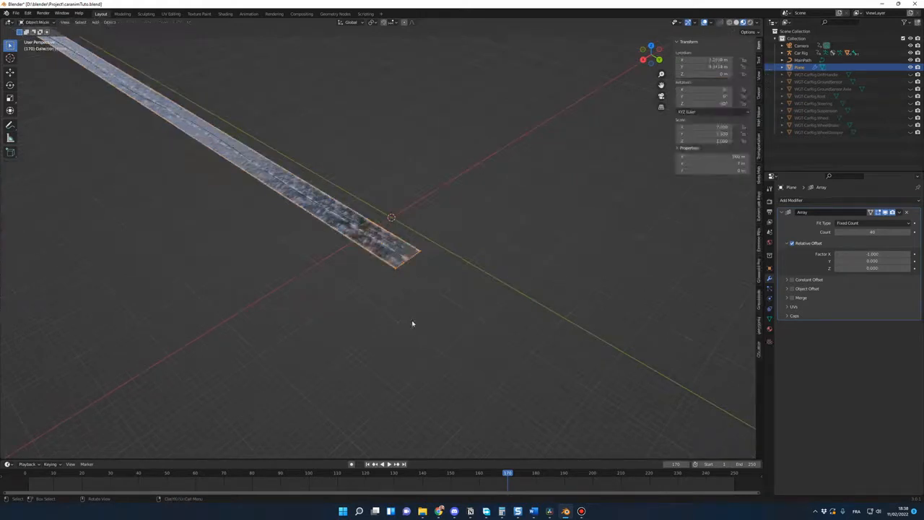
pyautogui.moveTo(412, 323); pyautogui.dragTo(452, 289, button='middle')
pyautogui.scroll(3, 441, 311)
pyautogui.scroll(-3, 442, 312)
pyautogui.scroll(-8, 457, 314)
pyautogui.moveTo(460, 324); pyautogui.dragTo(477, 320, button='middle')
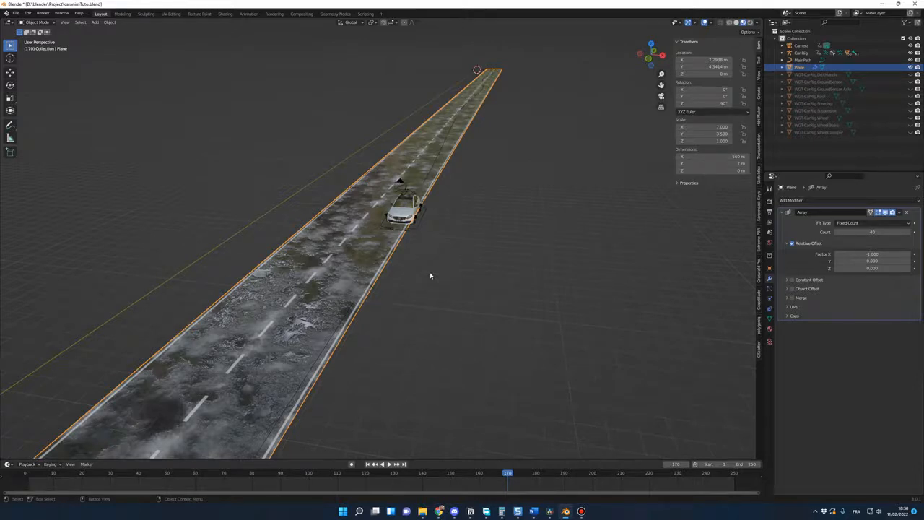
# Scale the road plane along the global X axis to widen it to about 9 m.
pyautogui.scroll(5, 433, 273)
pyautogui.click(520, 252)
pyautogui.click(281, 342)
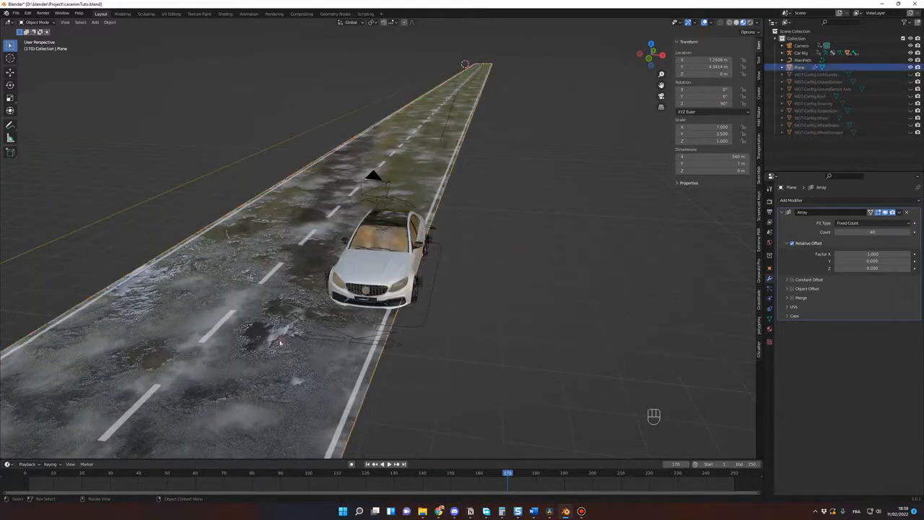
pyautogui.press('s')
pyautogui.press('x')
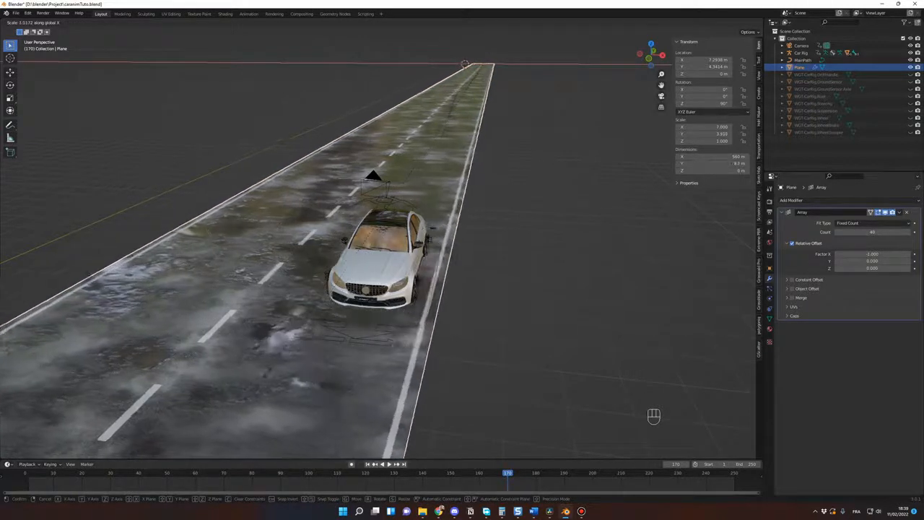
pyautogui.click(484, 383)
pyautogui.scroll(-3, 484, 382)
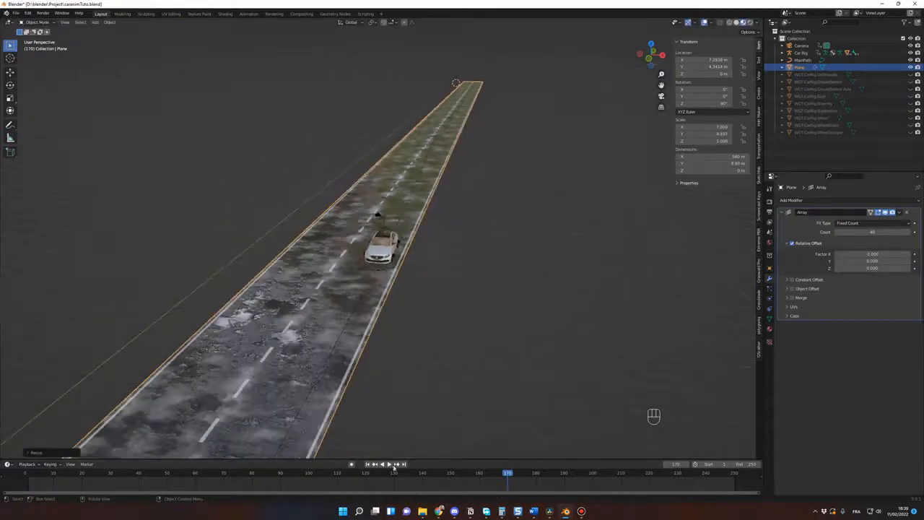
# Play the animation briefly, check the car against the whole road, and return to frame 1.
pyautogui.press('space')
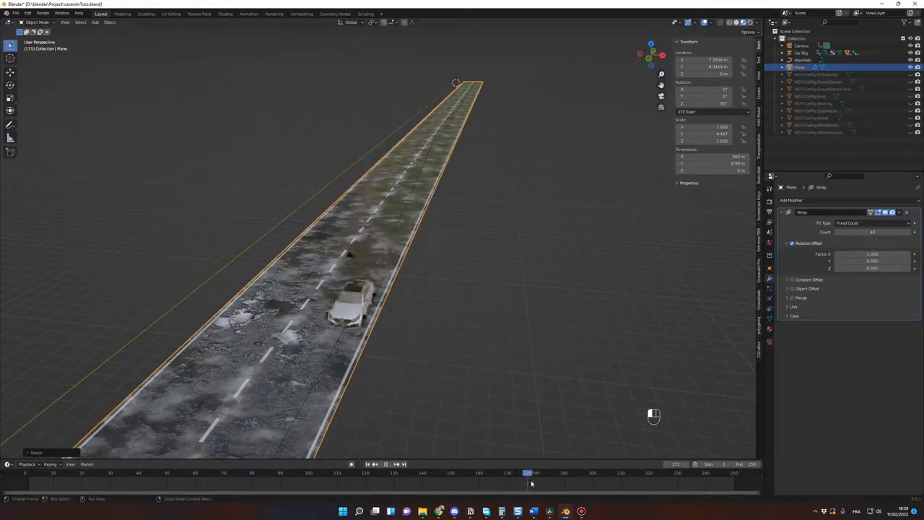
pyautogui.press('Escape')
pyautogui.moveTo(462, 436); pyautogui.dragTo(253, 347, button='middle')
pyautogui.scroll(-2, 390, 374)
pyautogui.scroll(3, 557, 401)
pyautogui.scroll(3, 440, 368)
pyautogui.scroll(-2, 425, 376)
pyautogui.keyDown('shift'); pyautogui.moveTo(253, 348); pyautogui.dragTo(409, 363, button='middle'); pyautogui.keyUp('shift')
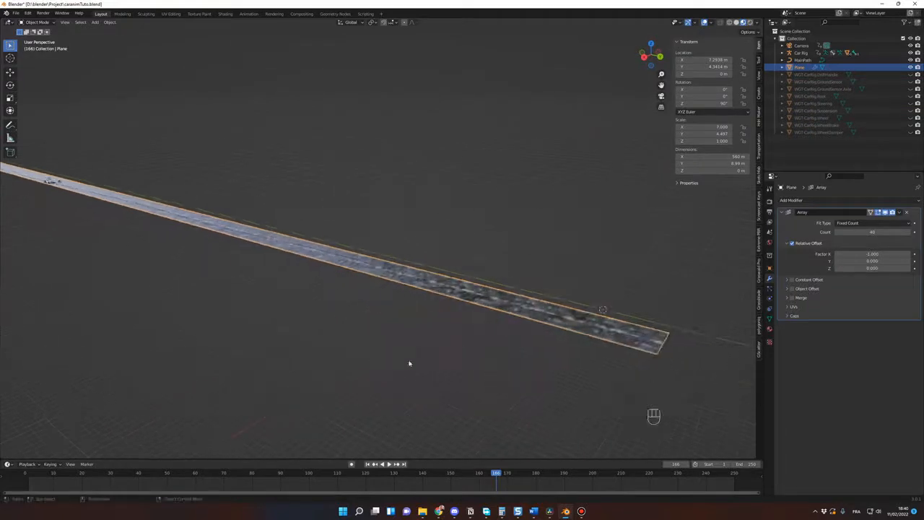
pyautogui.click(32, 475)
pyautogui.moveTo(31, 476); pyautogui.dragTo(28, 475)
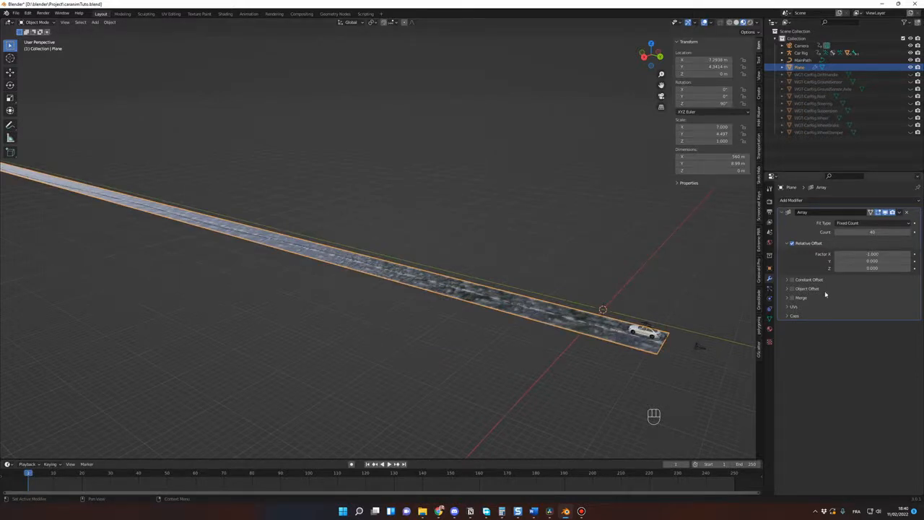
# Add a Curve modifier to the road plane with MainPath as its Curve Object.
pyautogui.click(803, 201)
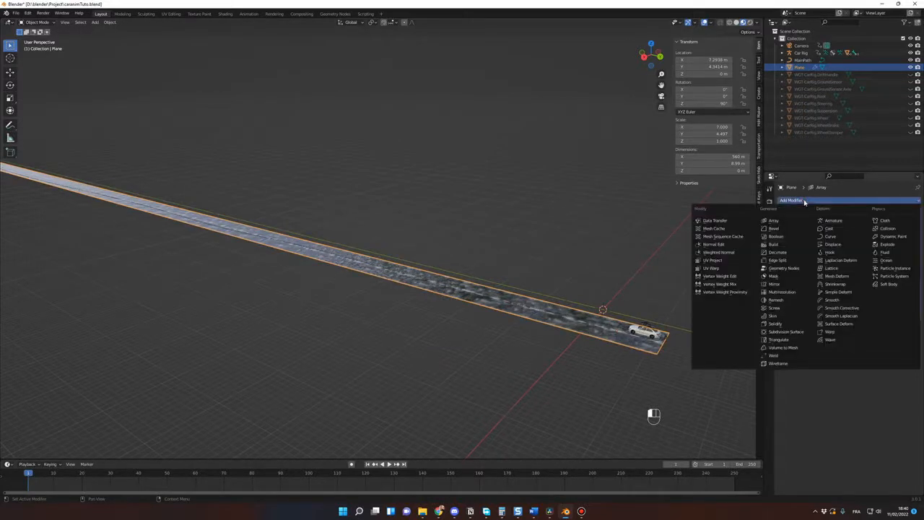
pyautogui.click(831, 236)
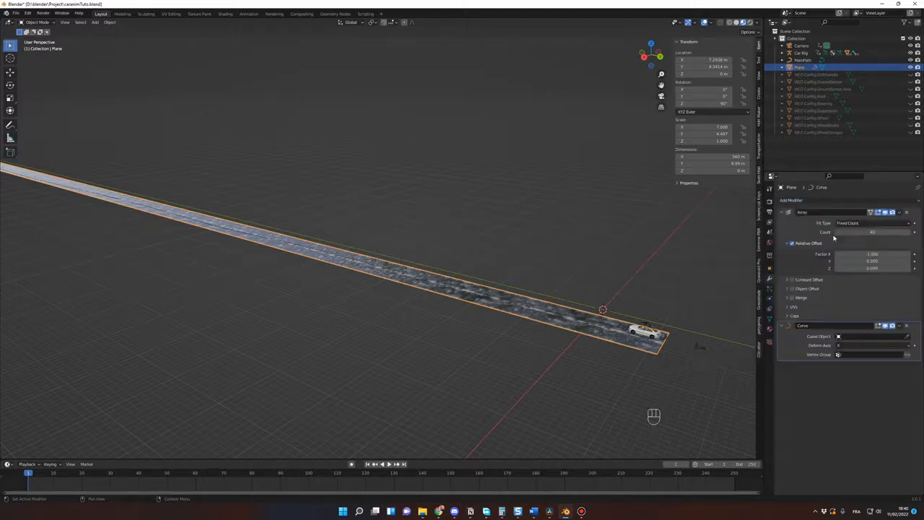
pyautogui.click(835, 336)
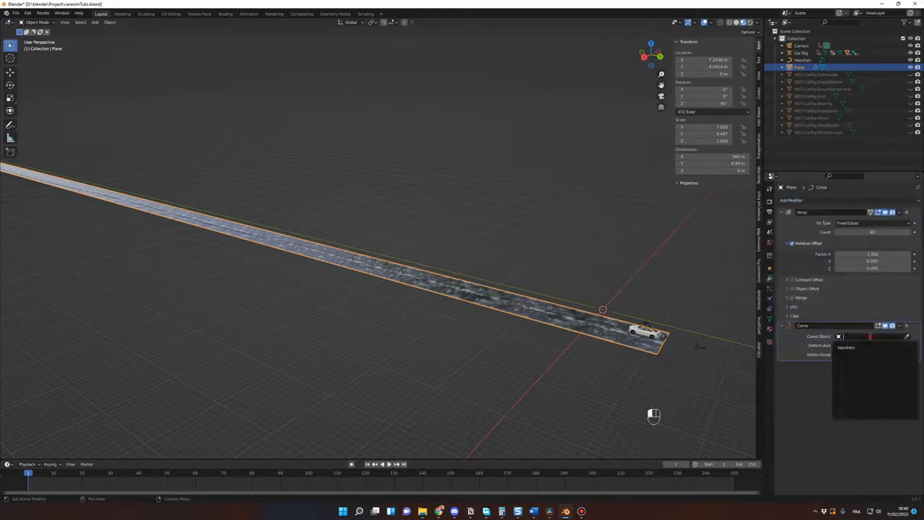
pyautogui.click(855, 348)
pyautogui.moveTo(563, 373); pyautogui.dragTo(536, 373, button='middle')
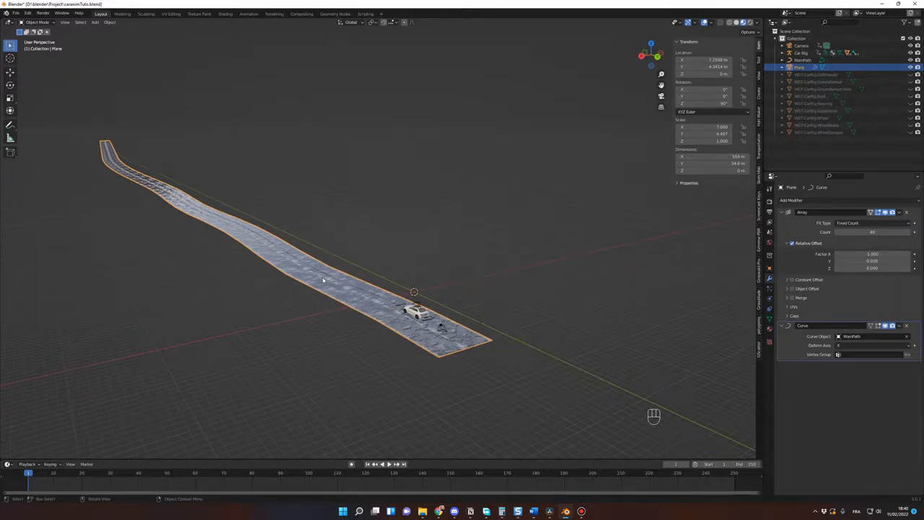
# Preview the animation through the camera on the curved road, return to frame 1, and leave the camera view.
pyautogui.press('KP_0')
pyautogui.press('space')
pyautogui.press('space')
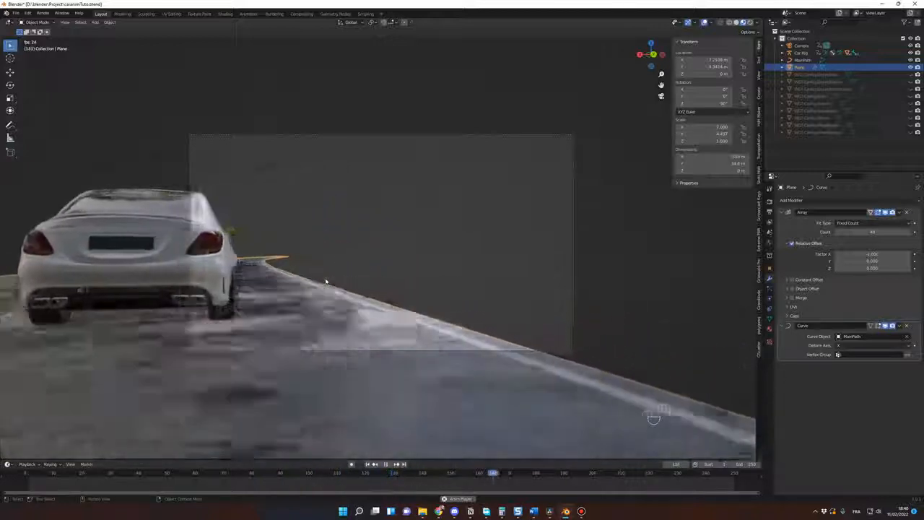
pyautogui.press('space')
pyautogui.moveTo(53, 474); pyautogui.dragTo(28, 475)
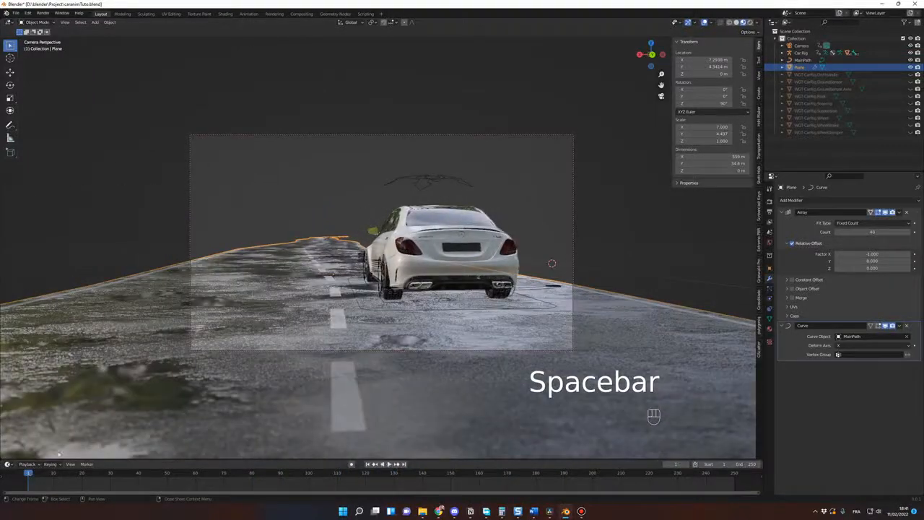
pyautogui.press('KP_0')
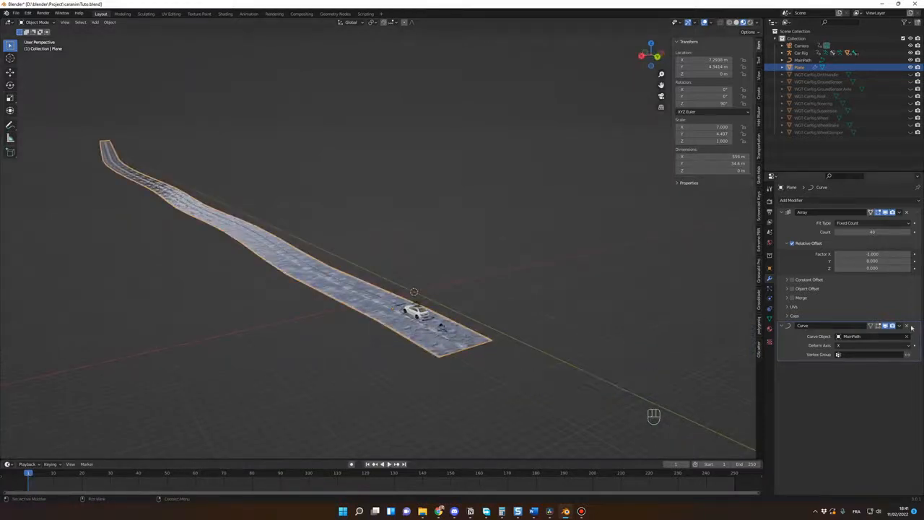
# Remove the Curve modifier from the road plane, keeping only the Array modifier.
pyautogui.click(907, 326)
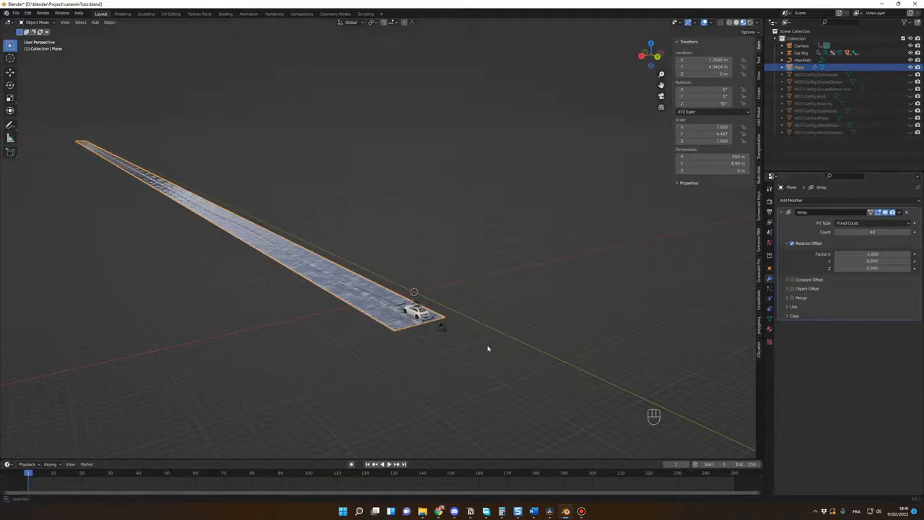
pyautogui.moveTo(487, 349); pyautogui.dragTo(313, 269, button='middle')
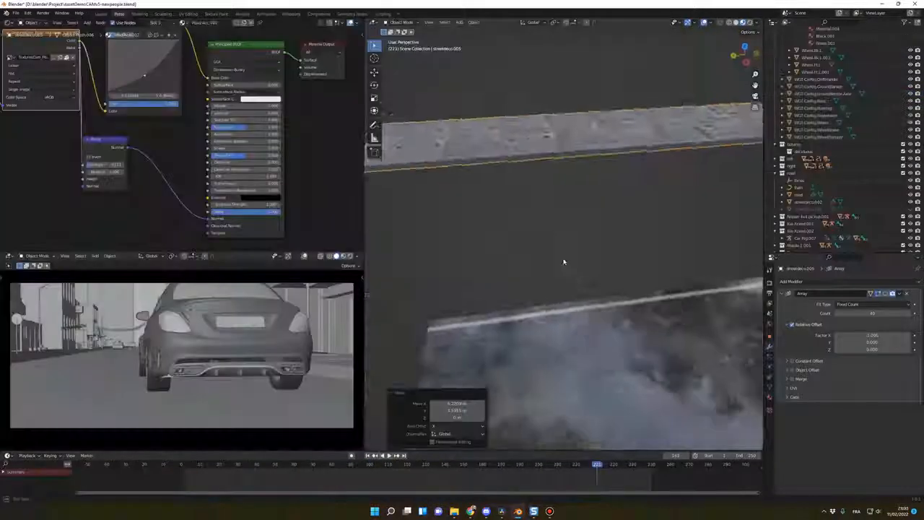
# Examine the sidewalk in the city scene and the buildings, skyscrapers and street decorations in the asset files.
pyautogui.moveTo(564, 261); pyautogui.dragTo(608, 255, button='middle')
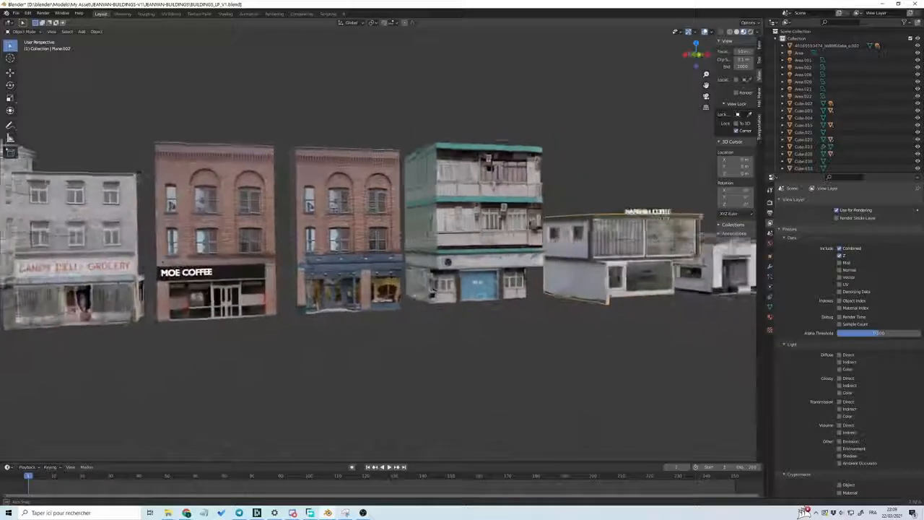
pyautogui.moveTo(378, 245); pyautogui.dragTo(457, 246, button='middle')
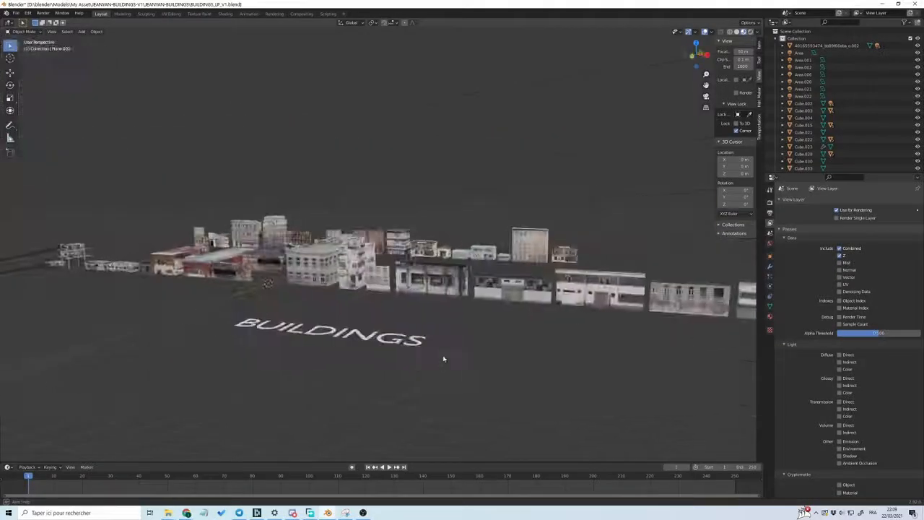
pyautogui.moveTo(444, 359); pyautogui.dragTo(496, 358, button='middle')
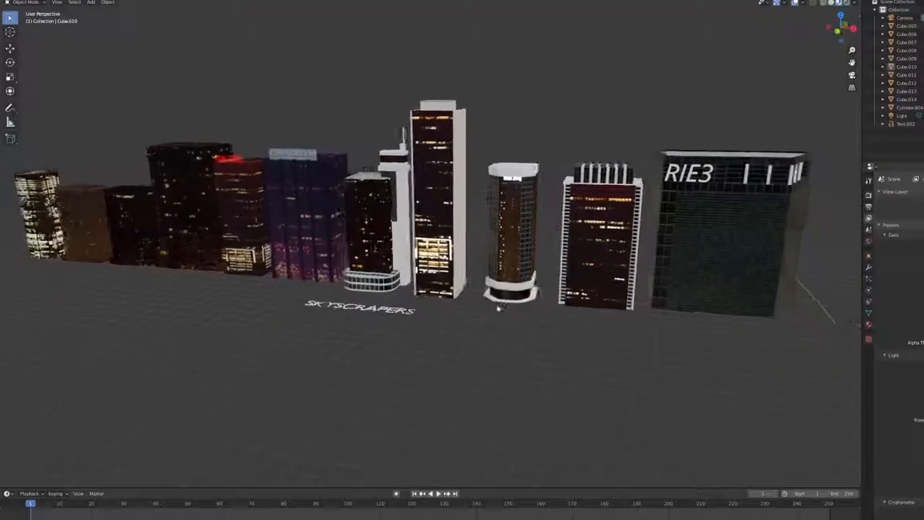
pyautogui.moveTo(505, 307); pyautogui.dragTo(559, 303, button='middle')
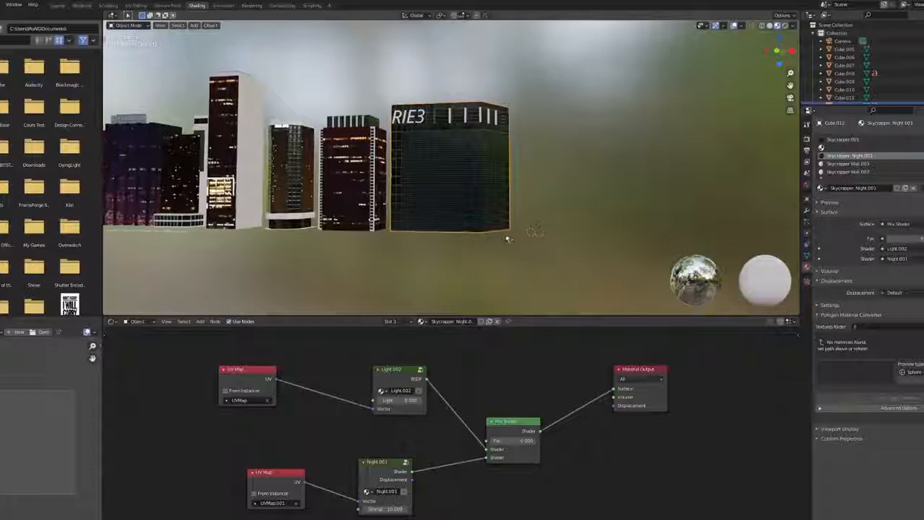
pyautogui.press('KP_Decimal')
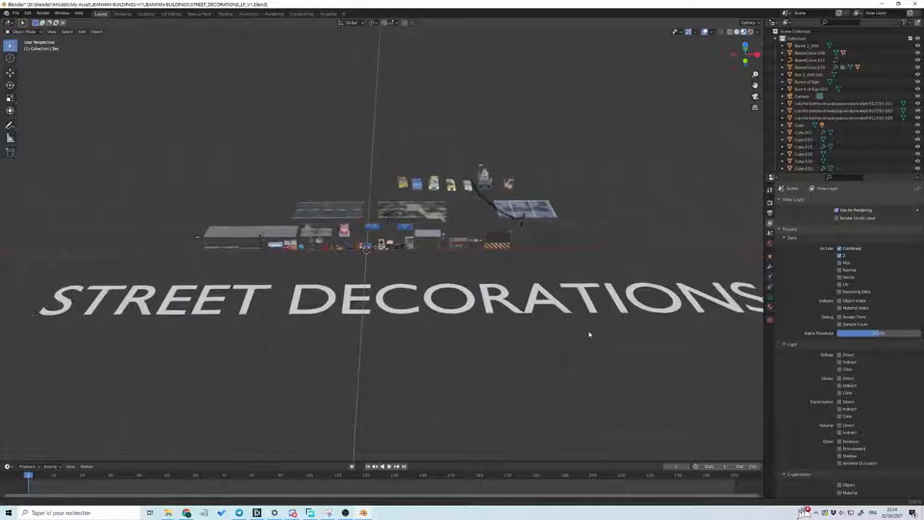
pyautogui.scroll(6, 588, 334)
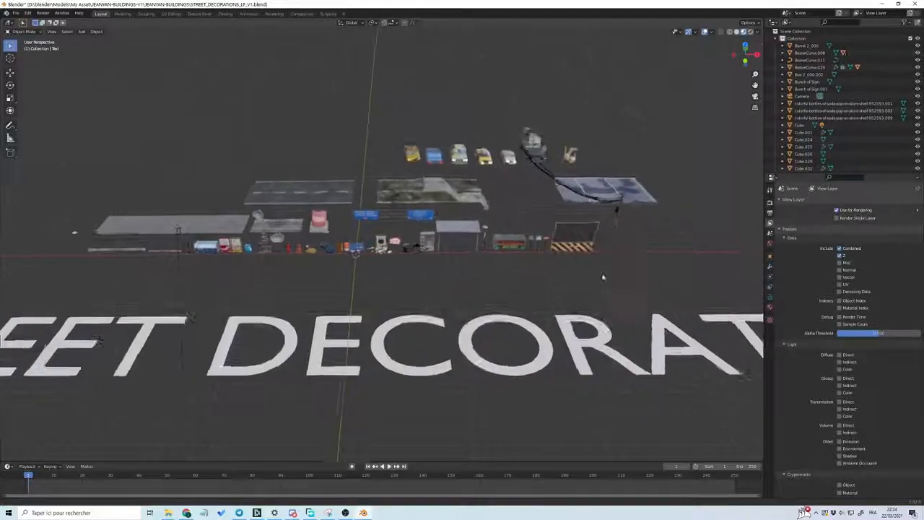
pyautogui.scroll(3, 611, 257)
pyautogui.moveTo(693, 269); pyautogui.dragTo(667, 251, button='middle')
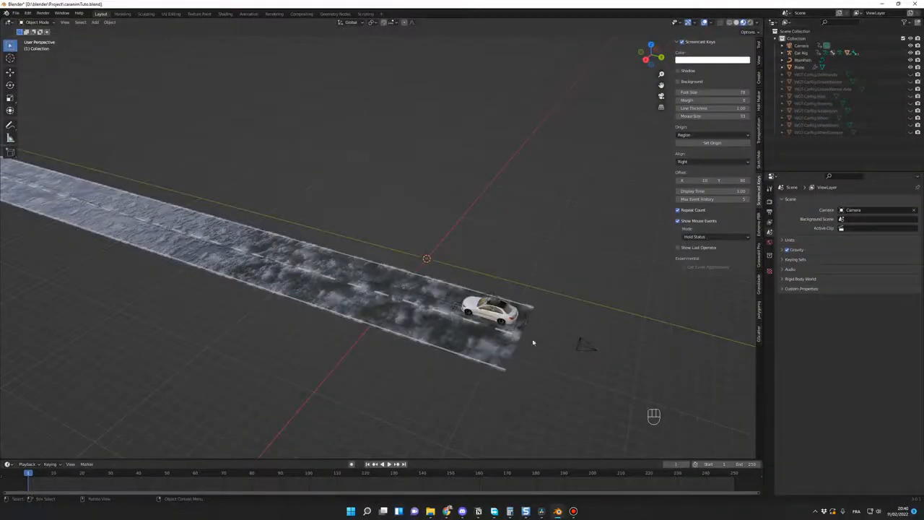
# Copy the sidewalk slab from the street decorations file and paste it into the car animation scene.
pyautogui.moveTo(559, 512)
pyautogui.click(560, 443)
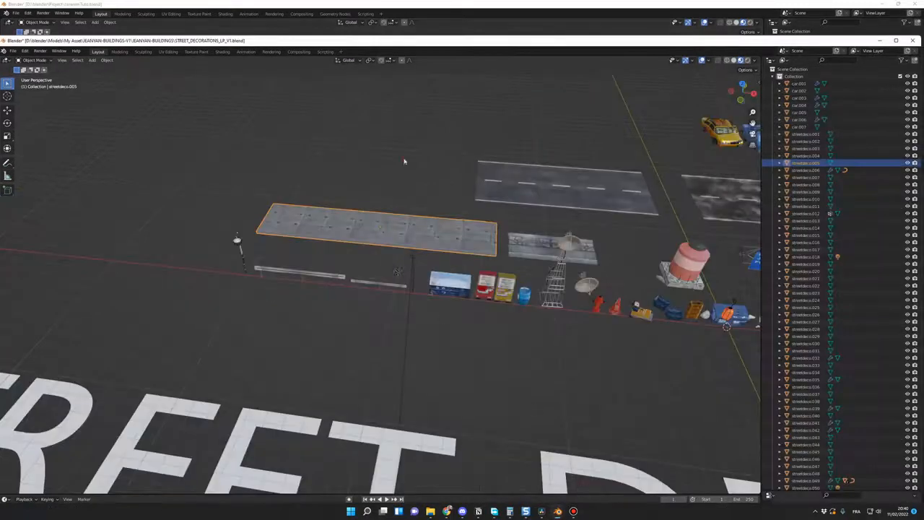
pyautogui.click(343, 325)
pyautogui.click(421, 233)
pyautogui.scroll(2, 432, 272)
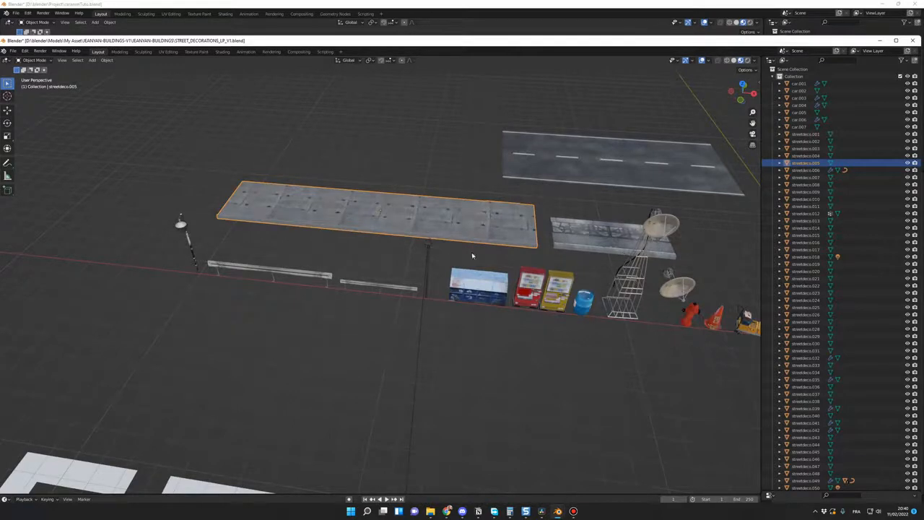
pyautogui.click(879, 41)
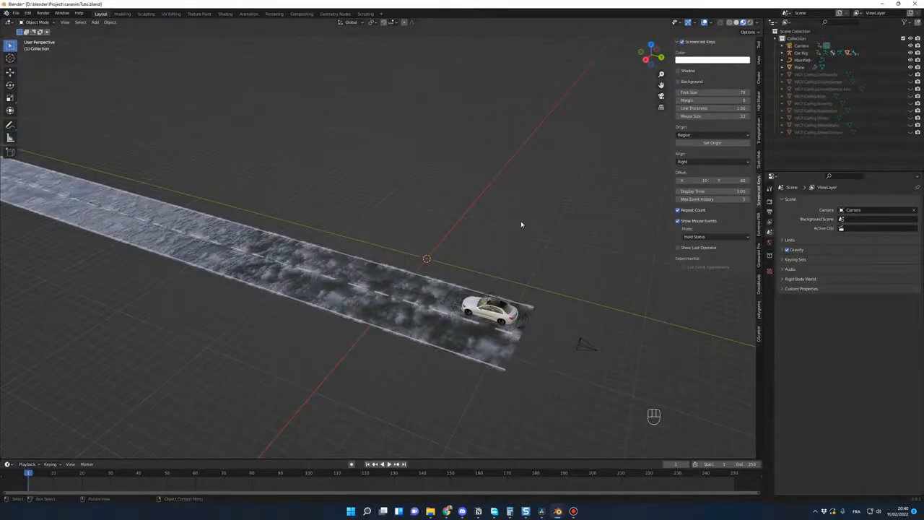
pyautogui.hotkey('ctrl', 'v')
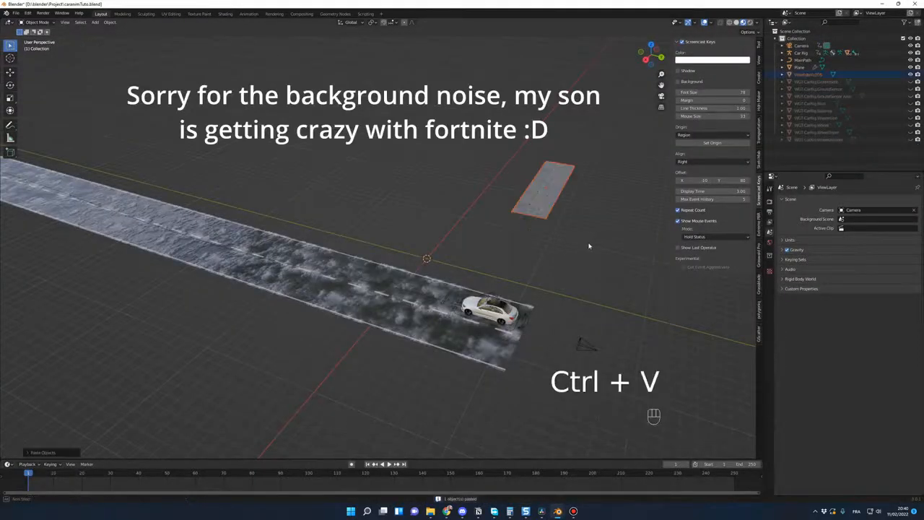
# Move the pasted sidewalk horizontally toward the start of the road and set its Z rotation to 0°.
pyautogui.moveTo(589, 246); pyautogui.dragTo(469, 225, button='middle')
pyautogui.click(312, 191)
pyautogui.moveTo(313, 192); pyautogui.dragTo(454, 253, button='middle')
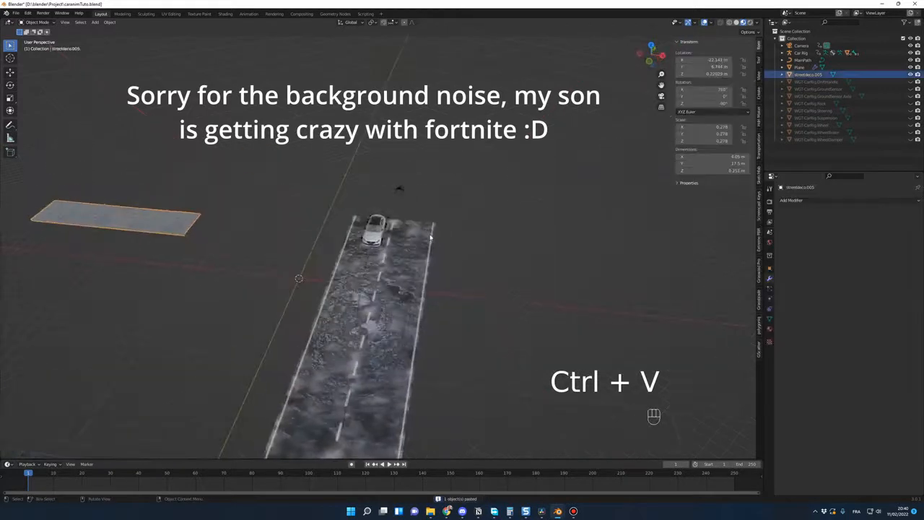
pyautogui.press('g')
pyautogui.hotkey('shift', 'z')
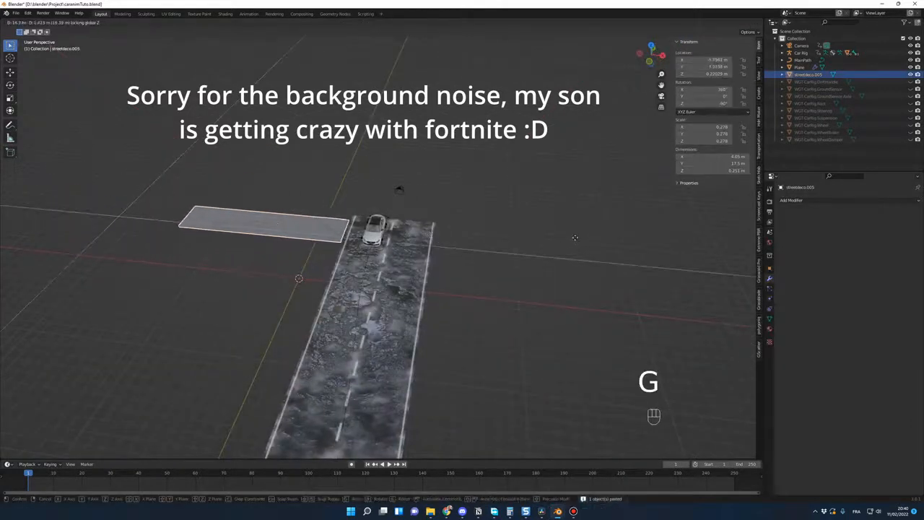
pyautogui.click(468, 249)
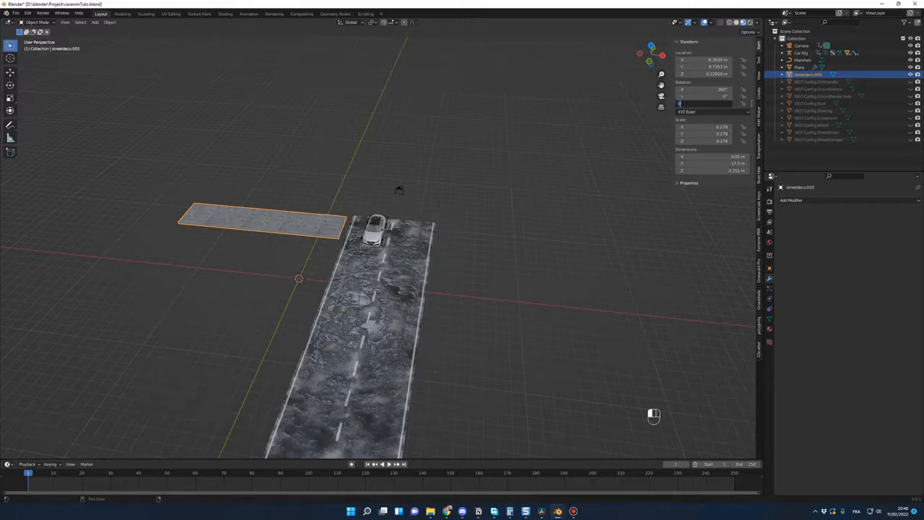
pyautogui.write('0')
pyautogui.press('Return')
# In top view, place the sidewalk lengthwise against the road edge beside the car, level with the road's start.
pyautogui.press('KP_7')
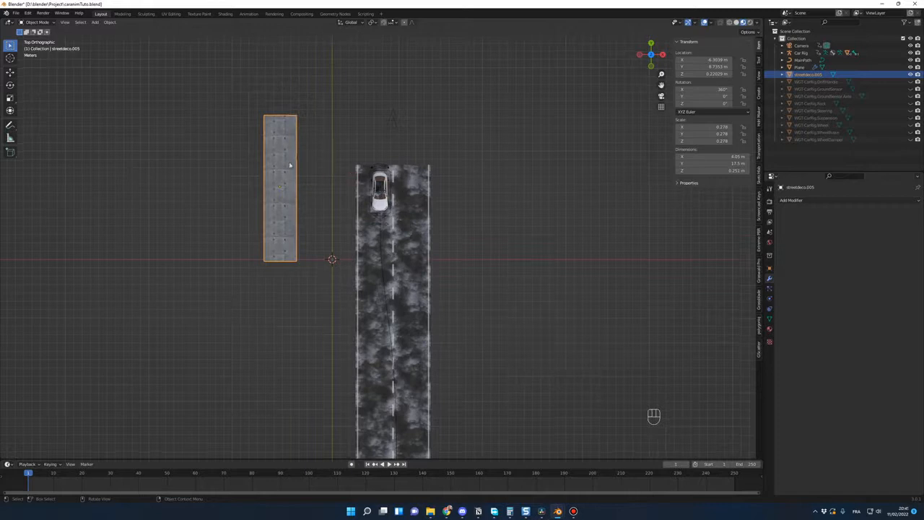
pyautogui.press('g')
pyautogui.hotkey('shift', 'z')
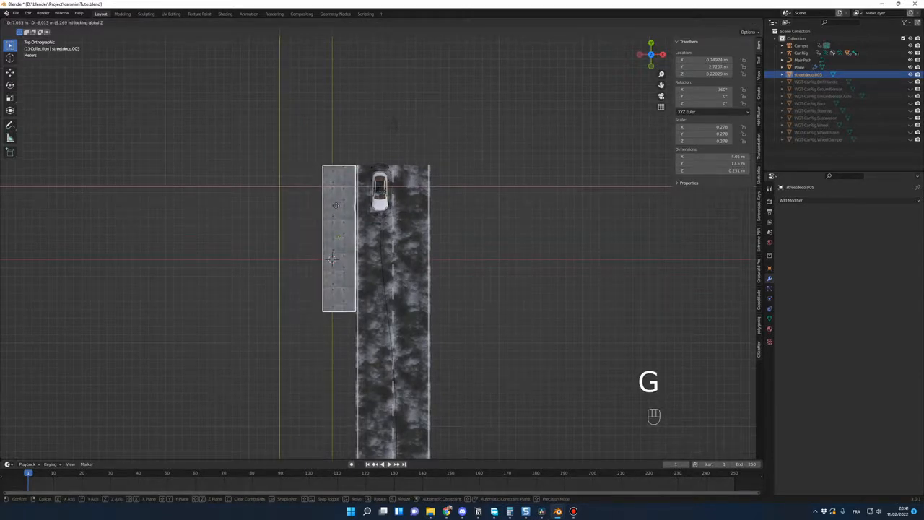
pyautogui.click(335, 205)
# Shift the sidewalk along X to about 0.82 m to meet the road edge and lower it to about 0.155 m on Z.
pyautogui.scroll(6, 392, 262)
pyautogui.moveTo(392, 262); pyautogui.dragTo(393, 191, button='middle')
pyautogui.keyDown('shift'); pyautogui.moveTo(393, 191); pyautogui.dragTo(411, 209, button='middle'); pyautogui.keyUp('shift')
pyautogui.press('g')
pyautogui.press('x')
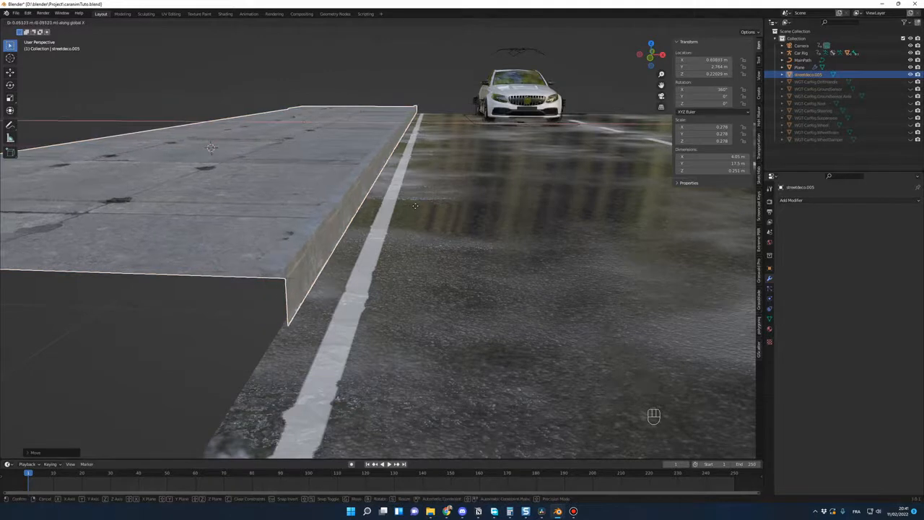
pyautogui.click(414, 207)
pyautogui.press('g')
pyautogui.press('z')
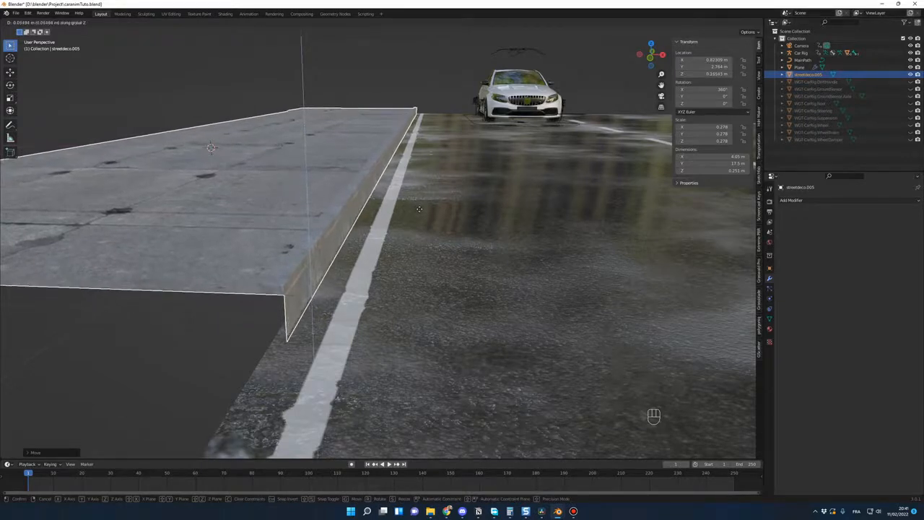
pyautogui.click(420, 211)
# Add an Array modifier to the sidewalk with a relative offset of 0 on X and -1 on Y.
pyautogui.moveTo(428, 216); pyautogui.dragTo(292, 223, button='middle')
pyautogui.moveTo(446, 245); pyautogui.dragTo(486, 273, button='middle')
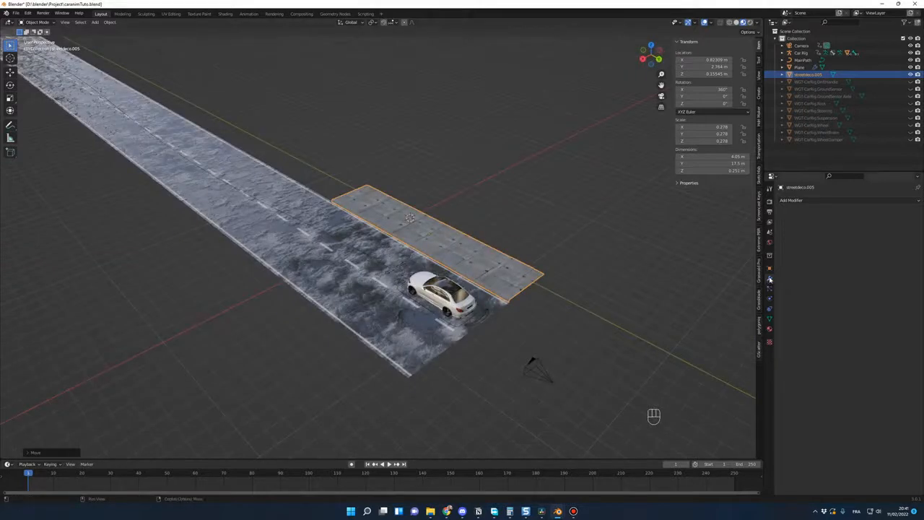
pyautogui.click(794, 200)
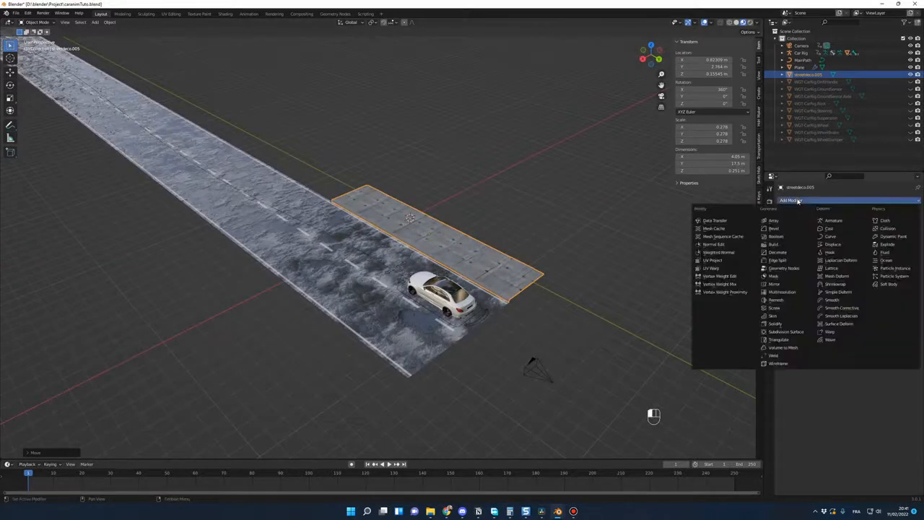
pyautogui.click(773, 221)
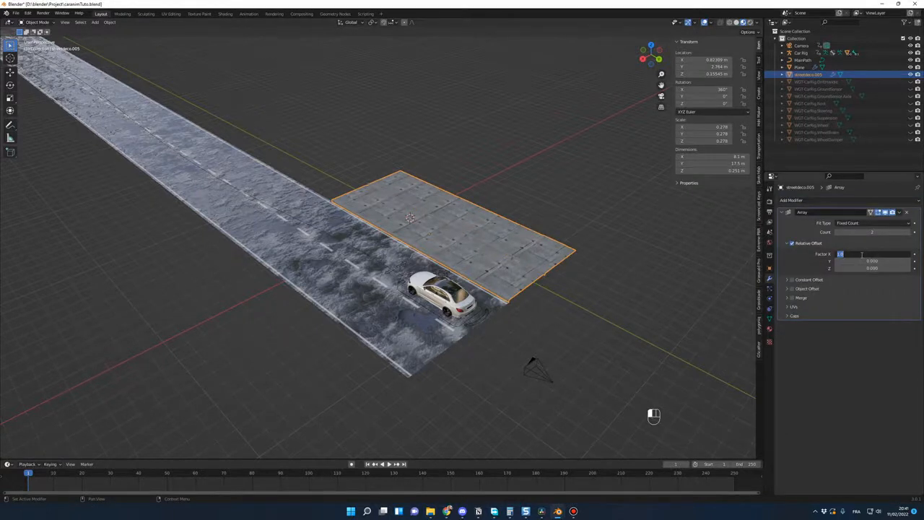
pyautogui.write('0')
pyautogui.press('Return')
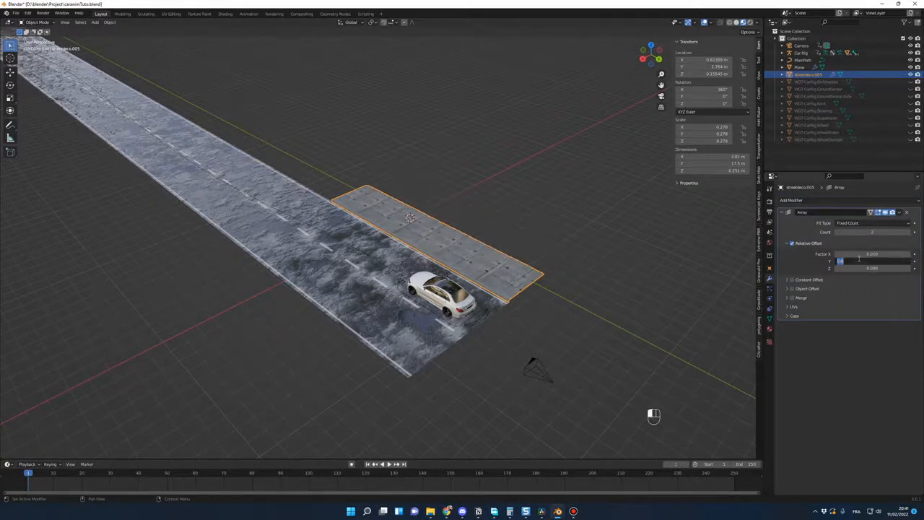
pyautogui.write('1')
pyautogui.press('Return')
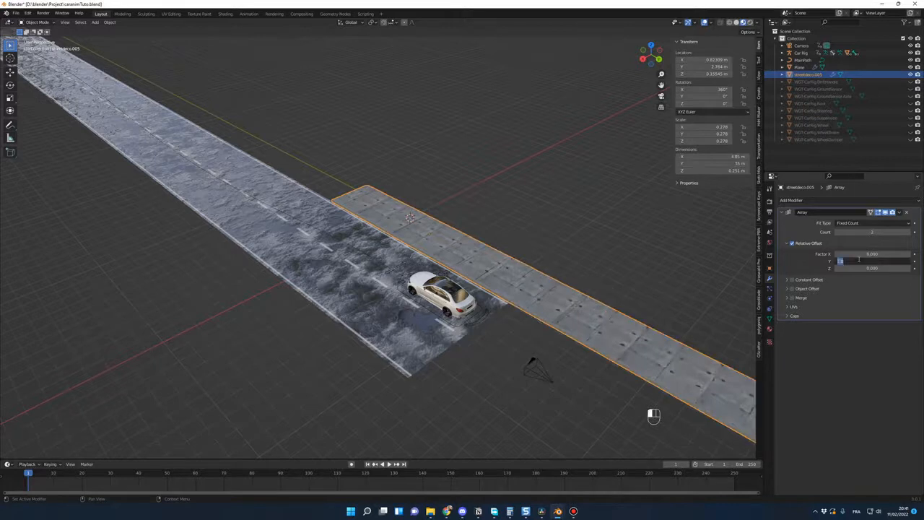
pyautogui.write('-1')
pyautogui.press('Return')
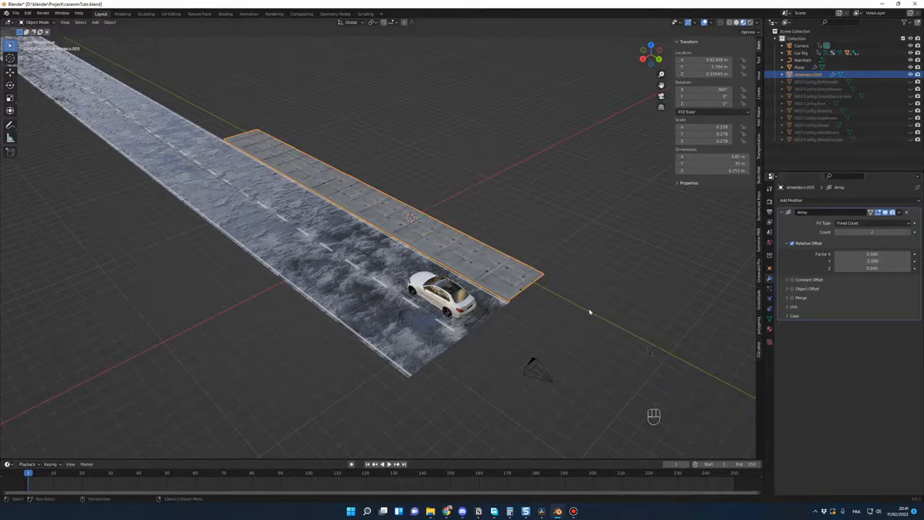
# Set the sidewalk's Array count to 33 so the slabs run the length of the road.
pyautogui.moveTo(589, 312); pyautogui.dragTo(556, 288, button='middle')
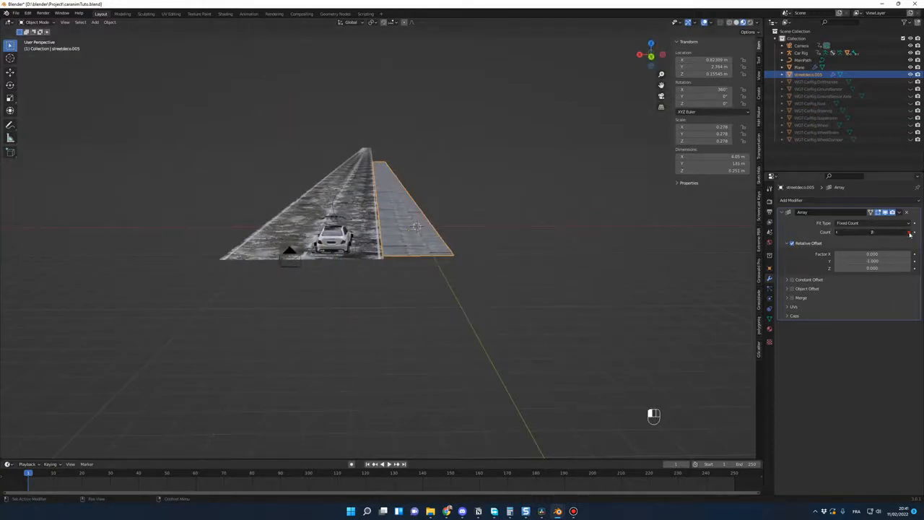
pyautogui.scroll(-5, 546, 371)
pyautogui.moveTo(547, 371); pyautogui.dragTo(552, 319, button='middle')
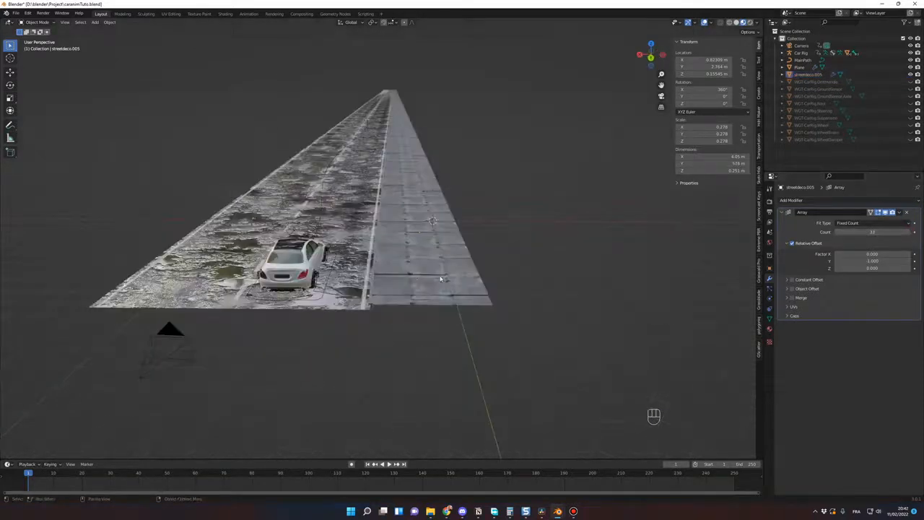
pyautogui.moveTo(460, 315)
pyautogui.mouseDown(button='middle')
pyautogui.moveTo(462, 303)
pyautogui.moveTo(462, 313)
pyautogui.mouseUp(button='middle')
# Make a linked duplicate of the sidewalk at about -1.29 m on X and lower the copy to about 0.10 m on Z.
pyautogui.click(424, 300)
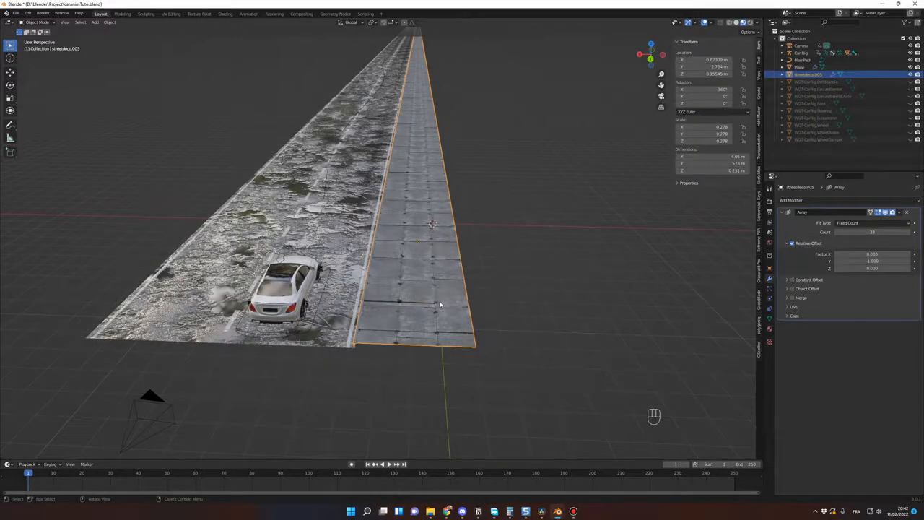
pyautogui.hotkey('alt', 'd')
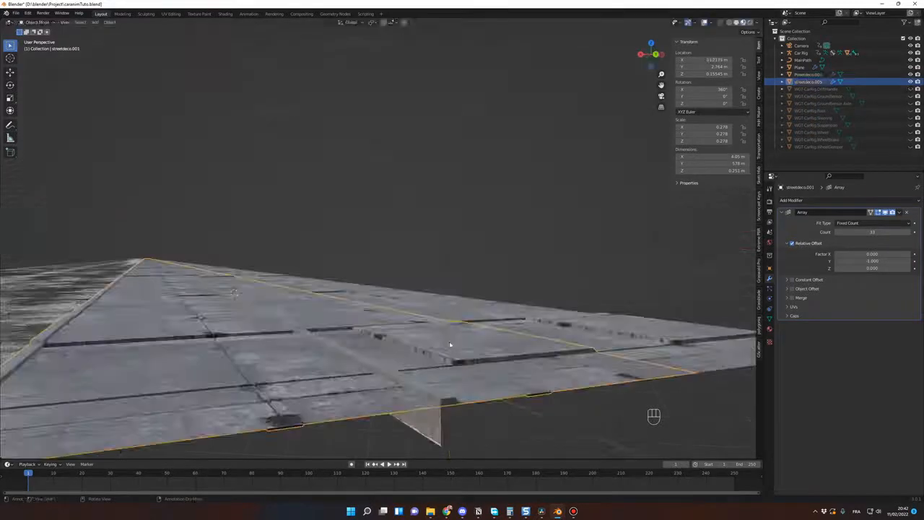
pyautogui.press('g')
pyautogui.press('z')
pyautogui.click(465, 347)
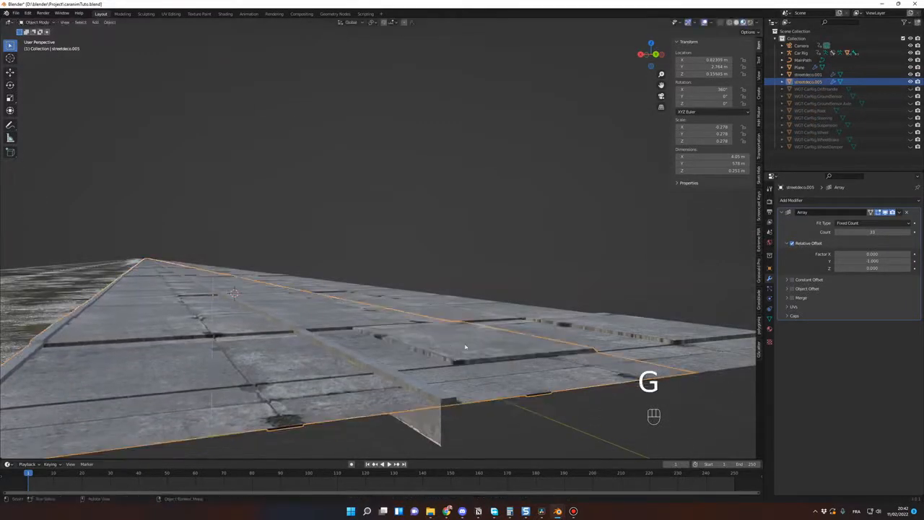
pyautogui.click(619, 332)
pyautogui.press('g')
pyautogui.press('z')
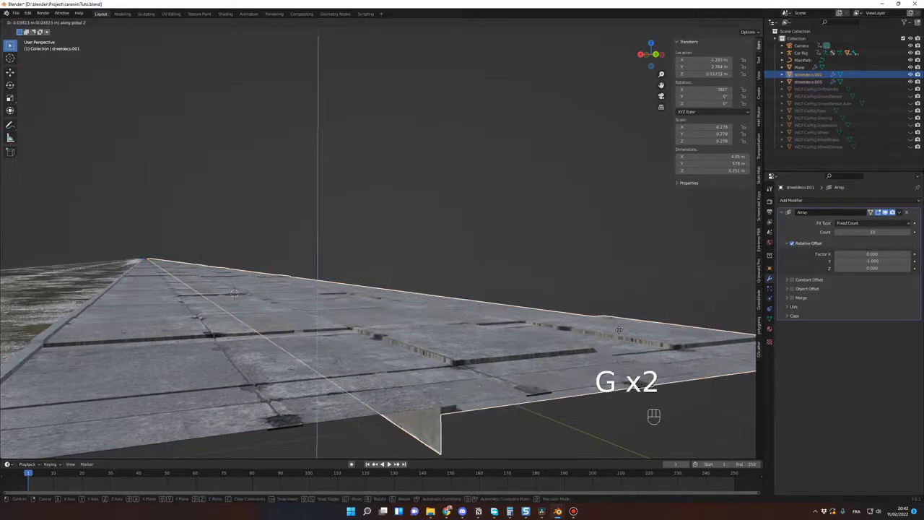
pyautogui.click(619, 339)
# Select both sidewalk strips and join them into a single object.
pyautogui.scroll(-8, 585, 455)
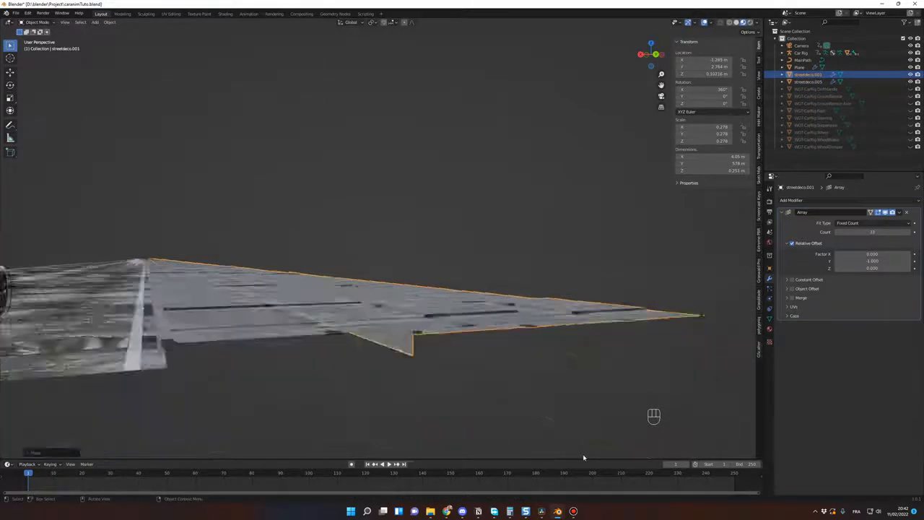
pyautogui.moveTo(583, 455); pyautogui.dragTo(380, 277, button='middle')
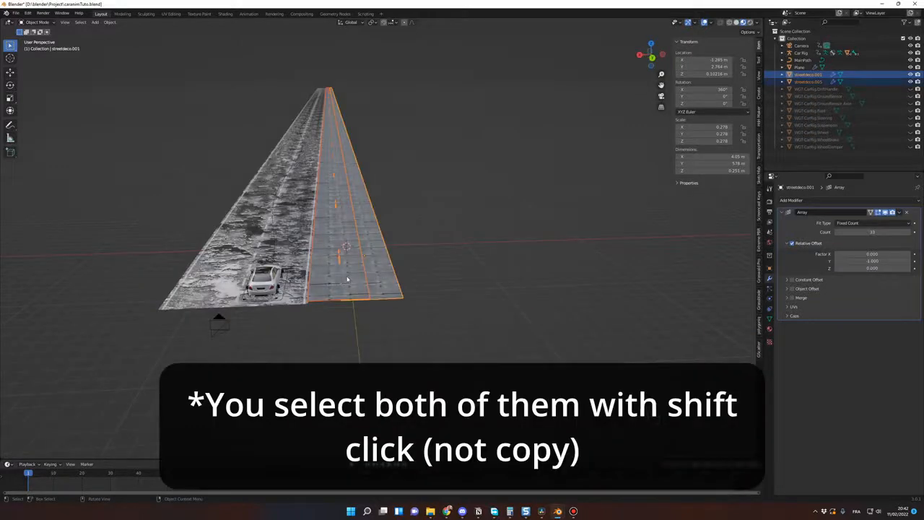
pyautogui.hotkey('ctrl', 'j')
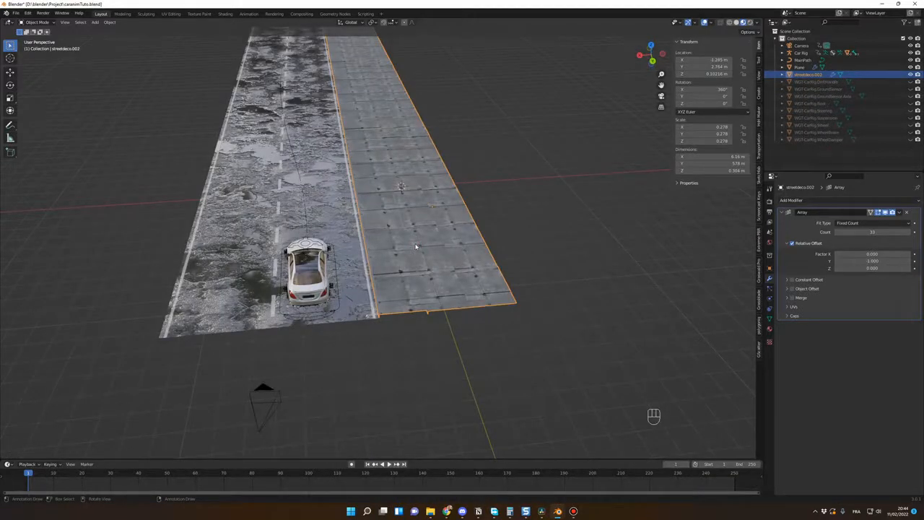
# Place a linked duplicate of the joined sidewalk on the road's opposite side and set its Z rotation to 180°.
pyautogui.hotkey('alt', 'd')
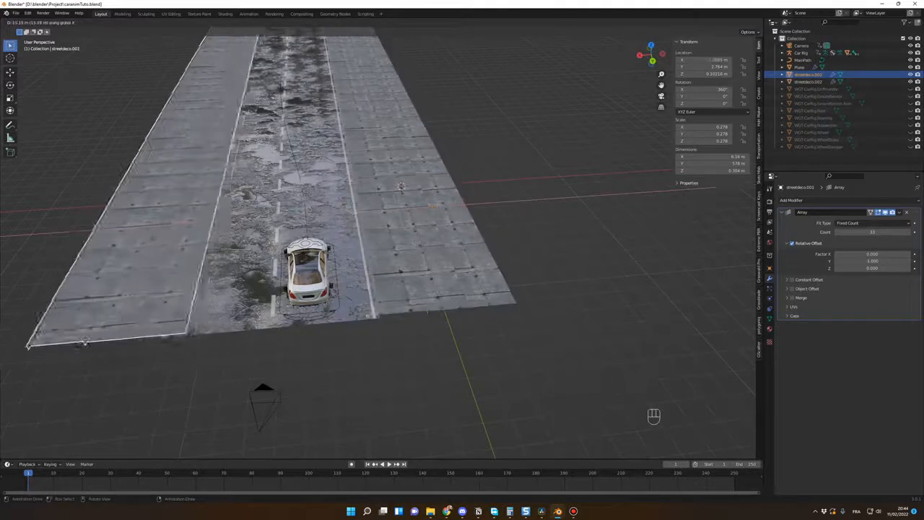
pyautogui.click(147, 252)
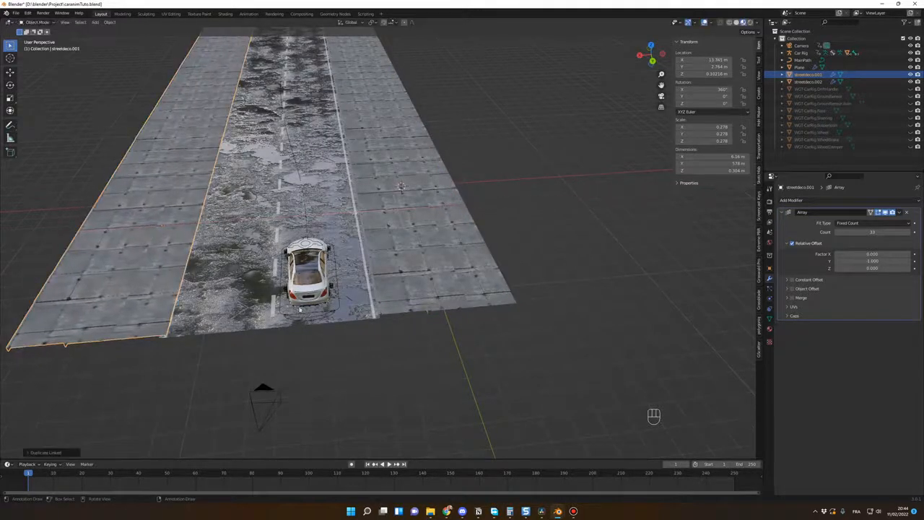
pyautogui.moveTo(299, 309); pyautogui.dragTo(539, 316, button='middle')
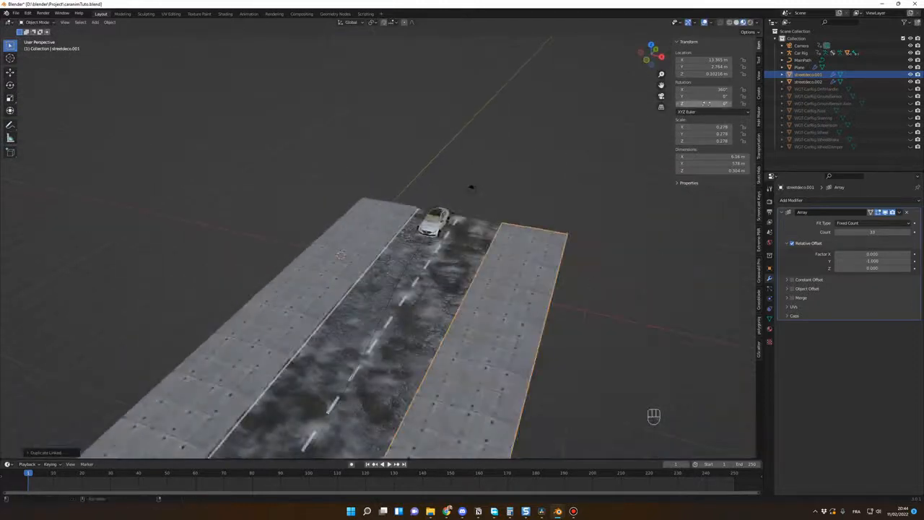
pyautogui.press('Return')
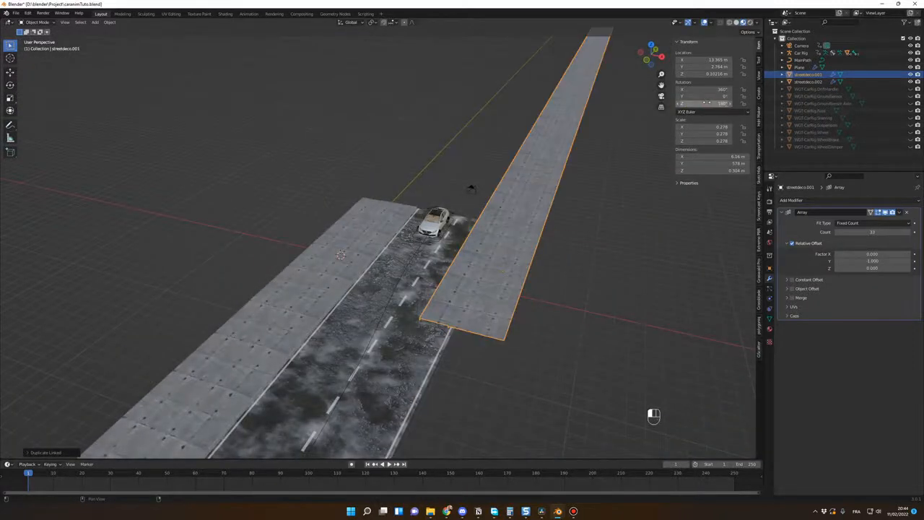
# In top view, move the rotated sidewalk along Y until its end lines up with the start of the road.
pyautogui.moveTo(583, 286); pyautogui.dragTo(571, 312, button='middle')
pyautogui.press('KP_7')
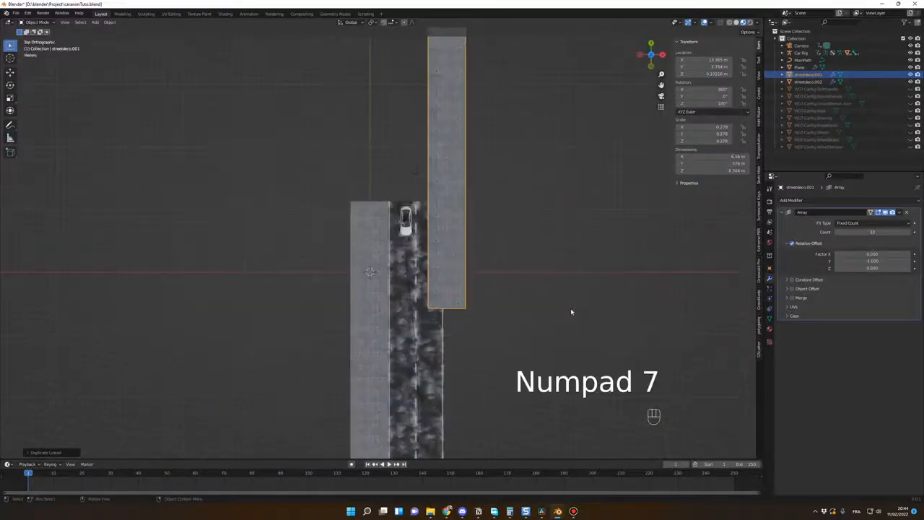
pyautogui.press('g')
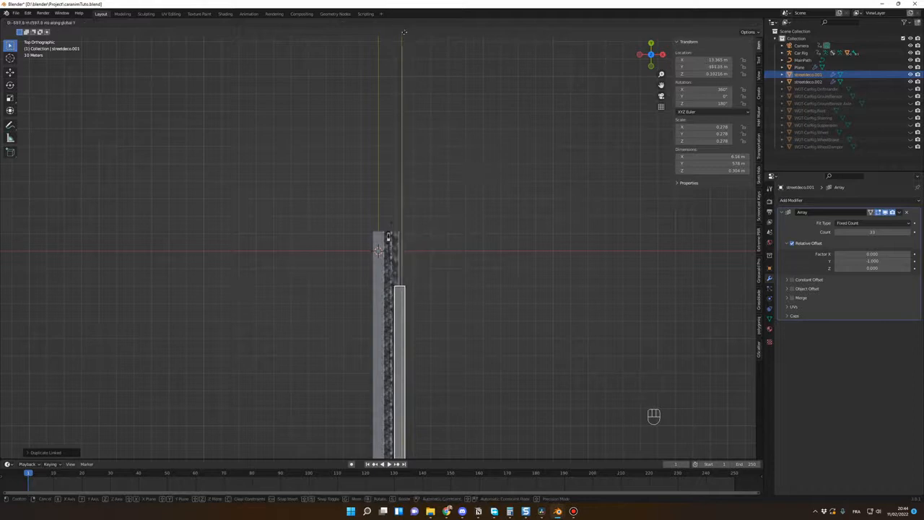
pyautogui.click(422, 409)
pyautogui.scroll(12, 426, 405)
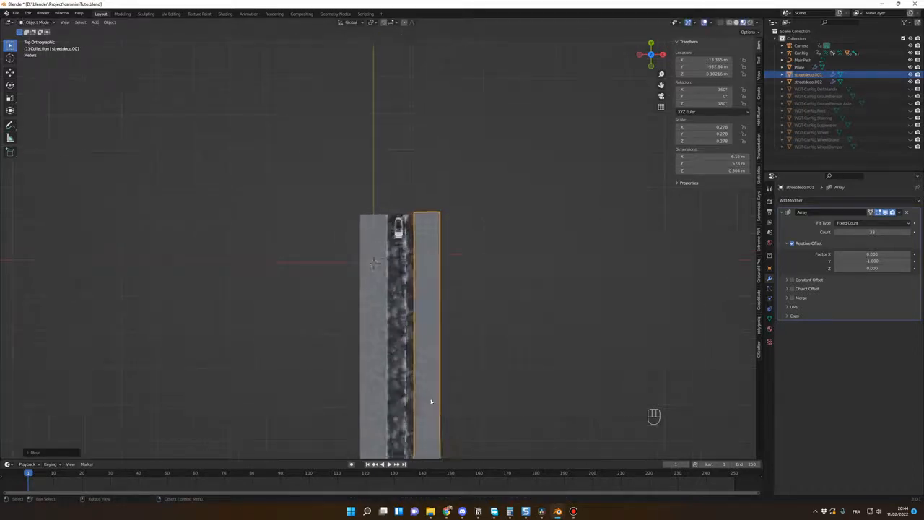
pyautogui.press('g')
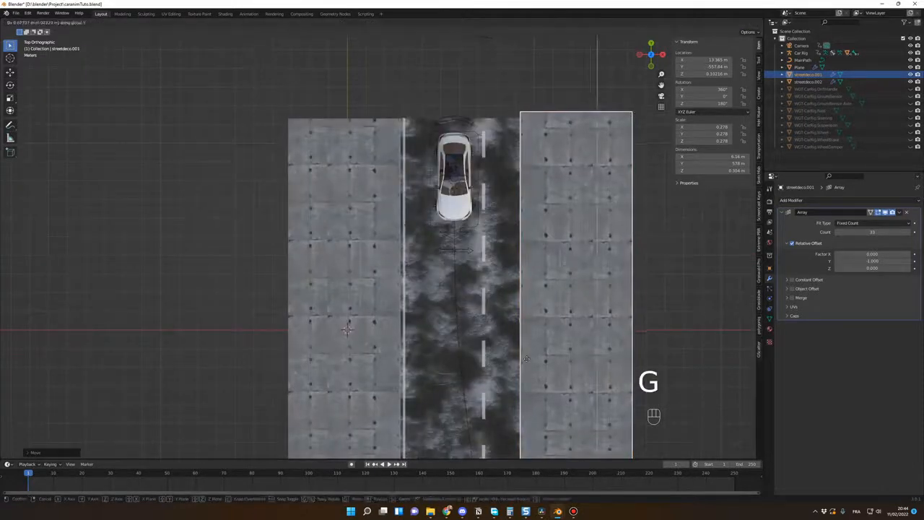
pyautogui.click(523, 367)
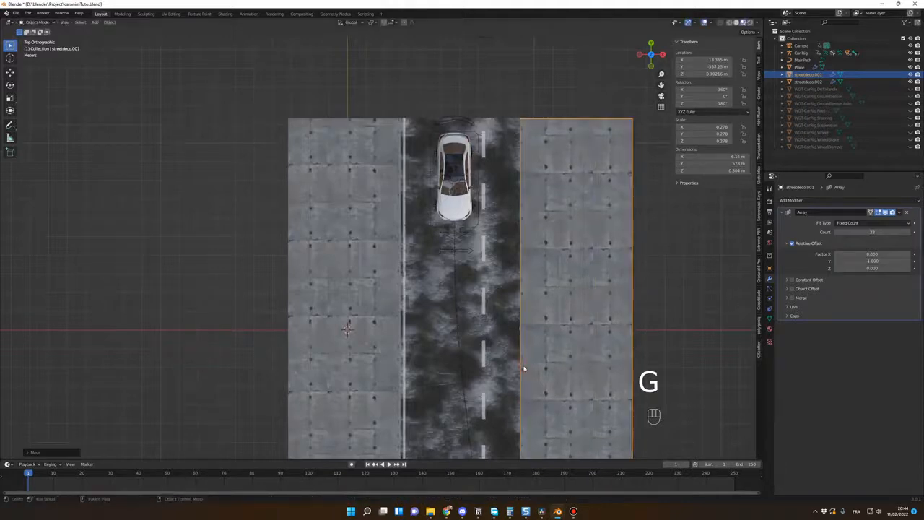
# Move the rotated sidewalk about 2.5 m outward along X so its inner edge meets the road's edge line.
pyautogui.press('g')
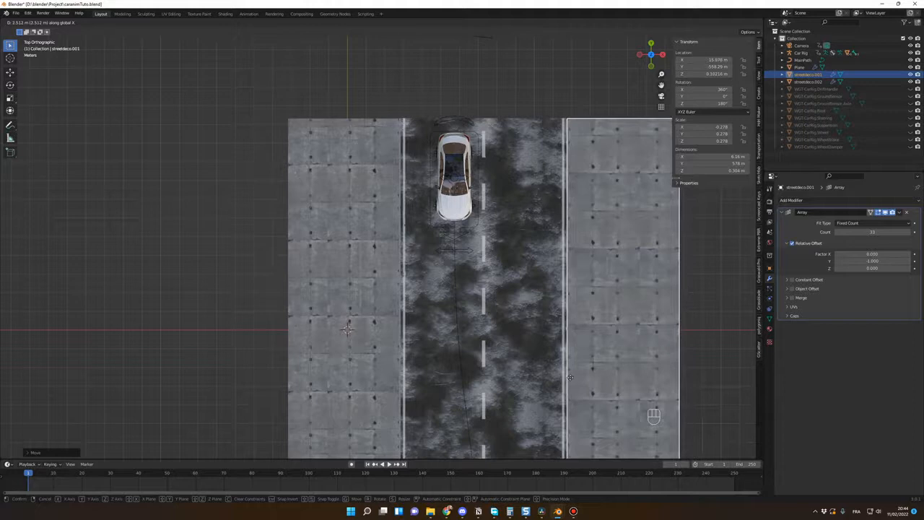
pyautogui.click(569, 376)
pyautogui.moveTo(578, 380); pyautogui.dragTo(454, 326, button='middle')
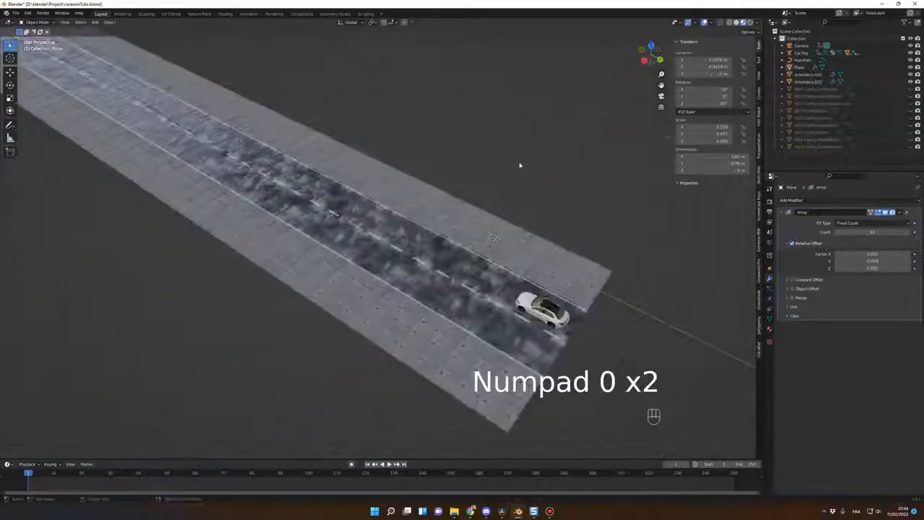
# Play the animation through the camera to check the sidewalks, and return to frame 1.
pyautogui.press('KP_0')
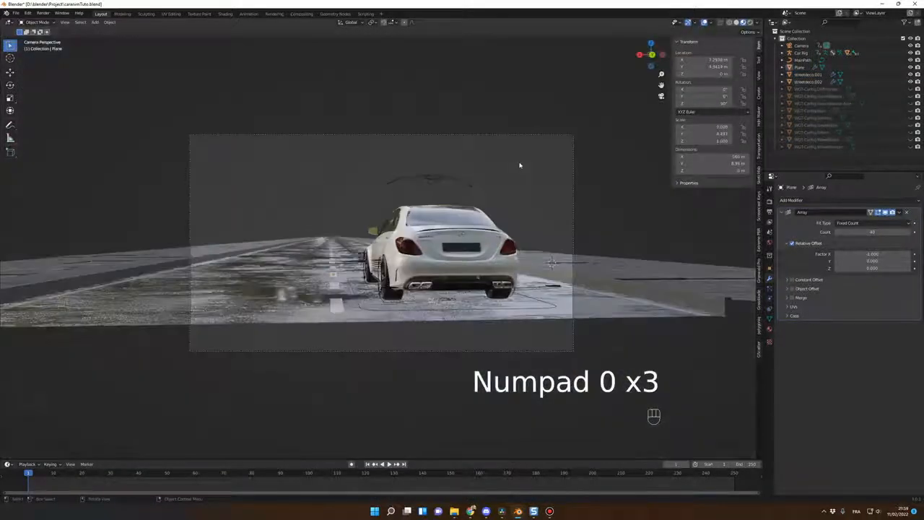
pyautogui.press('space')
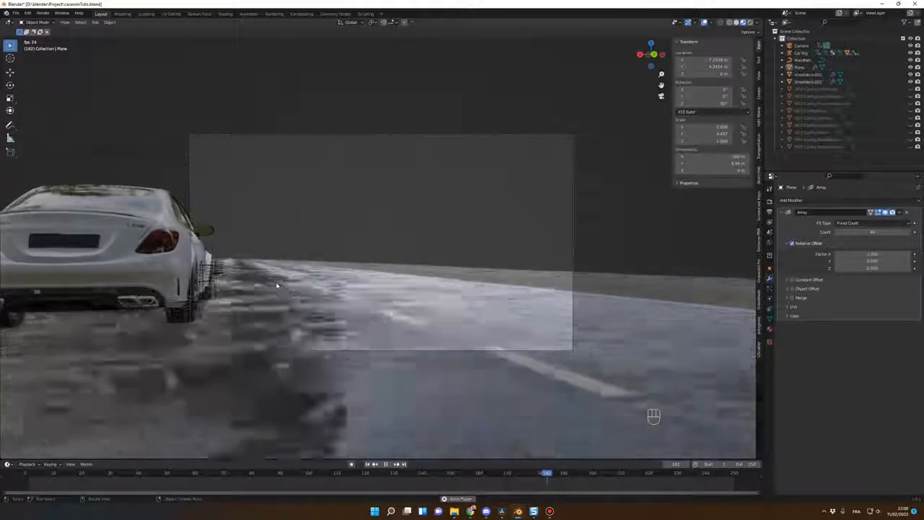
pyautogui.press('space')
pyautogui.moveTo(45, 476); pyautogui.dragTo(28, 475)
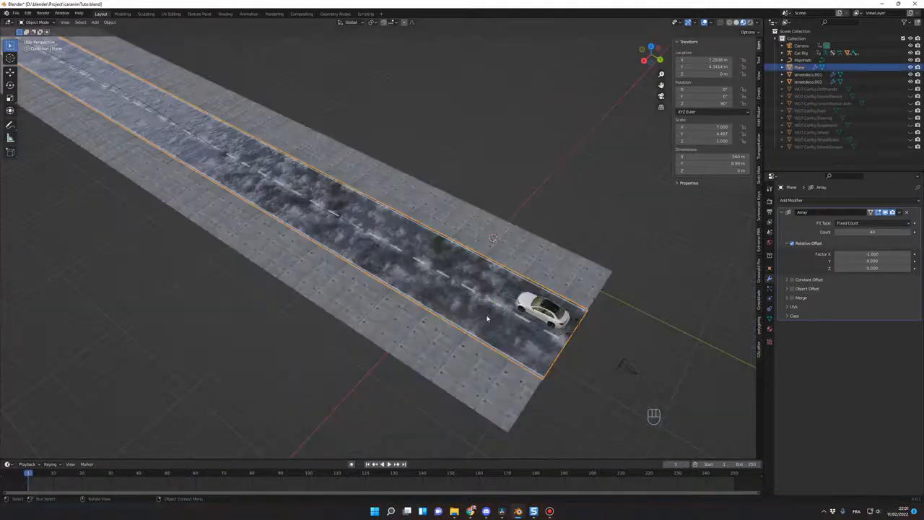
# Subdivide the road plane's mesh with 60 cuts and return to Object Mode.
pyautogui.press('Tab')
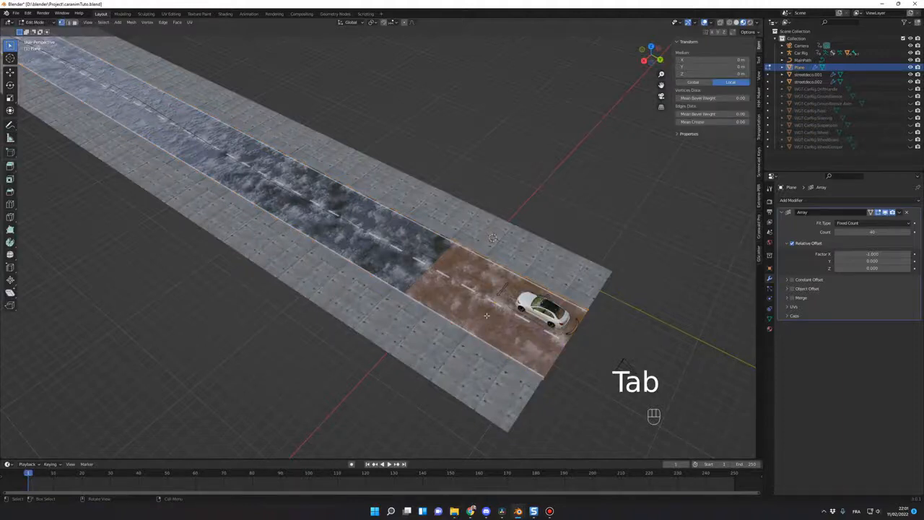
pyautogui.rightClick(487, 316)
pyautogui.click(486, 319)
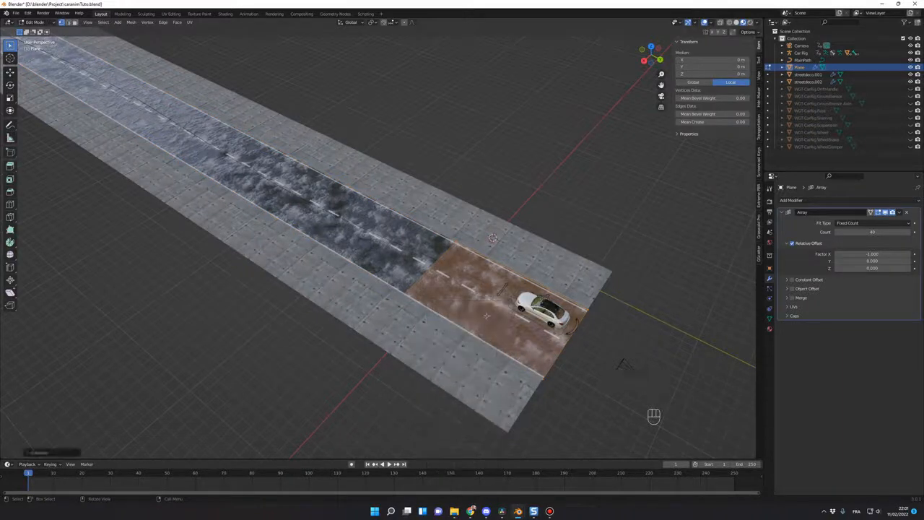
pyautogui.click(91, 402)
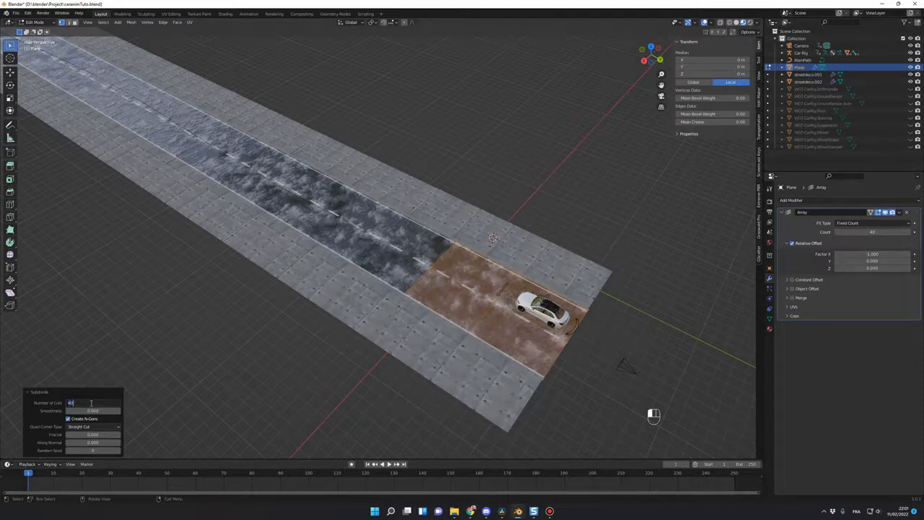
pyautogui.write('60')
pyautogui.press('Return')
pyautogui.press('Tab')
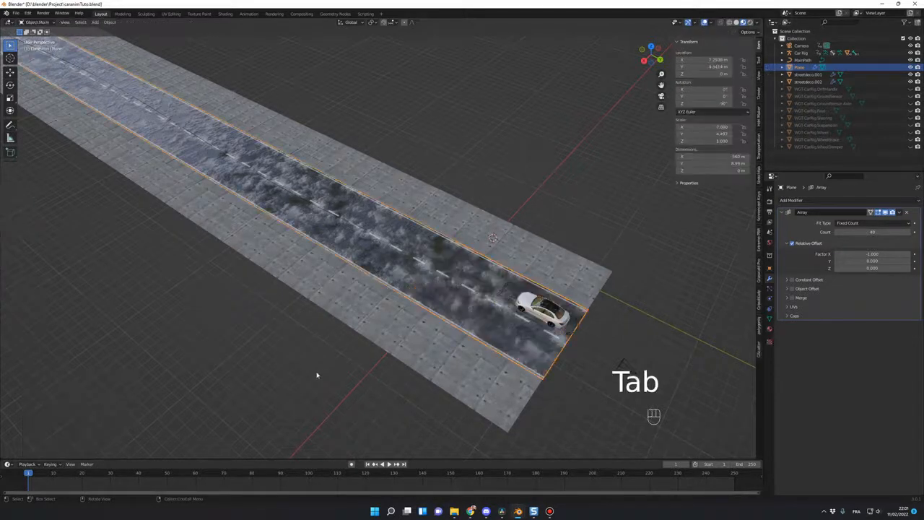
pyautogui.press('Tab')
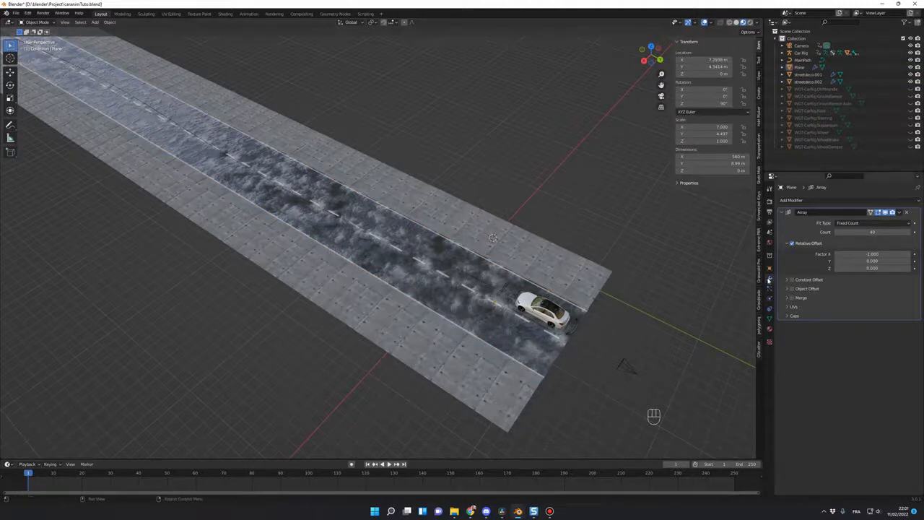
# Add a Displace modifier to the road plane and create a new texture for it.
pyautogui.click(800, 201)
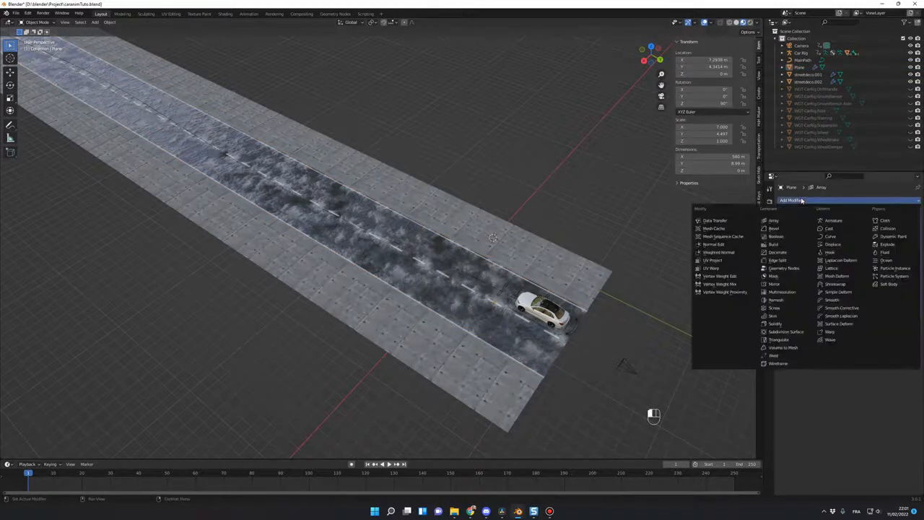
pyautogui.click(848, 247)
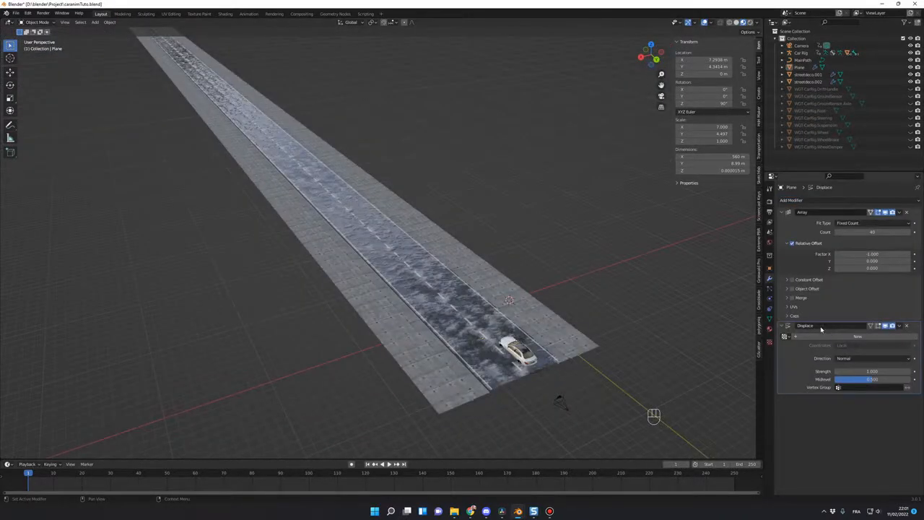
pyautogui.click(851, 337)
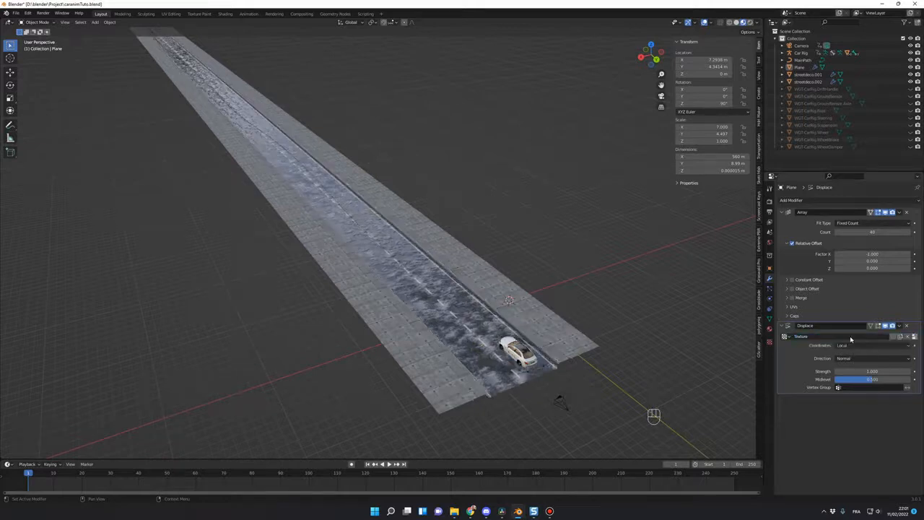
# Rename the displacement texture roadBumps and set its type to Clouds.
pyautogui.click(769, 342)
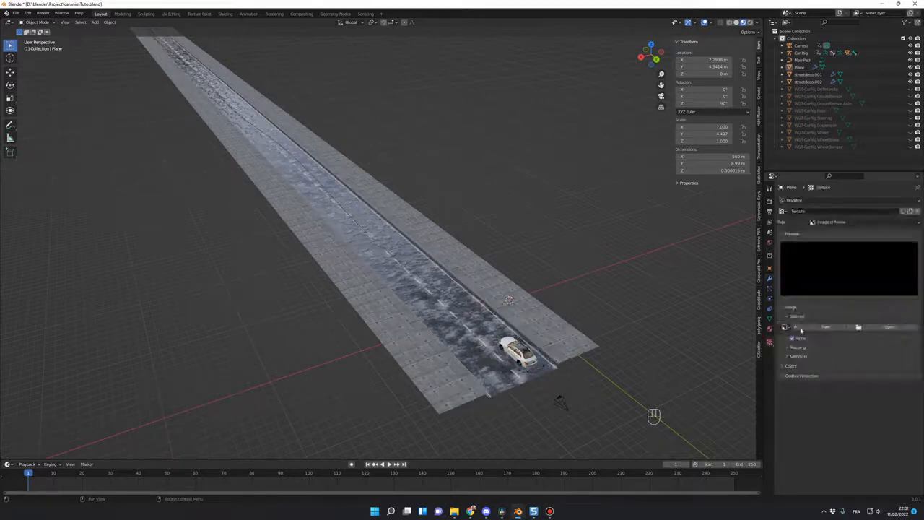
pyautogui.doubleClick(801, 211)
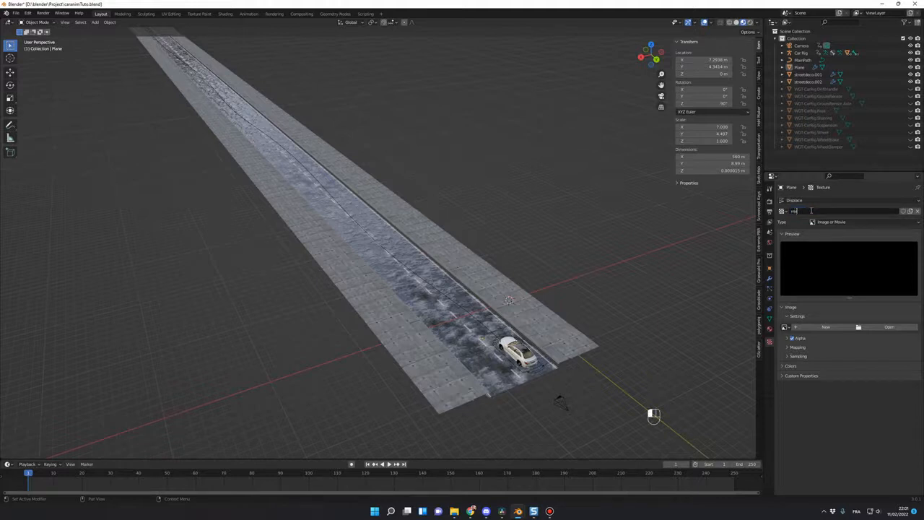
pyautogui.write('roadBumps')
pyautogui.press('Return')
pyautogui.click(840, 223)
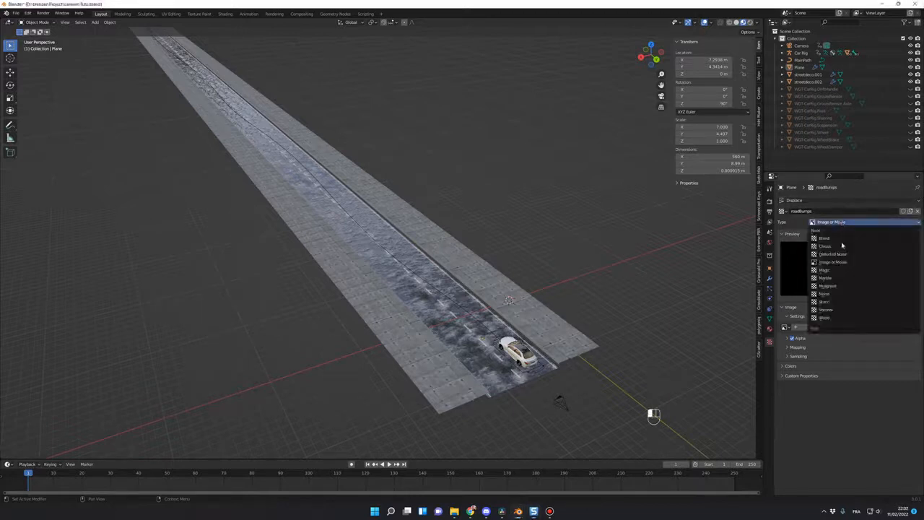
pyautogui.click(828, 228)
# Play the start of the animation twice through the camera to examine the car on the displaced road, and rewind.
pyautogui.moveTo(511, 345); pyautogui.dragTo(504, 350, button='middle')
pyautogui.press('KP_0')
pyautogui.press('space')
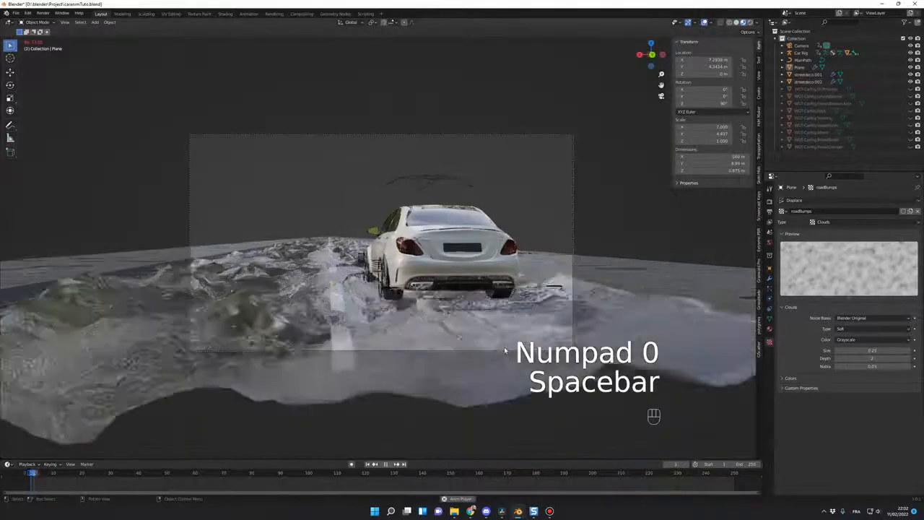
pyautogui.press('space')
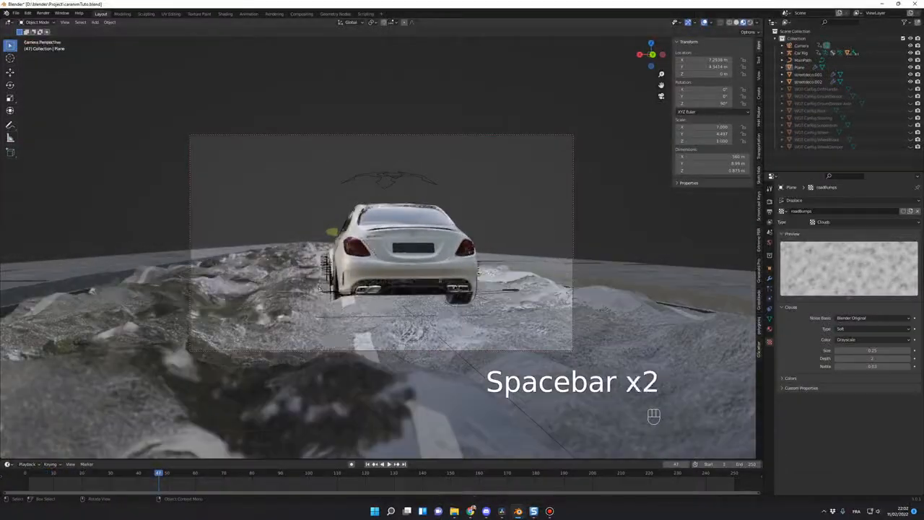
pyautogui.moveTo(61, 477); pyautogui.dragTo(29, 476)
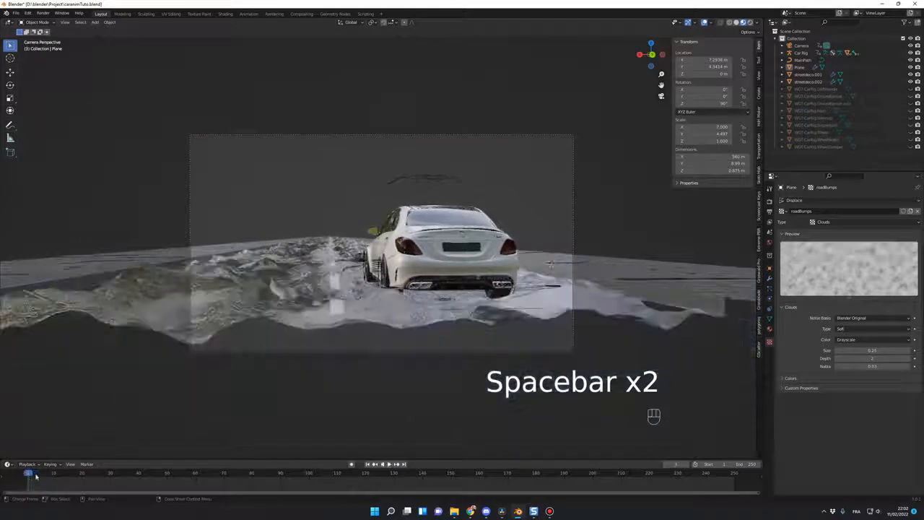
pyautogui.press('space')
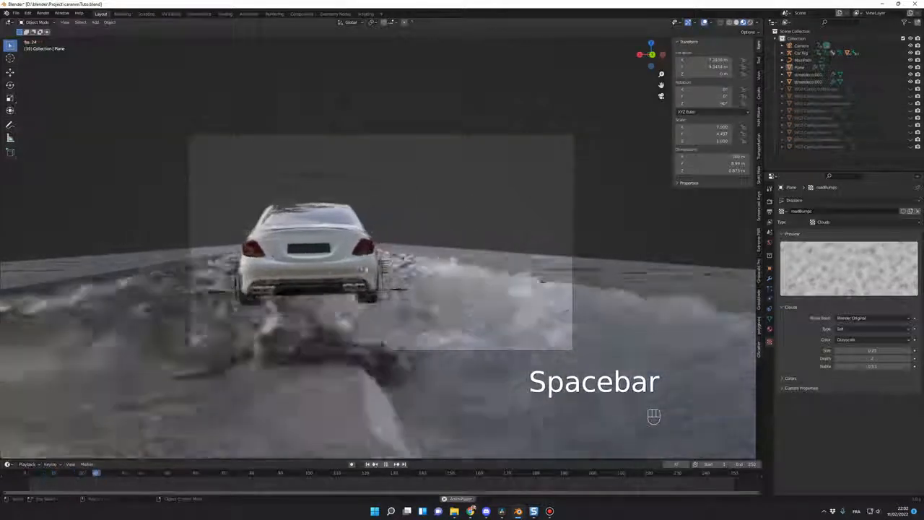
pyautogui.press('space')
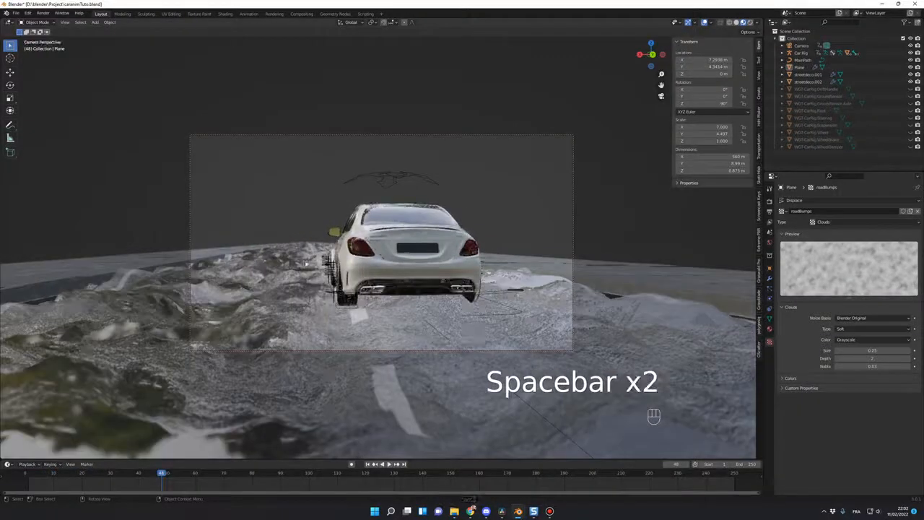
pyautogui.moveTo(63, 476); pyautogui.dragTo(31, 474)
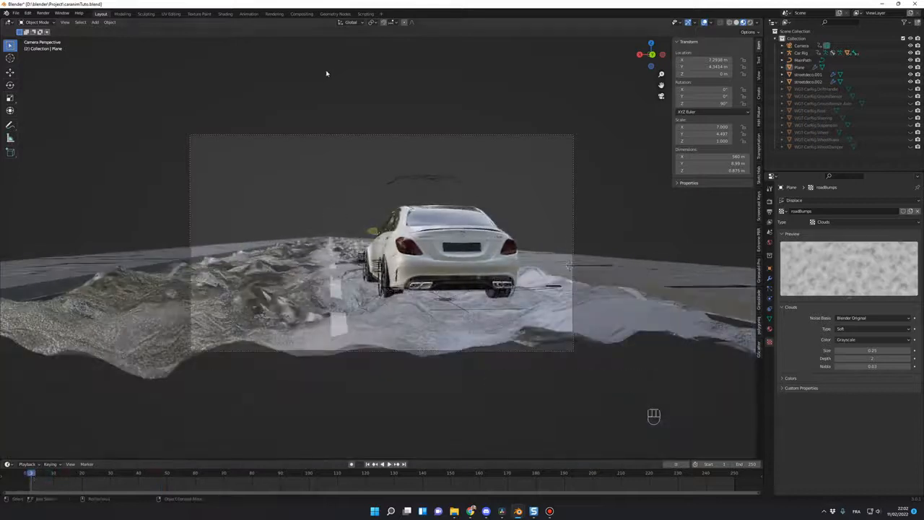
# Select the car rig and assign the road plane as ground for its front axle ground sensor.
pyautogui.press('KP_0')
pyautogui.moveTo(249, 296); pyautogui.dragTo(279, 354, button='middle')
pyautogui.scroll(2, 319, 350)
pyautogui.scroll(3, 311, 360)
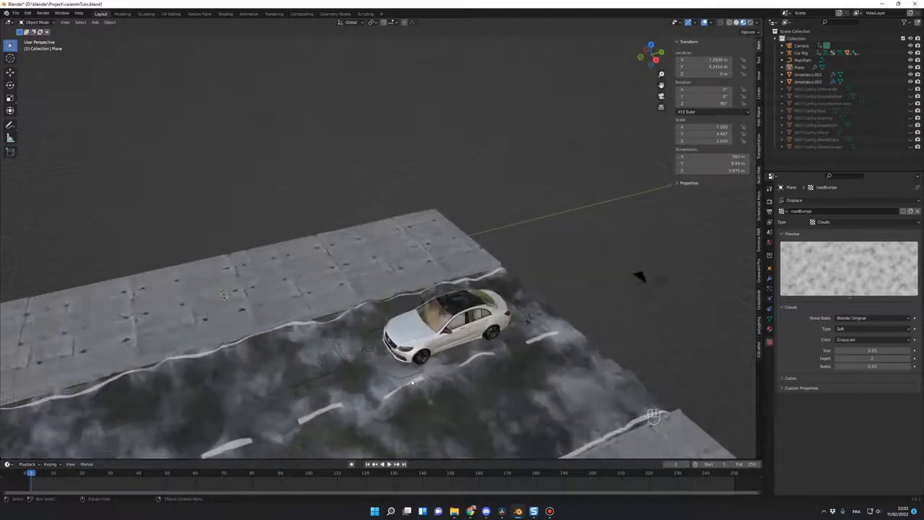
pyautogui.click(406, 379)
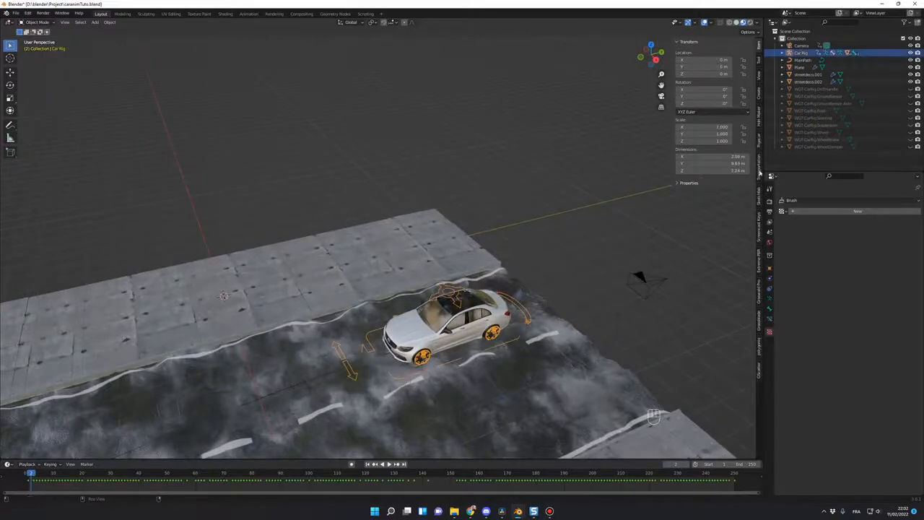
pyautogui.click(759, 143)
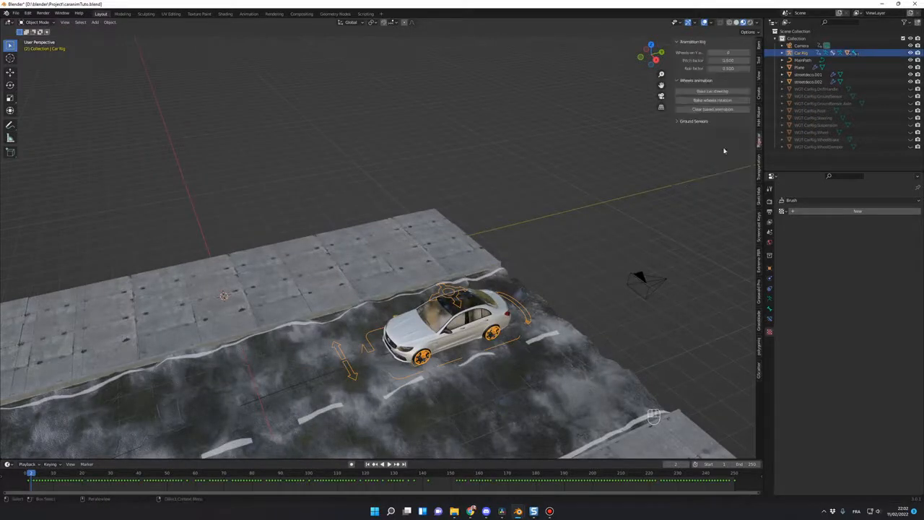
pyautogui.click(691, 121)
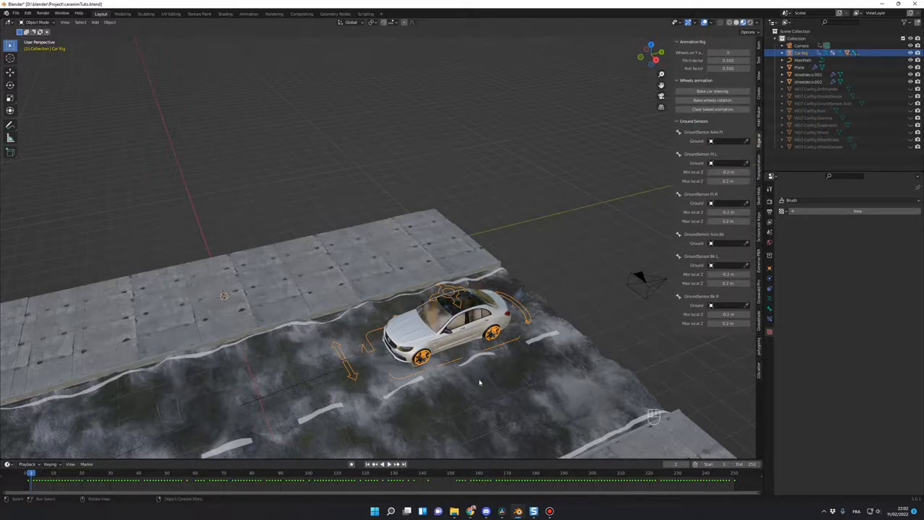
pyautogui.click(741, 141)
pyautogui.click(746, 139)
pyautogui.click(746, 142)
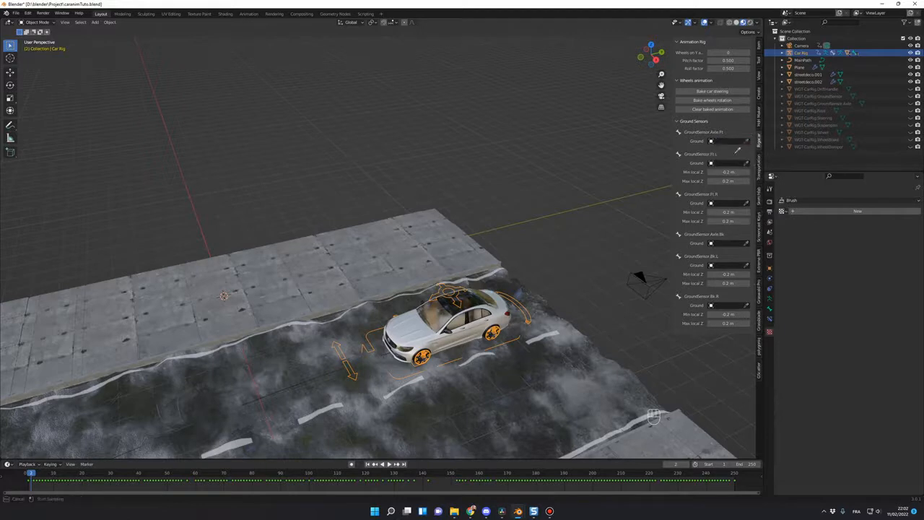
pyautogui.click(482, 380)
# Assign the road plane as ground for the two front wheel sensors, the rear axle sensor and both rear wheel sensors.
pyautogui.click(746, 181)
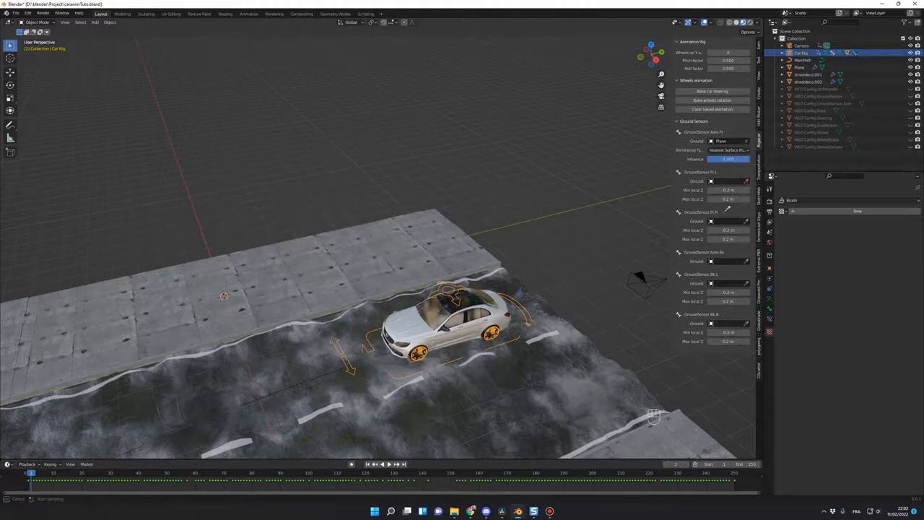
pyautogui.click(527, 372)
pyautogui.click(746, 238)
pyautogui.click(481, 394)
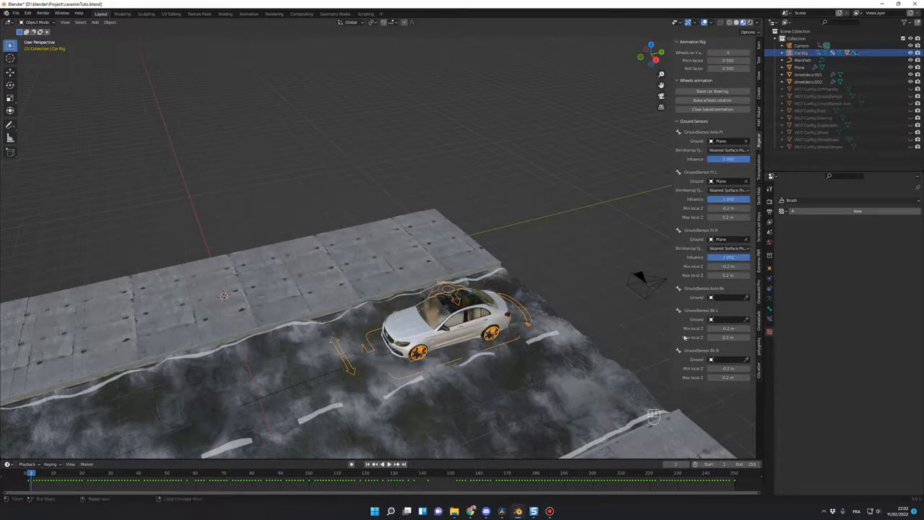
pyautogui.click(746, 298)
pyautogui.click(519, 394)
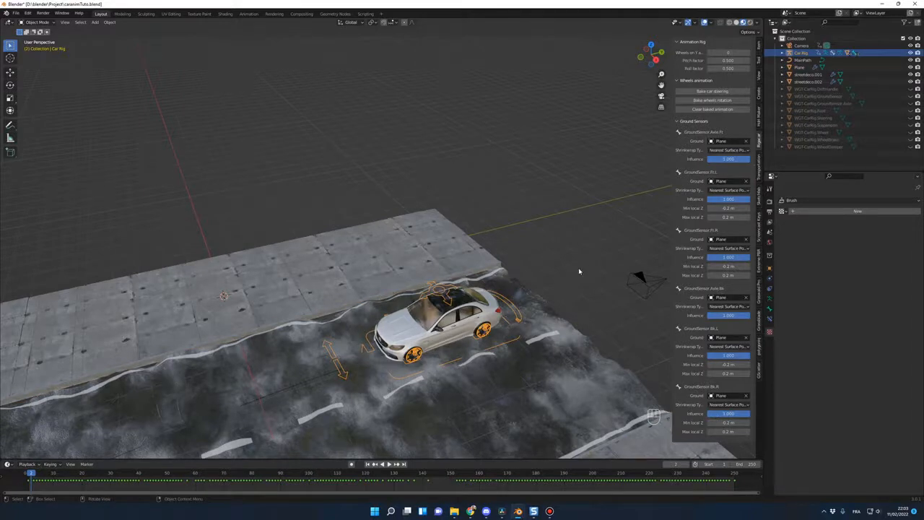
# Play the animation through the camera to check how the car follows the bumps, inspect the road, and rewind to the start.
pyautogui.press('KP_0')
pyautogui.press('space')
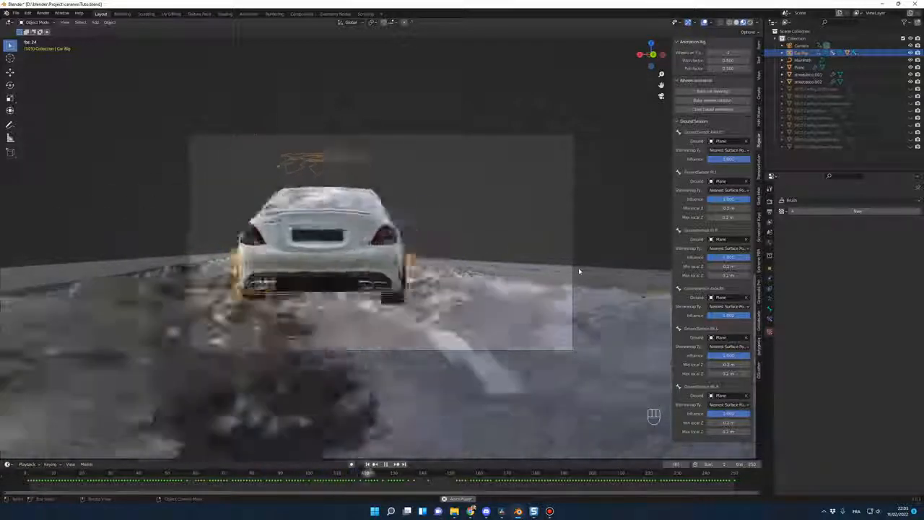
pyautogui.press('space')
pyautogui.press('KP_0')
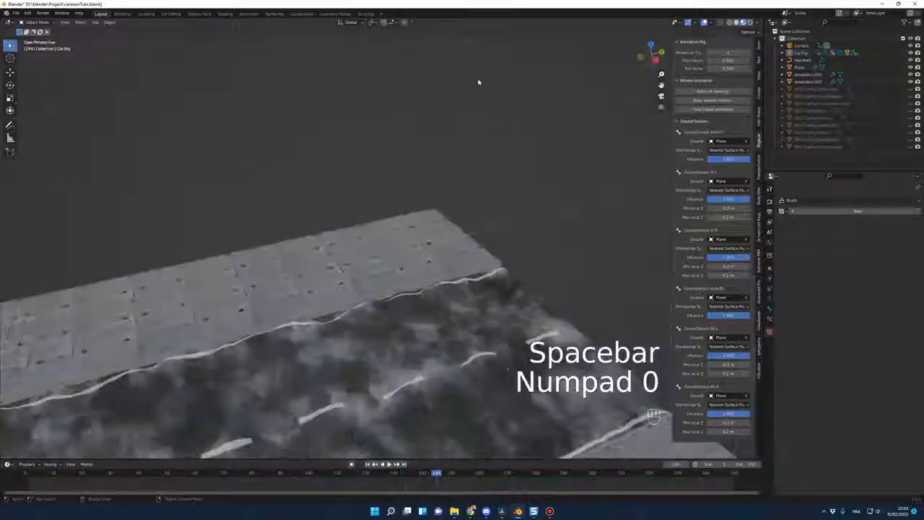
pyautogui.moveTo(556, 307); pyautogui.dragTo(310, 329, button='middle')
pyautogui.moveTo(431, 321); pyautogui.dragTo(312, 412, button='middle')
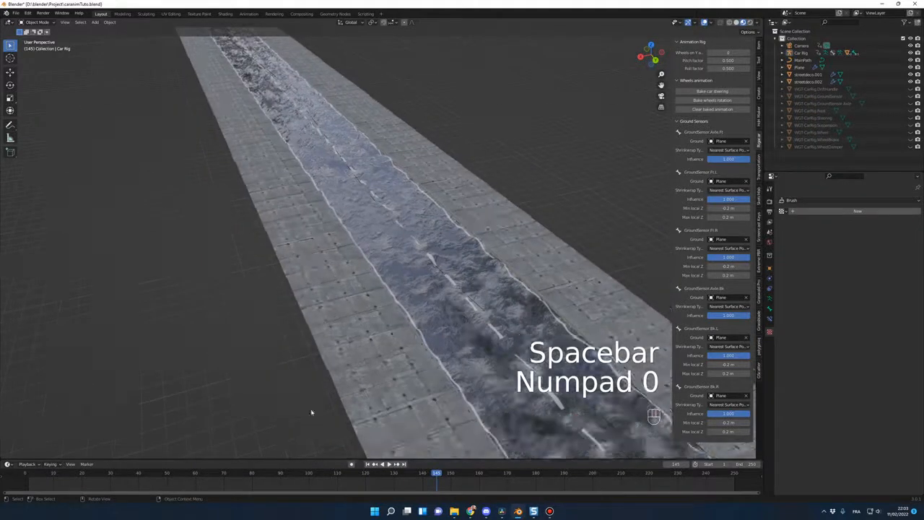
pyautogui.moveTo(39, 478); pyautogui.dragTo(30, 479)
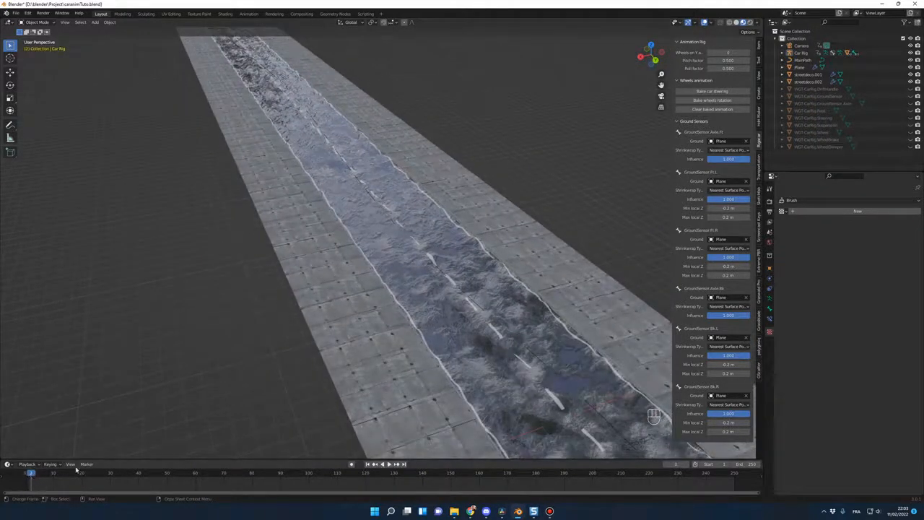
# Select the road plane and set its roadBumps clouds texture to size 1.5 and depth 3.
pyautogui.moveTo(565, 382); pyautogui.dragTo(652, 375, button='middle')
pyautogui.click(528, 391)
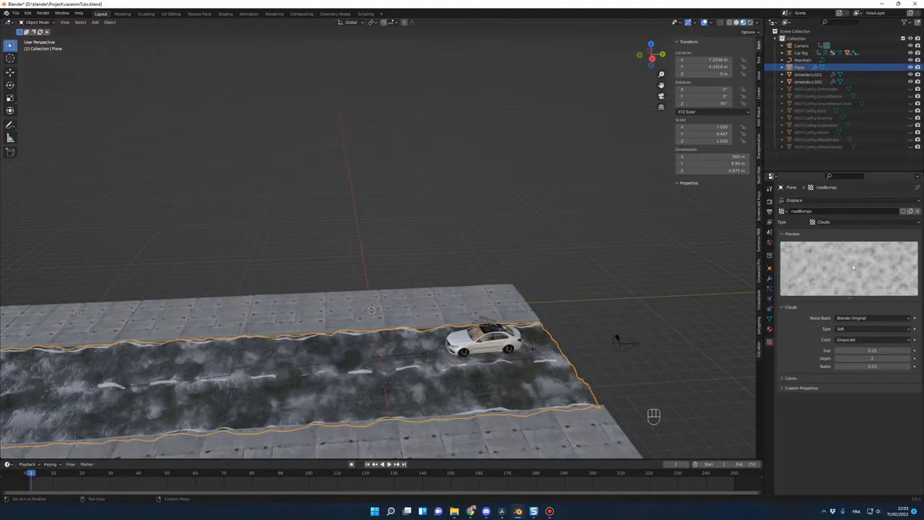
pyautogui.click(859, 350)
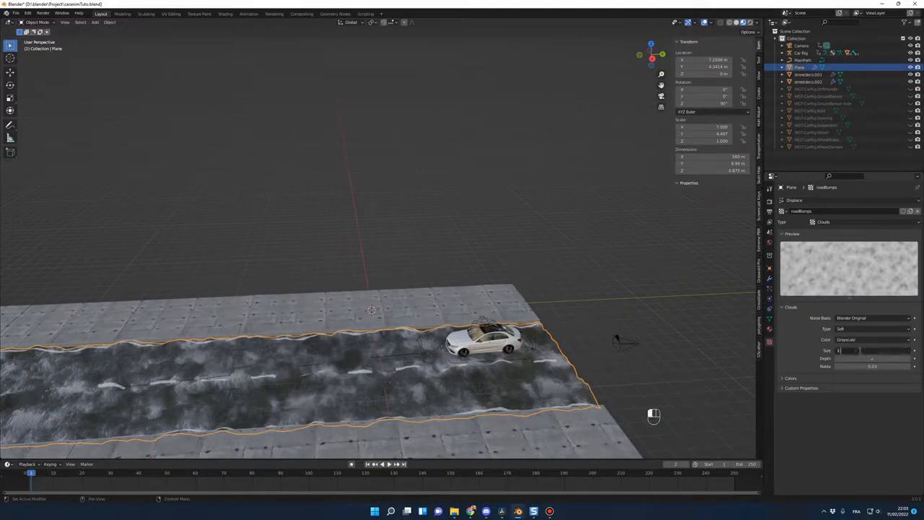
pyautogui.write('1.5')
pyautogui.press('Return')
pyautogui.click(861, 358)
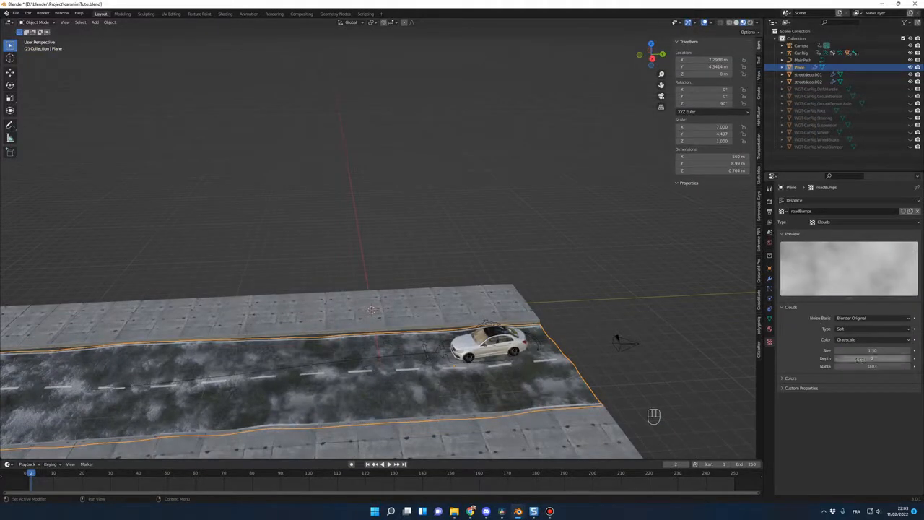
pyautogui.write('3')
pyautogui.press('Return')
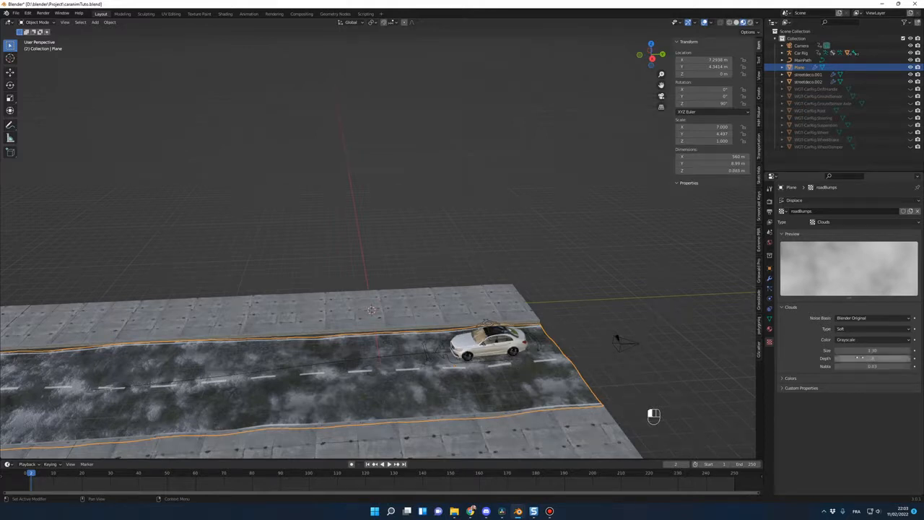
# Set the strength of the road plane's Displace modifier to 0.06.
pyautogui.click(769, 279)
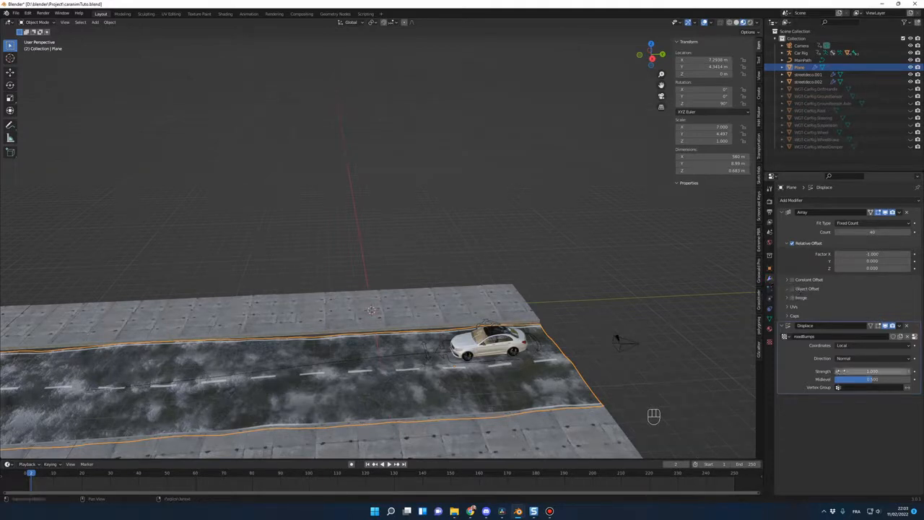
pyautogui.click(868, 371)
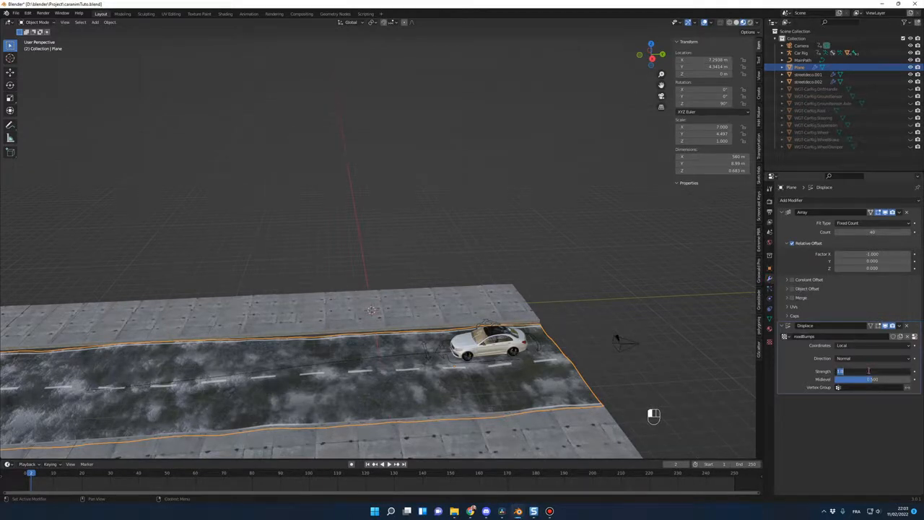
pyautogui.write('0.06')
pyautogui.press('Return')
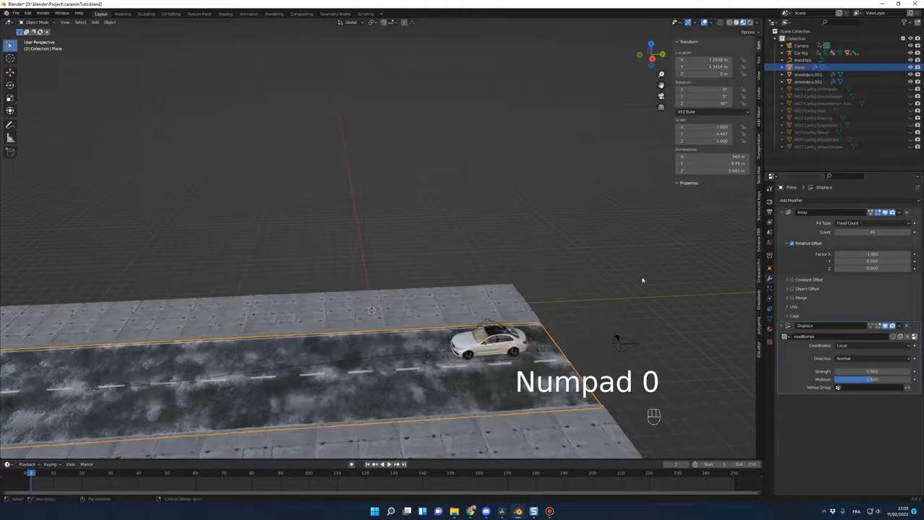
# Play the animation through the camera, pausing and resuming, to check how the car rides over the softened bumps.
pyautogui.press('KP_0')
pyautogui.press('space')
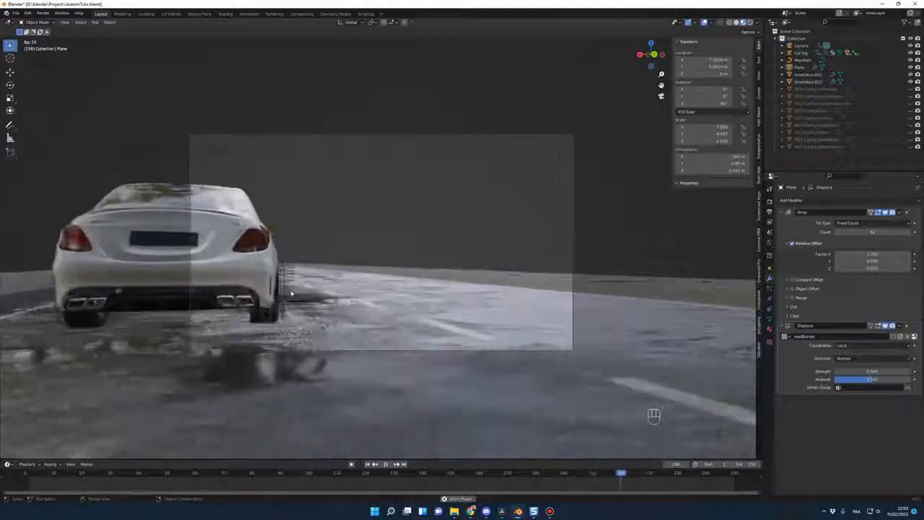
pyautogui.press('space')
pyautogui.press('space')
pyautogui.press('space')
pyautogui.press('space')
pyautogui.press('space')
pyautogui.press('space')
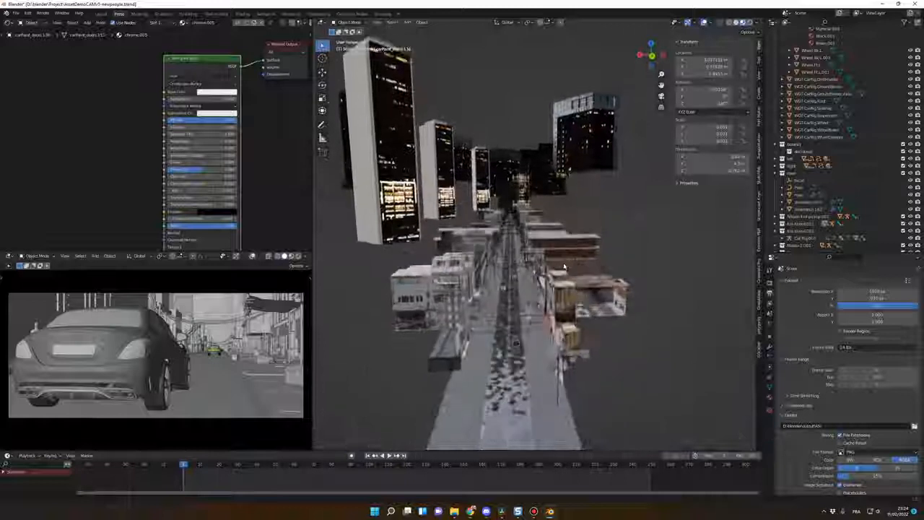
# Examine the finished city street scene, following the road between the buildings and looking over the traffic.
pyautogui.keyDown('shift'); pyautogui.moveTo(564, 266); pyautogui.dragTo(568, 300, button='middle'); pyautogui.keyUp('shift')
pyautogui.scroll(4, 568, 274)
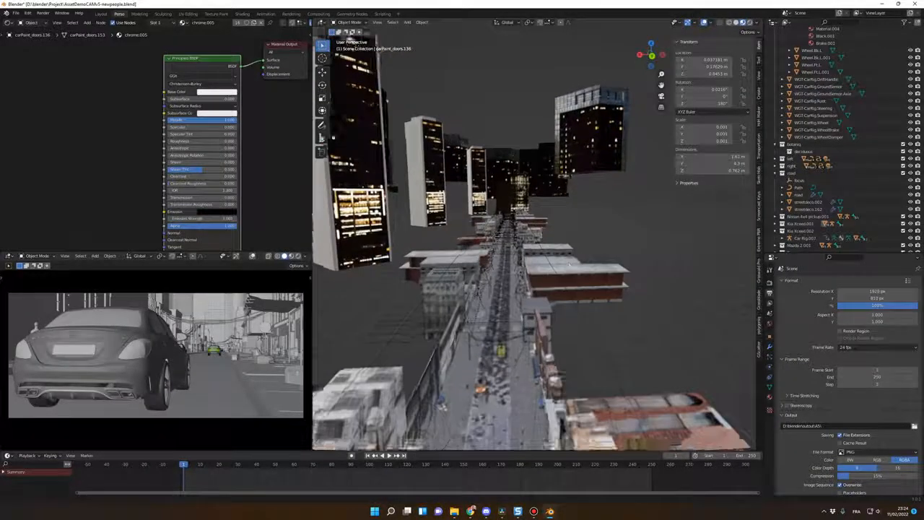
pyautogui.scroll(3, 568, 274)
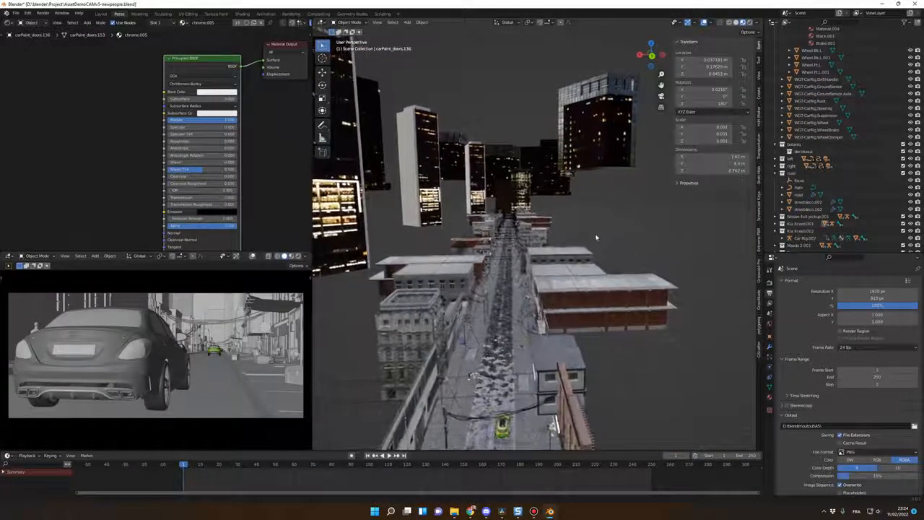
pyautogui.keyDown('shift'); pyautogui.moveTo(596, 238); pyautogui.dragTo(612, 246, button='middle'); pyautogui.keyUp('shift')
pyautogui.moveTo(583, 284); pyautogui.dragTo(606, 265, button='middle')
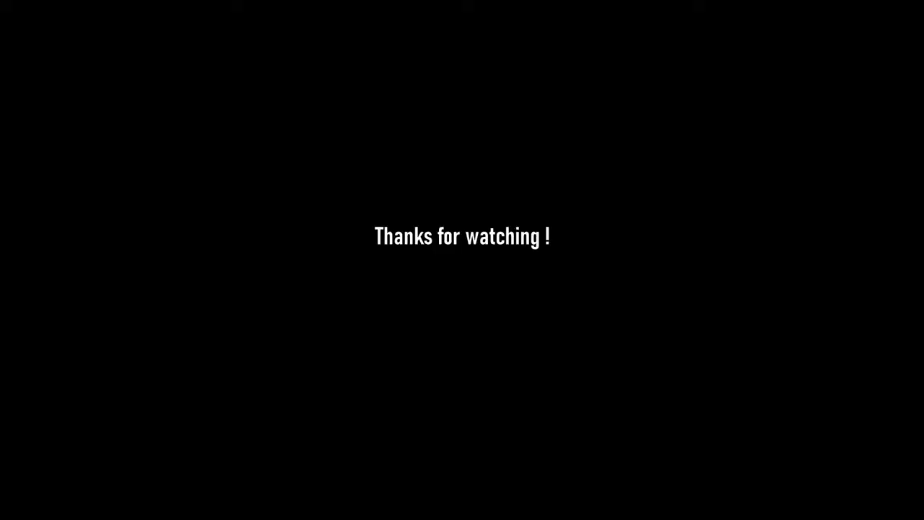